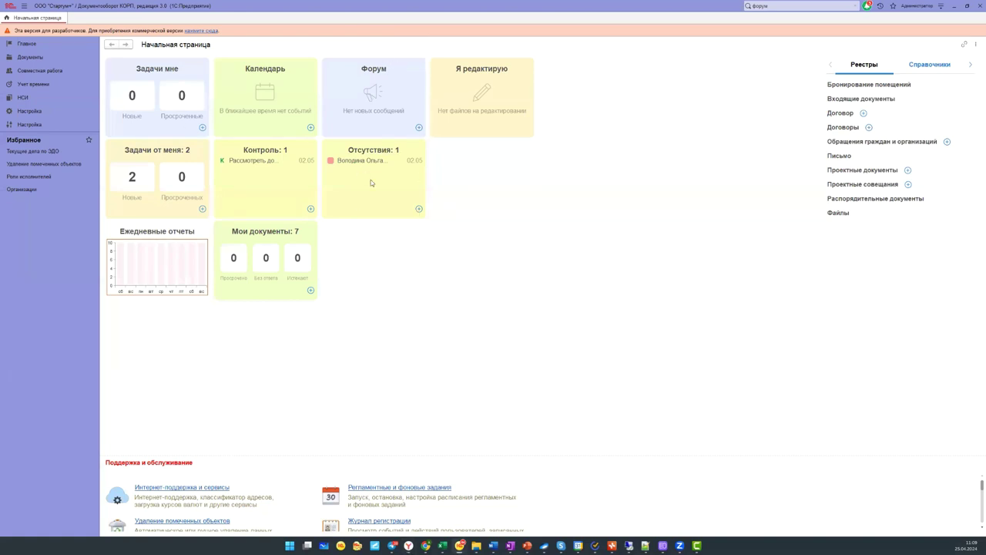
# - View the personal calendar and a blank new entry spanning 23.04.2024 11:30 to 24.04.2024 14:15, closing both without saving
pyautogui.click(265, 68)
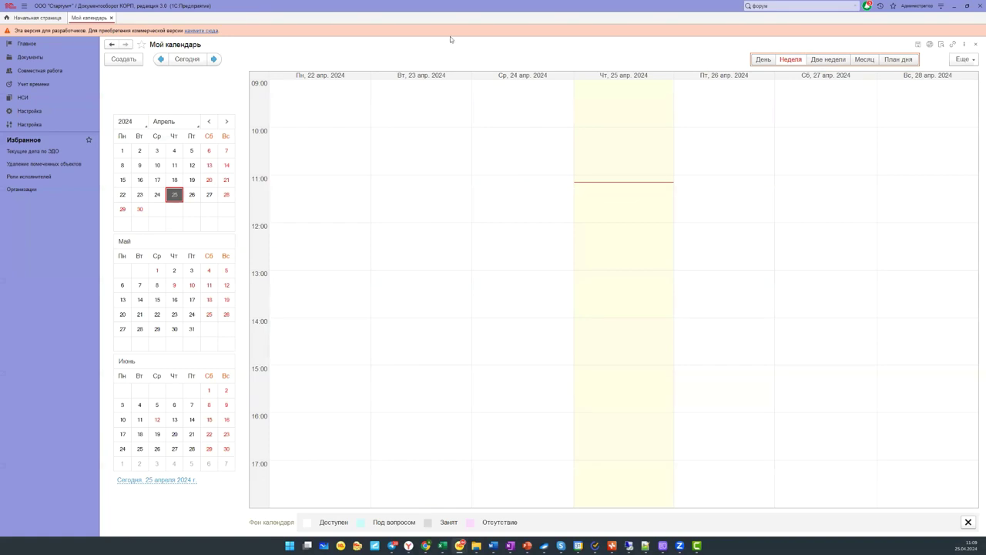
pyautogui.moveTo(530, 283); pyautogui.dragTo(421, 166)
pyautogui.moveTo(752, 205); pyautogui.dragTo(754, 204)
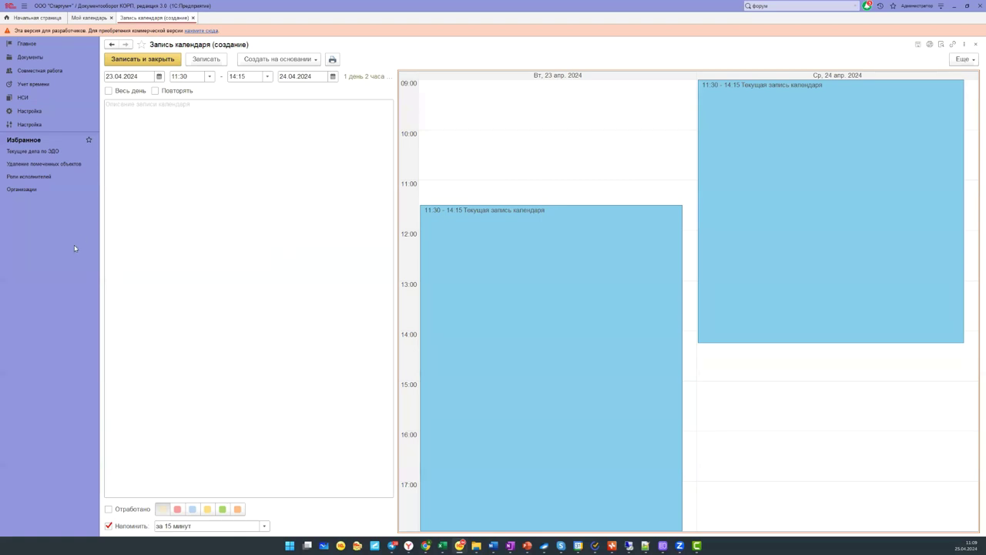
pyautogui.click(975, 44)
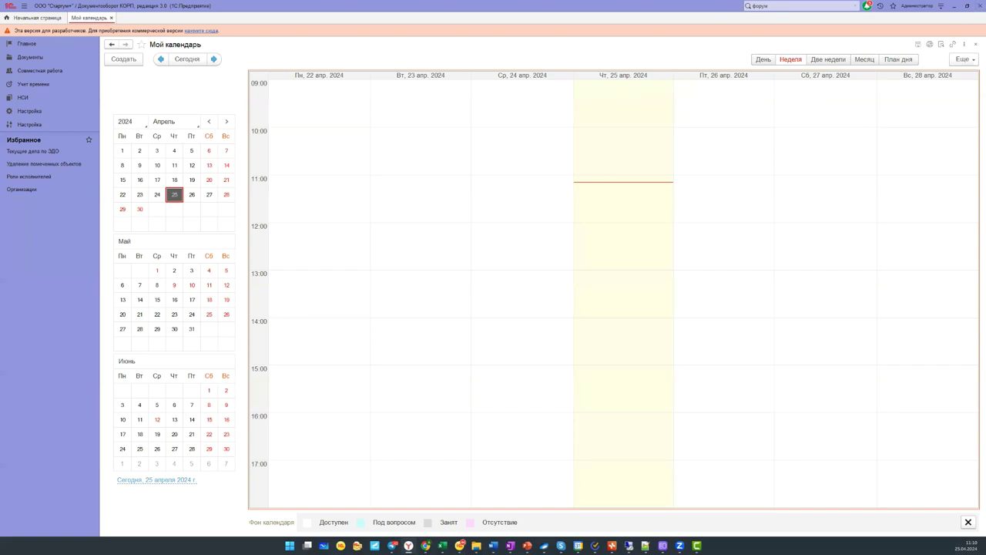
pyautogui.click(110, 17)
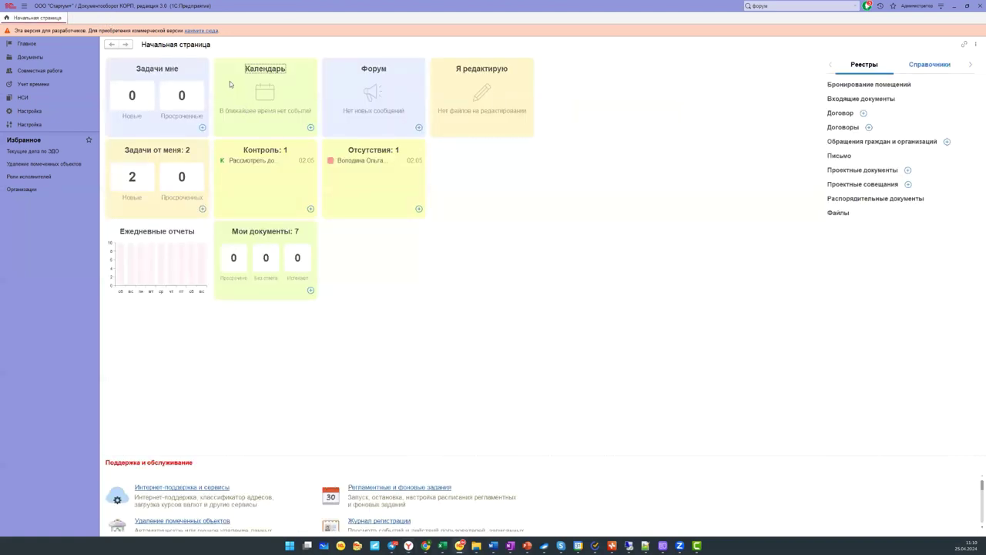
# - Open the list of all events (Все мероприятия) and examine the status, time and venue of the recorded meetings
pyautogui.click(67, 73)
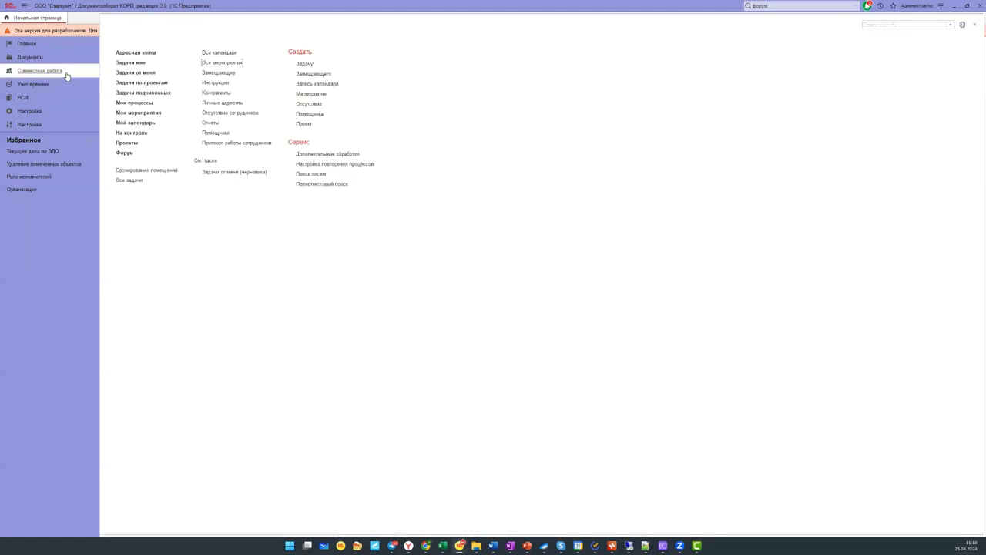
pyautogui.click(67, 74)
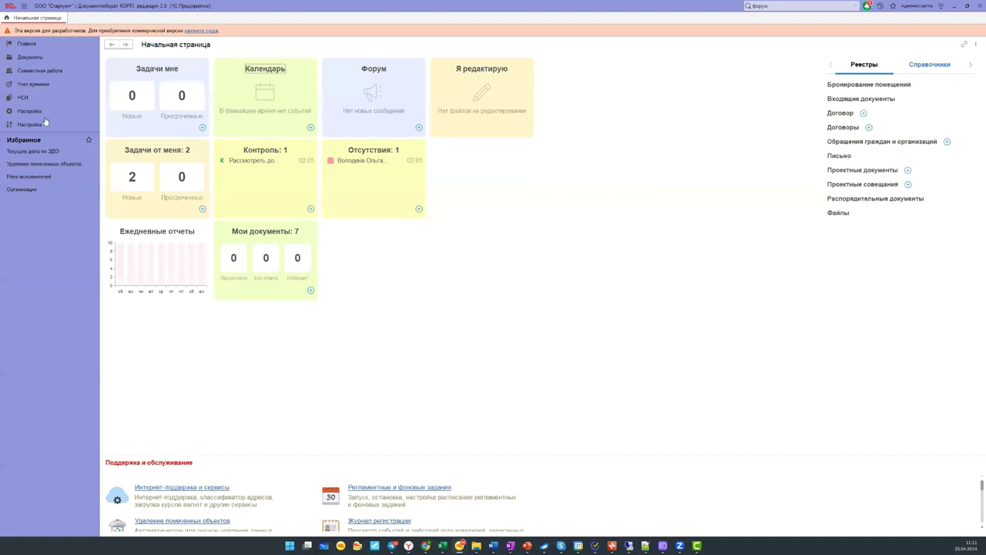
pyautogui.click(48, 71)
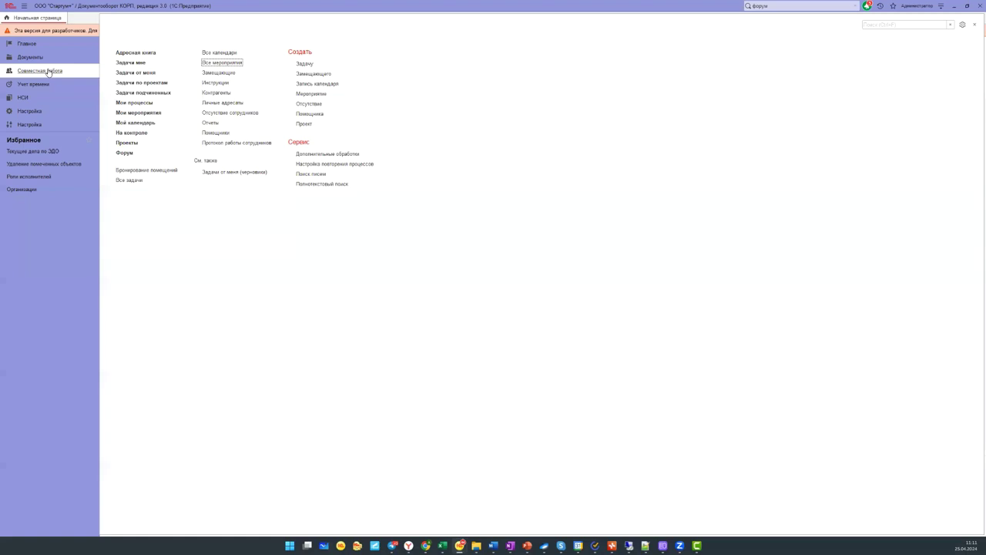
pyautogui.click(223, 63)
pyautogui.click(161, 165)
pyautogui.click(179, 138)
pyautogui.click(181, 148)
pyautogui.click(182, 140)
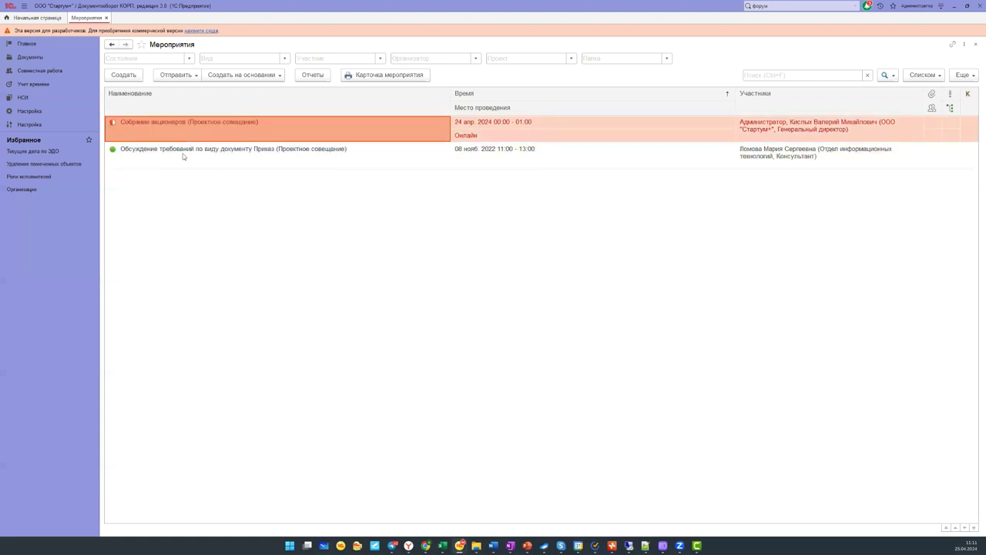
pyautogui.click(183, 154)
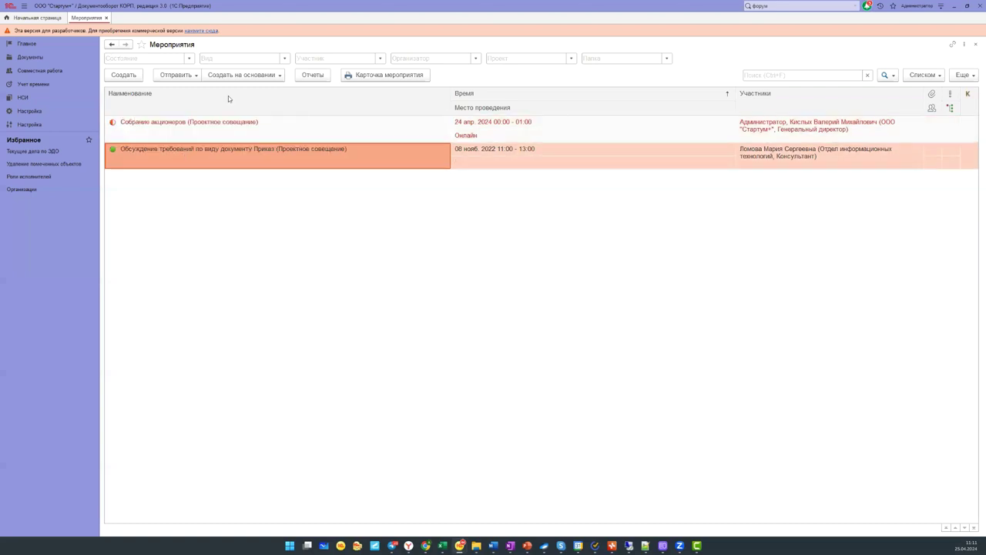
pyautogui.click(211, 132)
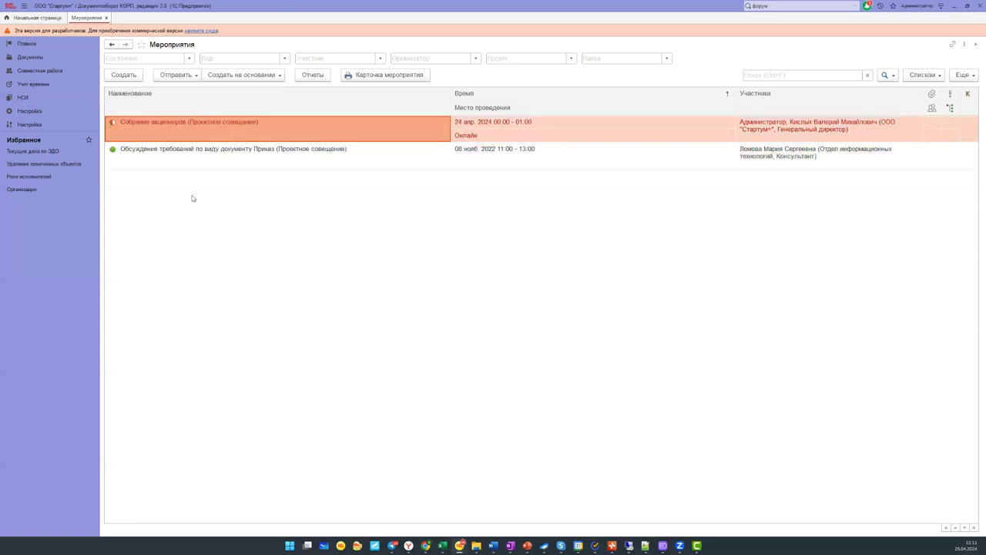
pyautogui.click(125, 148)
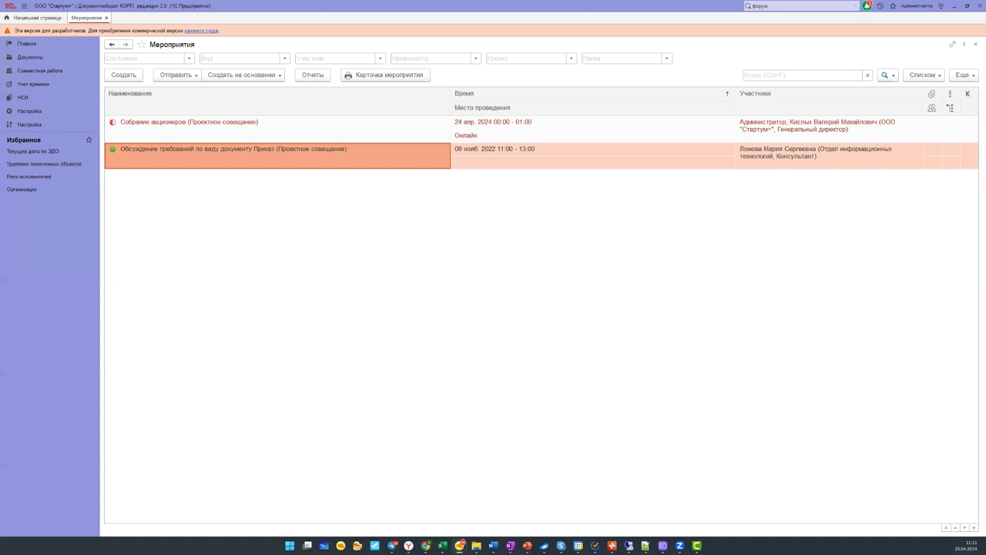
pyautogui.click(456, 125)
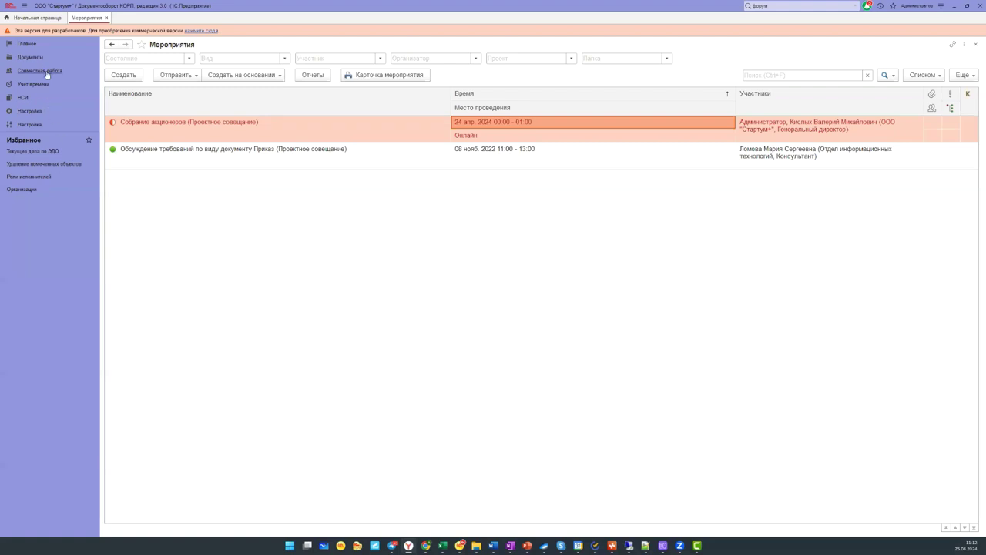
# - Create a new event type named "Совещание" in the event types directory (Виды мероприятий)
pyautogui.click(46, 97)
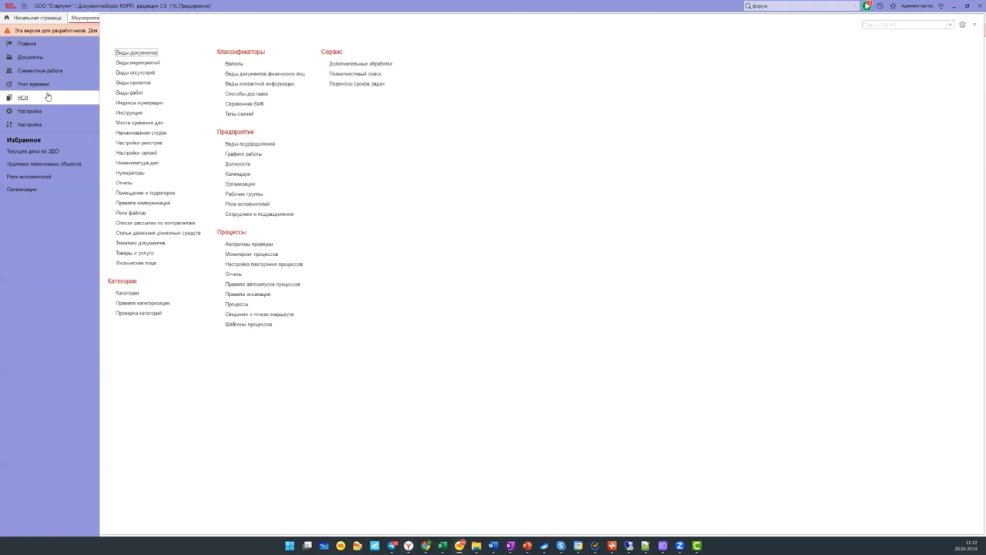
pyautogui.click(147, 62)
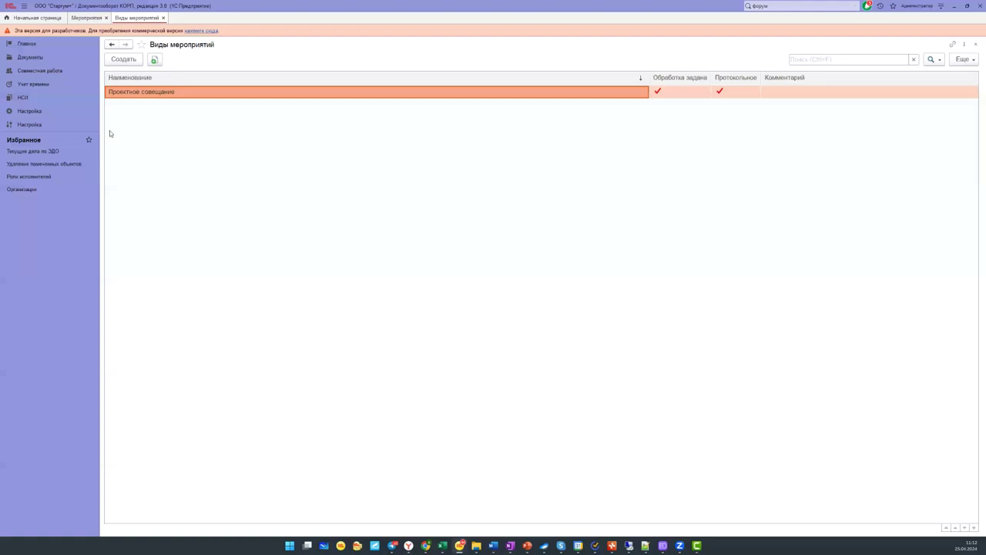
pyautogui.click(128, 60)
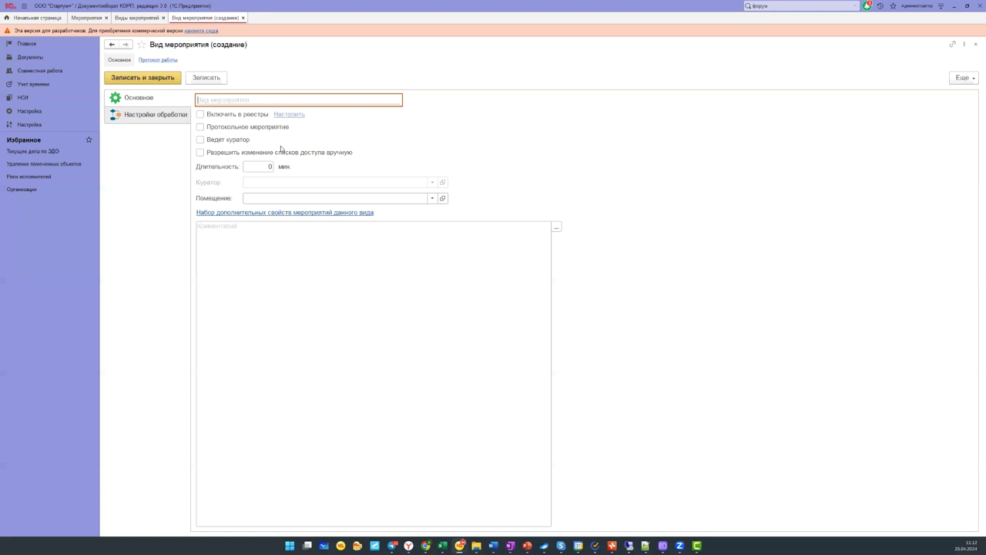
pyautogui.write('Совещание')
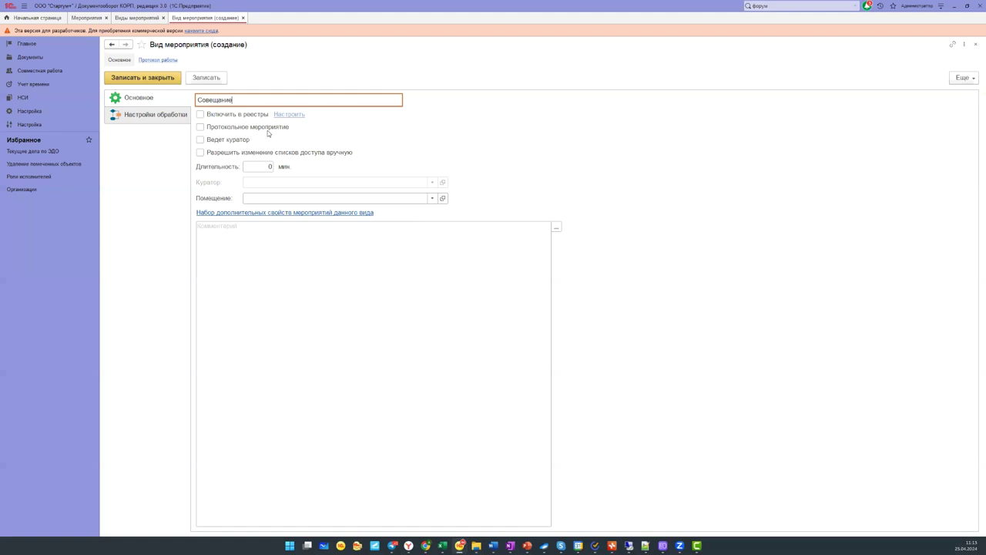
# - Enable "Ведет куратор" for the event type and set its room to "Онлайн"
pyautogui.click(233, 140)
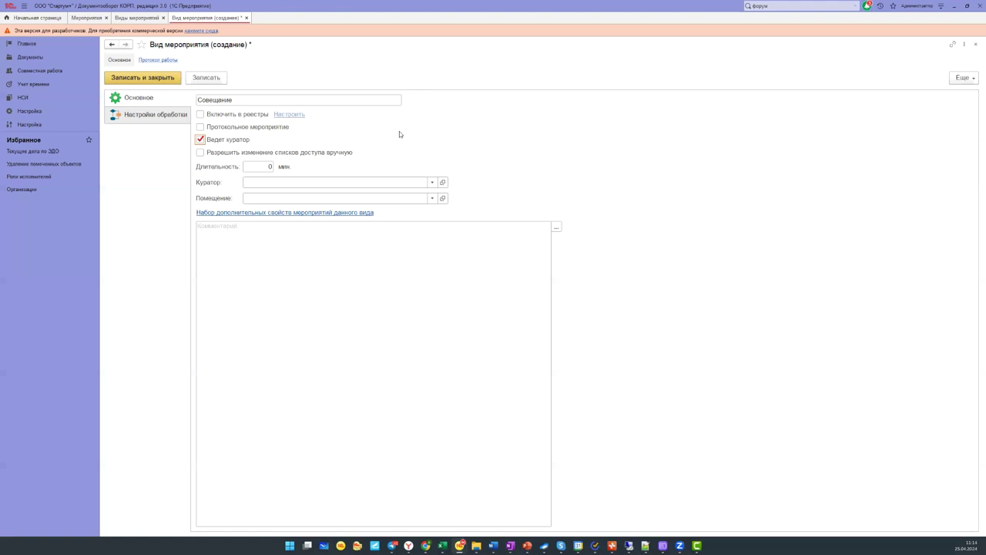
pyautogui.click(385, 199)
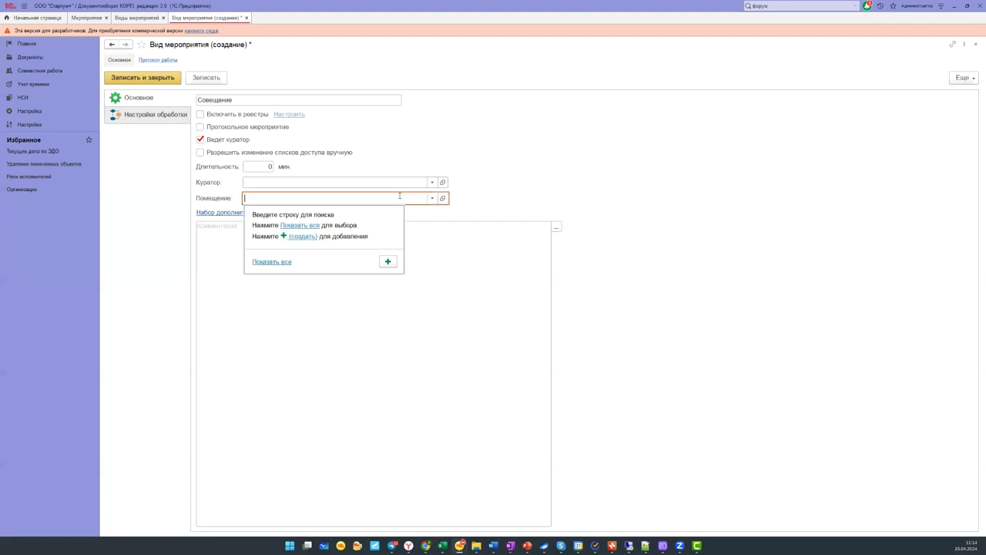
pyautogui.click(282, 262)
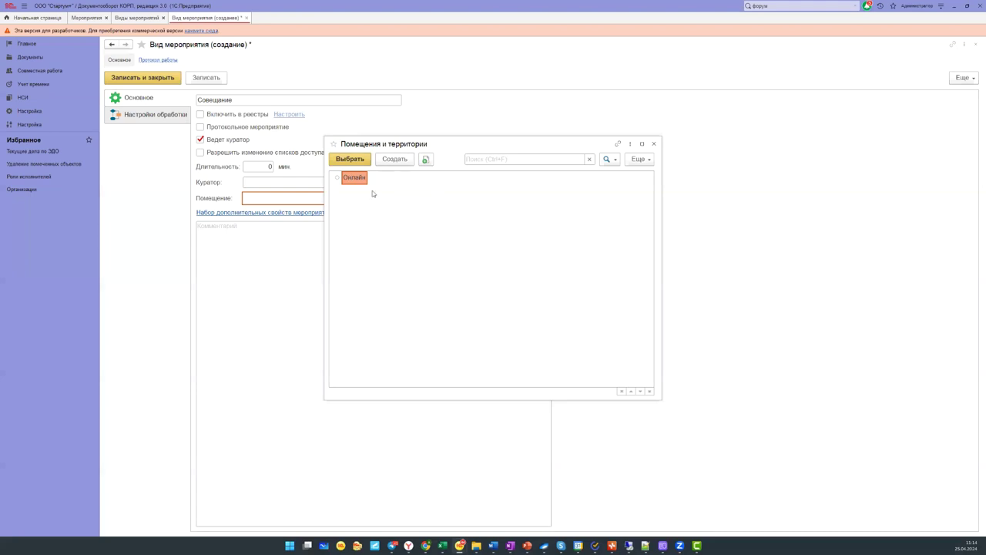
pyautogui.click(350, 159)
# - Fill the event type's comment with three sample lines: "zslsdLSkfDKF", "ваФЫваФЫаФаФваф" and "SdfSDf"
pyautogui.click(258, 280)
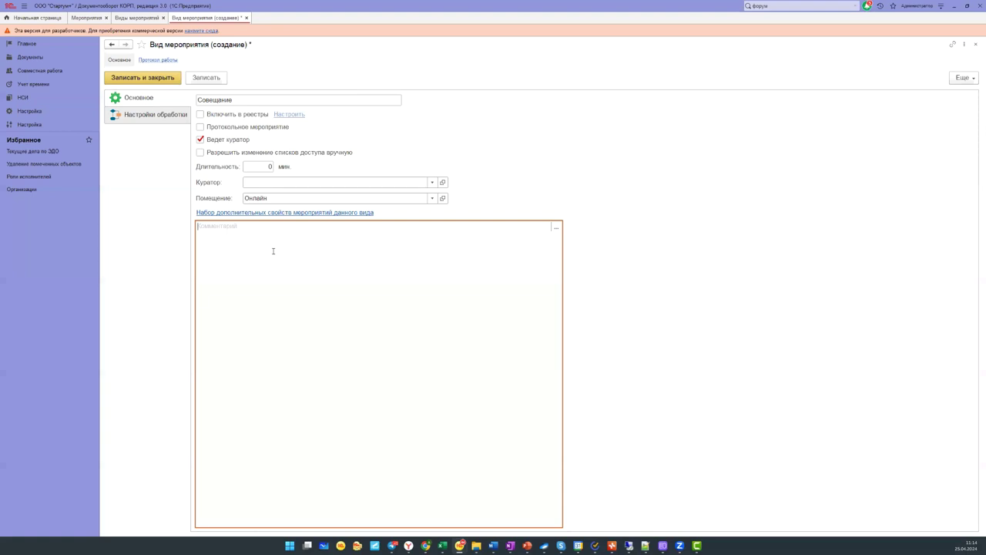
pyautogui.write('zslsdLSkfDKF')
pyautogui.press('Return')
pyautogui.write('ваФЫваФЫаФаФеаф')
pyautogui.press('Return')
pyautogui.write('SdfSDf')
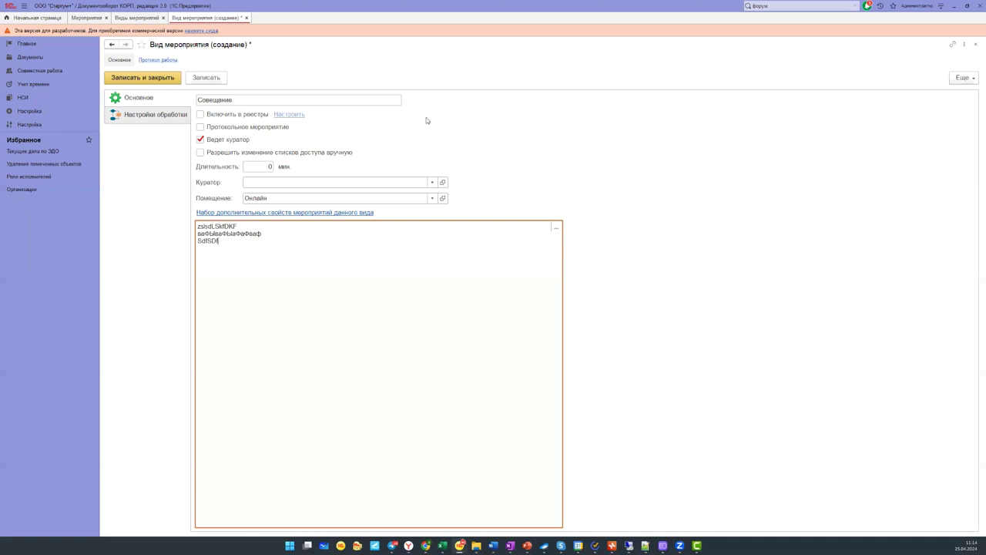
# - Look at the event type's processing settings (Настройки обработки) and return to its main settings
pyautogui.click(254, 98)
pyautogui.click(255, 99)
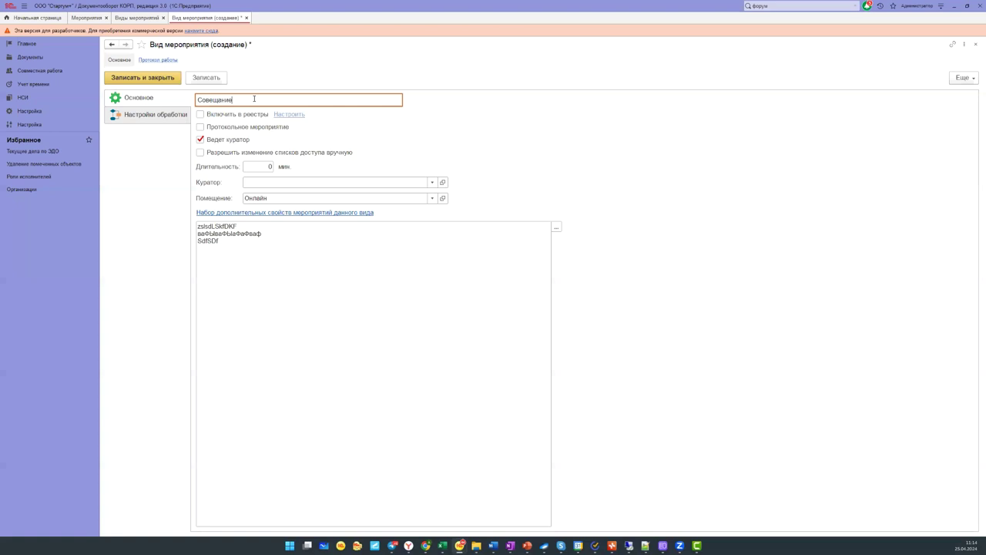
pyautogui.click(155, 116)
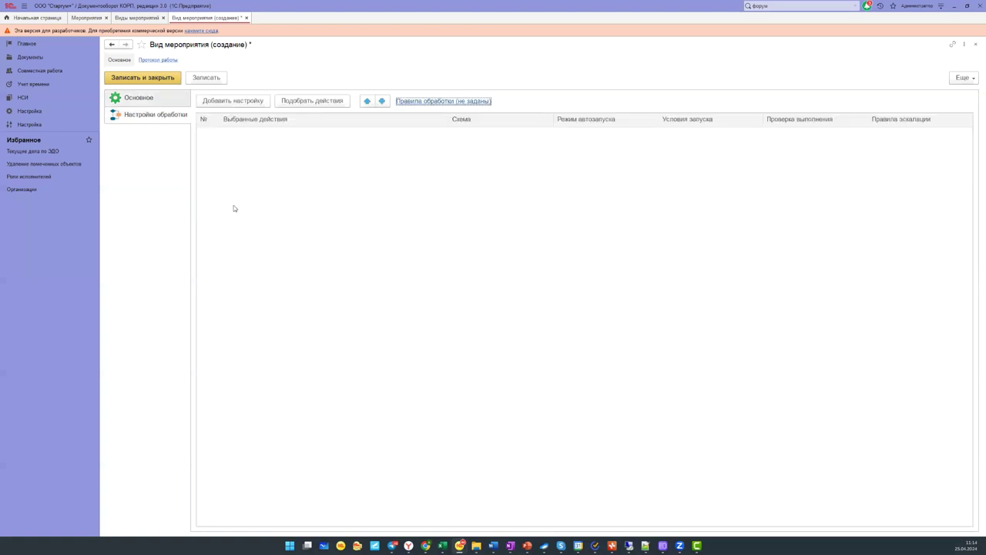
pyautogui.click(177, 100)
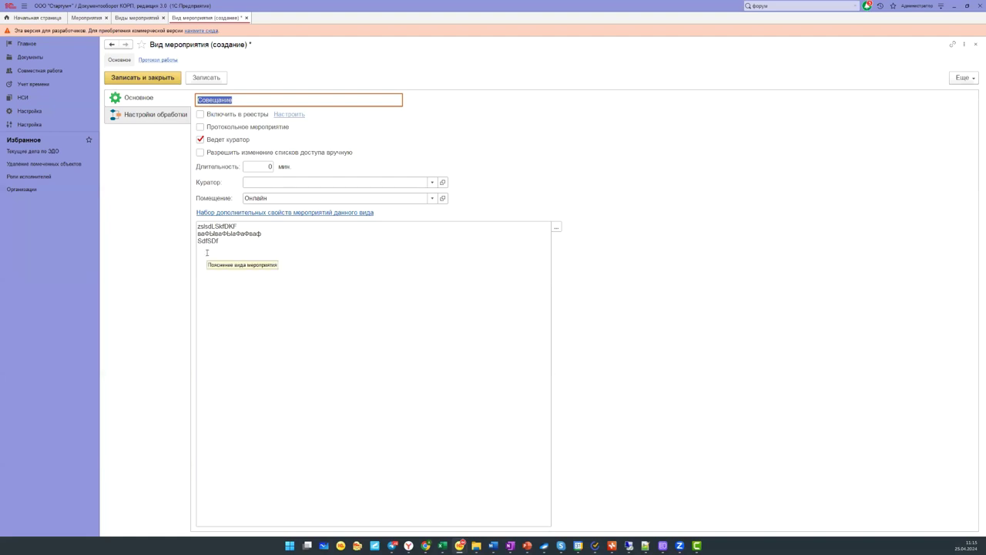
# - Save the event type when opening its additional property set, and start a new additional attribute for "Совещание"
pyautogui.click(289, 213)
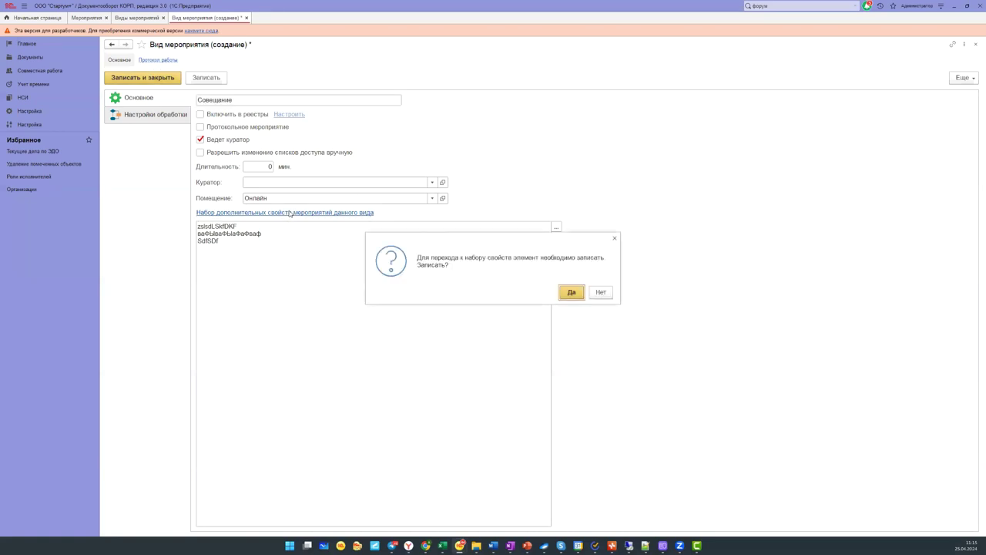
pyautogui.click(574, 293)
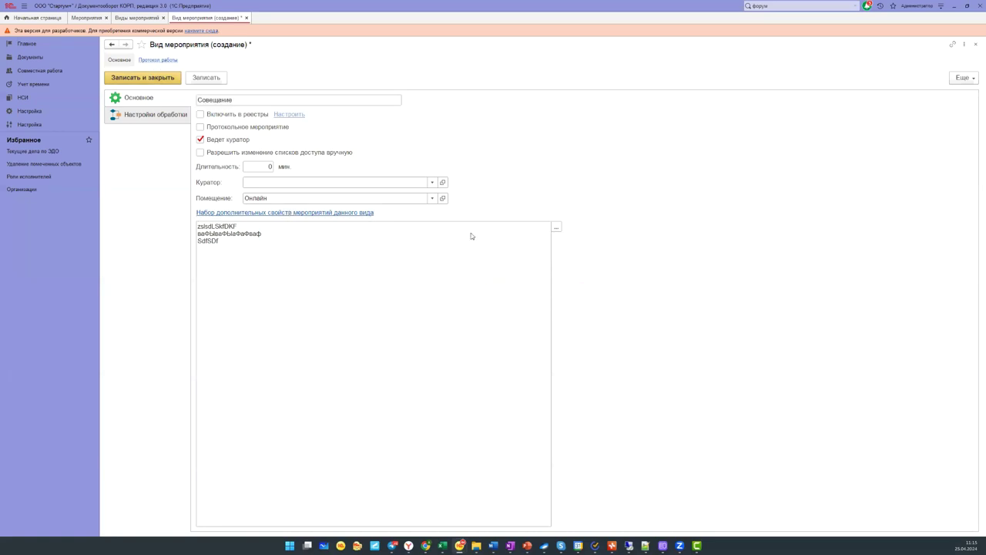
pyautogui.rightClick(467, 175)
pyautogui.moveTo(532, 183)
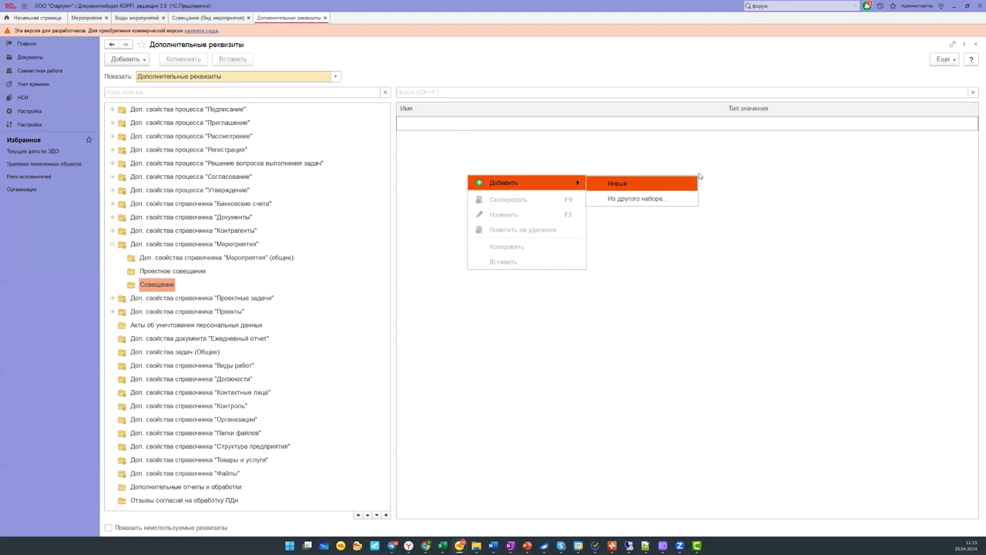
pyautogui.click(632, 185)
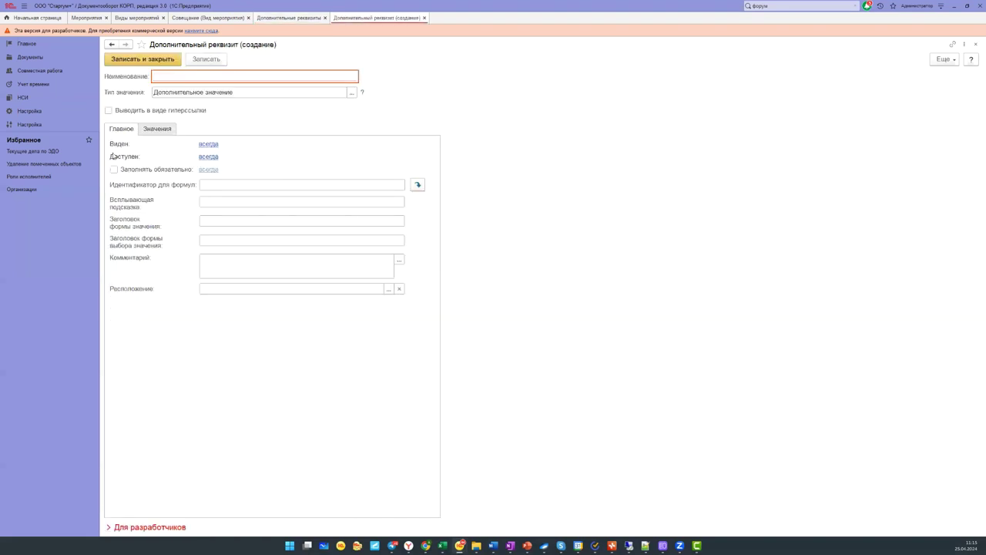
# - Set the new additional attribute's value type to "Дата" instead of an additional value
pyautogui.click(354, 95)
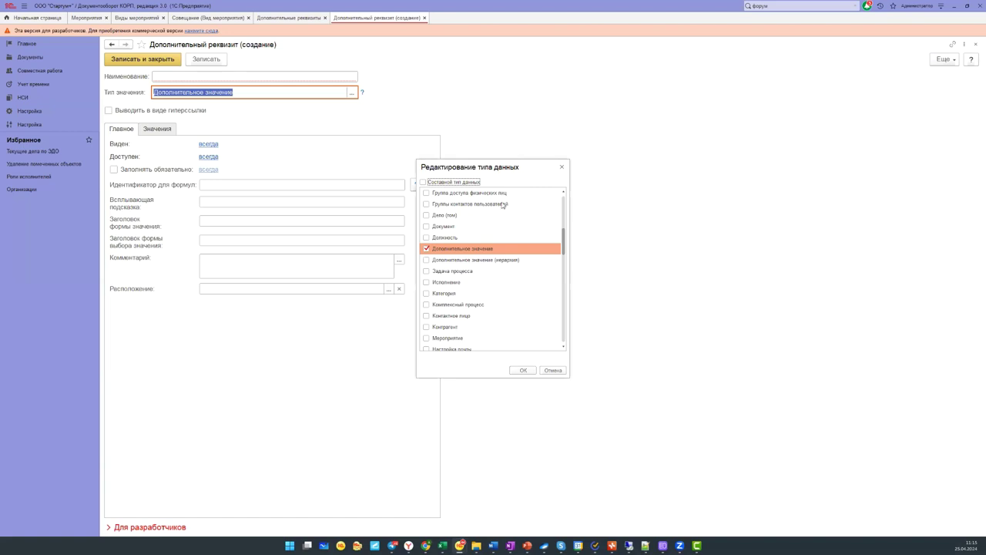
pyautogui.scroll(-4, 443, 298)
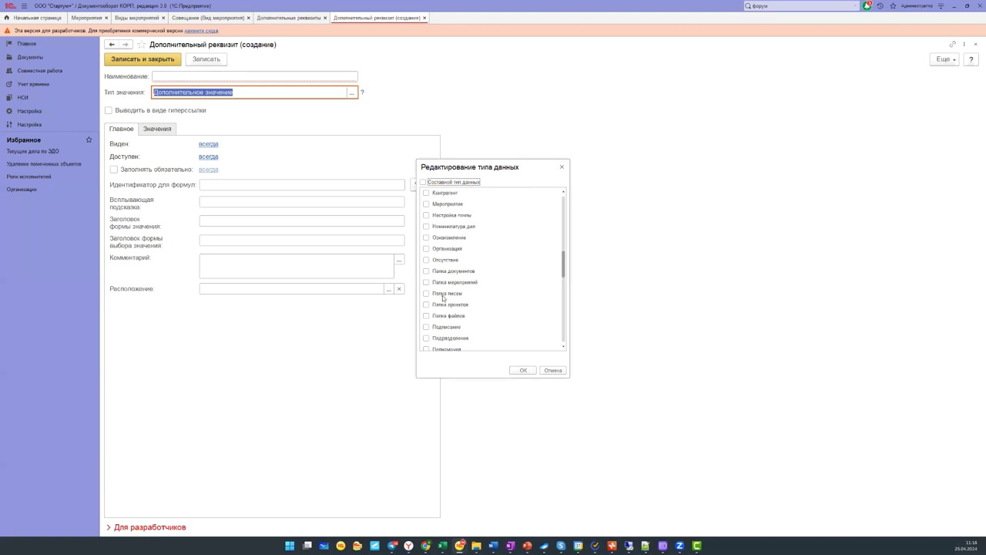
pyautogui.scroll(10, 443, 297)
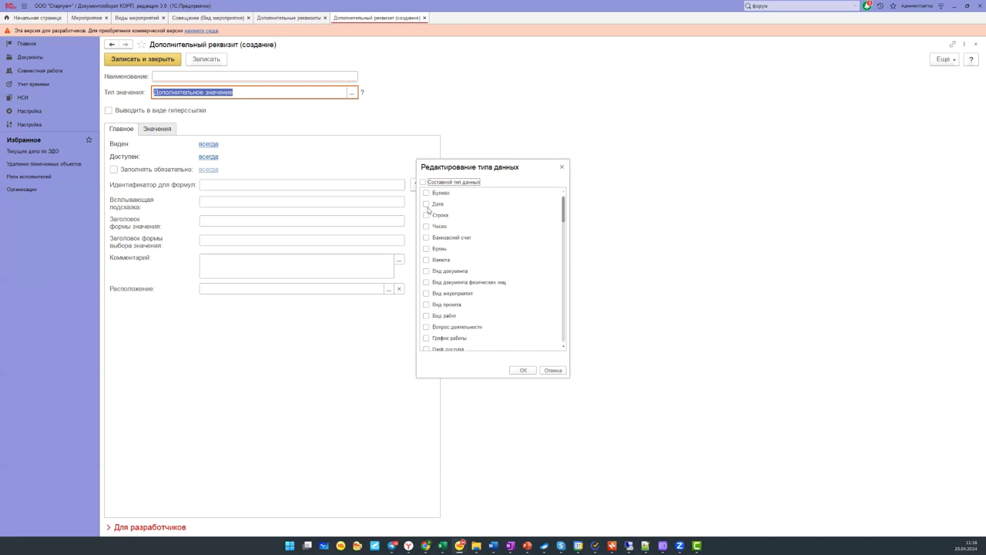
pyautogui.click(427, 205)
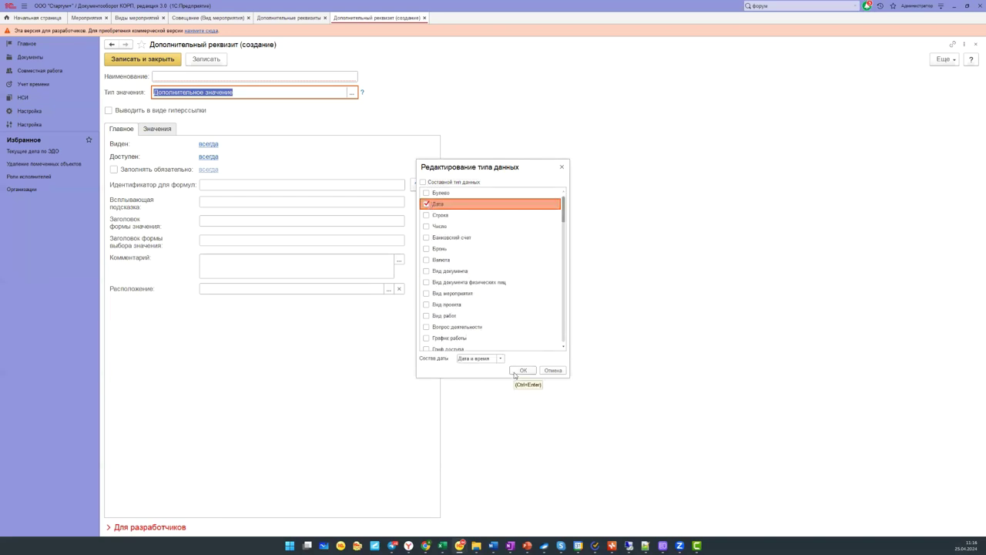
pyautogui.click(501, 360)
pyautogui.click(510, 369)
pyautogui.click(523, 371)
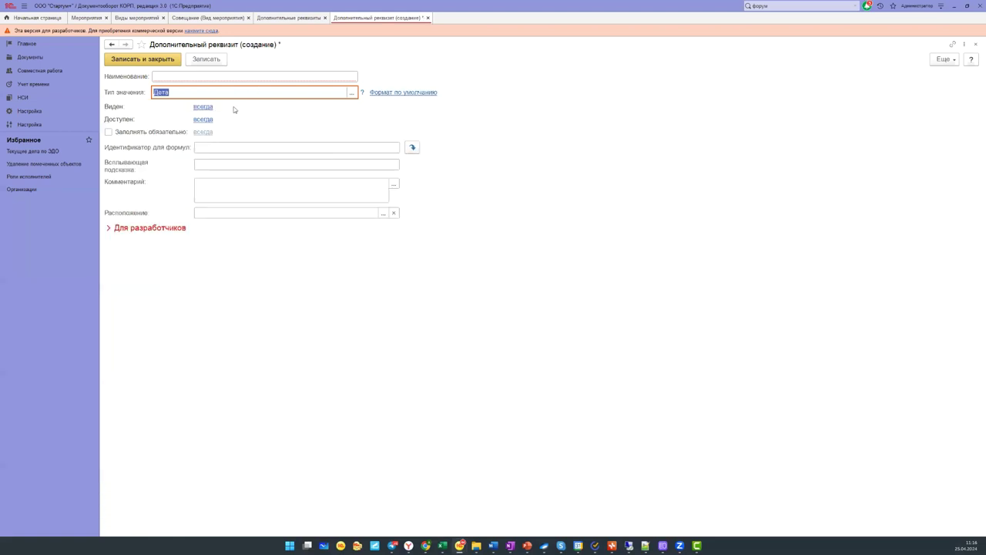
# - Name the additional attribute "Дата подготовки"
pyautogui.click(236, 75)
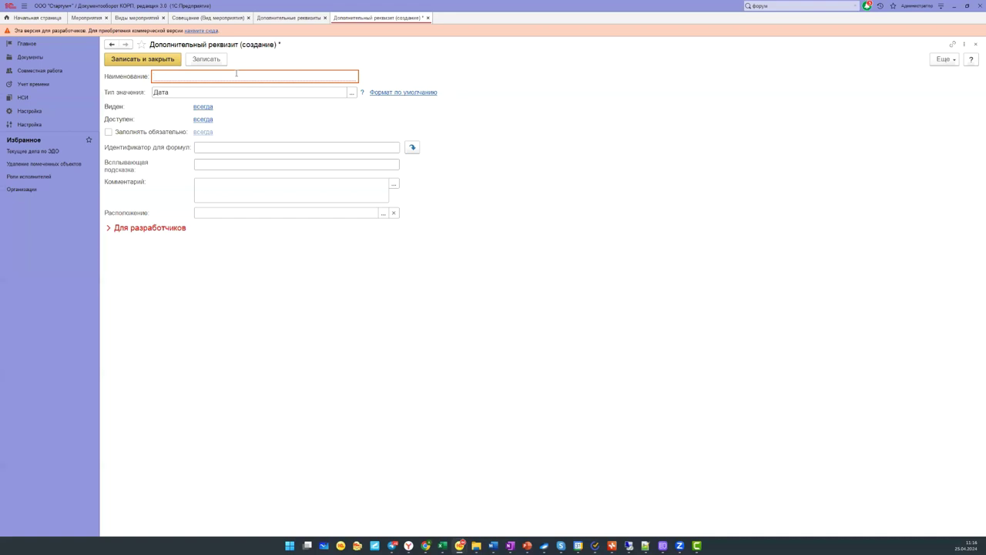
pyautogui.write('К')
pyautogui.press('BackSpace')
pyautogui.write('Дата подготовки')
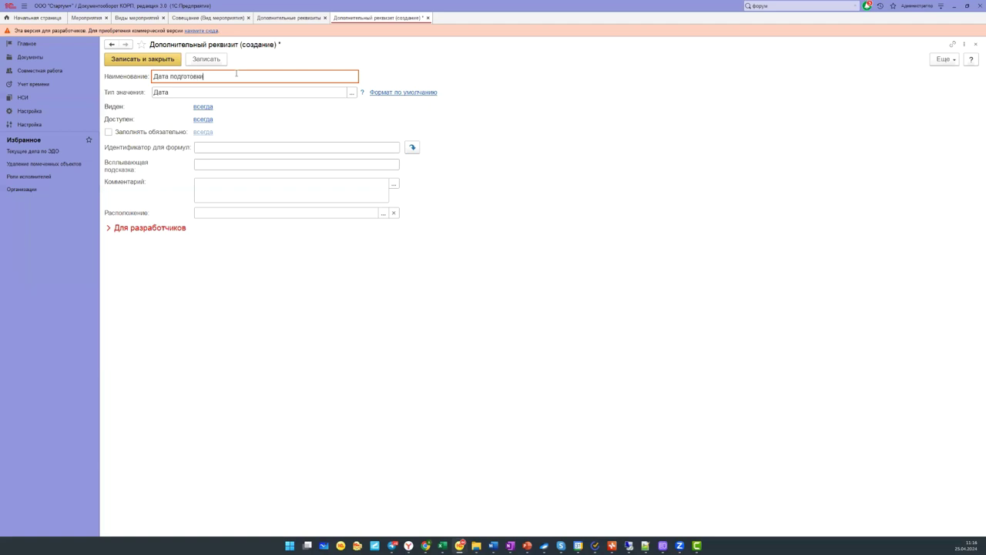
# - Save the additional attribute "Дата подготовки" and close the attribute list and the "Совещание" event type
pyautogui.hotkey('ctrl', 'Return')
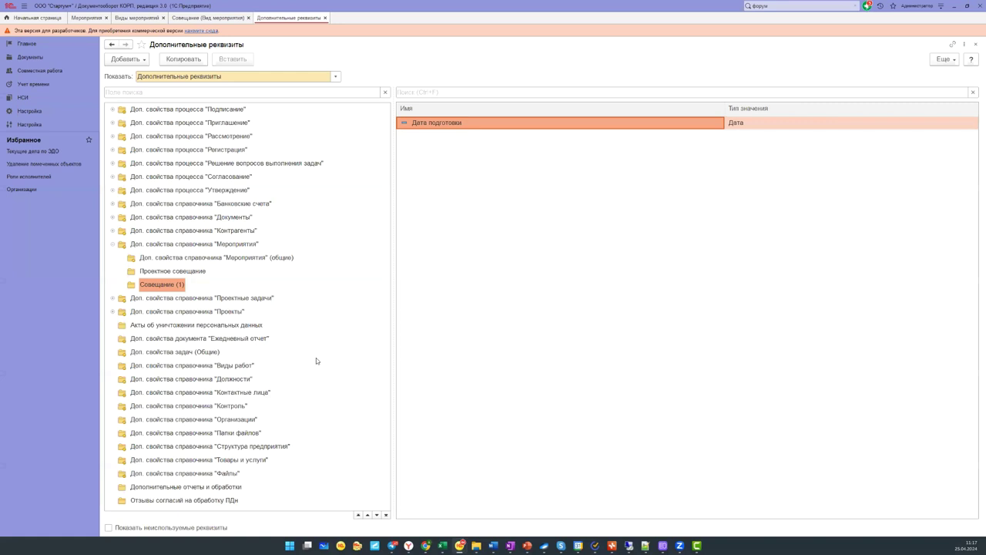
pyautogui.click(385, 423)
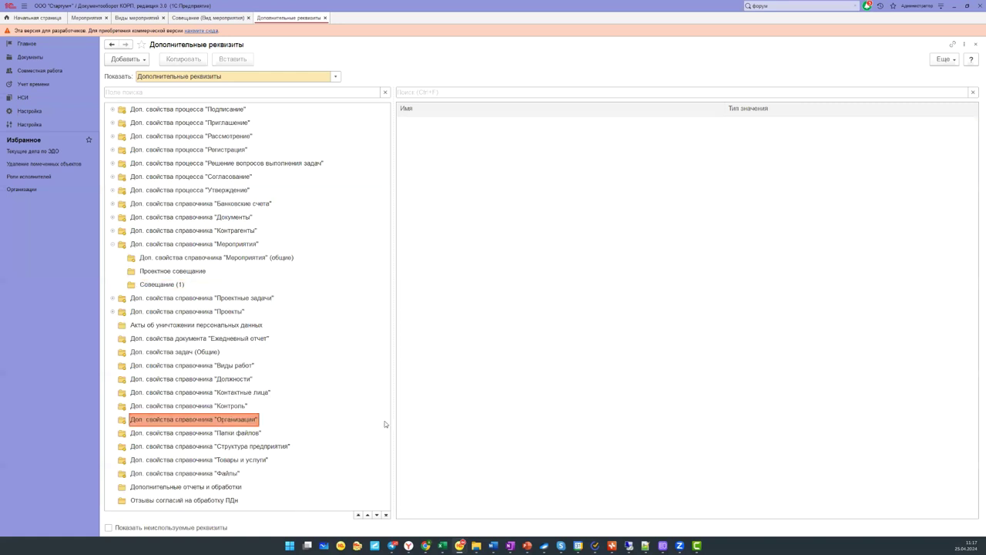
pyautogui.press('Escape')
pyautogui.press('Escape')
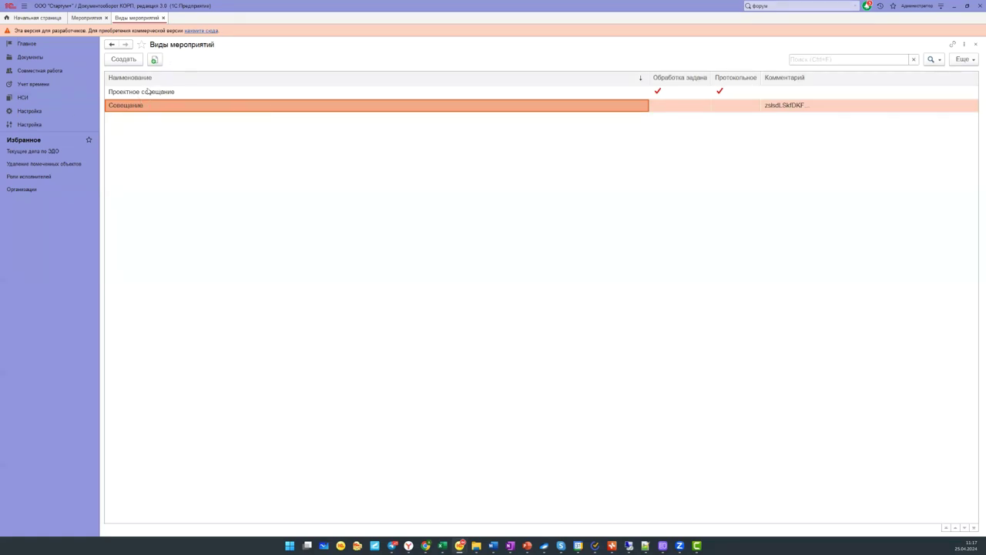
# - Open the processing settings of the event type "Проектное совещание" and inspect the first two actions' cards
pyautogui.doubleClick(145, 93)
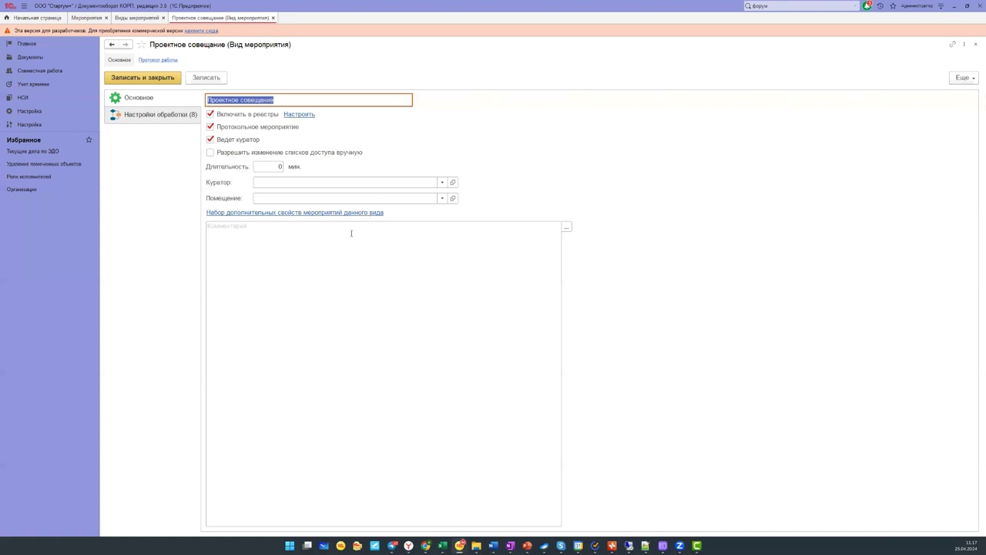
pyautogui.click(162, 119)
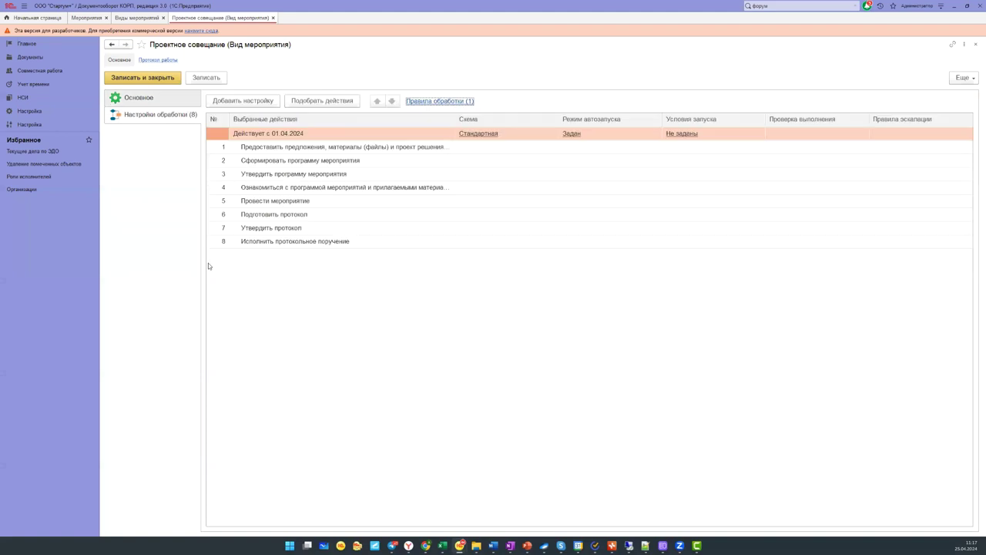
pyautogui.doubleClick(326, 148)
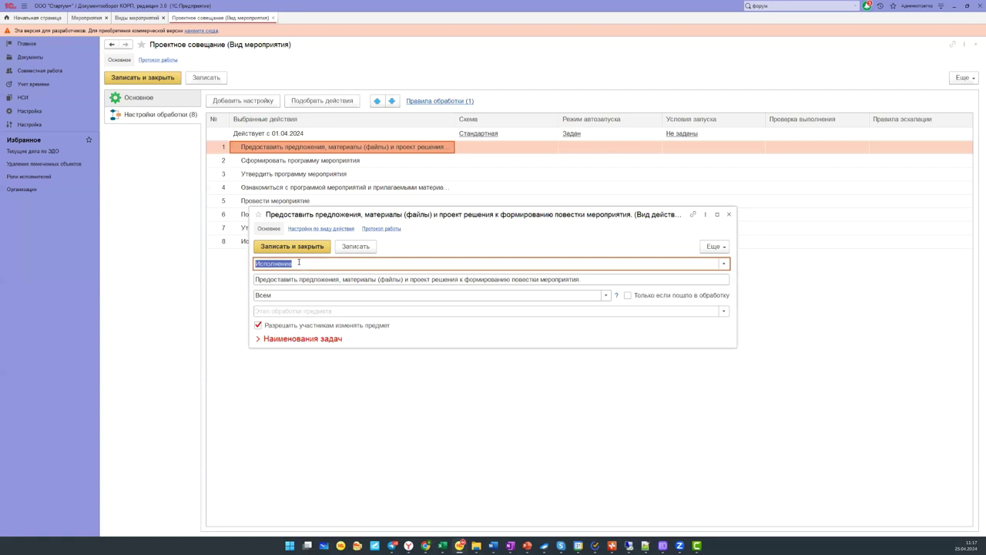
pyautogui.press('Escape')
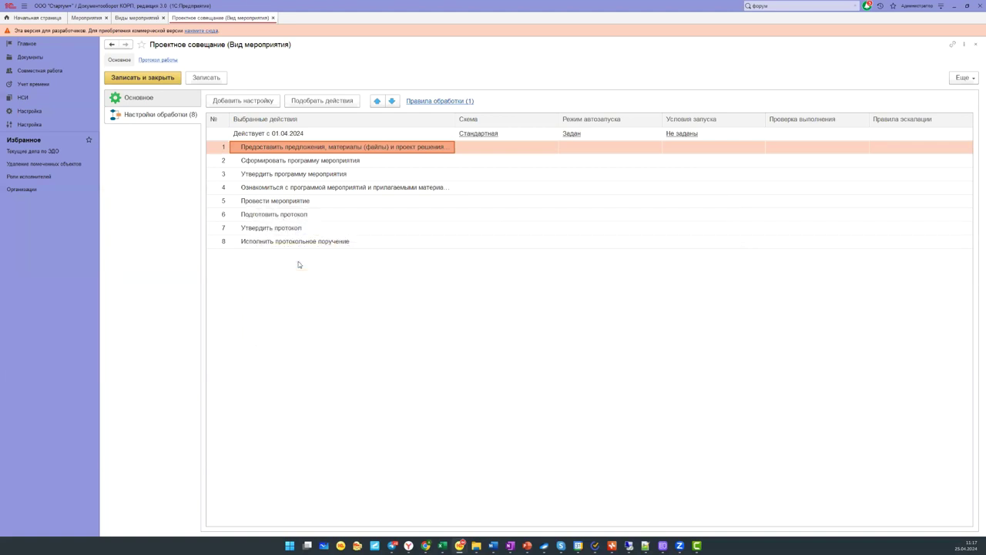
pyautogui.doubleClick(339, 162)
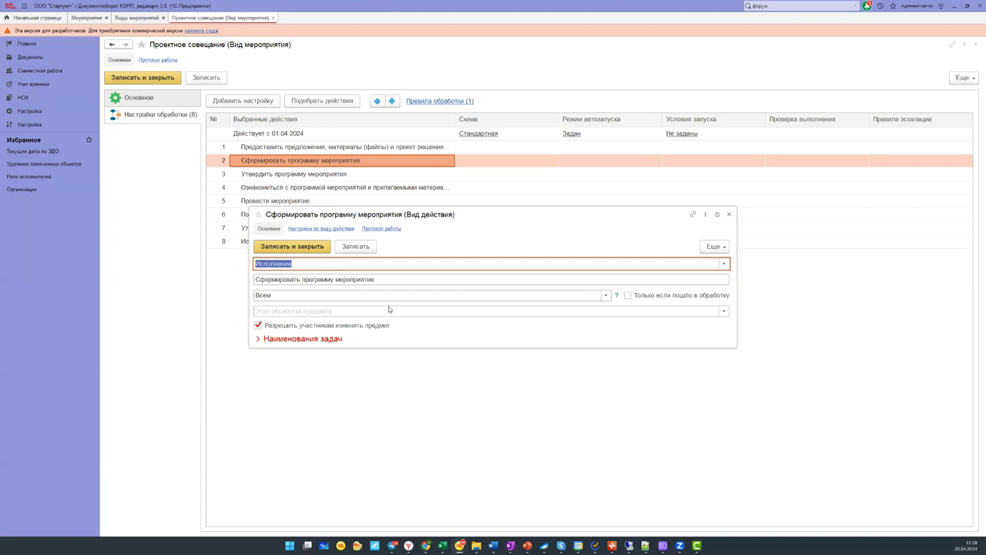
pyautogui.press('Escape')
# - Inspect the cards of the actions "Утвердить программу мероприятия", "Ознакомиться с программой мероприятий и прилагаемыми материалами" and "Провести мероприятие"
pyautogui.doubleClick(312, 174)
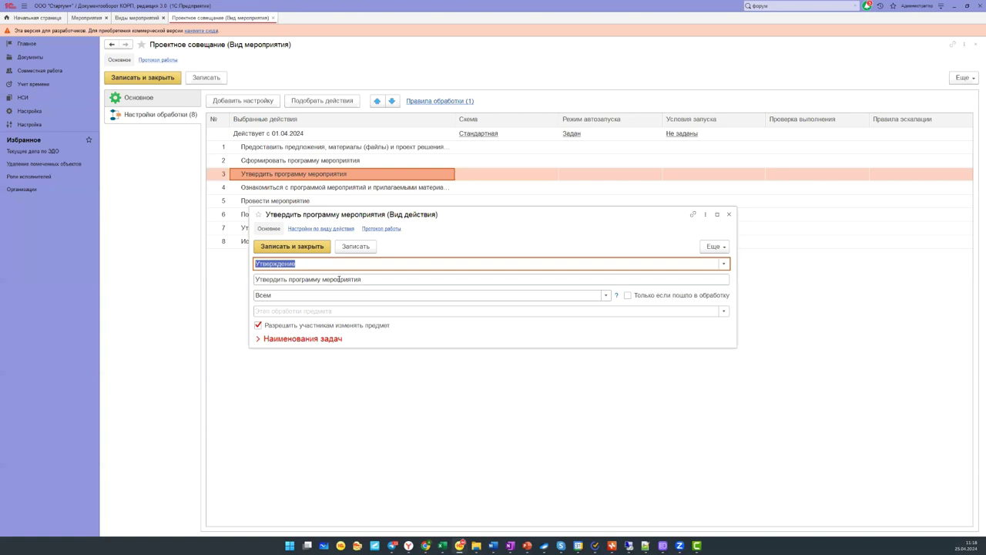
pyautogui.press('Escape')
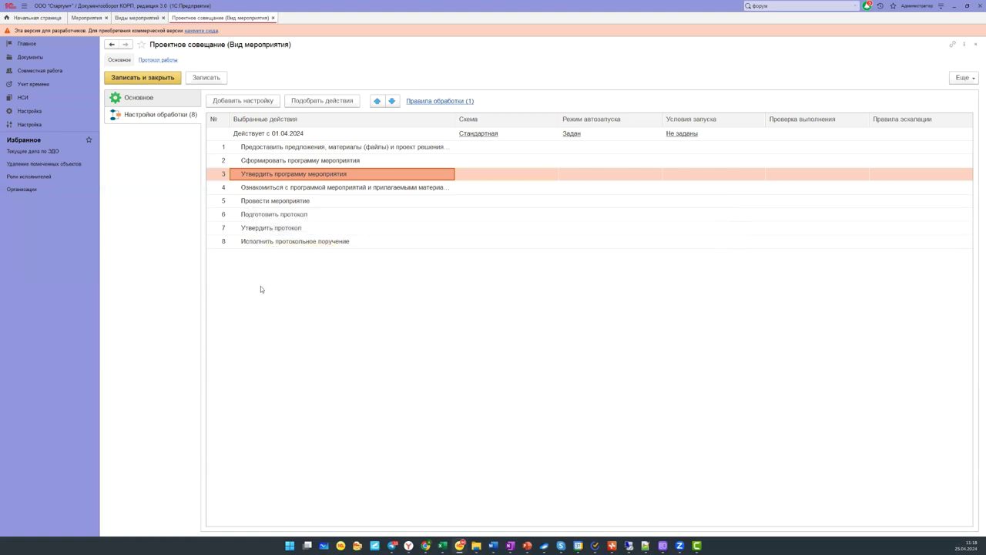
pyautogui.doubleClick(319, 187)
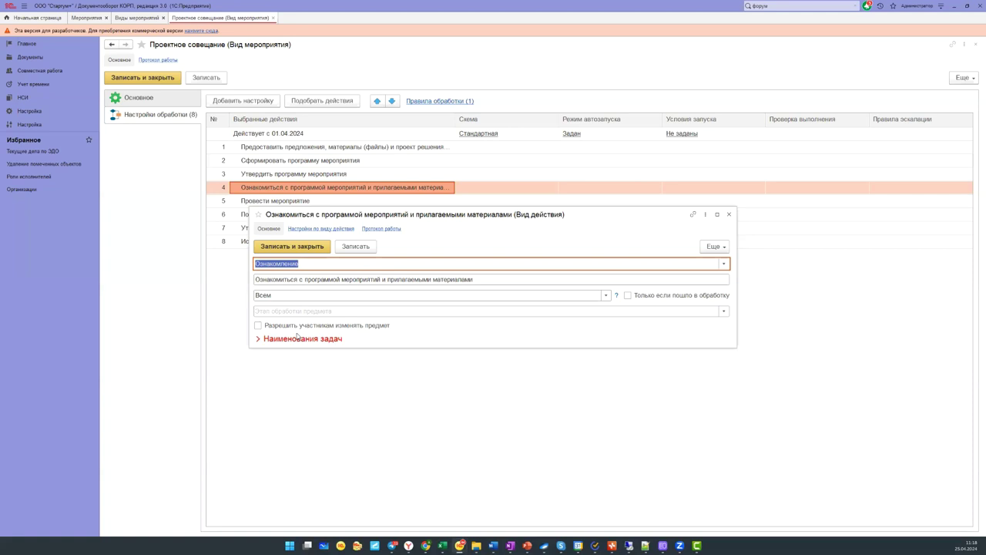
pyautogui.press('Escape')
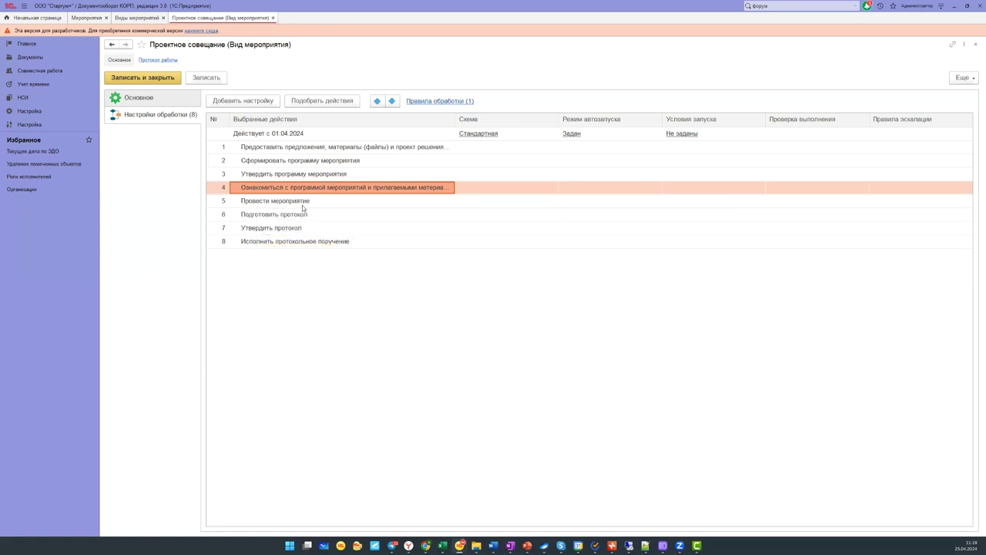
pyautogui.doubleClick(301, 201)
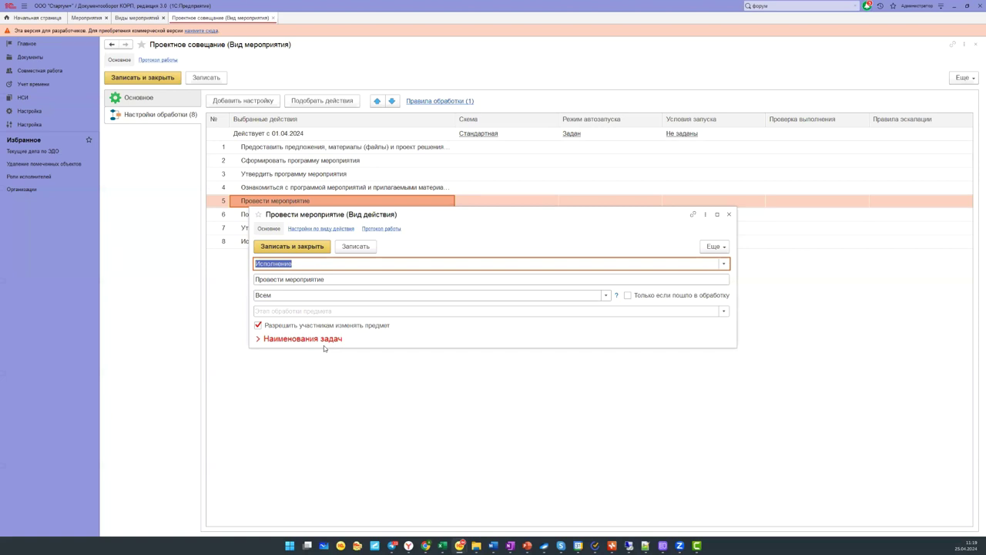
pyautogui.moveTo(396, 227); pyautogui.dragTo(402, 222)
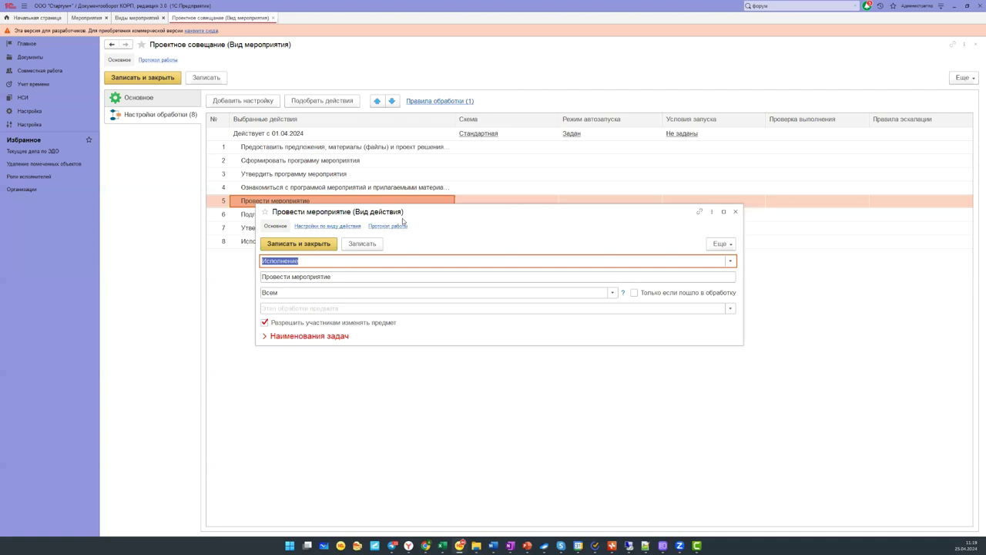
pyautogui.moveTo(402, 222); pyautogui.dragTo(488, 220)
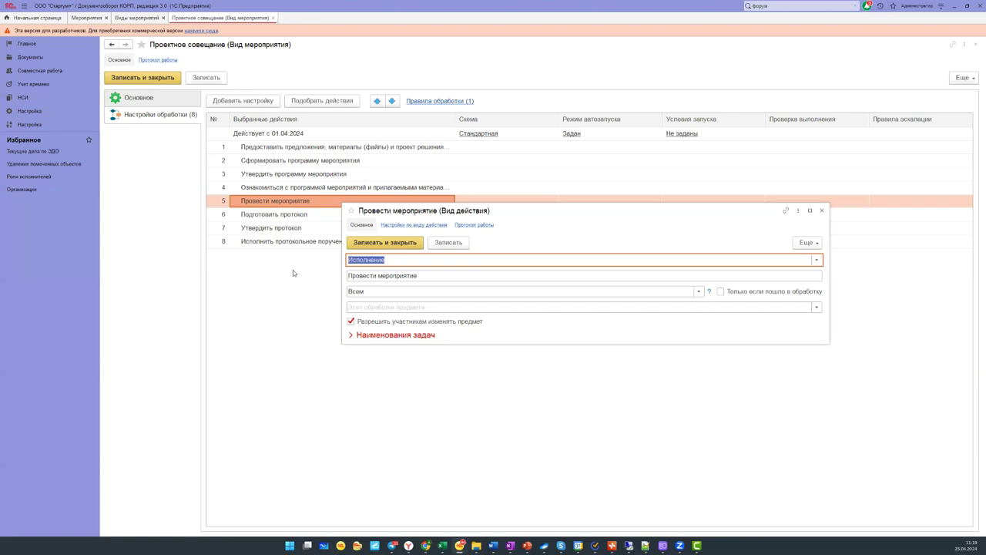
pyautogui.press('Escape')
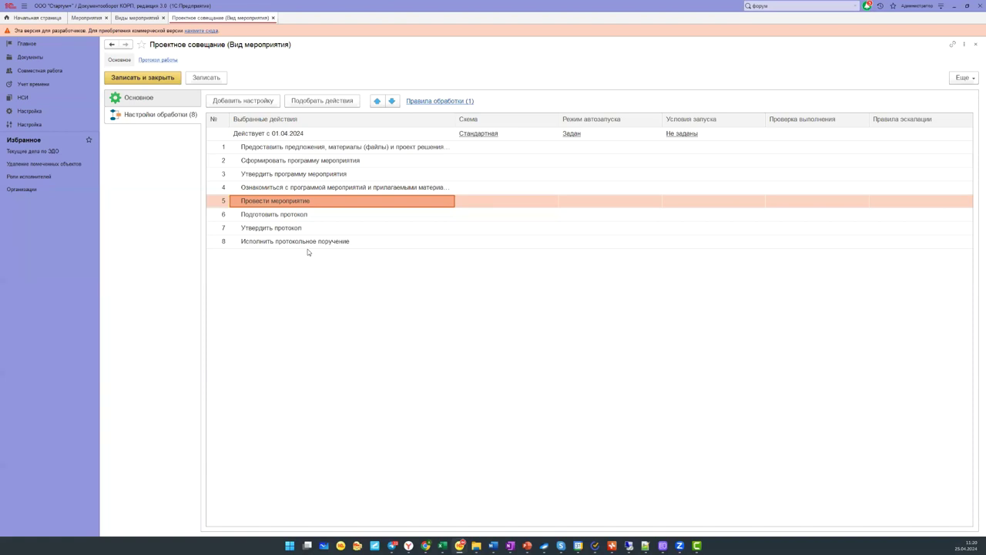
# - Open the standard processing scheme for editing and spread four of its action blocks across the canvas
pyautogui.click(493, 134)
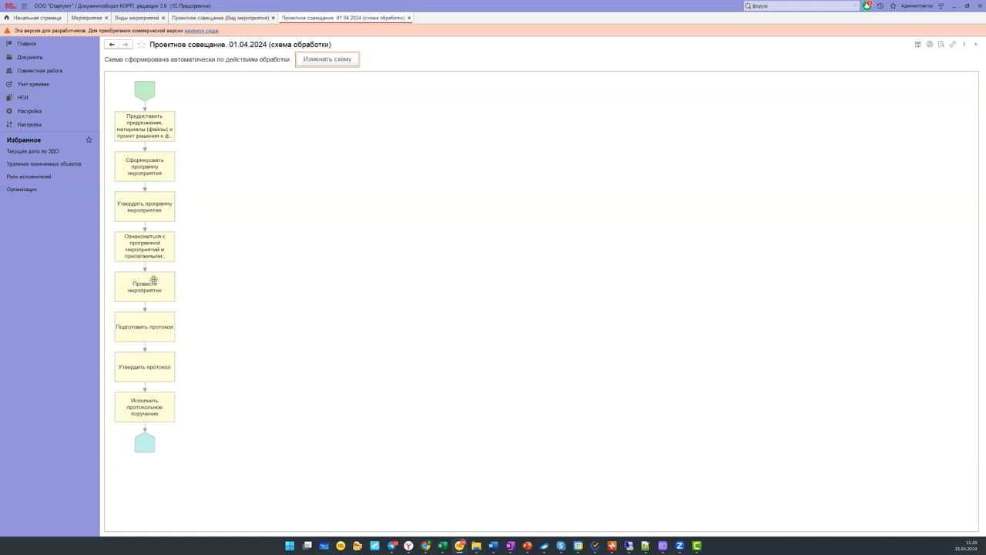
pyautogui.click(310, 63)
pyautogui.moveTo(146, 176); pyautogui.dragTo(307, 196)
pyautogui.moveTo(145, 207); pyautogui.dragTo(545, 306)
pyautogui.moveTo(145, 327); pyautogui.dragTo(414, 387)
pyautogui.moveTo(145, 408); pyautogui.dragTo(285, 459)
# - Try adding a new element of type "Скрипт" to the scheme, then cancel it and close the scheme without saving
pyautogui.click(332, 59)
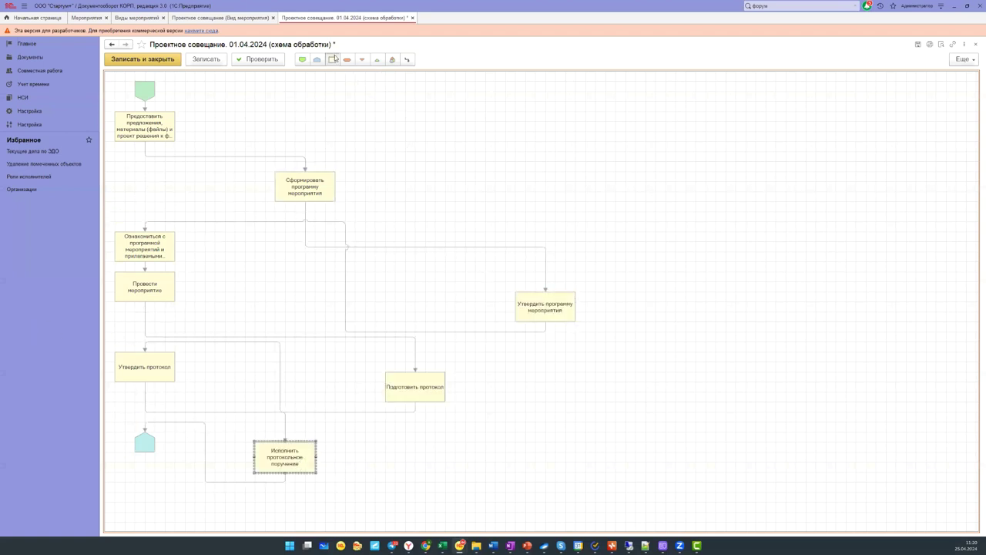
pyautogui.click(464, 188)
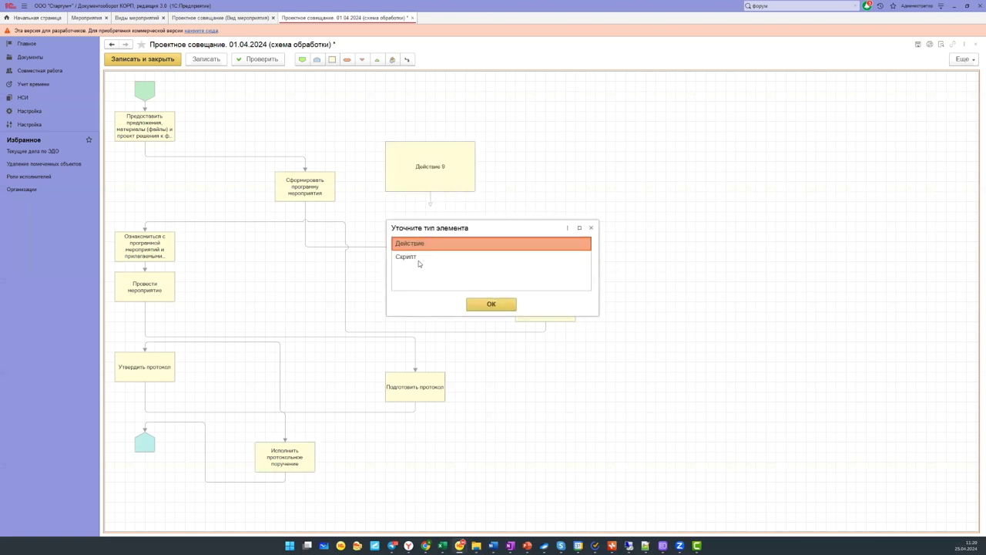
pyautogui.doubleClick(423, 258)
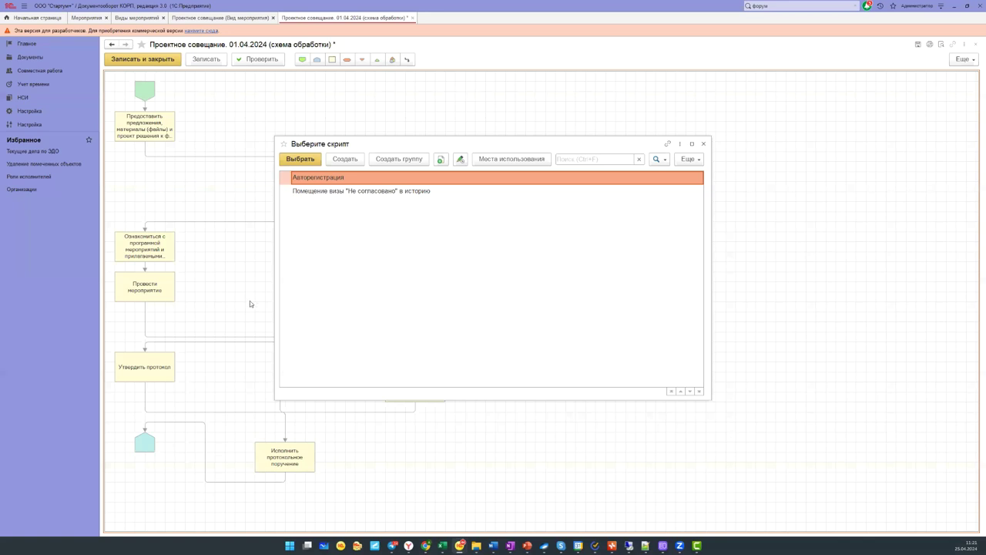
pyautogui.press('Escape')
pyautogui.press('Escape')
pyautogui.click(519, 292)
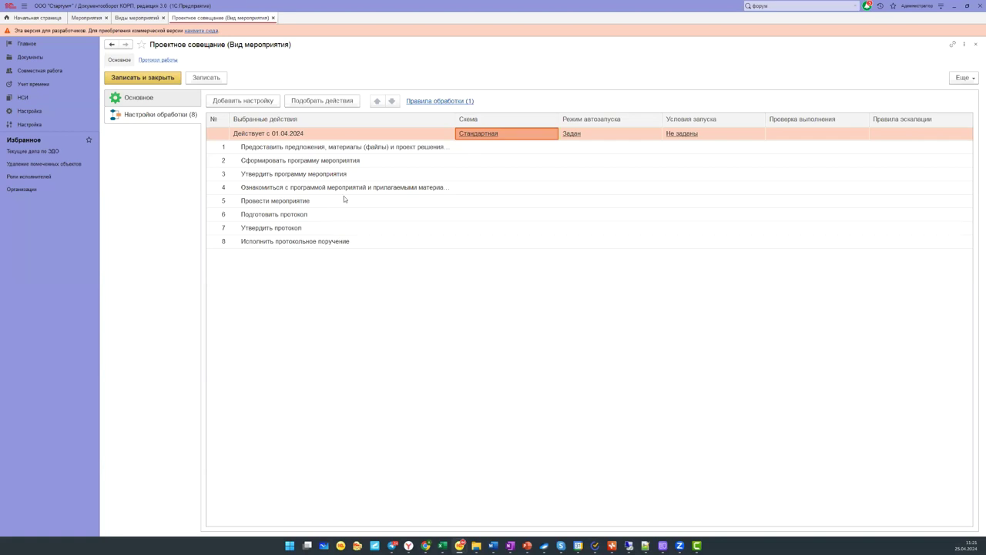
# - Open the processing rules for "Проектное совещание" and examine the familiarization action's settings, including the "Ожидать завершения" hint
pyautogui.click(430, 101)
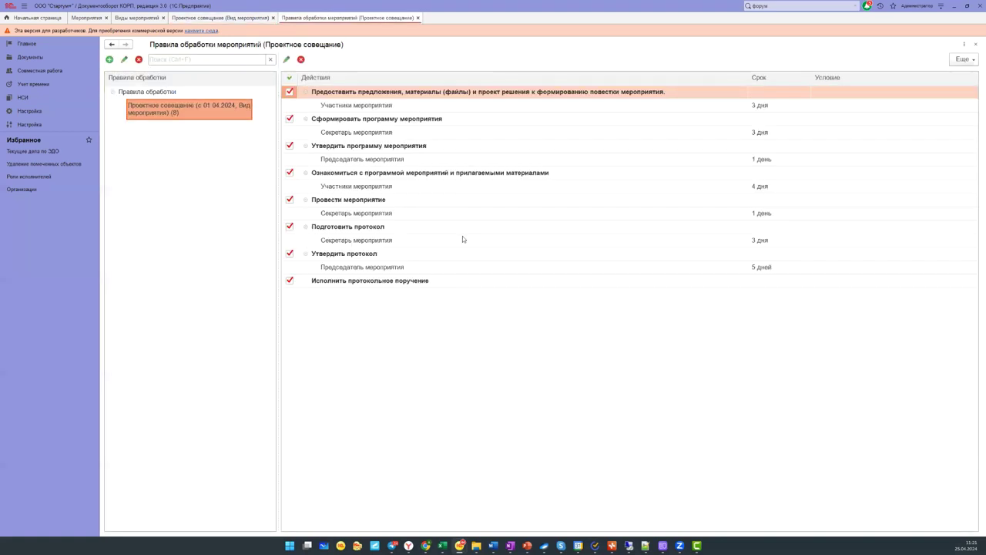
pyautogui.click(378, 174)
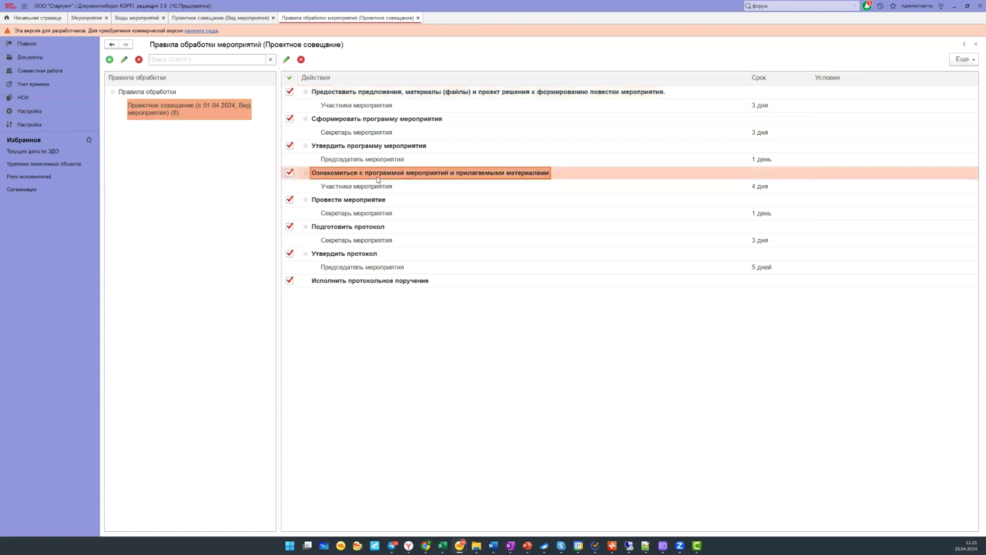
pyautogui.doubleClick(378, 176)
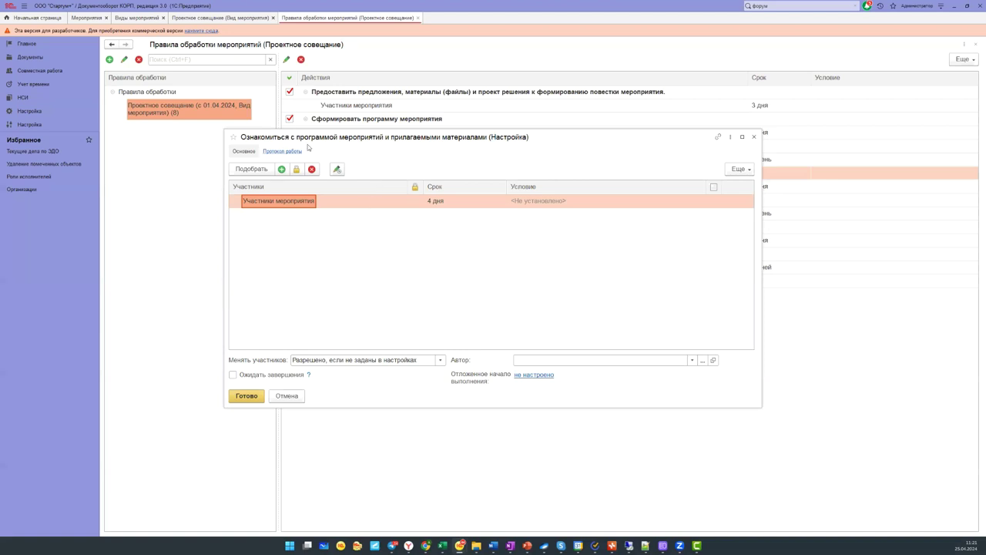
pyautogui.moveTo(311, 147); pyautogui.dragTo(369, 172)
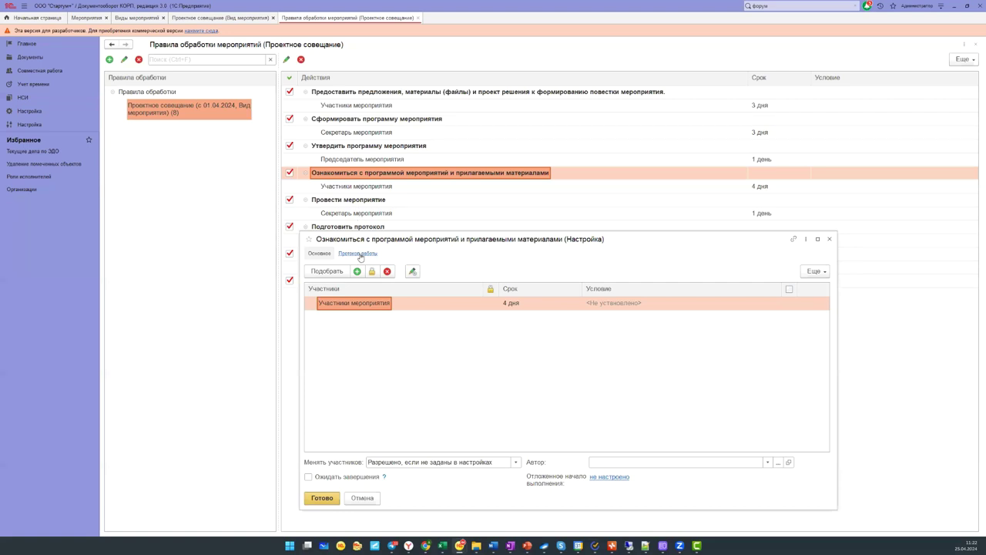
pyautogui.moveTo(368, 240); pyautogui.dragTo(415, 52)
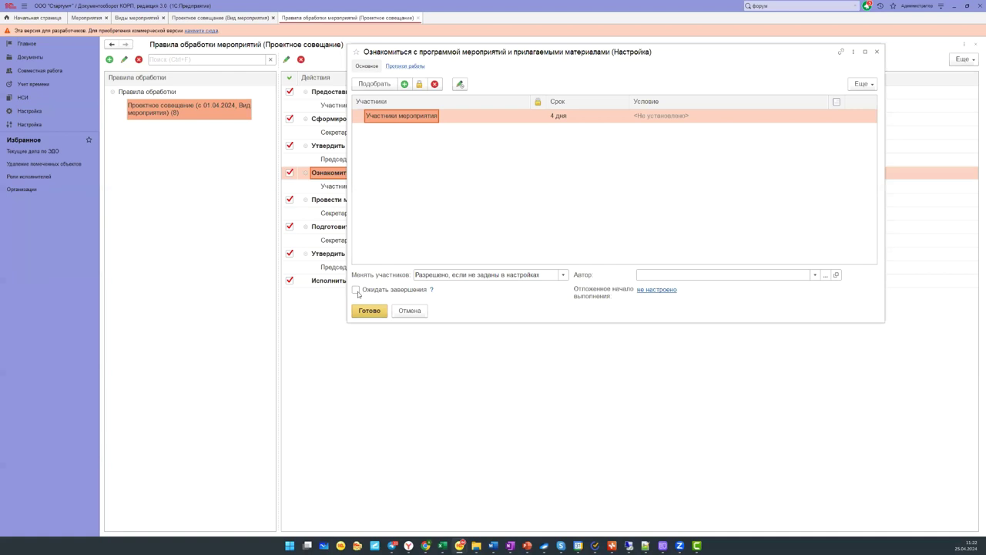
pyautogui.moveTo(431, 290)
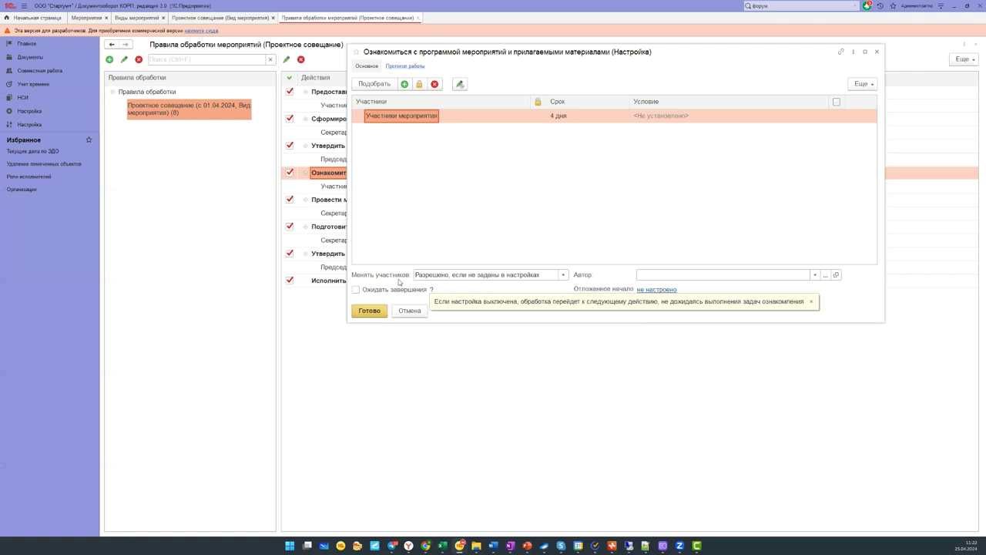
pyautogui.click(878, 52)
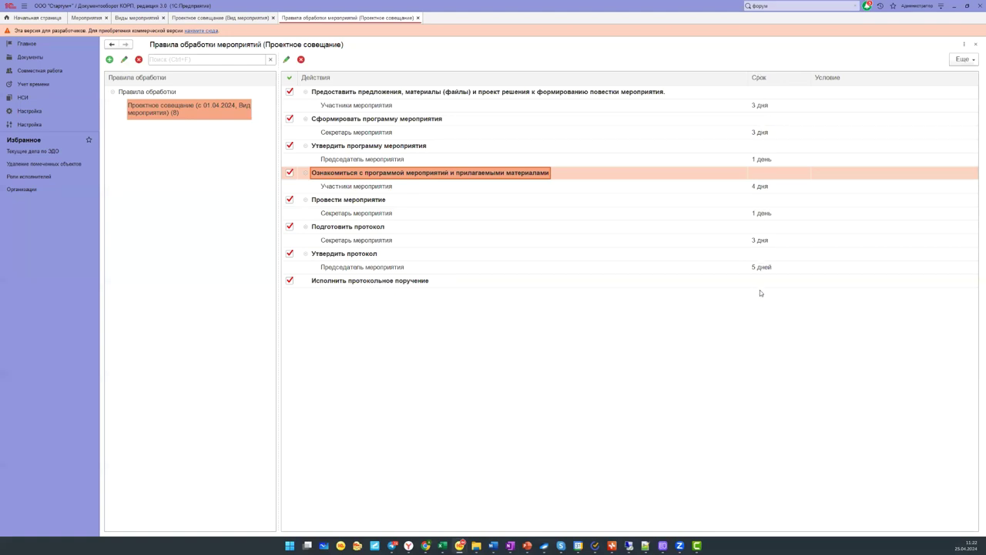
# - Check the participants' deadline in the settings of the first action, on submitting proposals and materials, and accept the settings
pyautogui.click(760, 106)
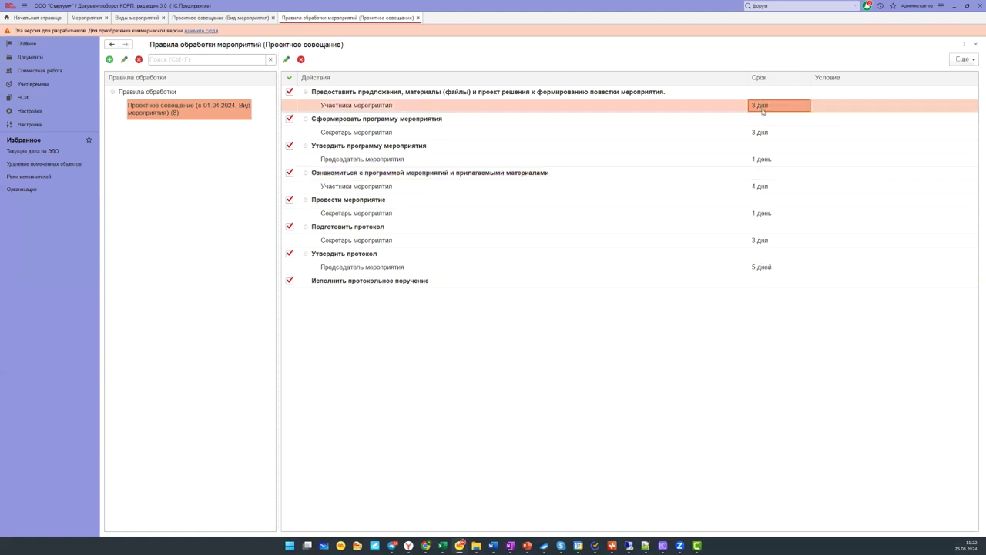
pyautogui.doubleClick(763, 111)
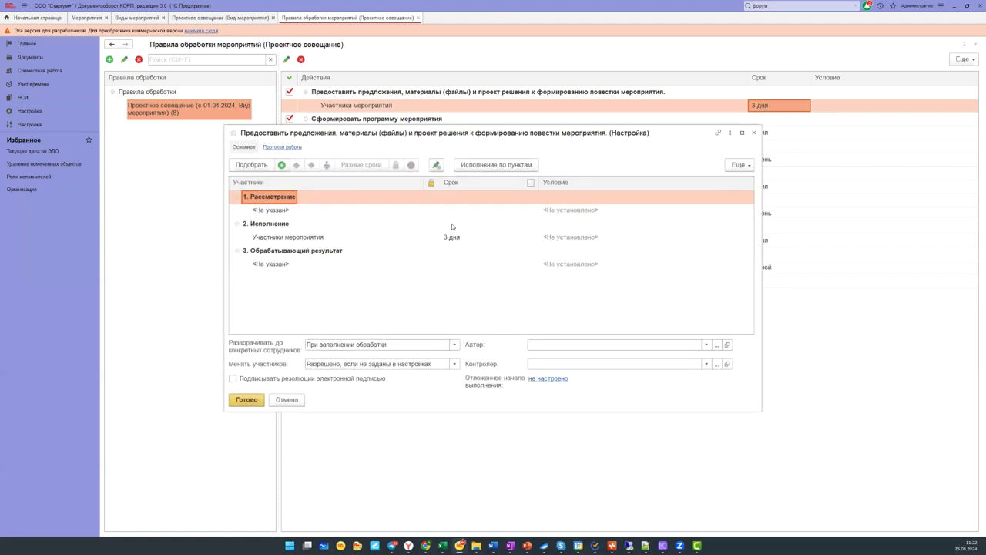
pyautogui.click(450, 225)
pyautogui.click(457, 239)
pyautogui.click(456, 240)
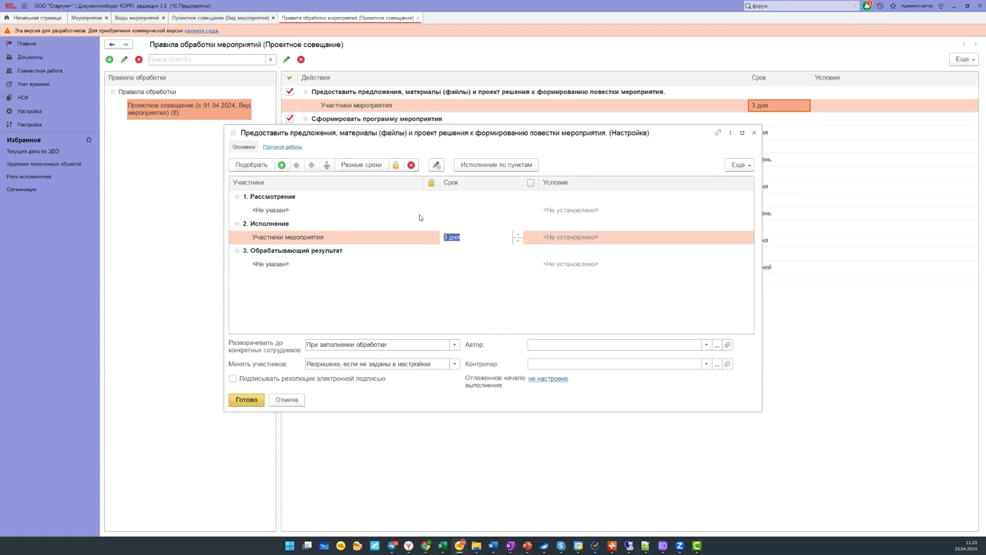
pyautogui.press('Return')
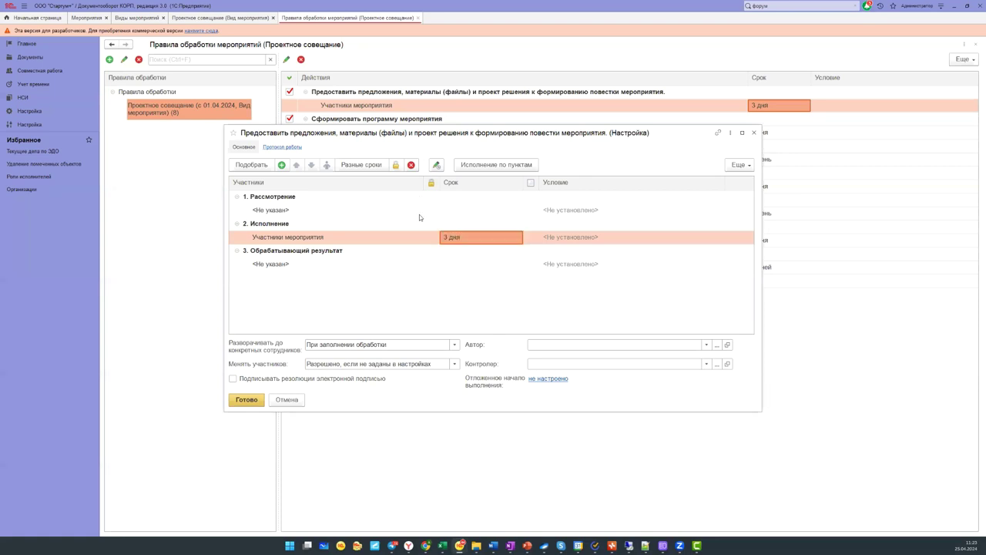
pyautogui.hotkey('ctrl', 'Return')
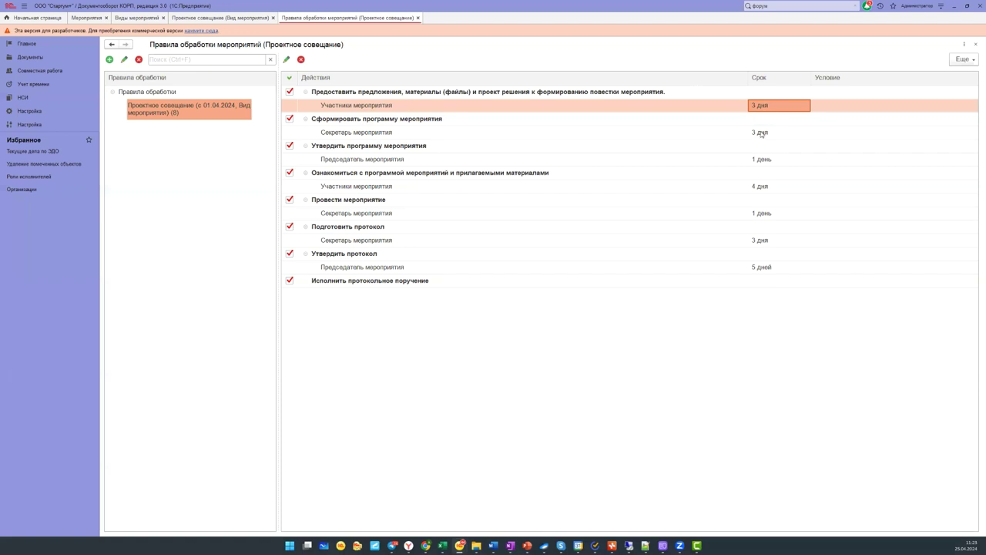
# - Return to the "Проектное совещание" event type and examine the first two action blocks in its standard processing scheme
pyautogui.click(259, 18)
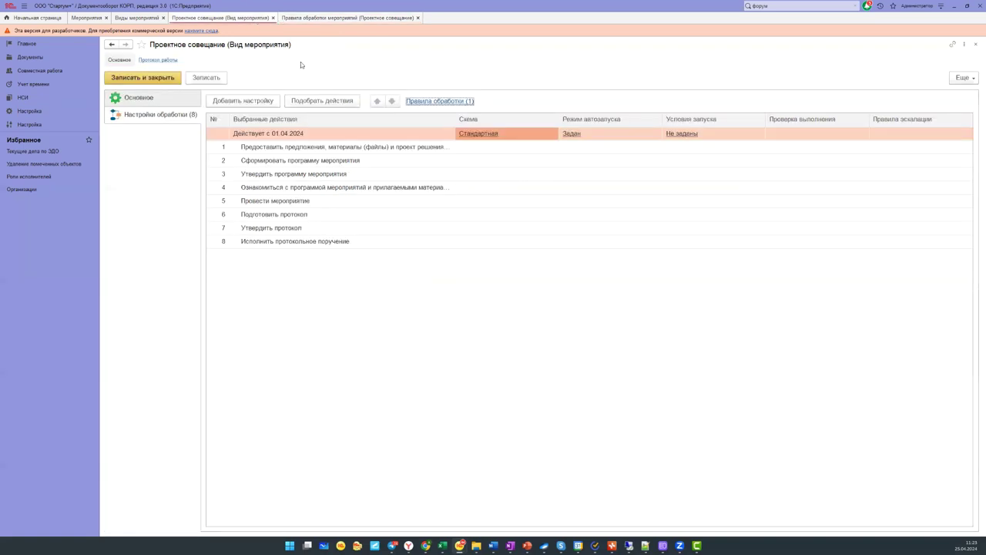
pyautogui.click(476, 134)
pyautogui.click(146, 129)
pyautogui.click(153, 164)
pyautogui.click(154, 122)
pyautogui.click(141, 172)
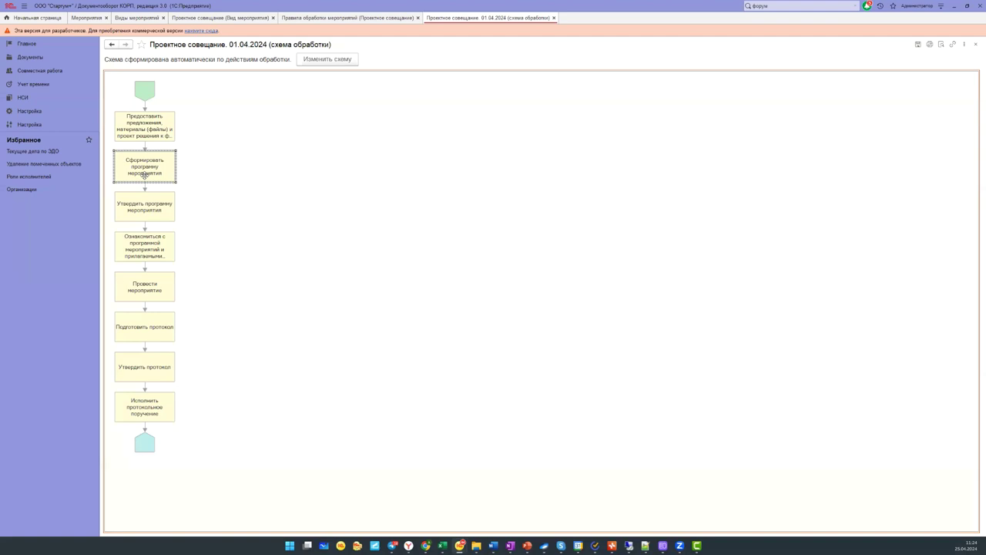
# - Close the processing scheme and open the settings of the "Утвердить программу мероприятия" action from the processing rules of "Проектное совещание"
pyautogui.press('Escape')
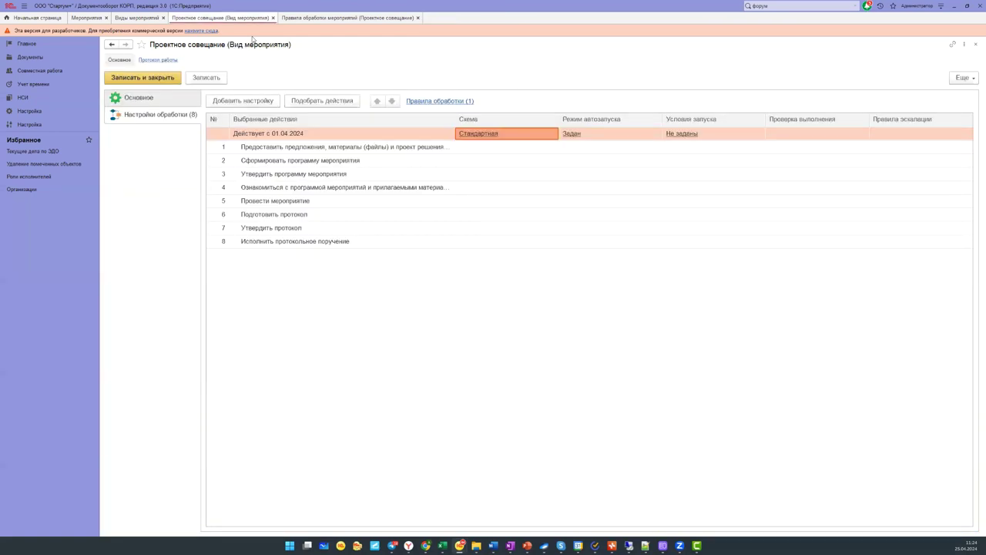
pyautogui.click(350, 17)
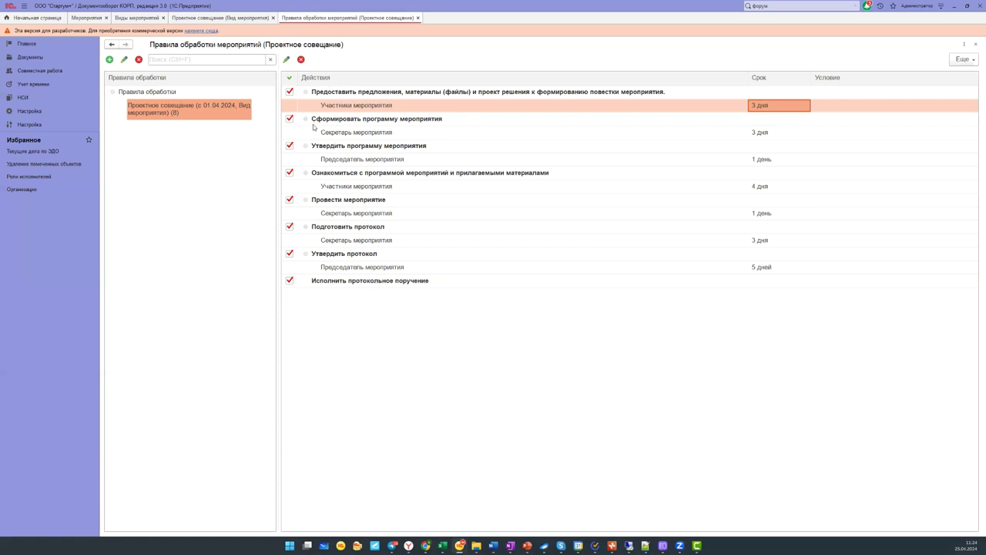
pyautogui.click(354, 109)
pyautogui.click(374, 136)
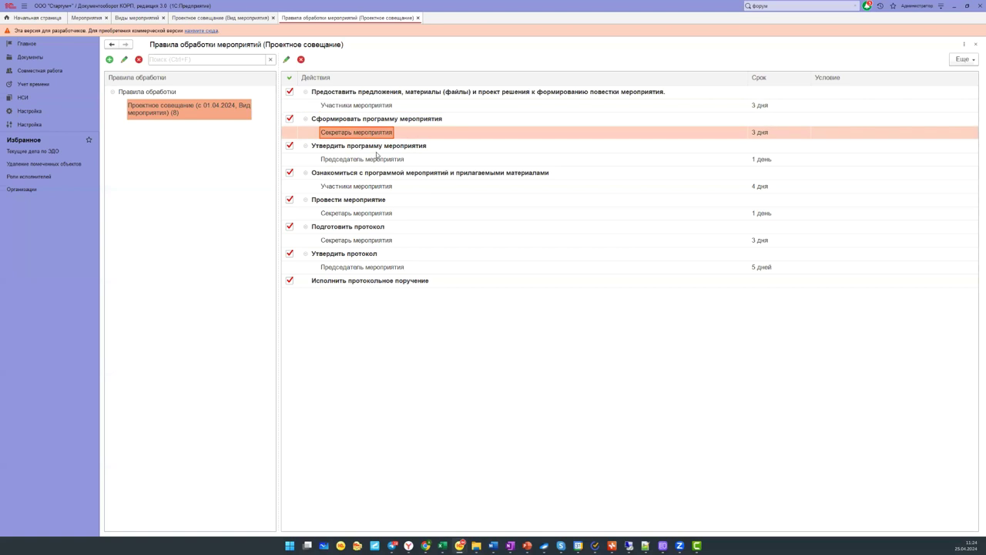
pyautogui.doubleClick(384, 159)
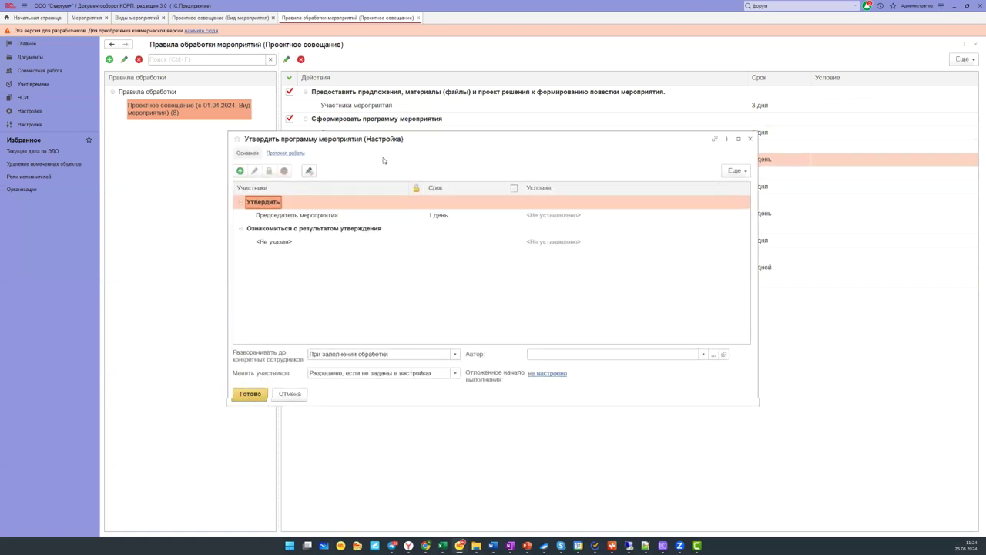
# - Open the approver selection for the "Председатель мероприятия" participant and enlarge its window to view the available autosubstitutions
pyautogui.click(294, 219)
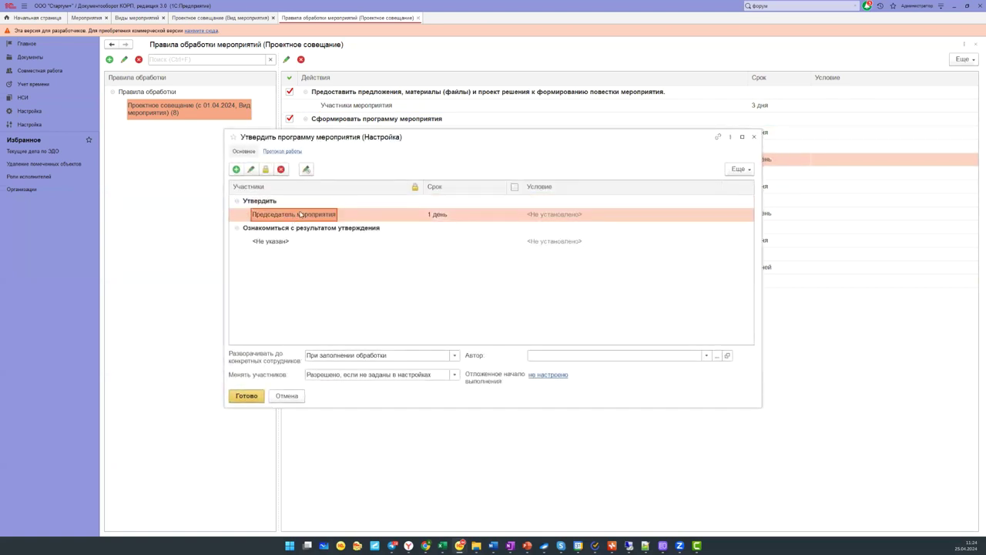
pyautogui.click(295, 218)
pyautogui.click(401, 216)
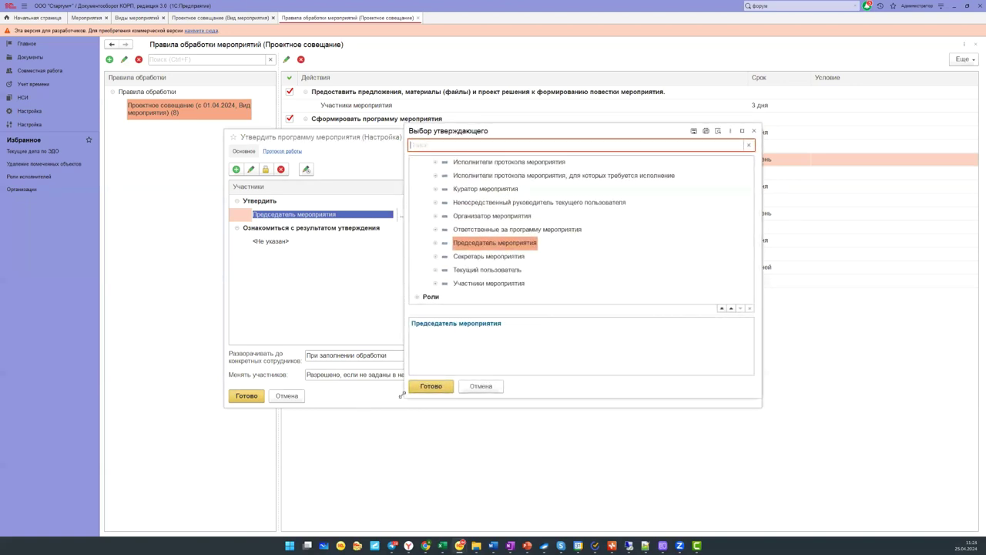
pyautogui.moveTo(401, 395); pyautogui.dragTo(337, 483)
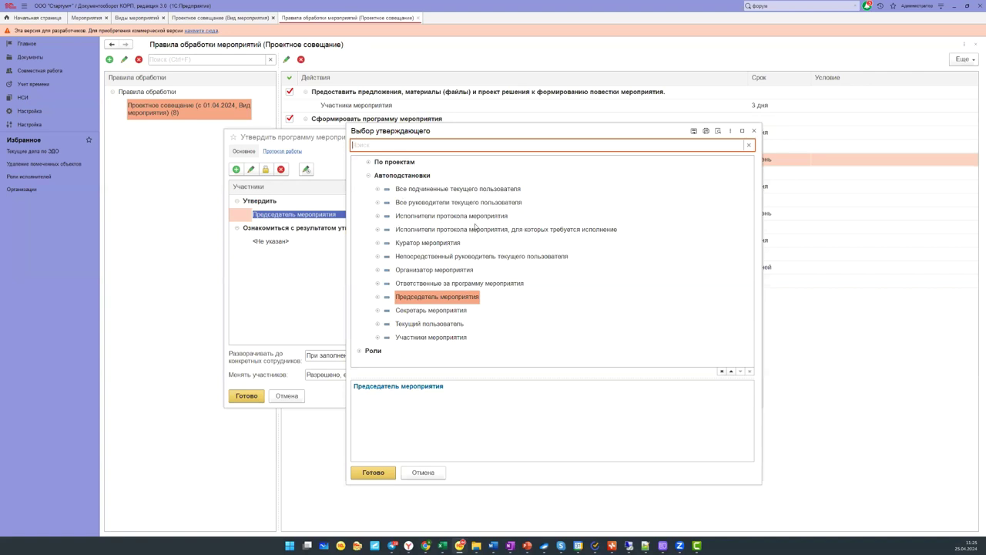
# - Examine the event script and name of the "Председатель мероприятия" autosubstitution, and close it and the approver selection without changes
pyautogui.rightClick(455, 304)
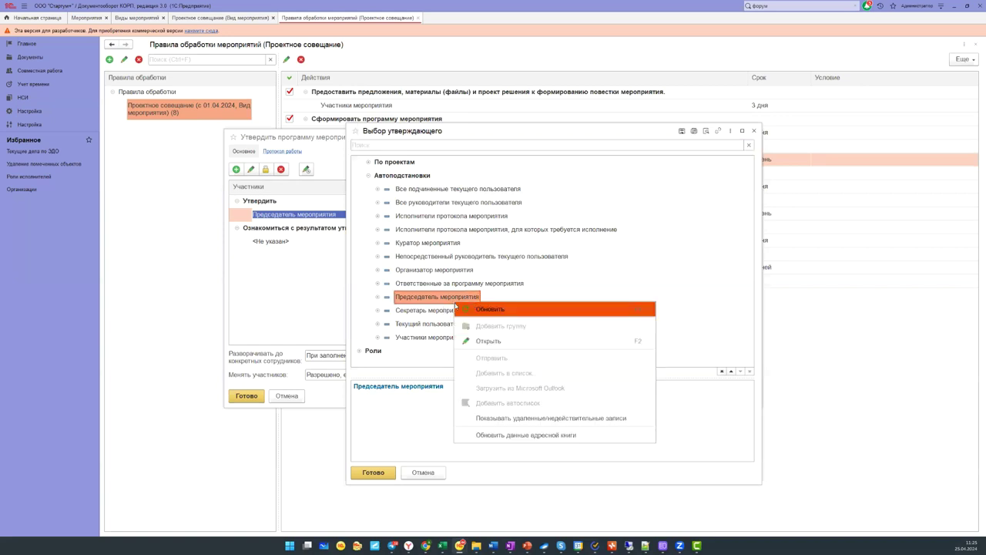
pyautogui.click(479, 342)
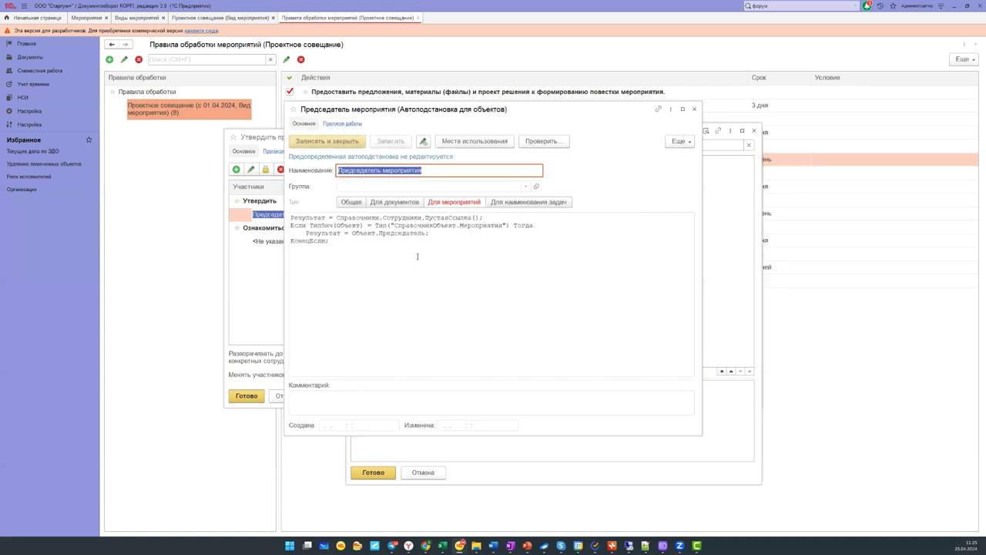
pyautogui.click(418, 255)
pyautogui.hotkey('ctrl', 'a')
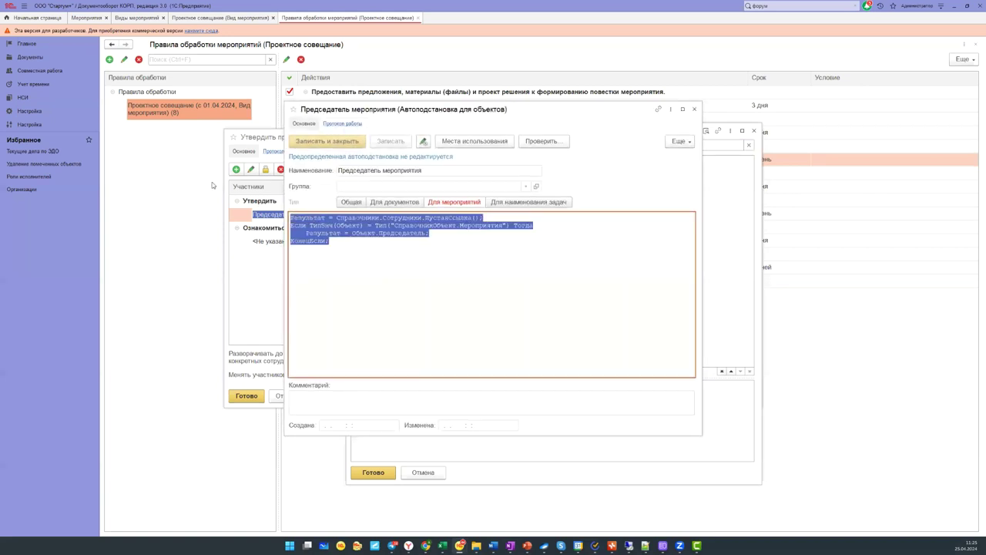
pyautogui.click(338, 130)
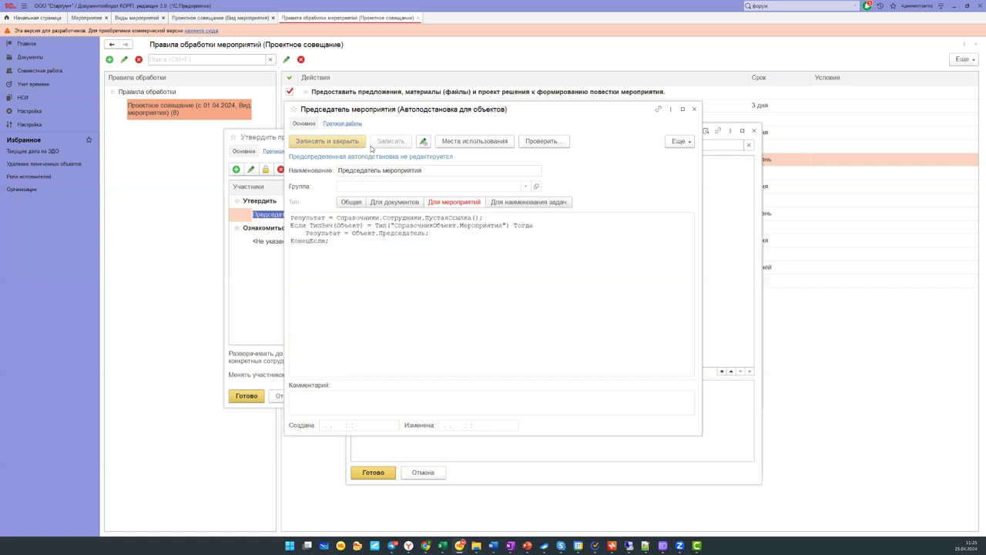
pyautogui.tripleClick(366, 178)
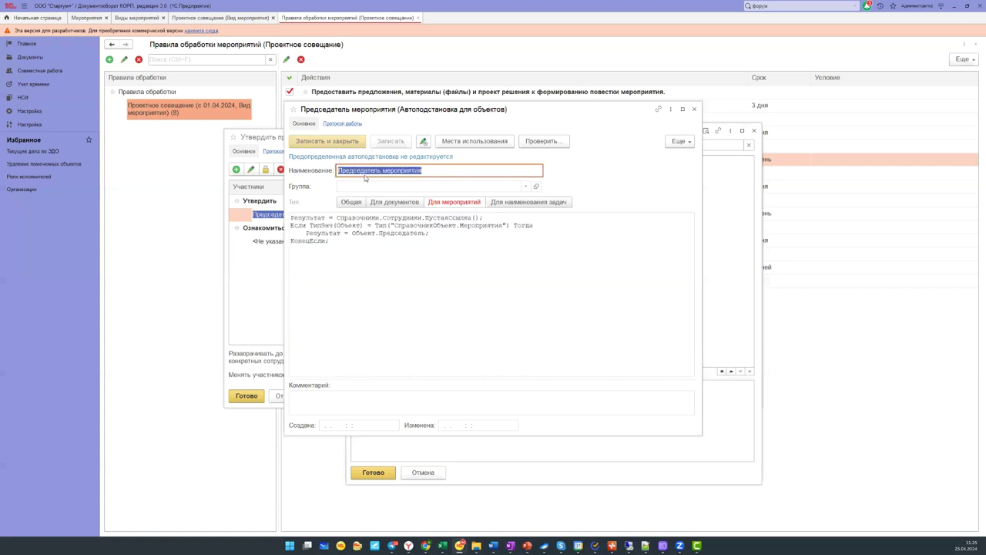
pyautogui.click(695, 110)
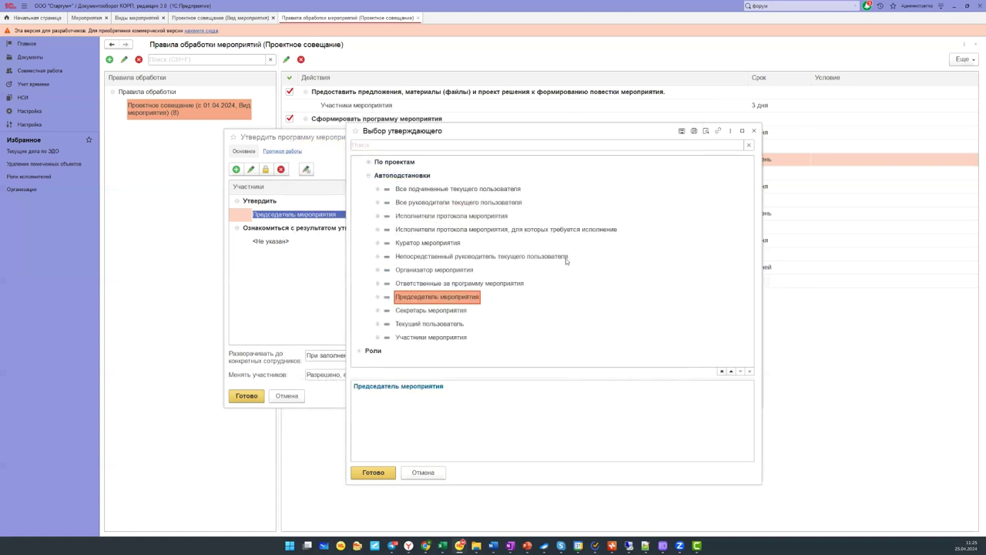
pyautogui.click(756, 131)
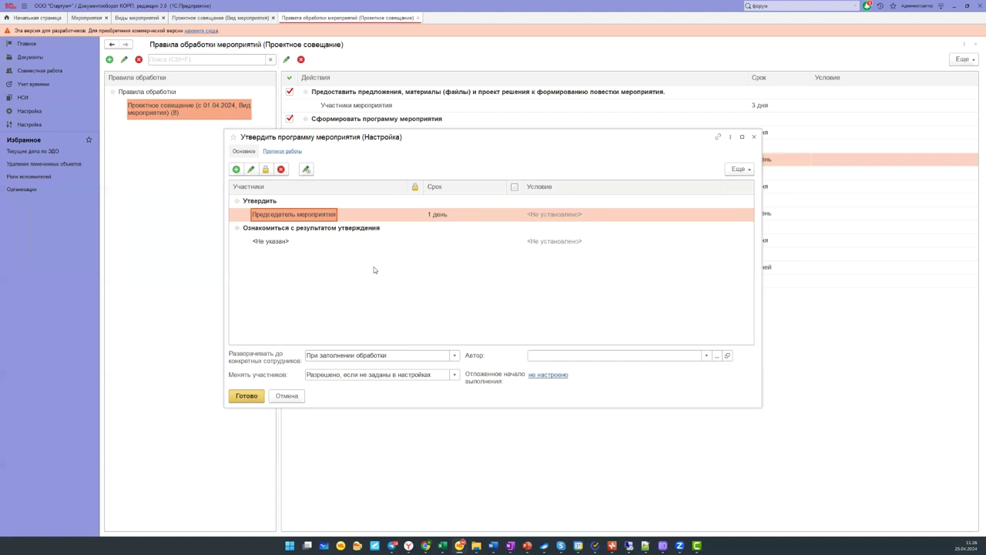
# - Check the result familiarization participant and the author field in the approval settings, and close everything back to the events list
pyautogui.click(285, 243)
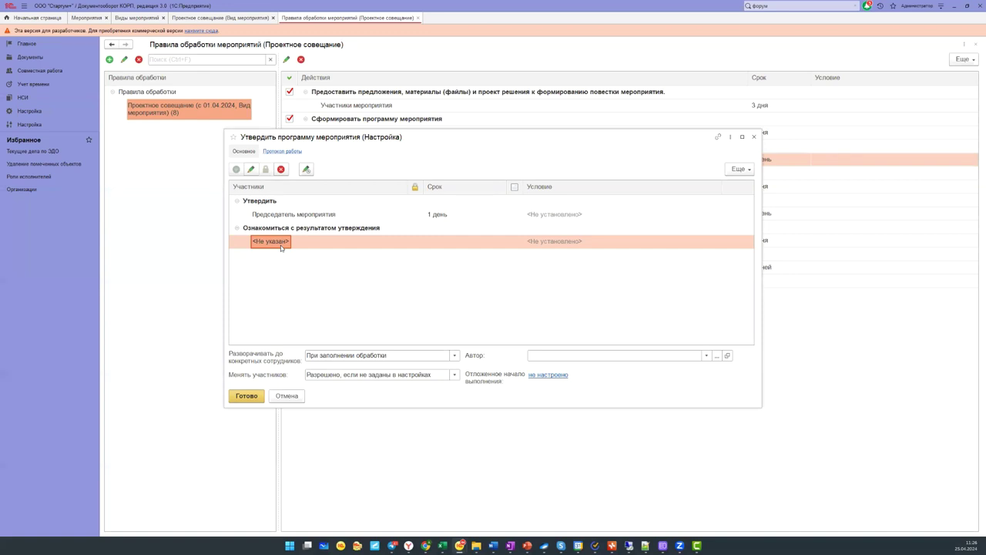
pyautogui.click(533, 356)
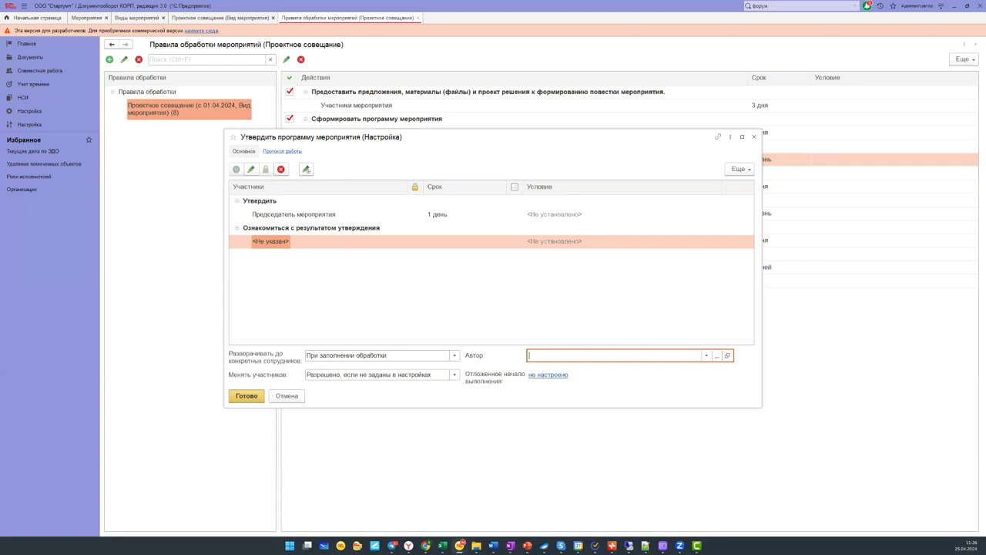
pyautogui.click(410, 477)
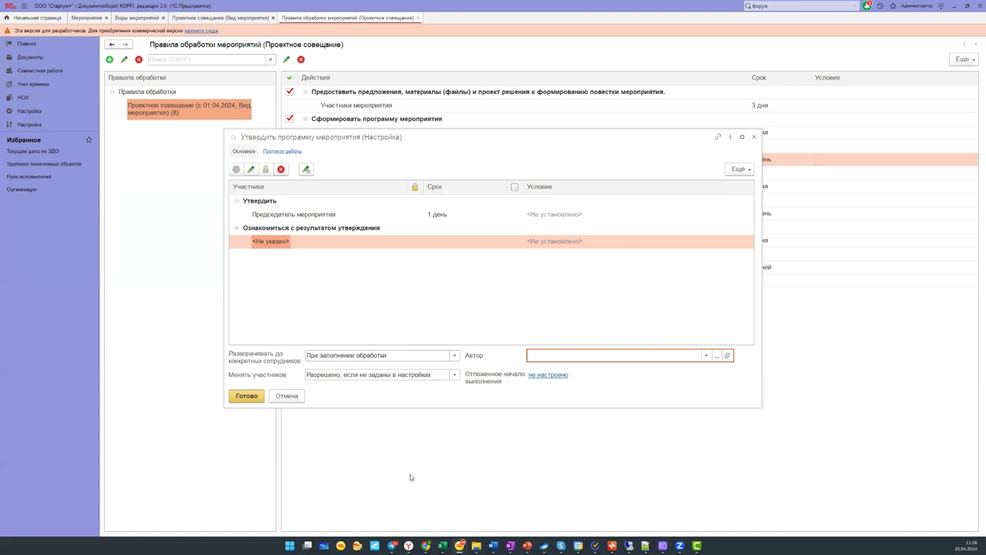
pyautogui.click(753, 137)
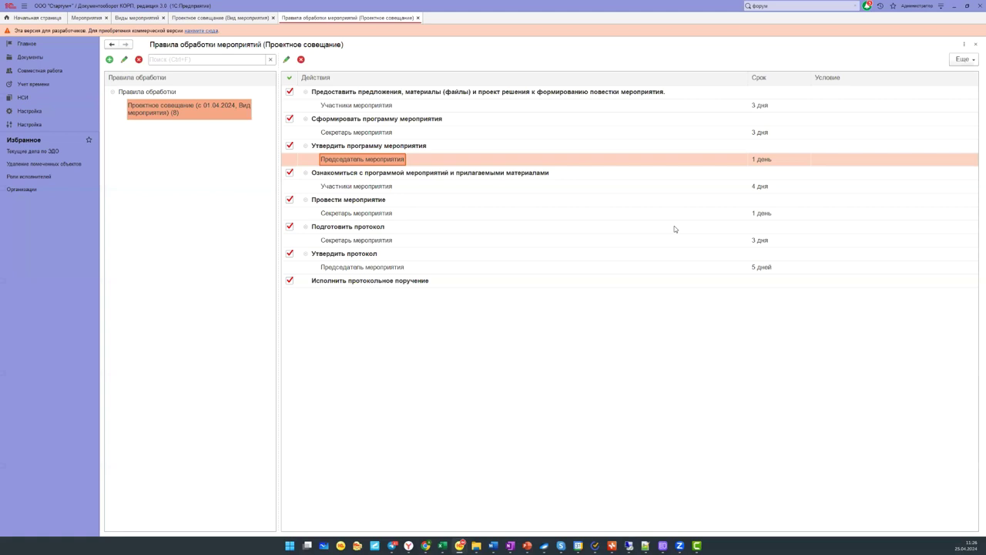
pyautogui.press('Escape')
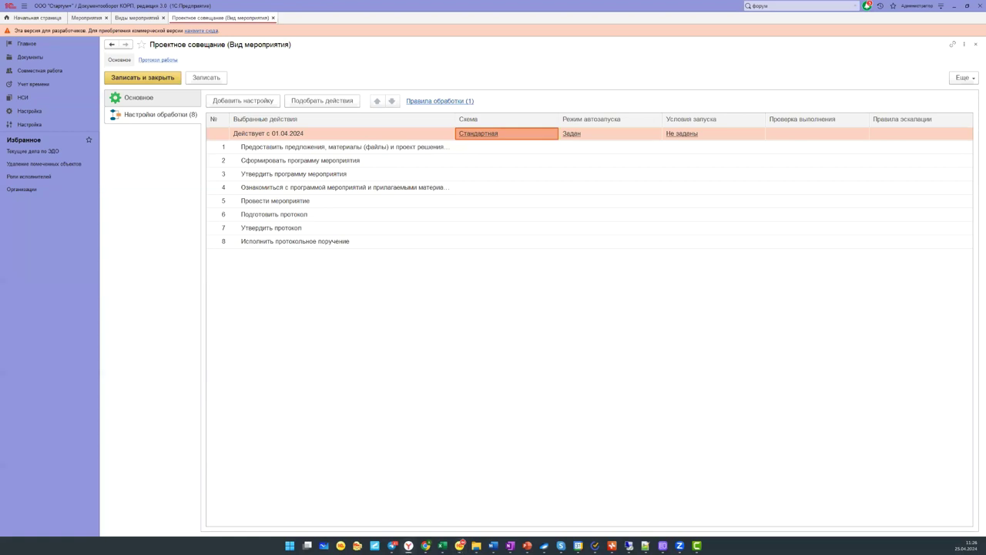
pyautogui.press('Escape')
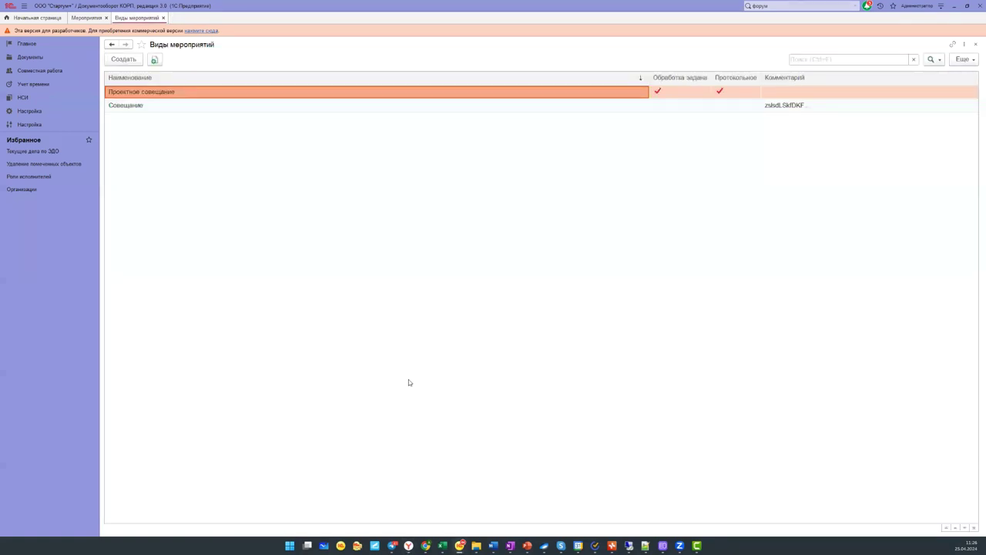
pyautogui.press('Escape')
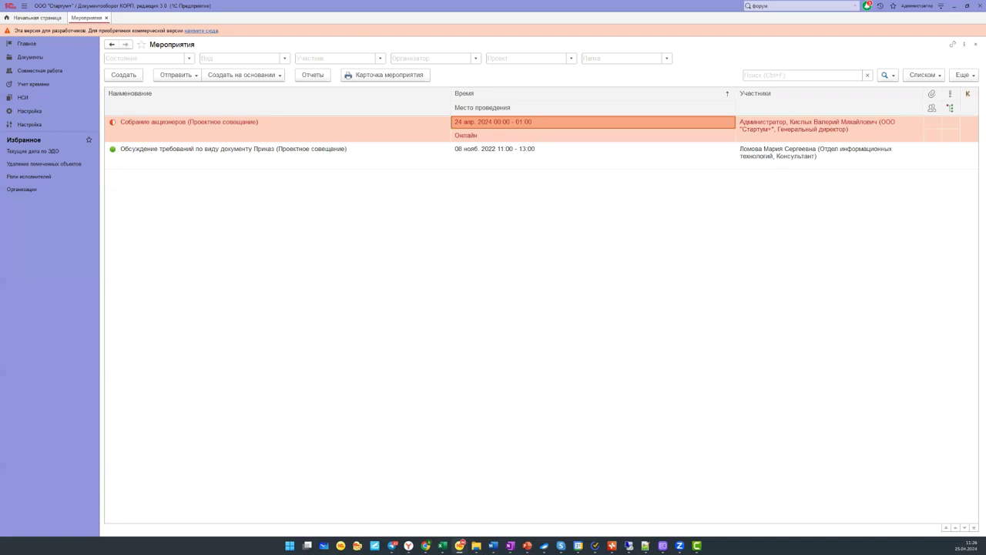
# - Start creating a new event and check which event types can be chosen for it
pyautogui.click(124, 75)
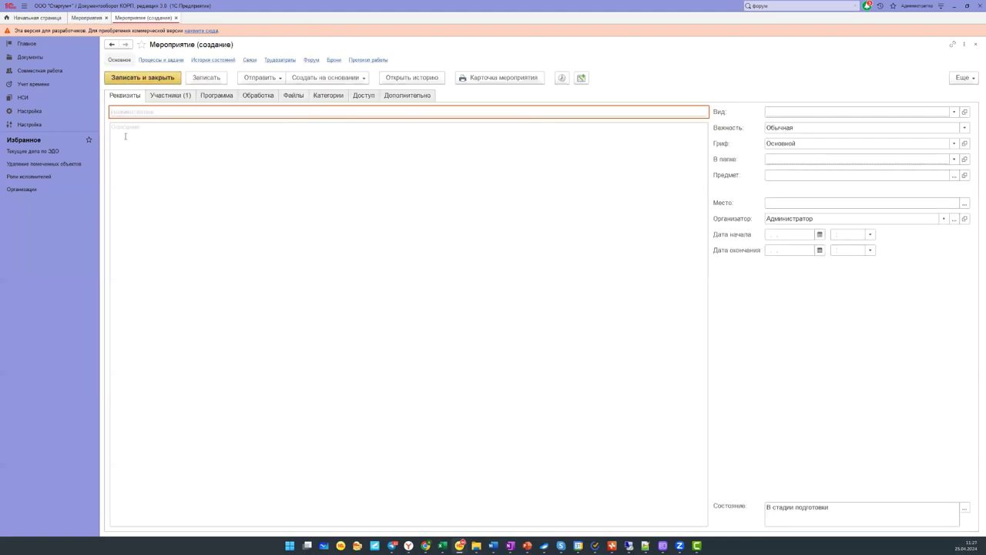
pyautogui.click(820, 109)
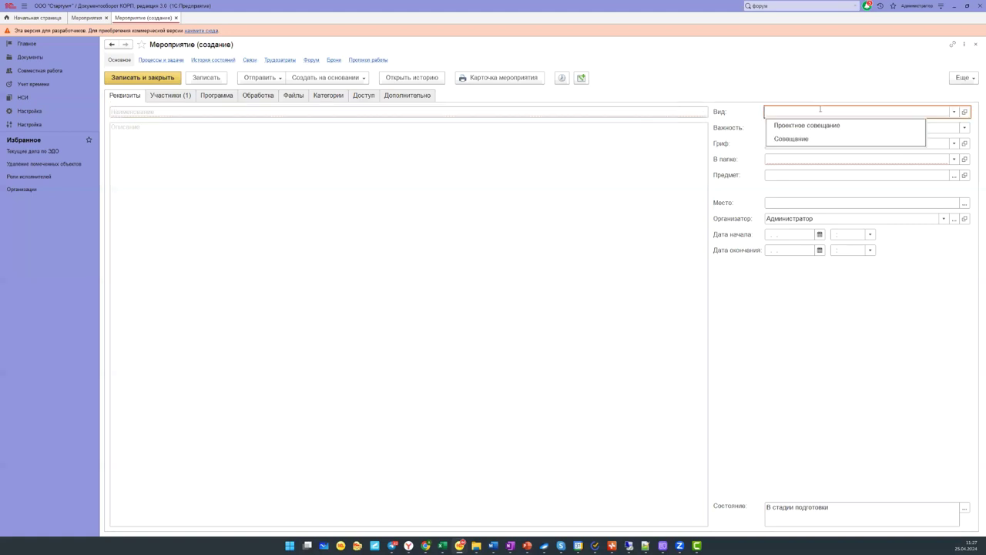
pyautogui.press('Down')
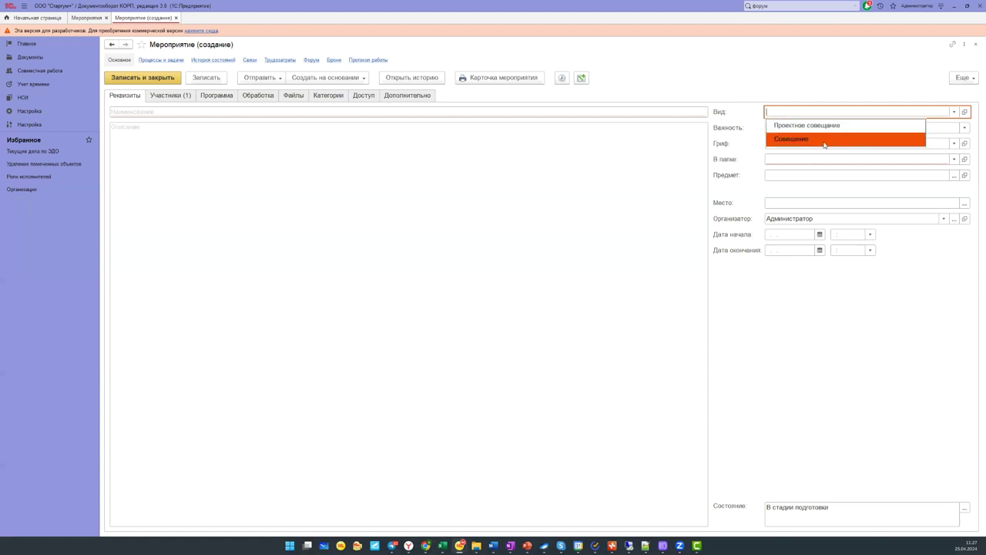
pyautogui.press('Escape')
# - Open the list of event types in the reference data section, copy the "Совещание" type and save the copy
pyautogui.click(40, 71)
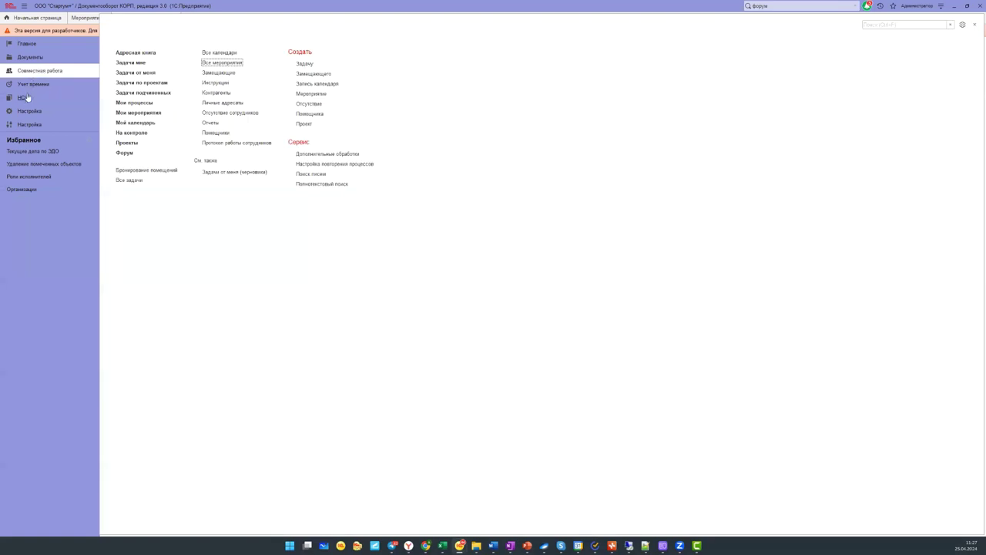
pyautogui.click(23, 97)
pyautogui.click(146, 65)
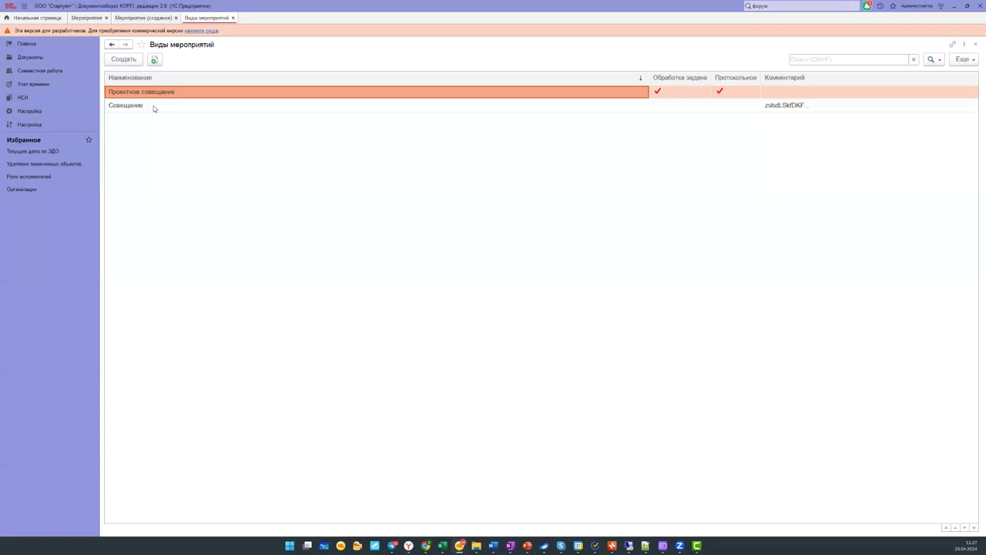
pyautogui.click(153, 106)
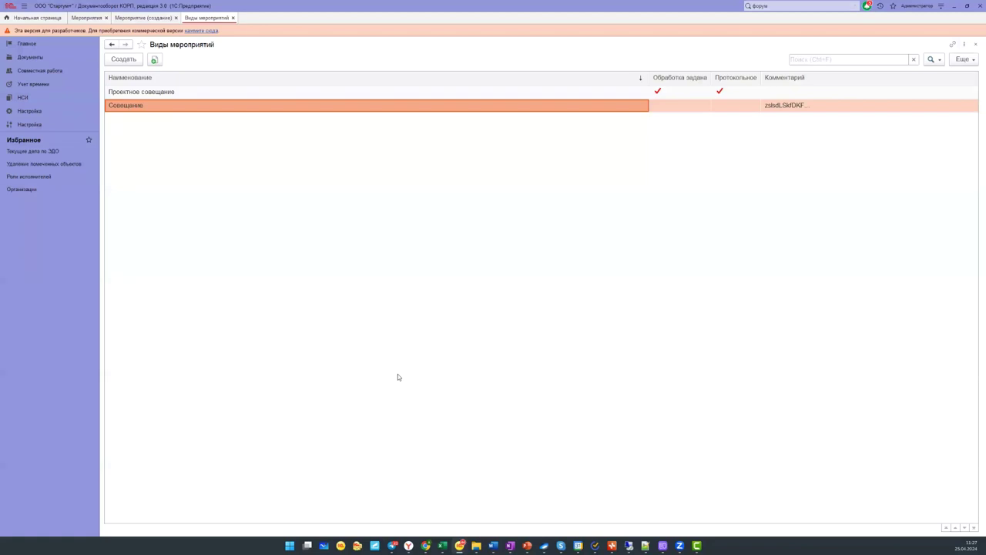
pyautogui.click(154, 59)
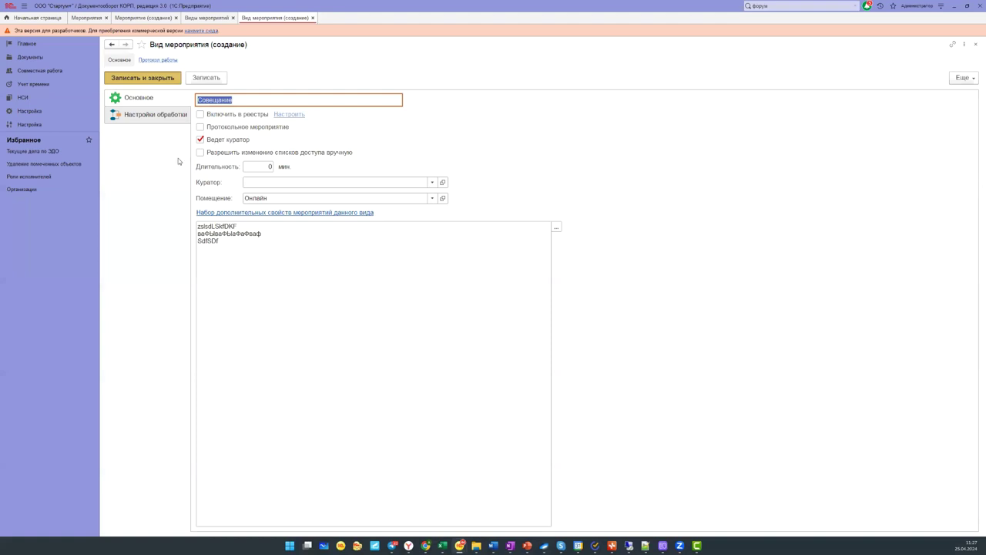
pyautogui.hotkey('ctrl', 'Return')
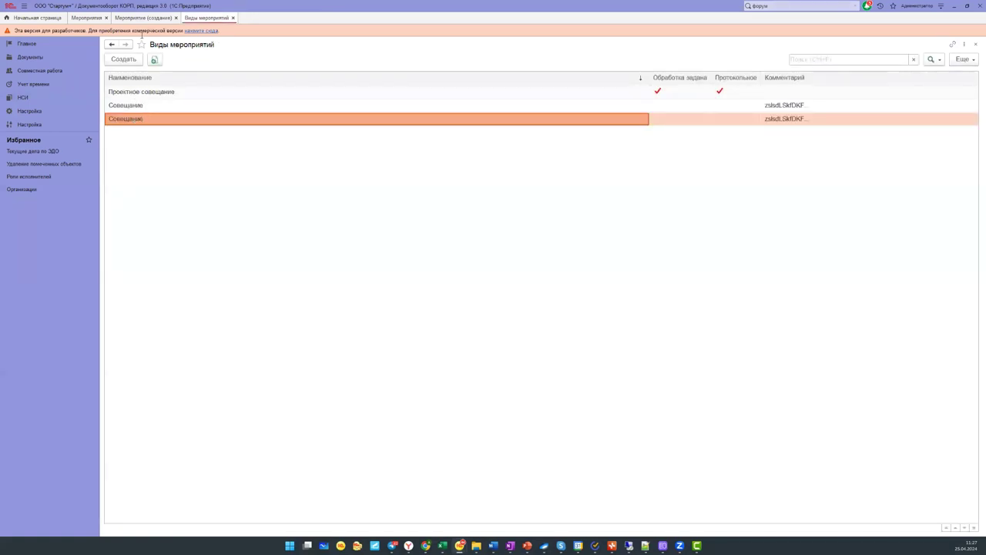
# - Compare the type choices offered in the new event with the list of event types
pyautogui.click(146, 17)
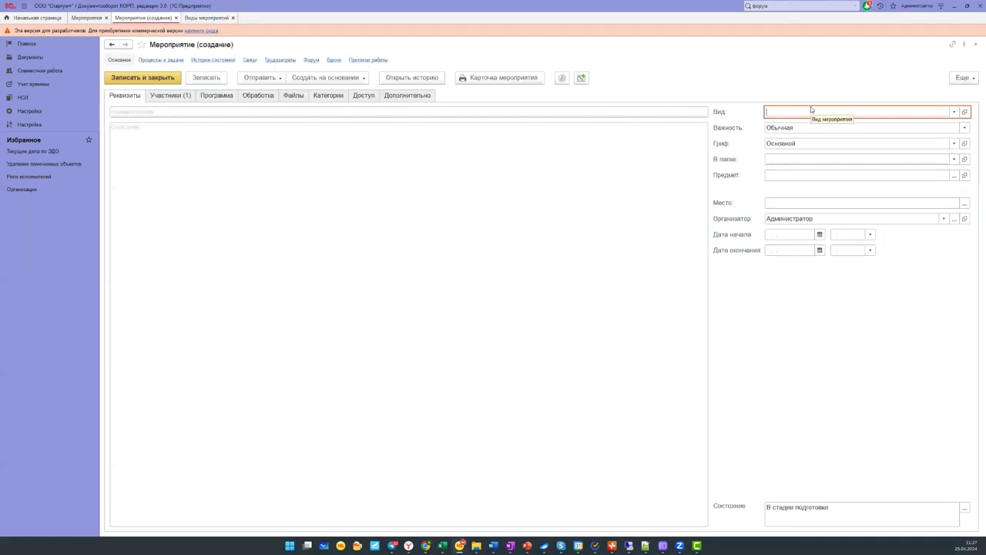
pyautogui.click(954, 111)
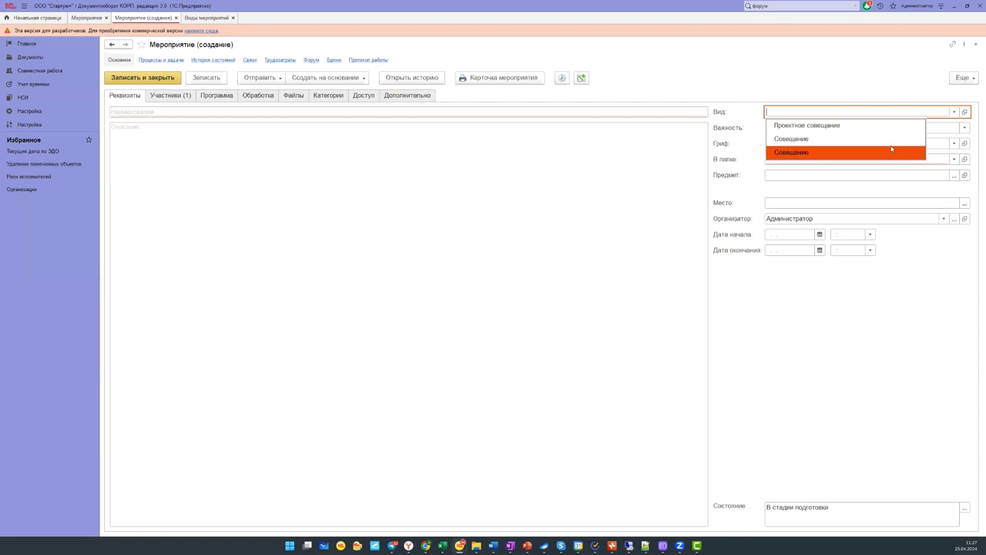
pyautogui.click(205, 19)
pyautogui.click(203, 18)
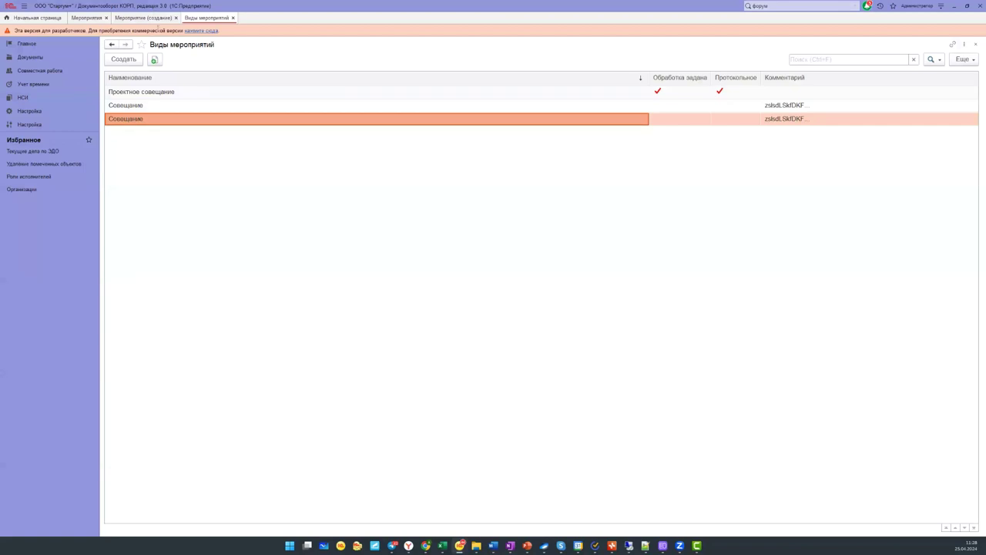
pyautogui.click(146, 17)
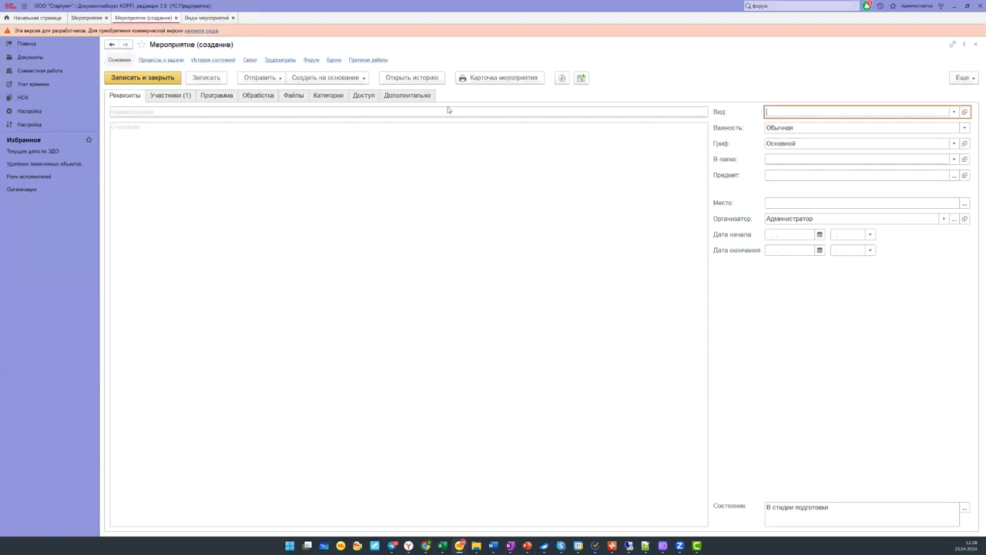
# - Rename the copied "Совещание" event type to "Совещание -1" and save it
pyautogui.click(205, 15)
pyautogui.doubleClick(193, 119)
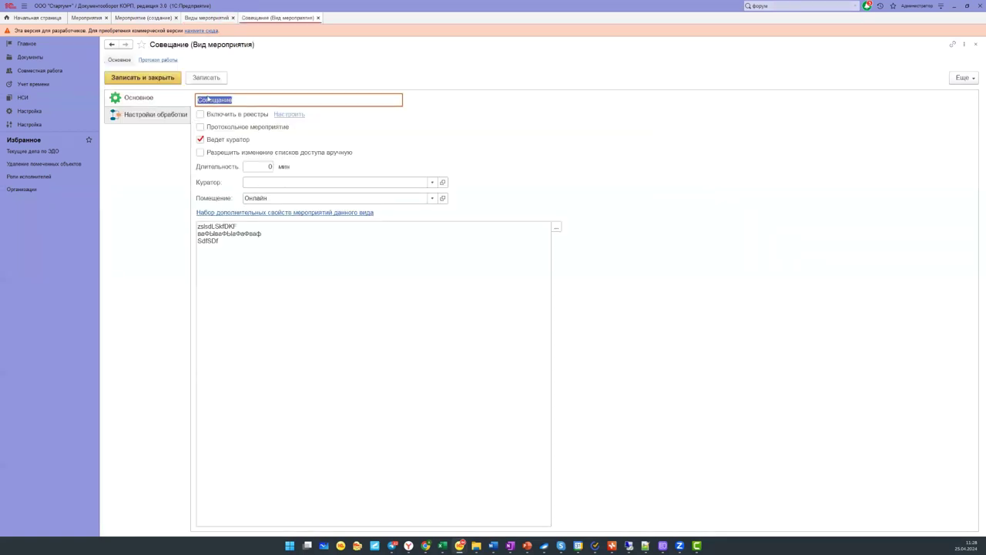
pyautogui.click(257, 97)
pyautogui.write('-1')
pyautogui.click(177, 77)
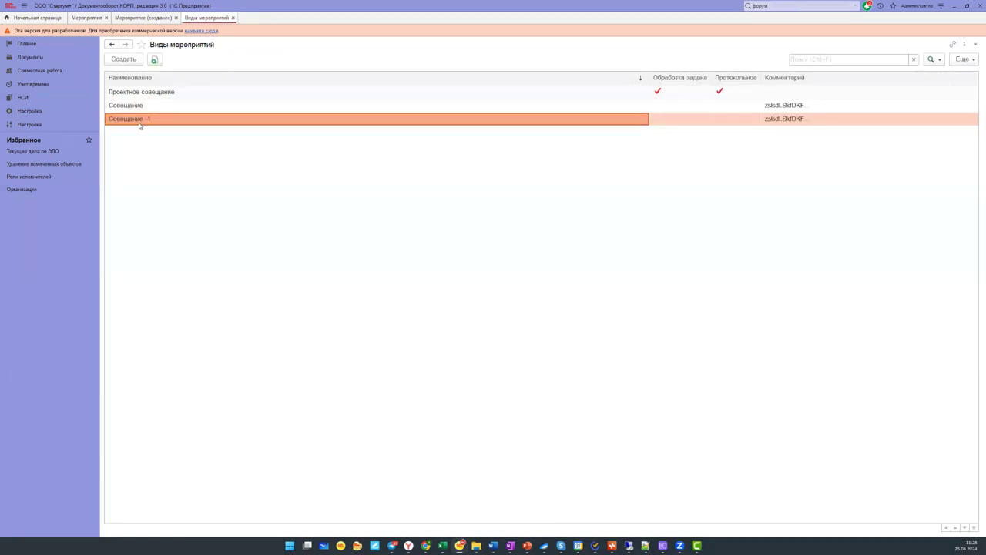
# - Set the type of the new event to "Проектное совещание"
pyautogui.click(139, 17)
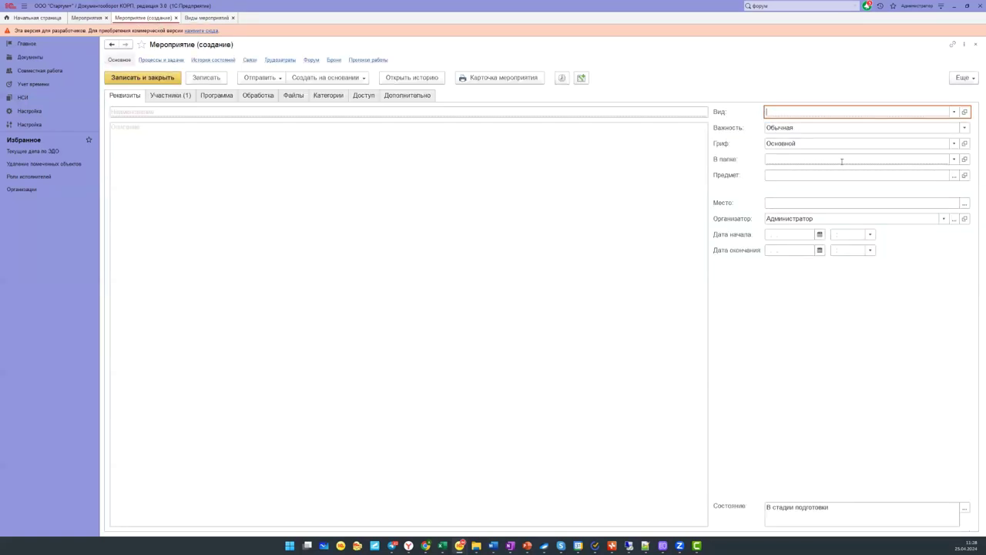
pyautogui.click(955, 112)
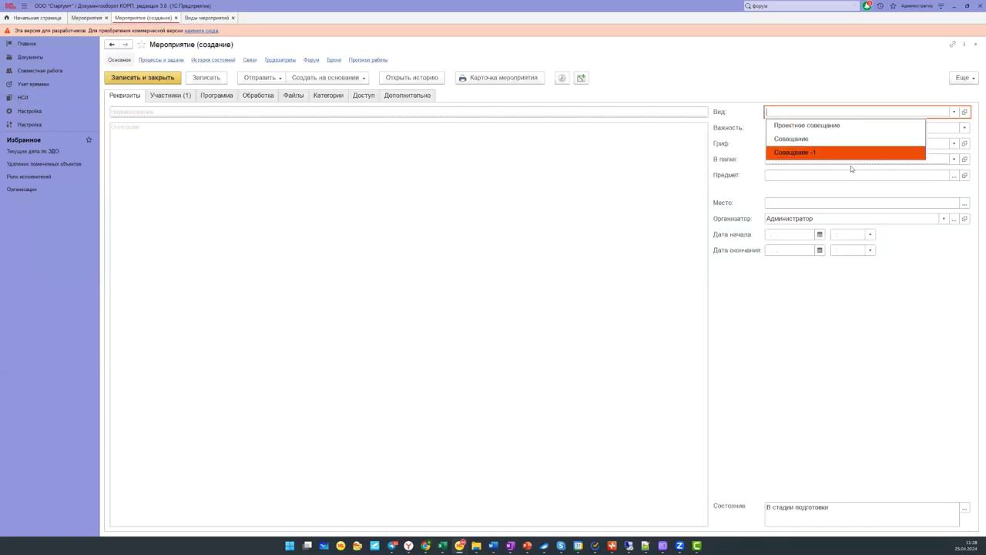
pyautogui.click(851, 128)
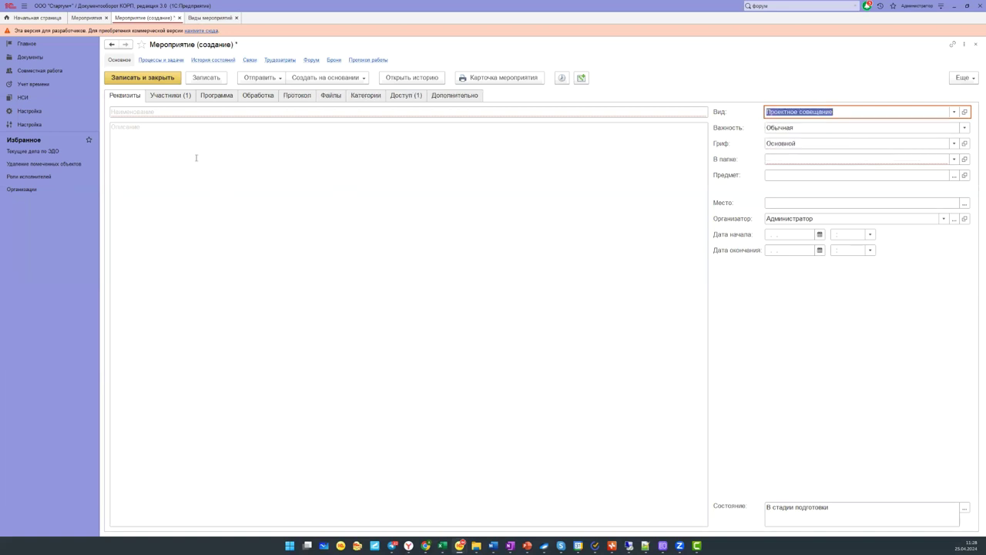
# - Name the event "Вебинар «Организация мероприятий в 1С: Документооборот 3.0 (КОРП)»" and enter a description introducing 1С:Документооборот 3.0 as an ECM system and the webinar topics
pyautogui.click(176, 113)
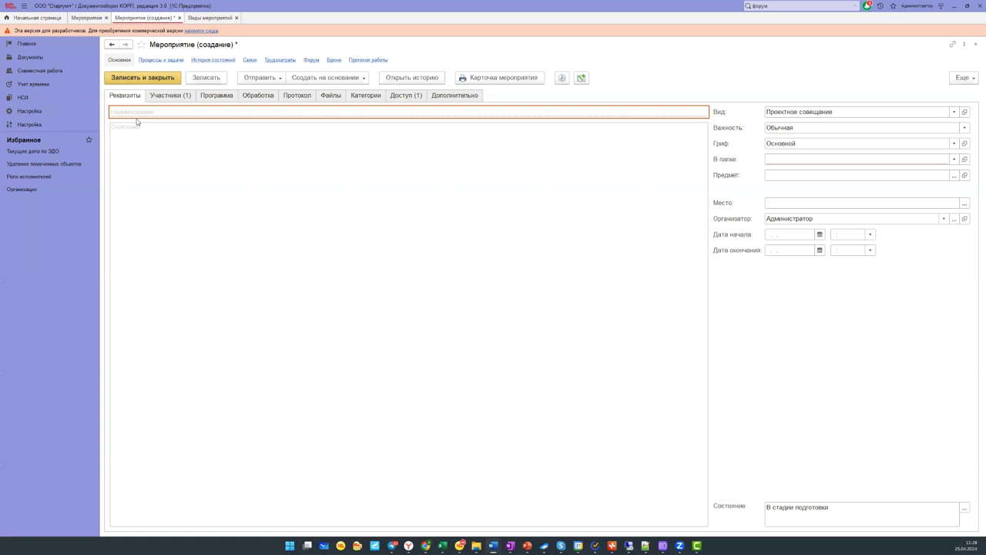
pyautogui.write('Вебинар «Организация мероприятий в 1С. Документооборот 3.0 (КОРП)»')
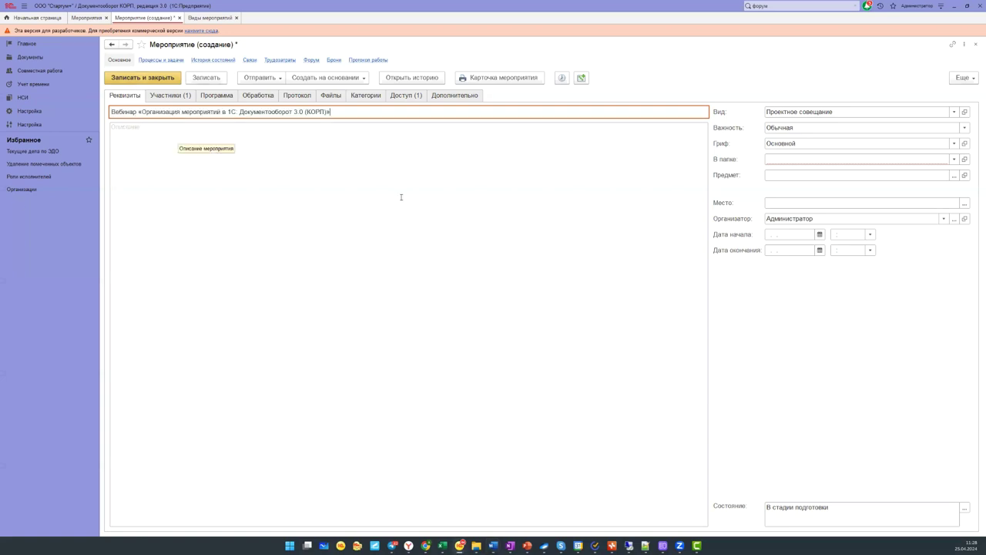
pyautogui.click(134, 253)
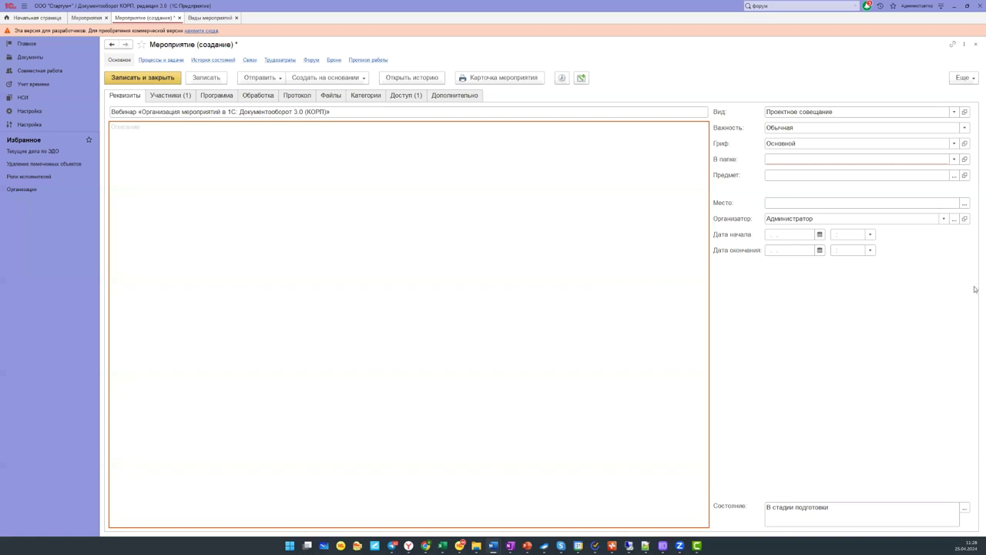
pyautogui.write('Описание 1С:Документооборот 3.0  – современный прототип программы семейства ECM-систем (Enterprise Content Management — управление корпоративным контентом), обладающая уникальным набором готовых инструментов в своем составе уже «из коробки». Несмотря на то, что основная задача конфигурации, как следует из названия, заключается  в управлении документами, она прекрасно справляется с значительным рядом автоматизации и цифровизации бизнес-процессов. В рамках вебинара будет рассмотрена работа организации мероприятий: подготовка, сбор информации, подготовка программы, протоколирование мероприятий и многое другое.')
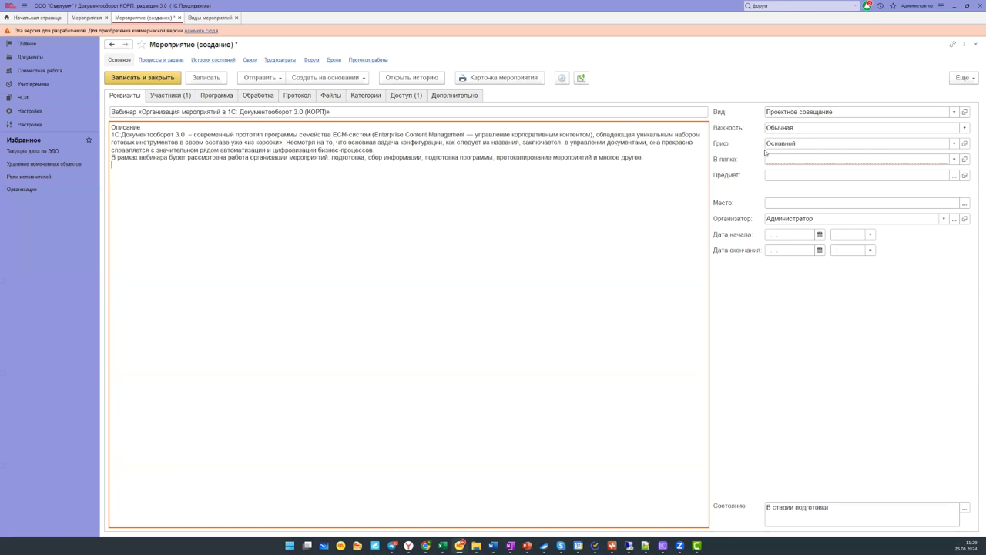
# - Review the importance and access classification choices of the event, keeping "Обычная" and "Основной"
pyautogui.click(827, 126)
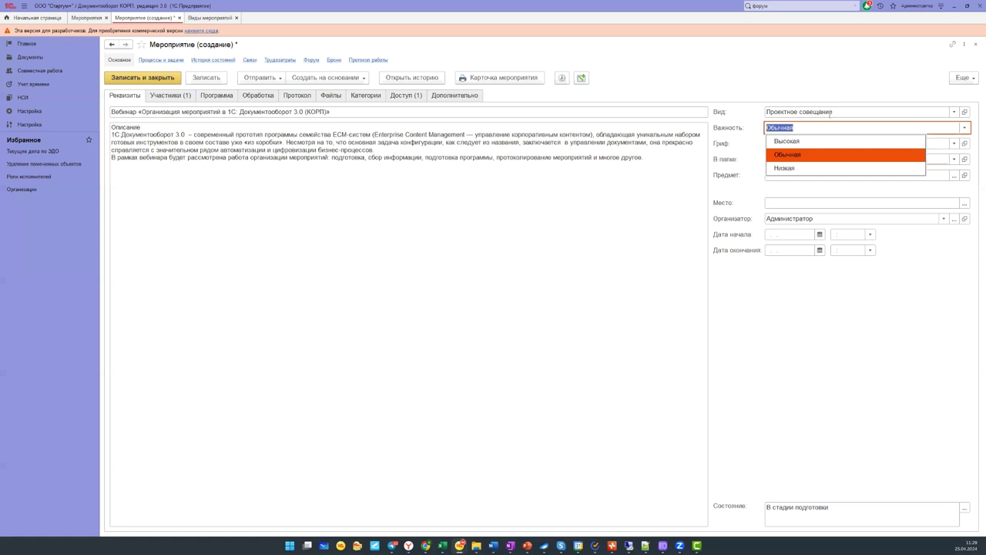
pyautogui.press('Tab')
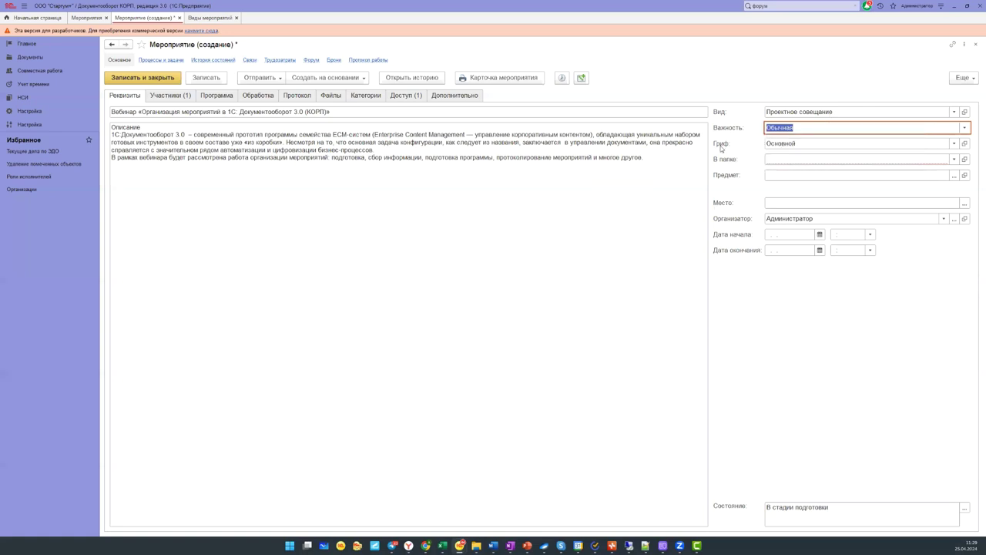
pyautogui.press('F4')
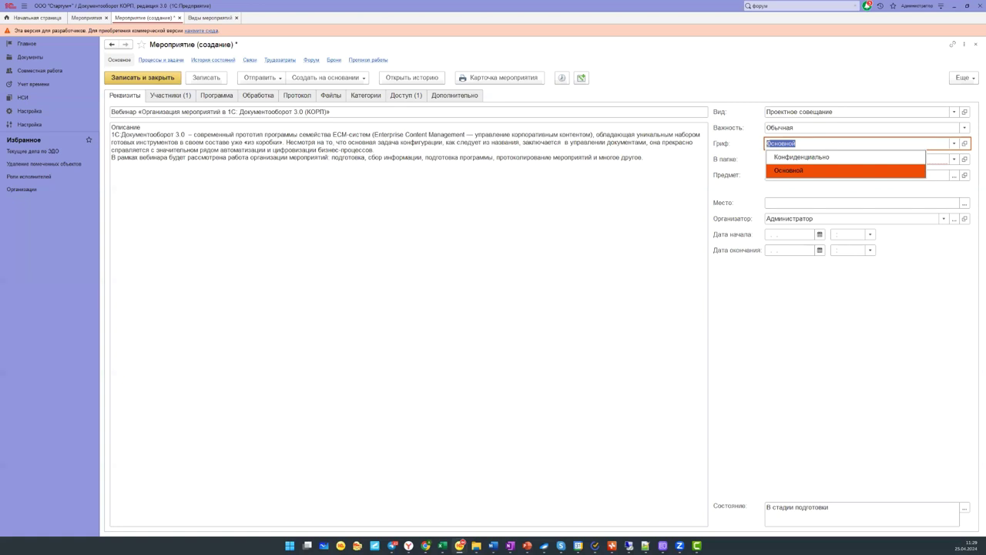
pyautogui.press('Return')
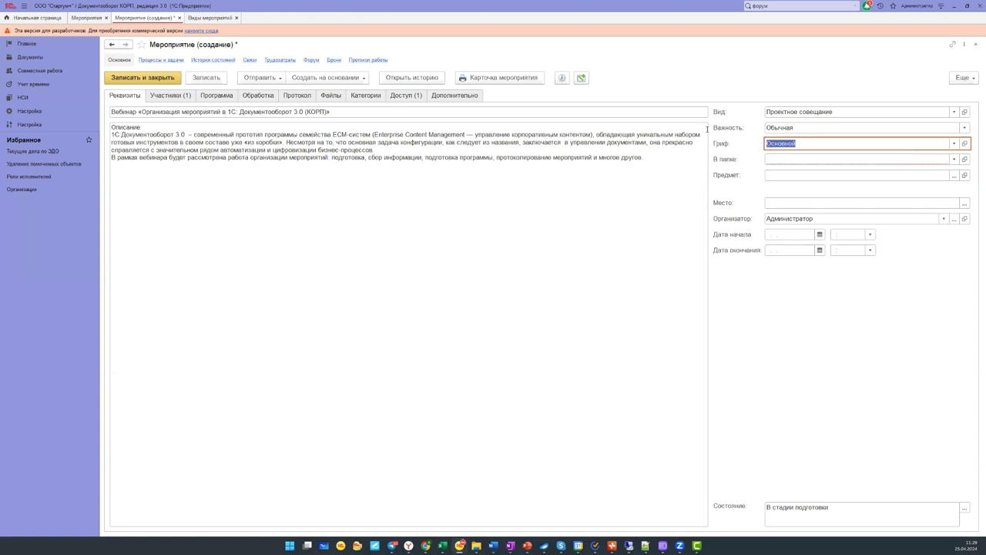
pyautogui.click(954, 144)
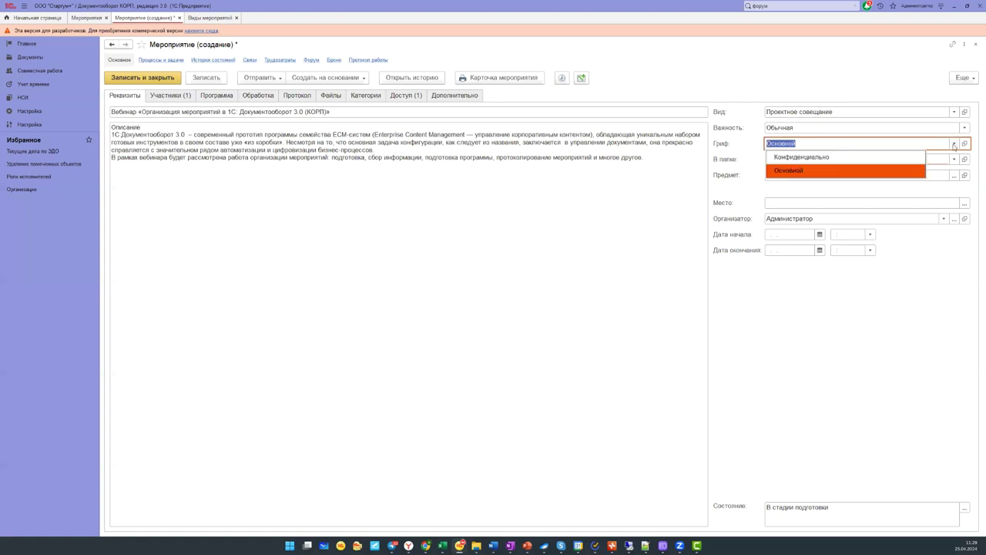
pyautogui.click(874, 170)
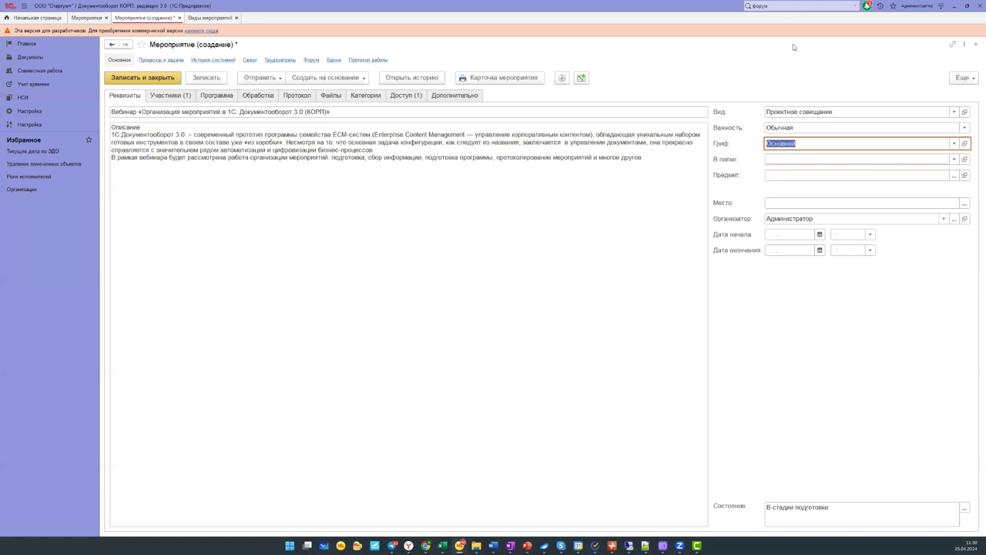
# - Create an event folder named "Мероприятия" and assign the new event to it
pyautogui.click(892, 157)
pyautogui.click(807, 224)
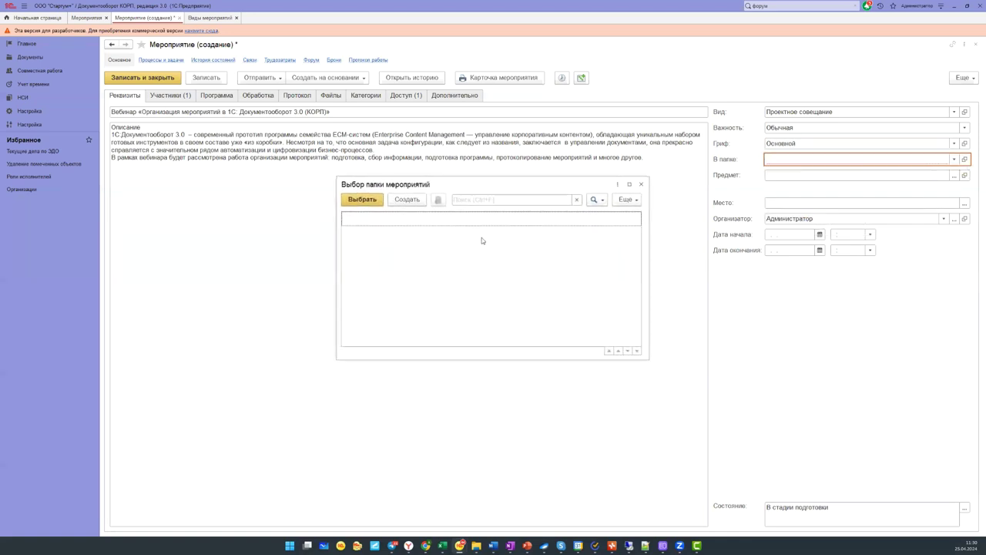
pyautogui.click(406, 198)
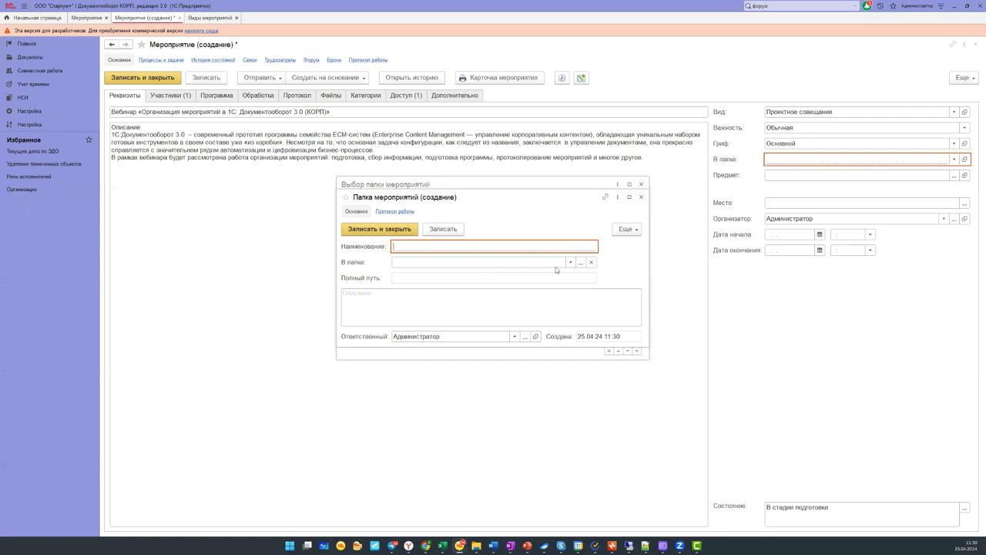
pyautogui.write('Мероприятия')
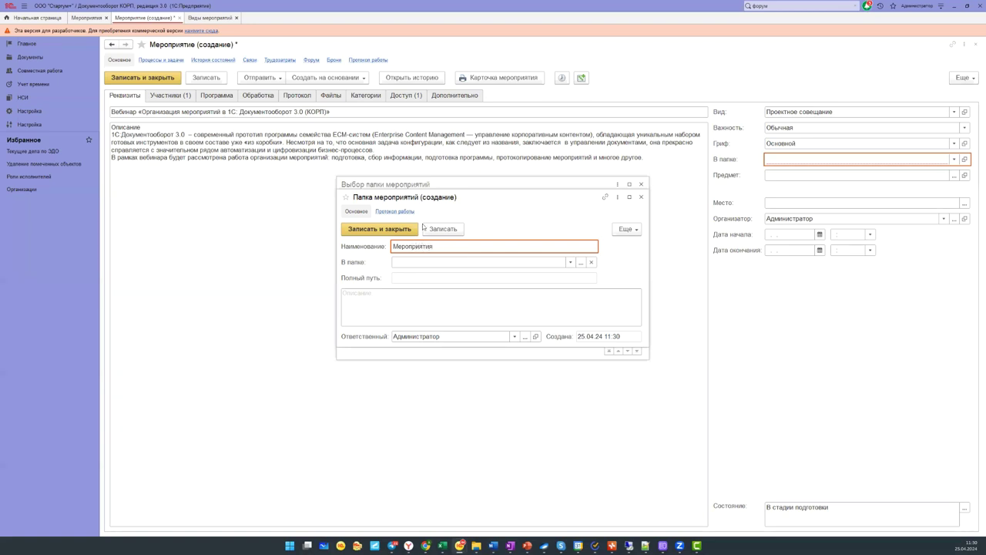
pyautogui.click(367, 234)
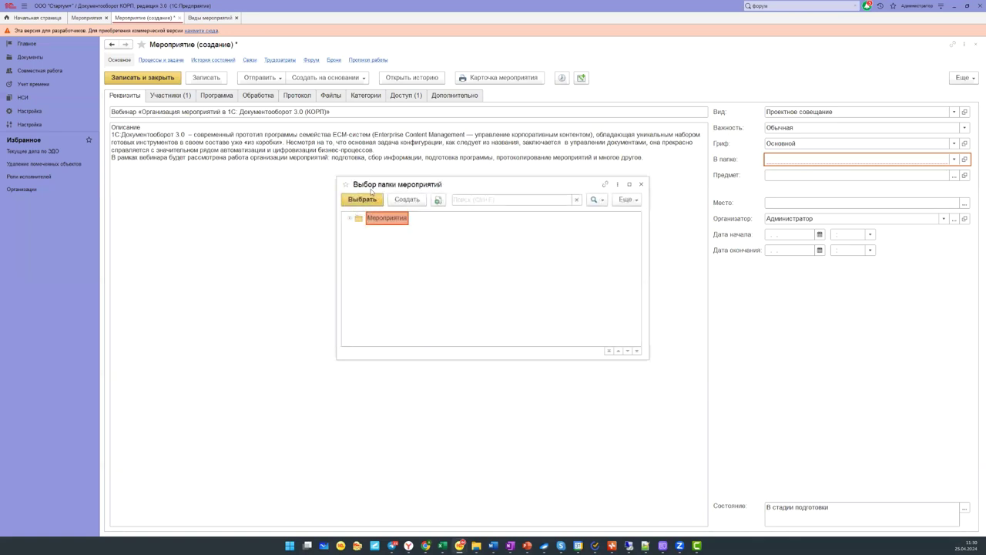
pyautogui.click(362, 201)
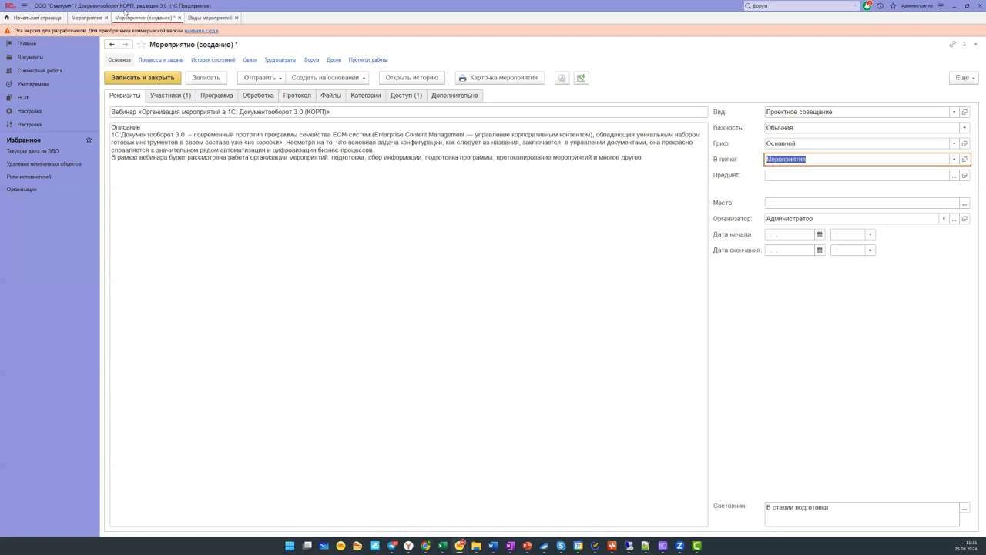
# - Look over the list of existing events and check which kinds of objects can be the new event's subject
pyautogui.click(86, 17)
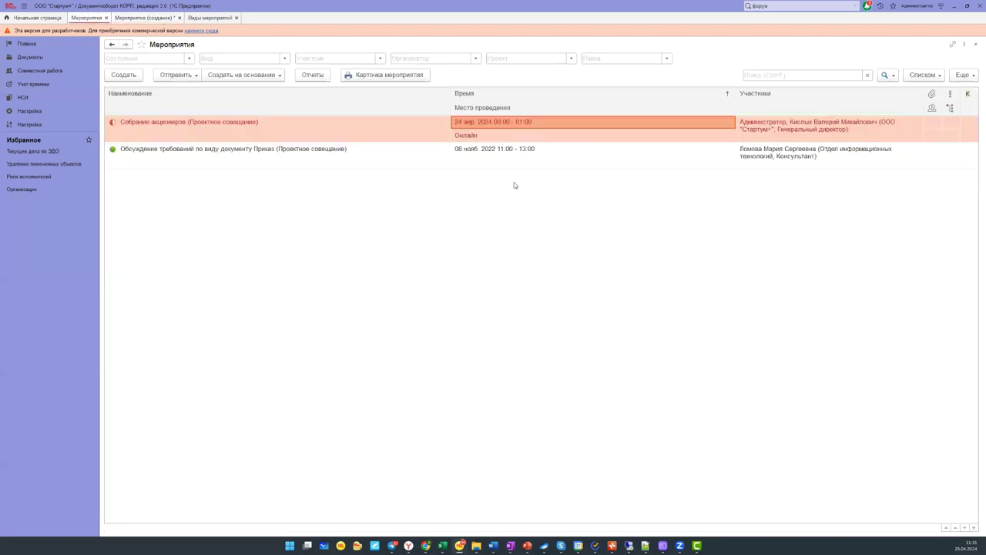
pyautogui.click(142, 17)
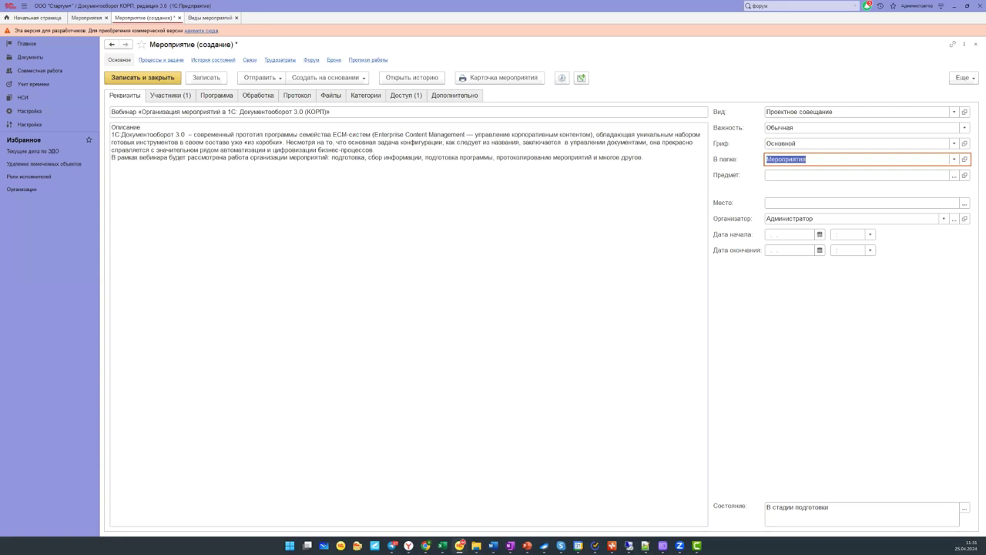
pyautogui.click(266, 237)
pyautogui.click(846, 180)
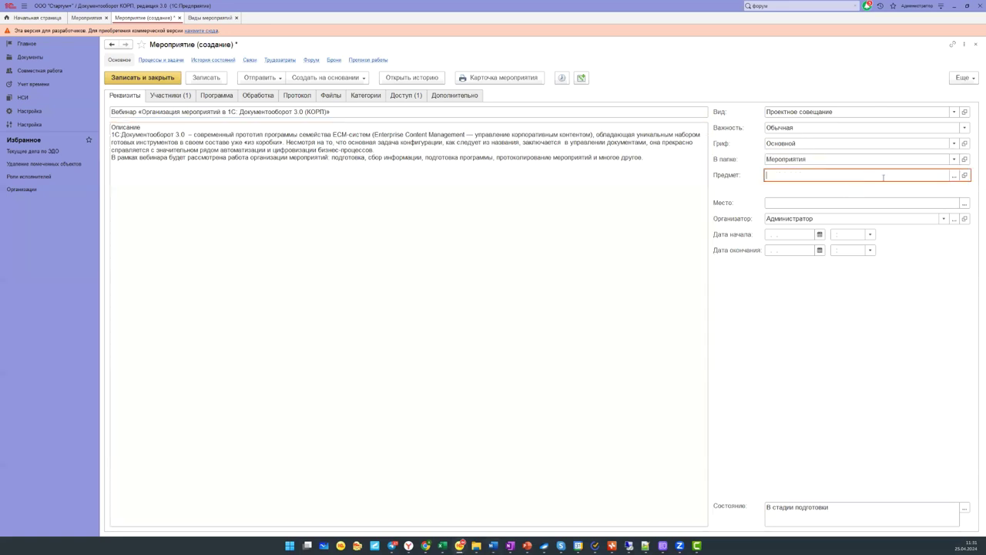
pyautogui.click(954, 176)
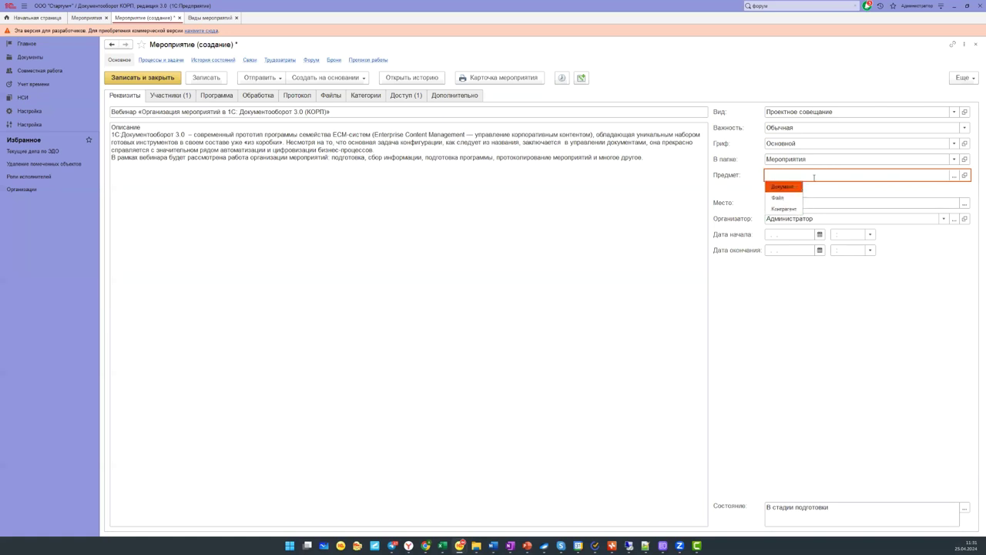
pyautogui.press('Escape')
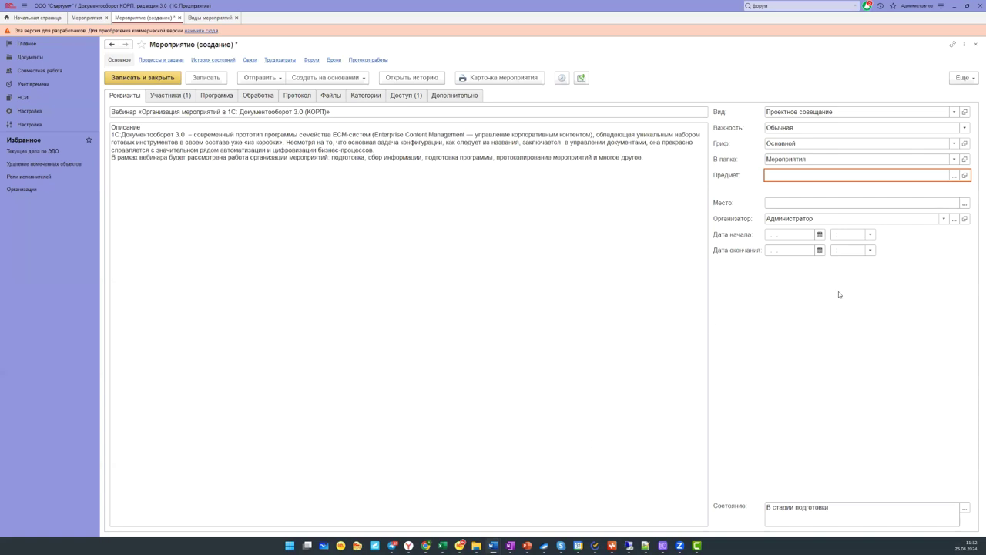
# - Set the event's place to the "Онлайн" room
pyautogui.click(791, 204)
pyautogui.click(964, 204)
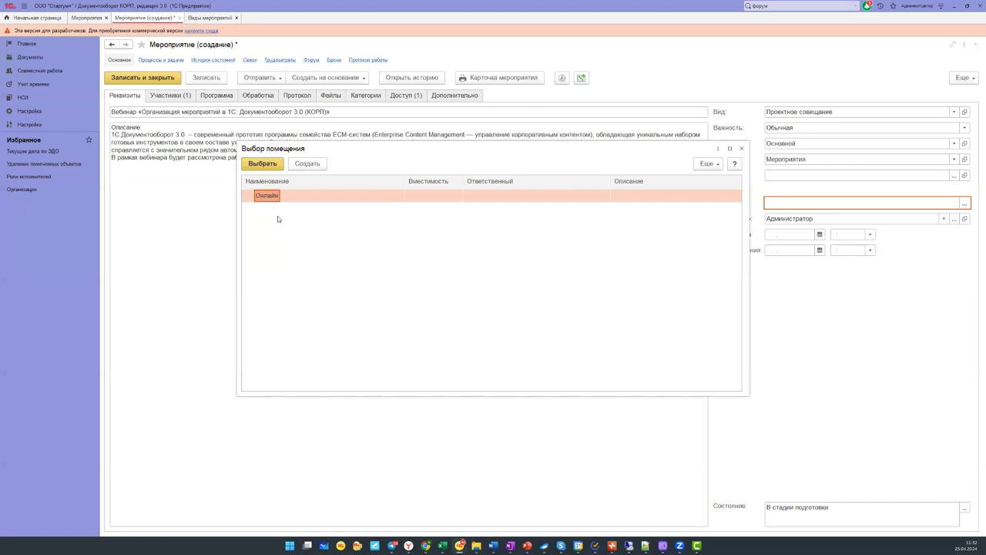
pyautogui.click(262, 163)
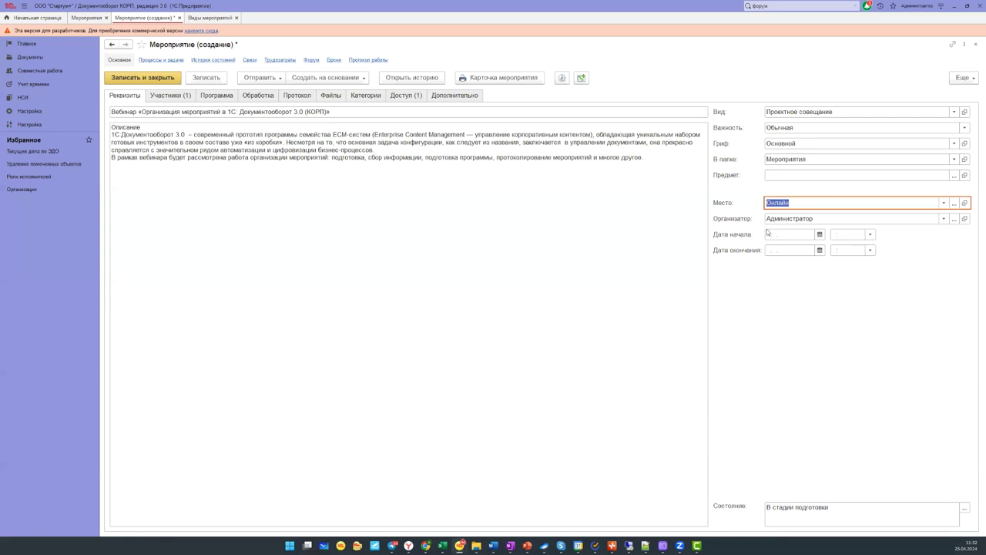
# - Schedule the event to start on 25.04.2024 at 11:00, keeping the end time at 12:00 the same day
pyautogui.click(820, 235)
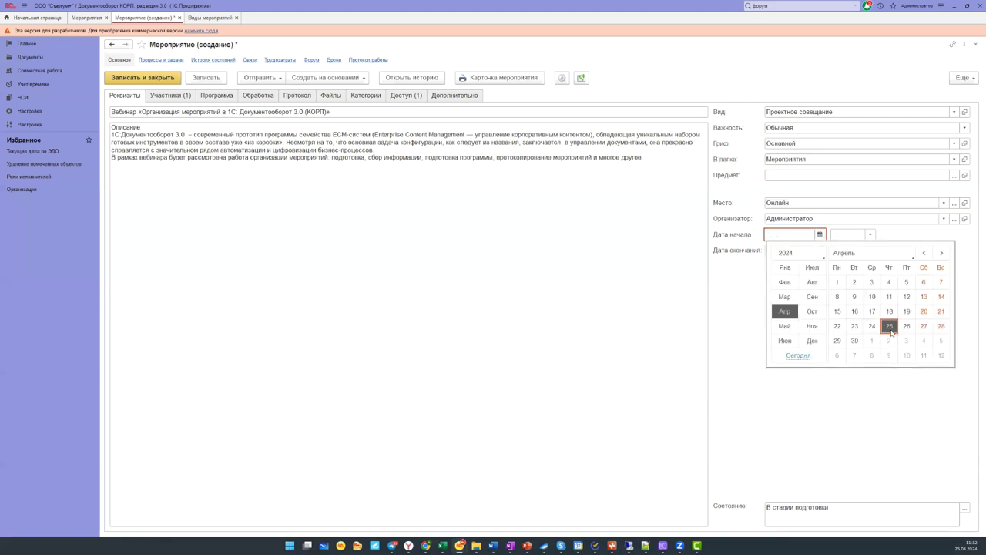
pyautogui.click(887, 322)
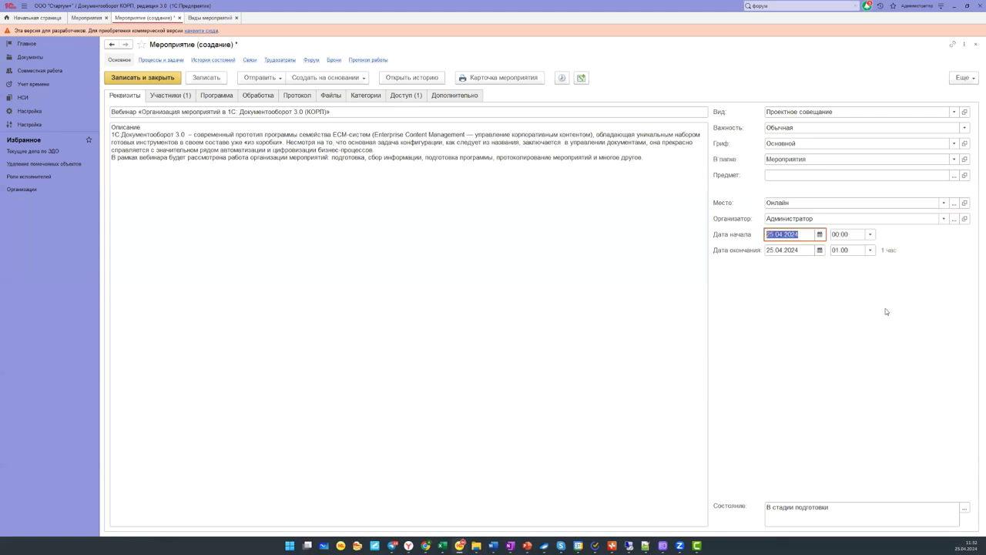
pyautogui.click(869, 235)
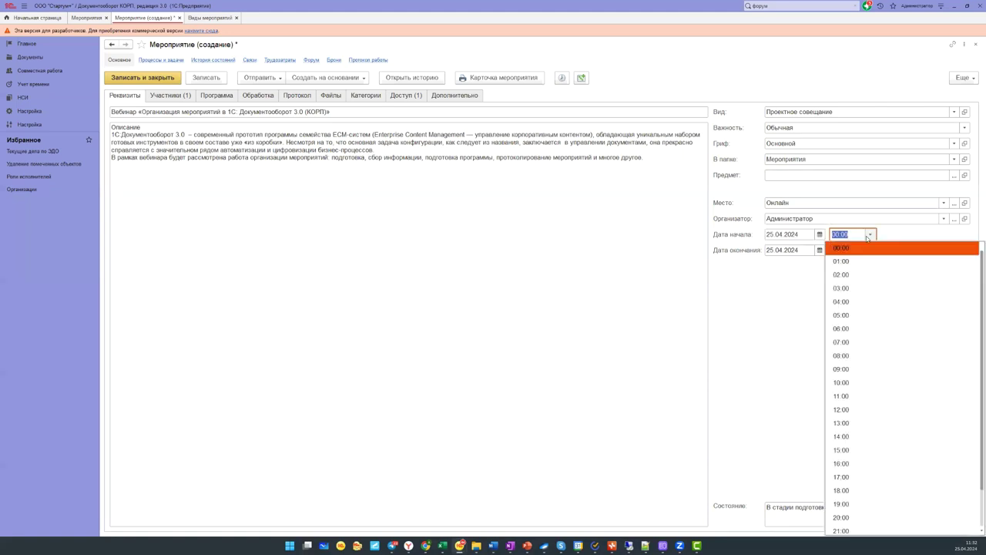
pyautogui.click(864, 398)
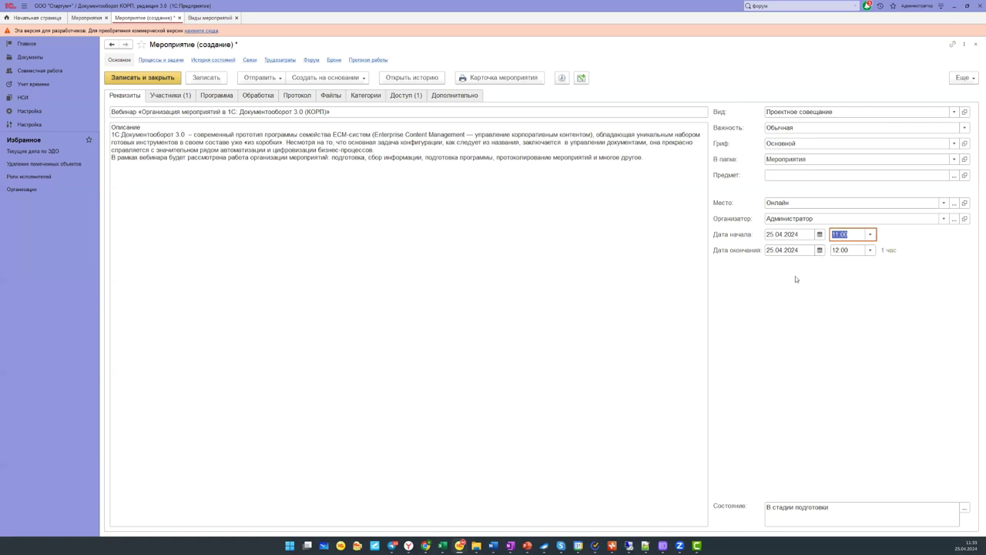
pyautogui.click(867, 255)
pyautogui.click(866, 255)
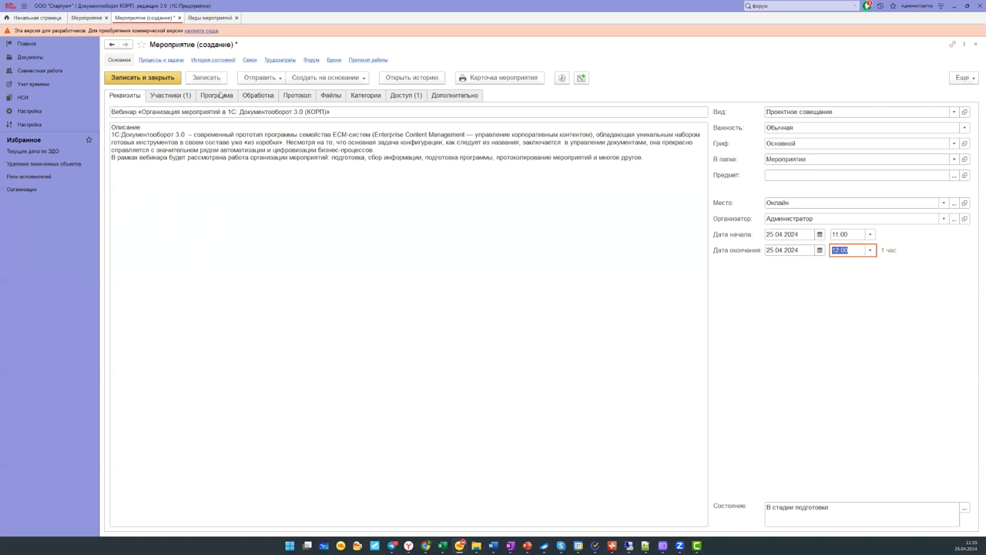
# - Open the event's participants and check who can be chosen as chairperson and secretary
pyautogui.click(185, 96)
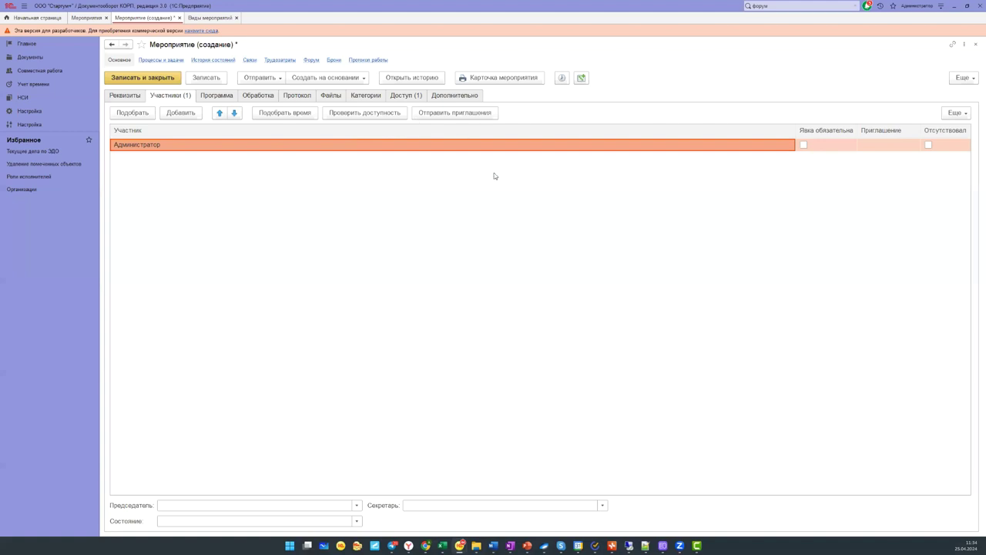
pyautogui.click(186, 504)
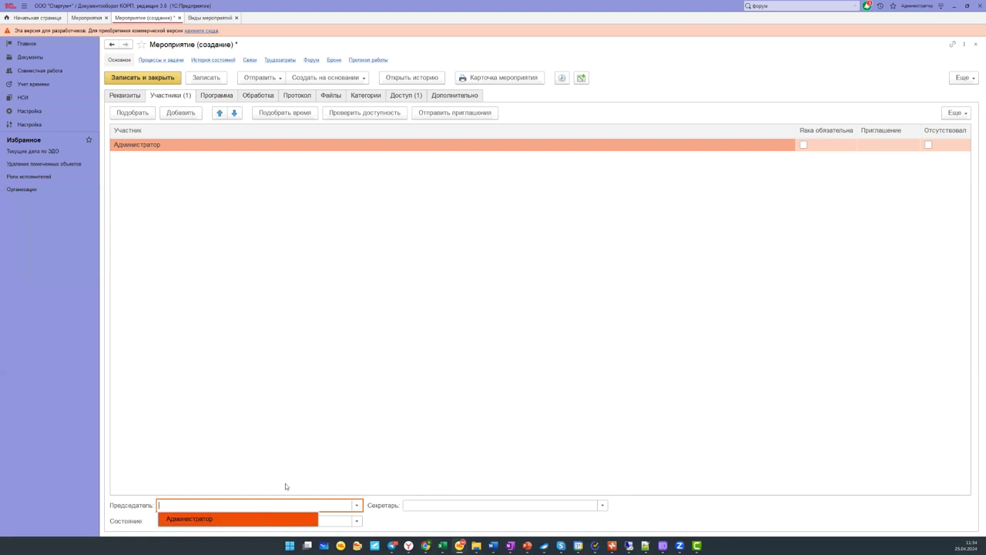
pyautogui.click(357, 505)
pyautogui.click(603, 505)
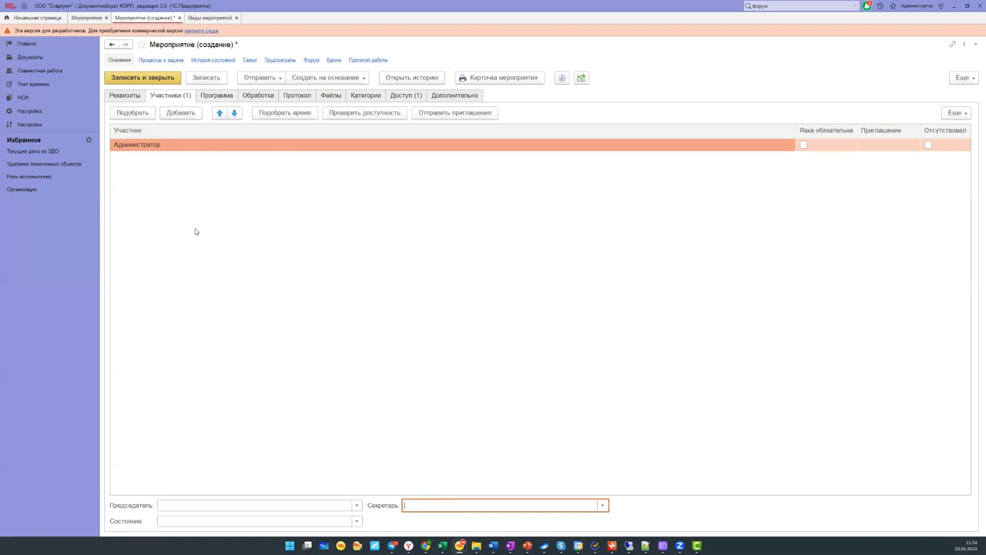
# - Pick the "1 ЗамГД" role and all staff of Служба делопроизводства и архивной работы and Юридический отдел as event participants
pyautogui.click(133, 112)
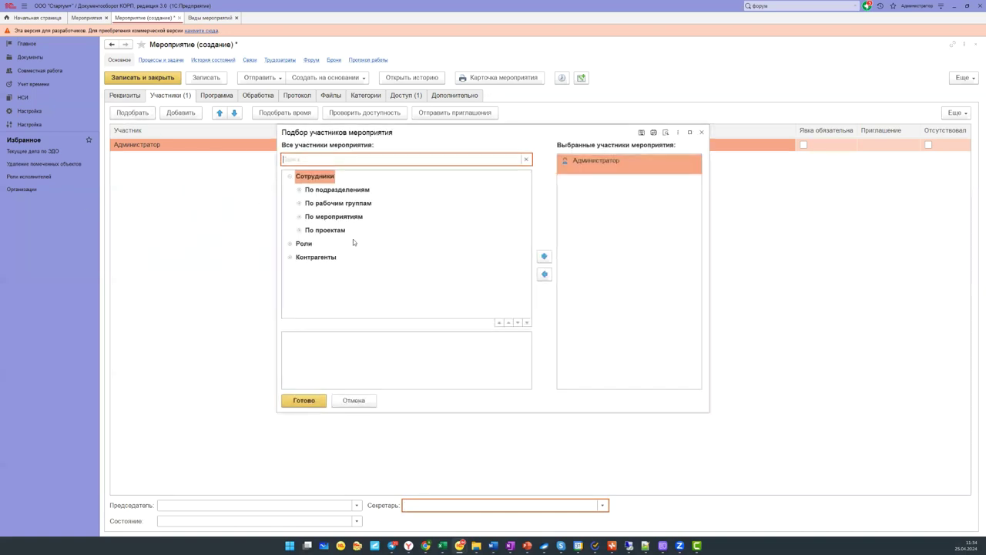
pyautogui.click(299, 190)
pyautogui.click(307, 204)
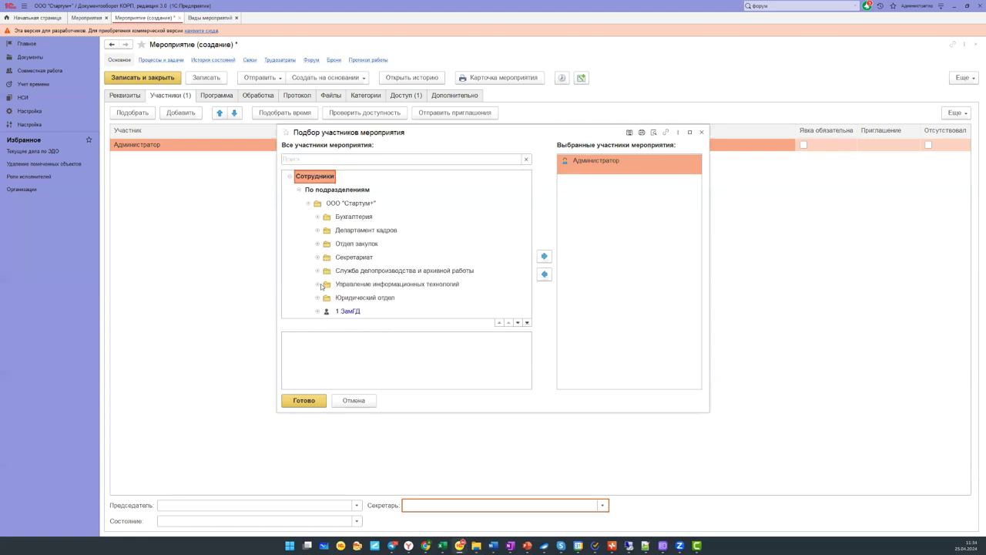
pyautogui.scroll(-1, 313, 269)
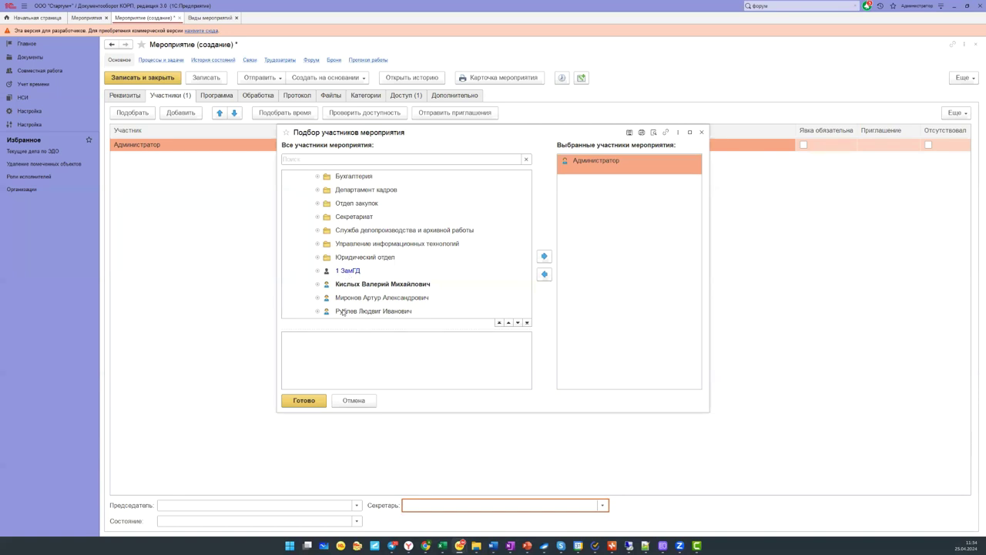
pyautogui.scroll(-1, 349, 293)
pyautogui.doubleClick(347, 231)
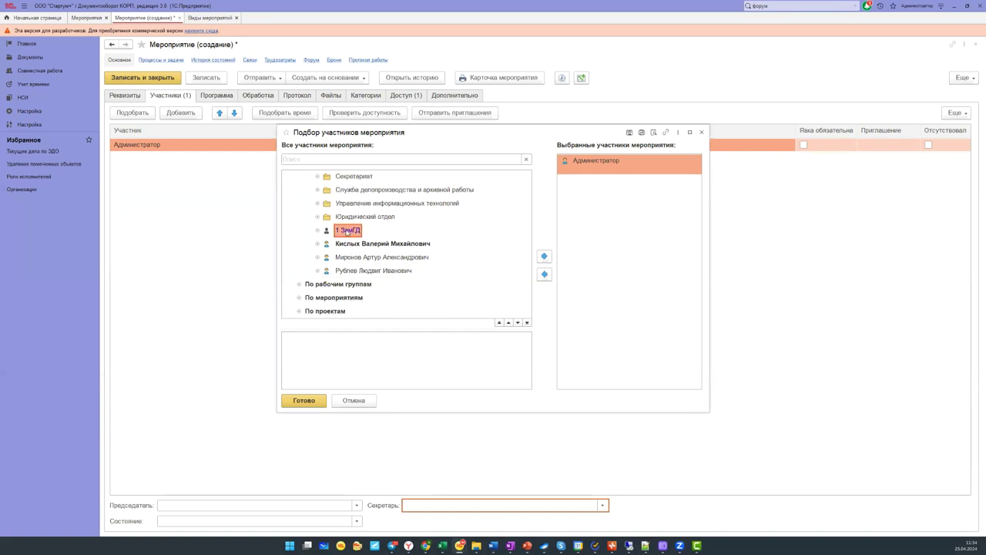
pyautogui.click(349, 271)
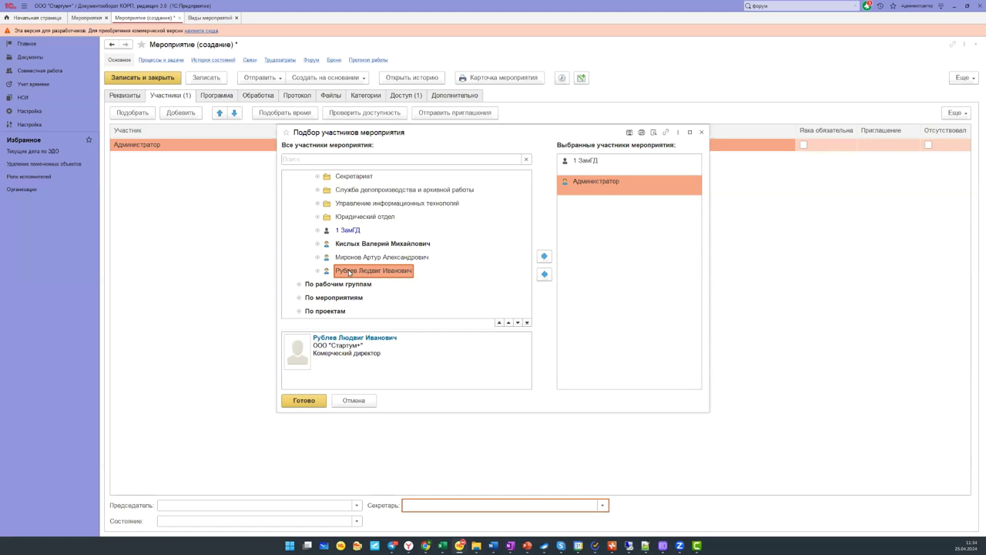
pyautogui.doubleClick(384, 192)
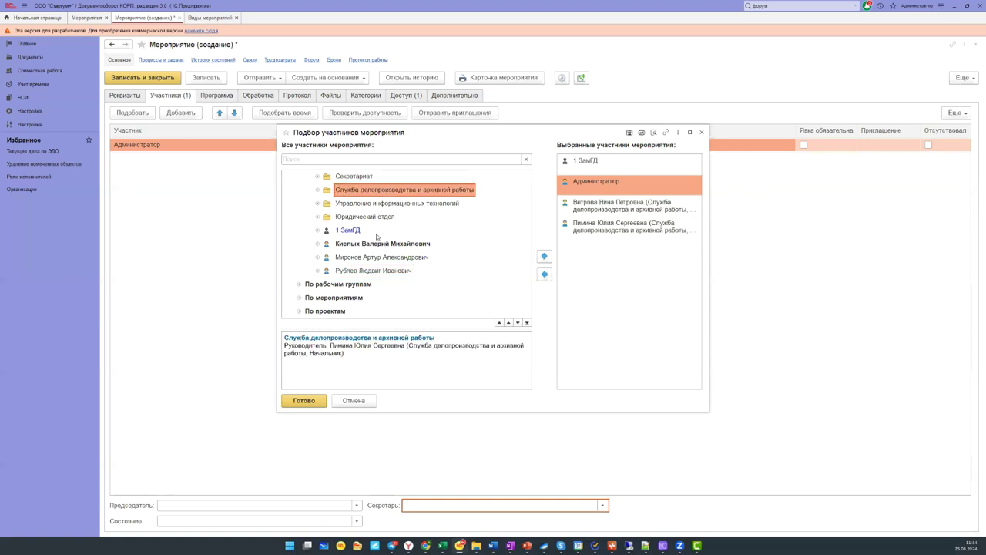
pyautogui.scroll(1, 361, 219)
pyautogui.doubleClick(366, 258)
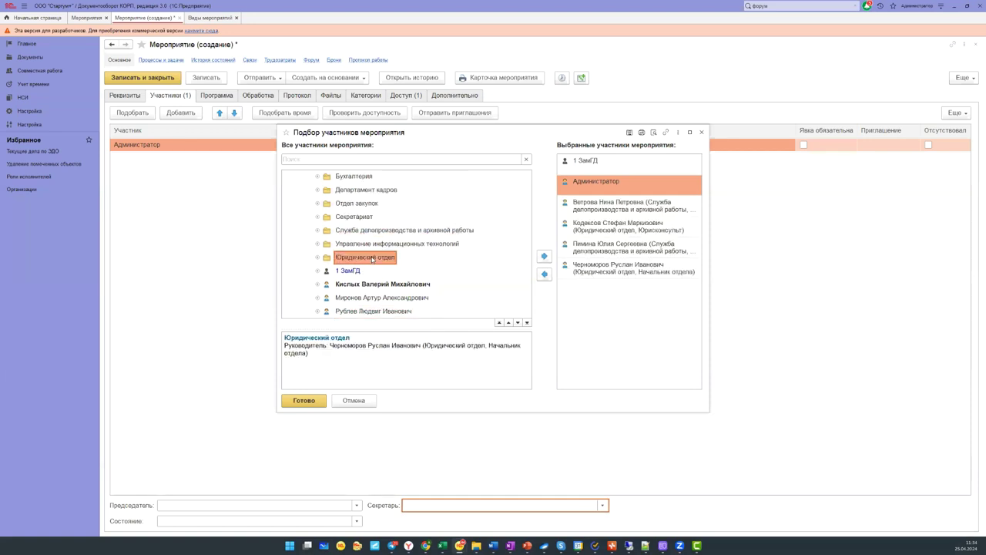
pyautogui.click(303, 401)
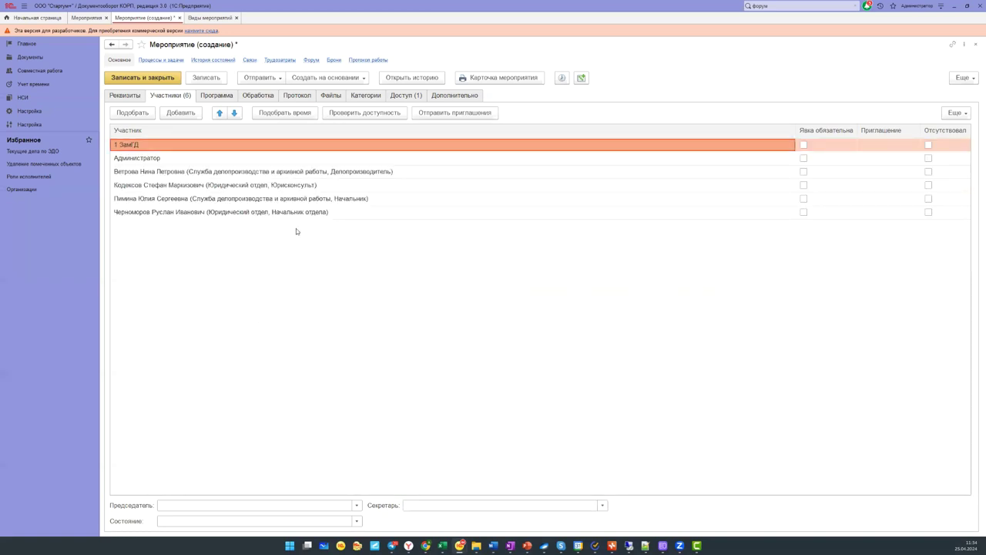
# - Replace the "1 ЗамГД" participant with the commercial director of ООО "Стартум+"
pyautogui.doubleClick(176, 145)
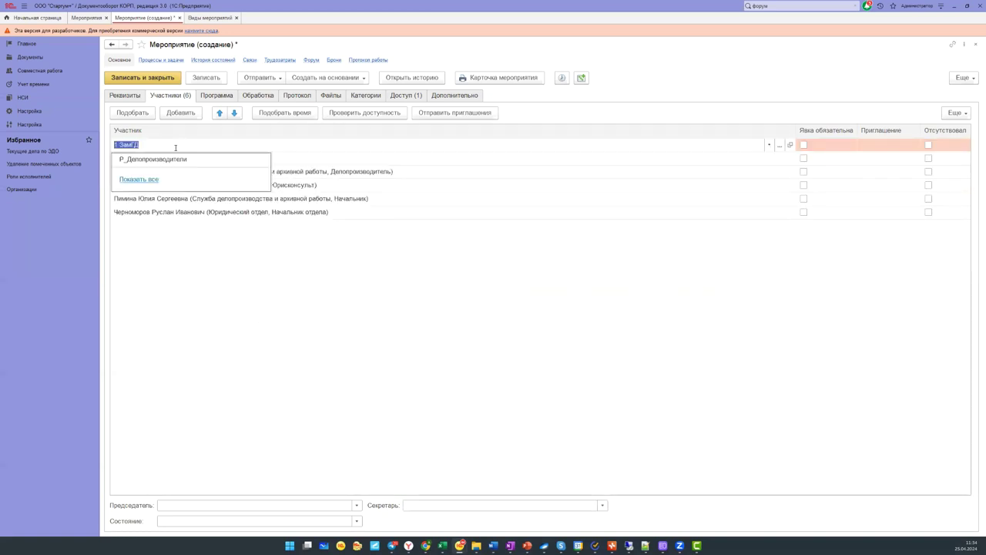
pyautogui.click(148, 179)
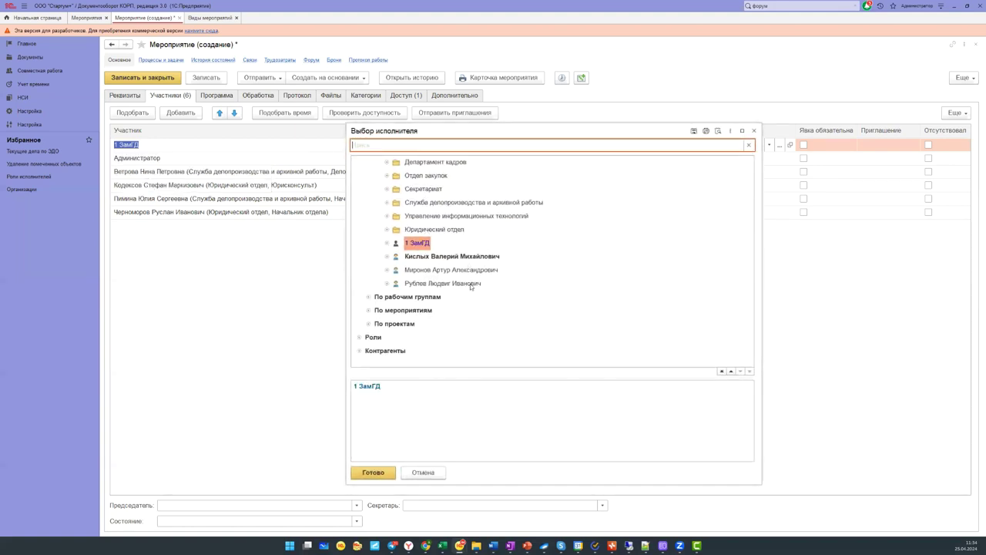
pyautogui.click(476, 270)
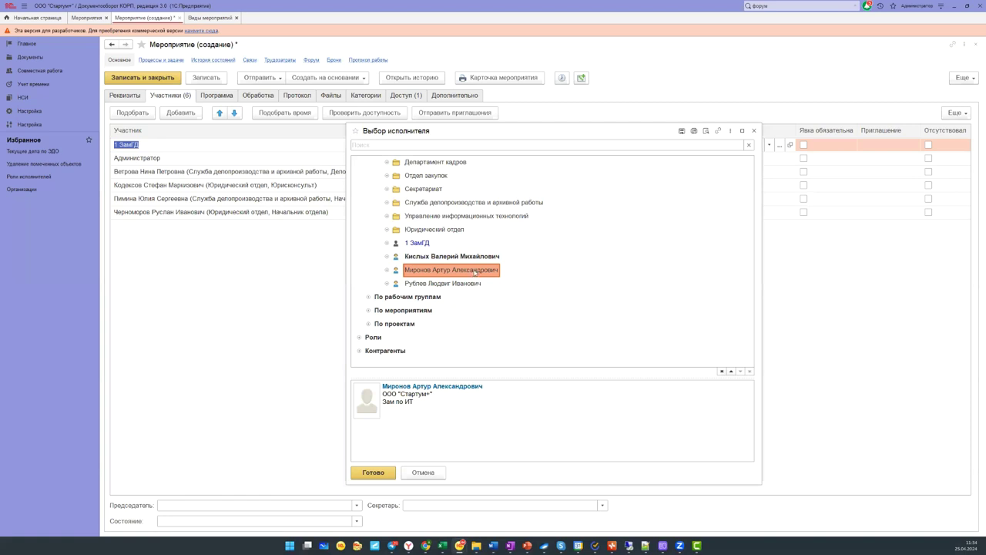
pyautogui.press('Down')
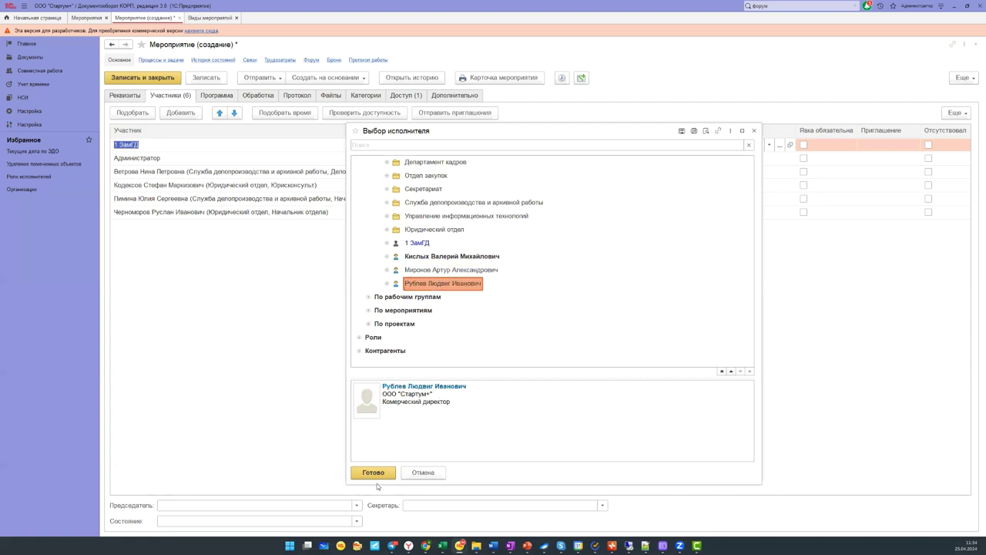
pyautogui.click(374, 474)
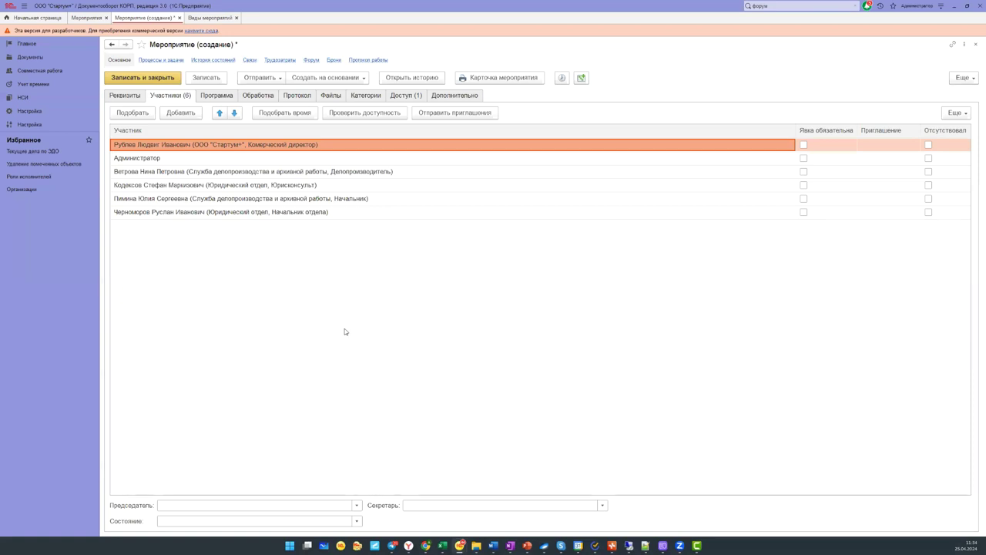
# - Check who can be chosen as chairperson and add the general director of ООО "Стартум+" to the participants
pyautogui.click(359, 507)
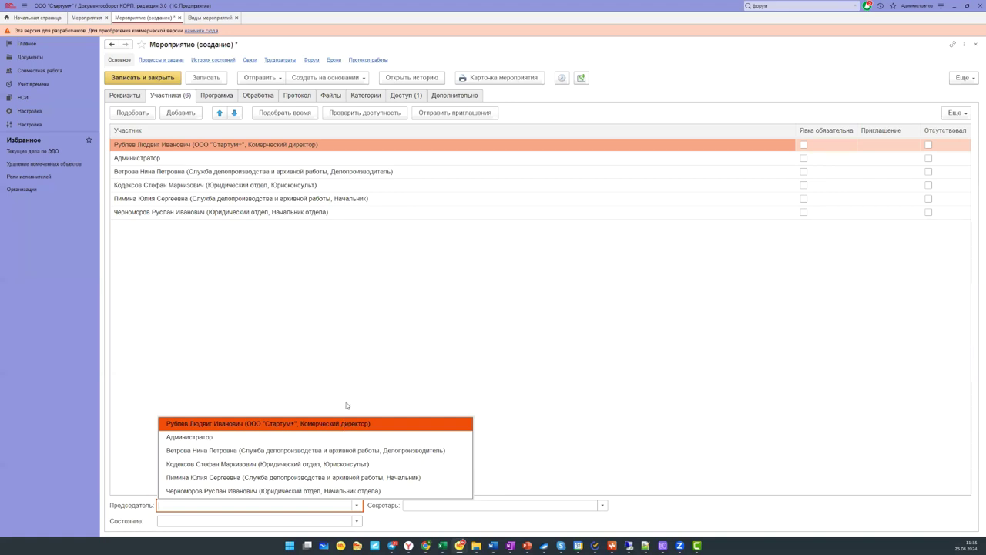
pyautogui.press('Escape')
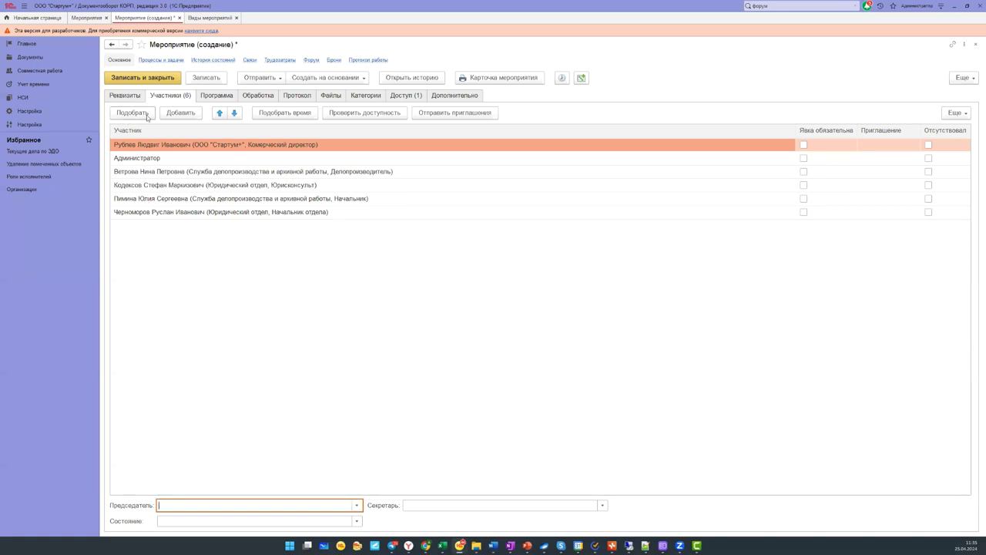
pyautogui.click(181, 114)
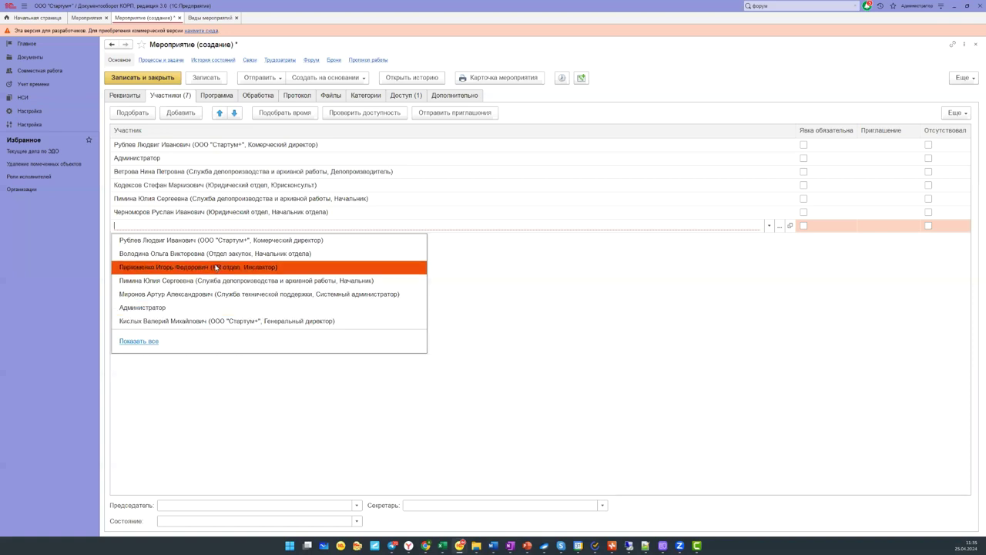
pyautogui.click(197, 321)
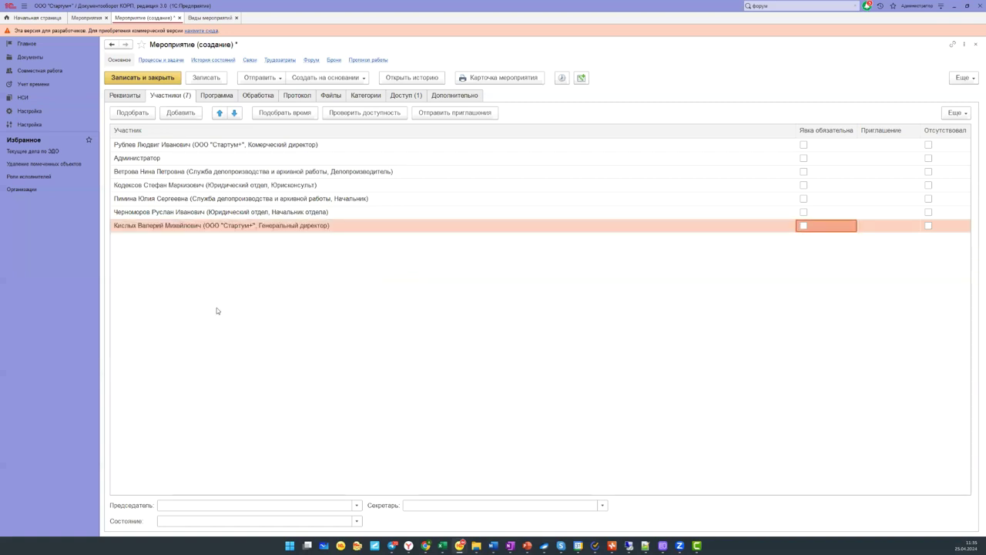
pyautogui.click(284, 175)
# - Assign the general director as the event's chairperson and Администратор as its secretary
pyautogui.click(357, 506)
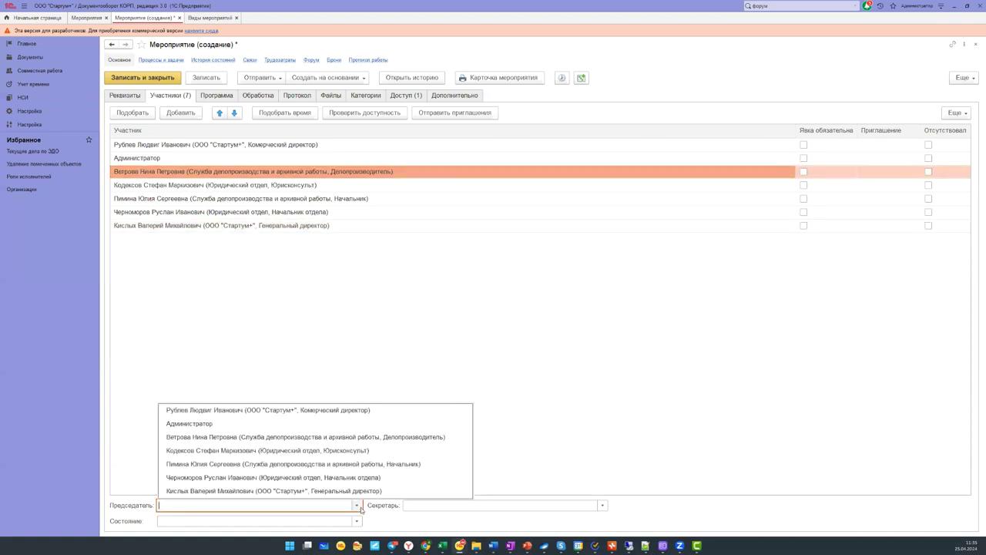
pyautogui.click(363, 491)
pyautogui.click(602, 506)
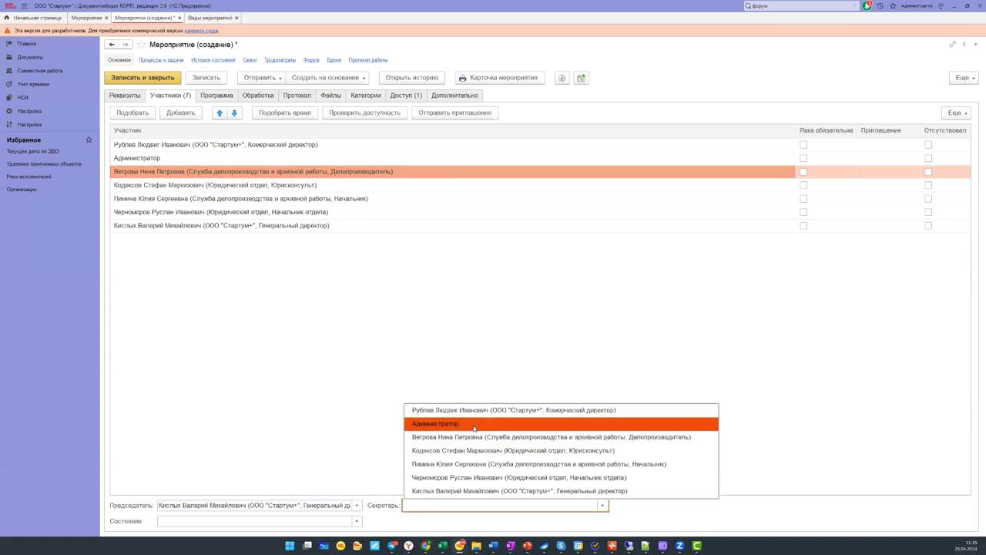
pyautogui.click(474, 425)
pyautogui.click(469, 367)
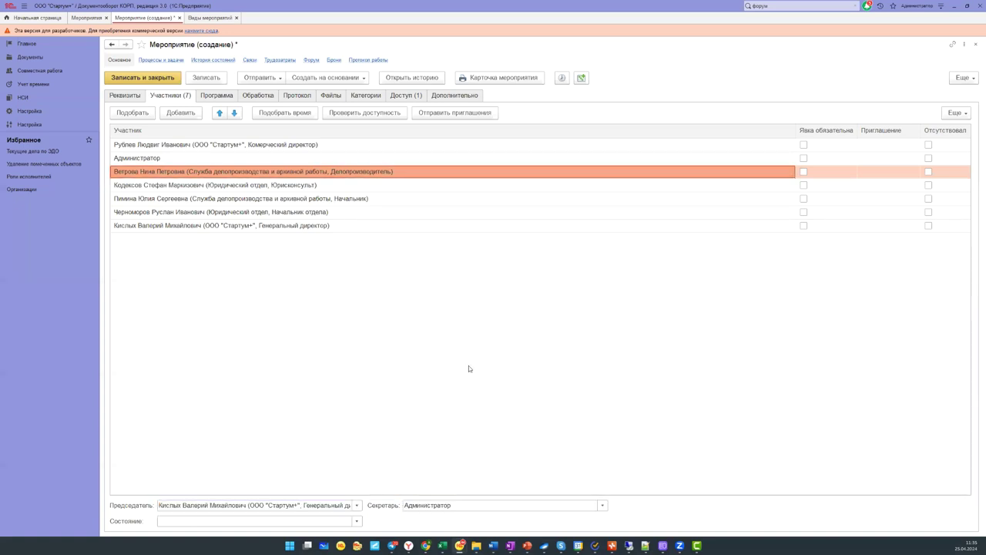
# - Check the available event states and mark attendance as mandatory for the commercial director and the head of Служба делопроизводства и архивной работы
pyautogui.click(355, 522)
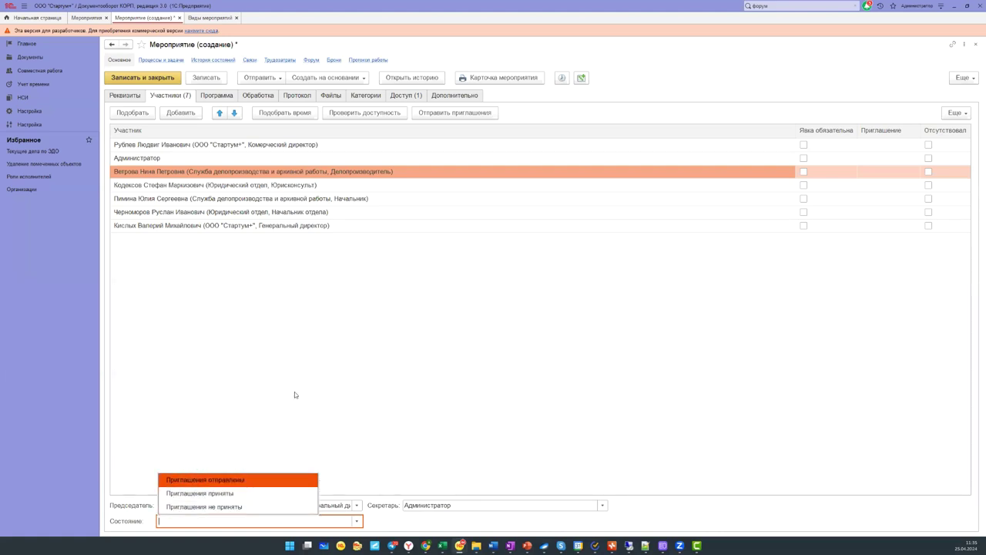
pyautogui.press('Escape')
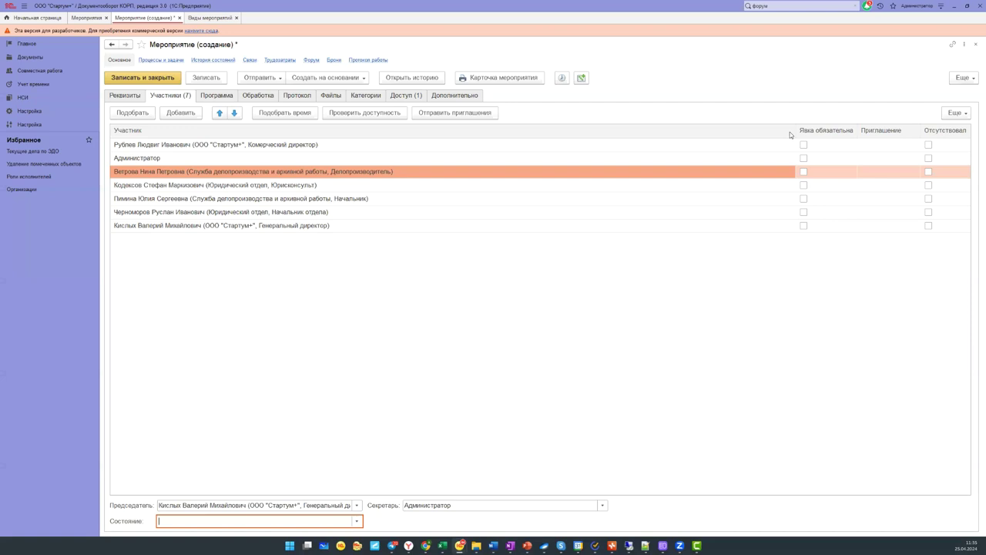
pyautogui.moveTo(794, 131); pyautogui.dragTo(417, 131)
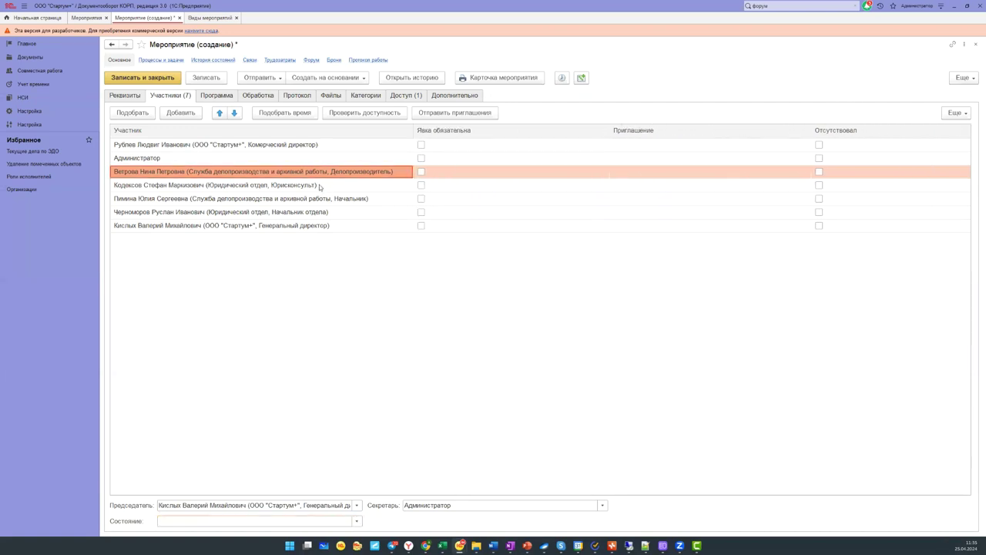
pyautogui.click(421, 146)
pyautogui.click(421, 199)
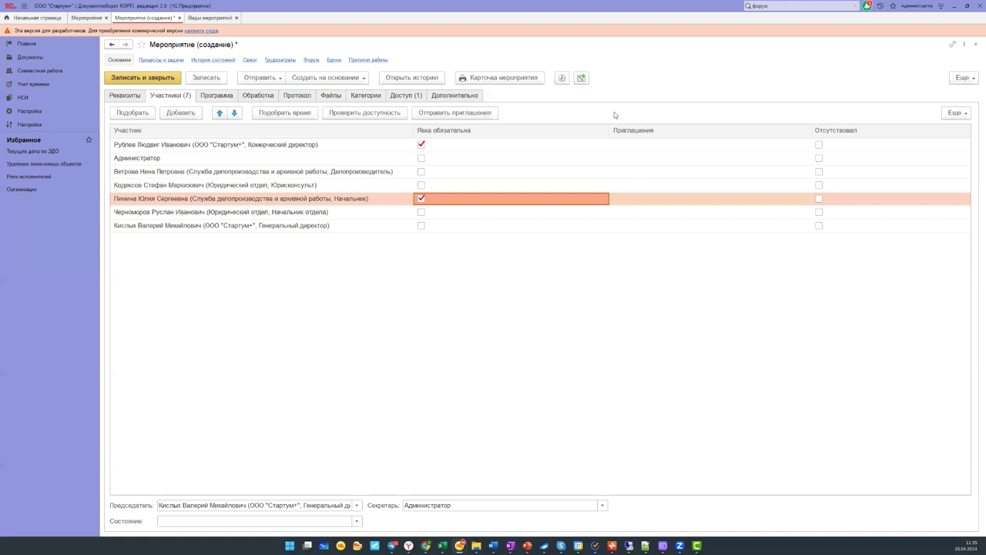
# - Narrow the attendance and invitation columns and check which invitation statuses can be set for the first two participants
pyautogui.moveTo(607, 130); pyautogui.dragTo(504, 168)
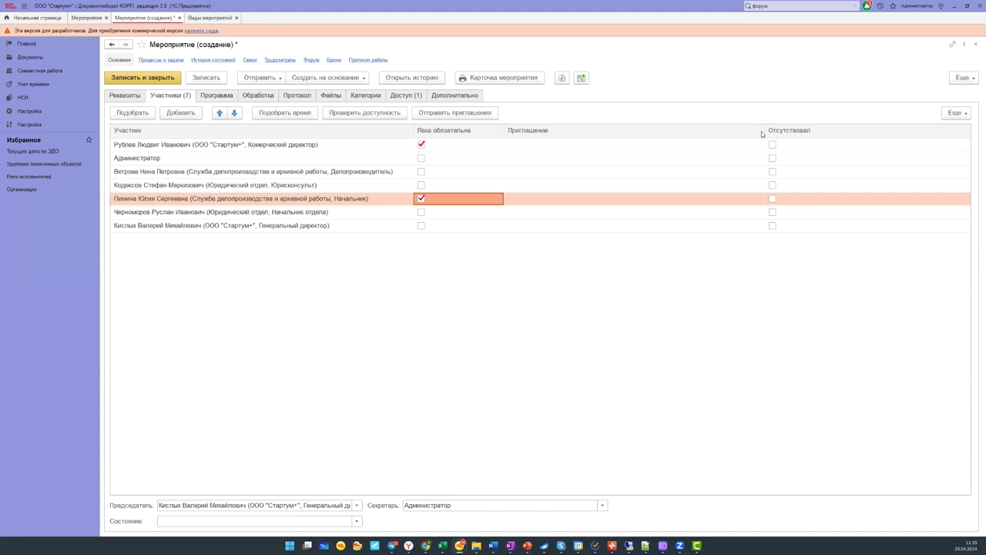
pyautogui.moveTo(764, 133); pyautogui.dragTo(595, 165)
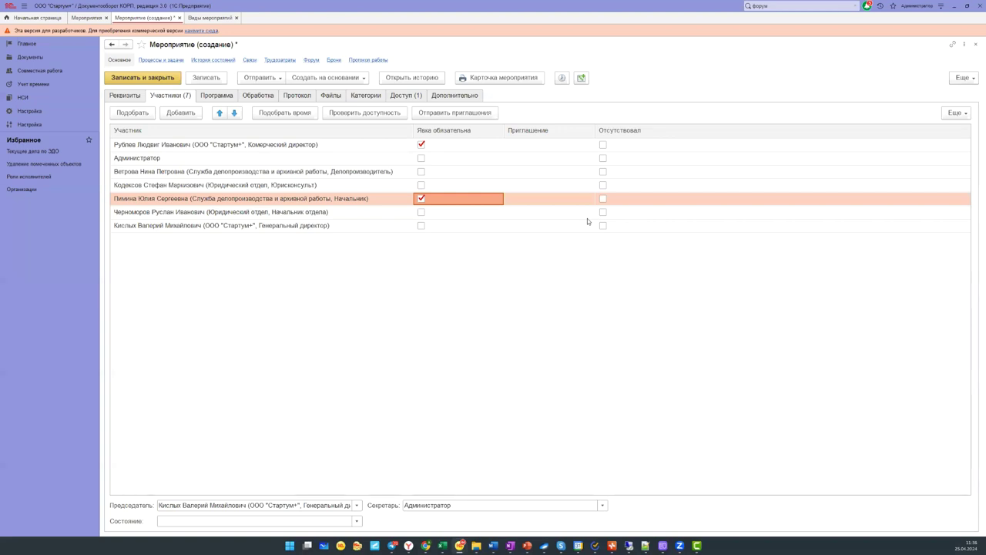
pyautogui.doubleClick(553, 150)
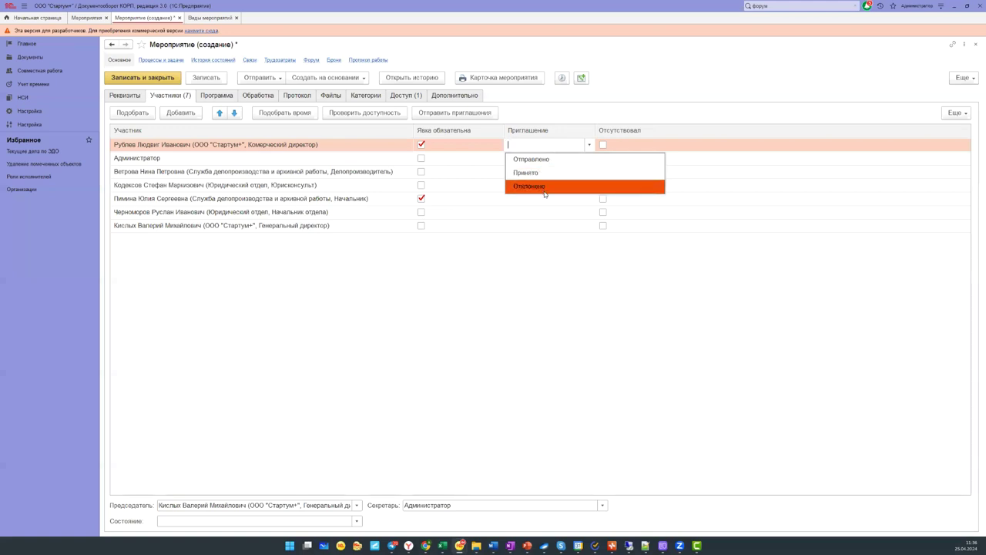
pyautogui.press('Escape')
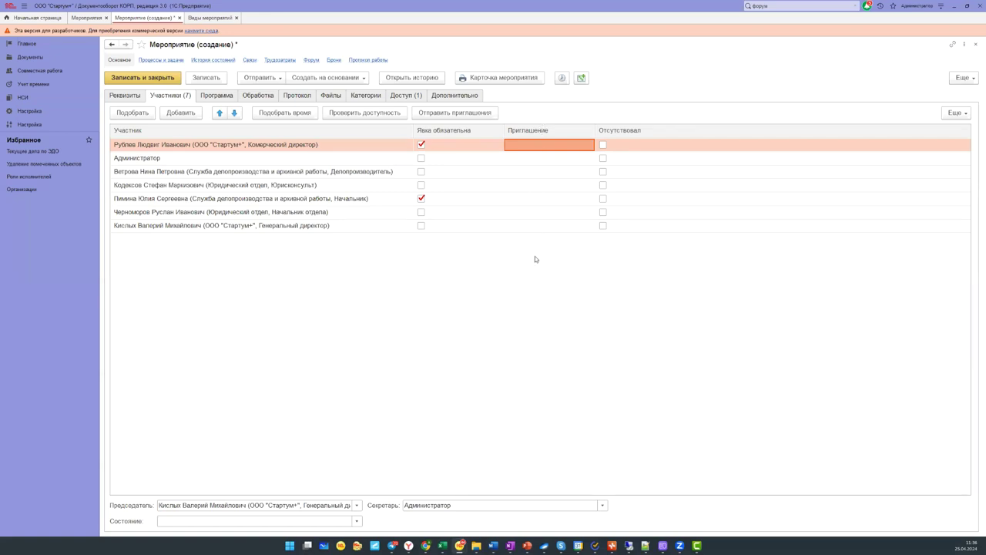
pyautogui.click(538, 160)
pyautogui.click(539, 160)
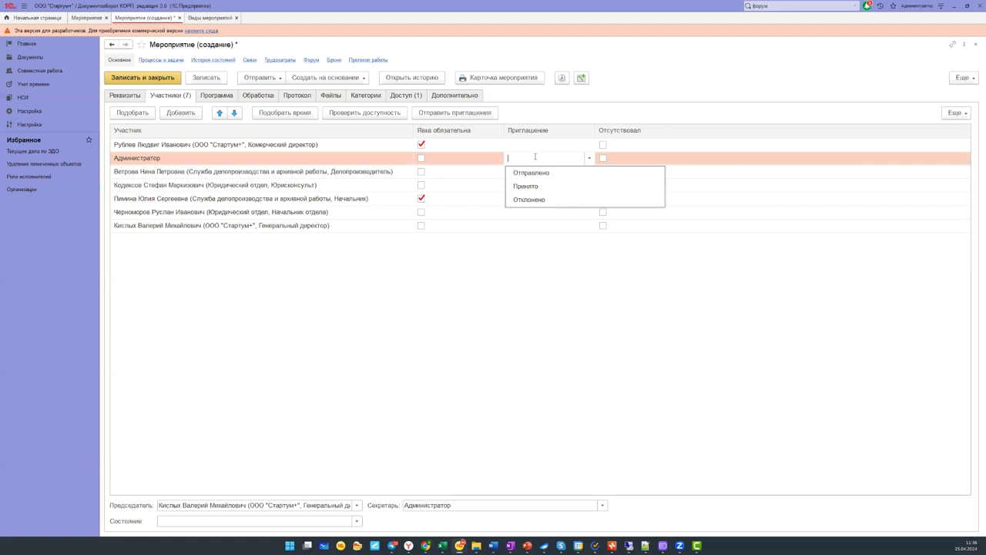
pyautogui.click(513, 325)
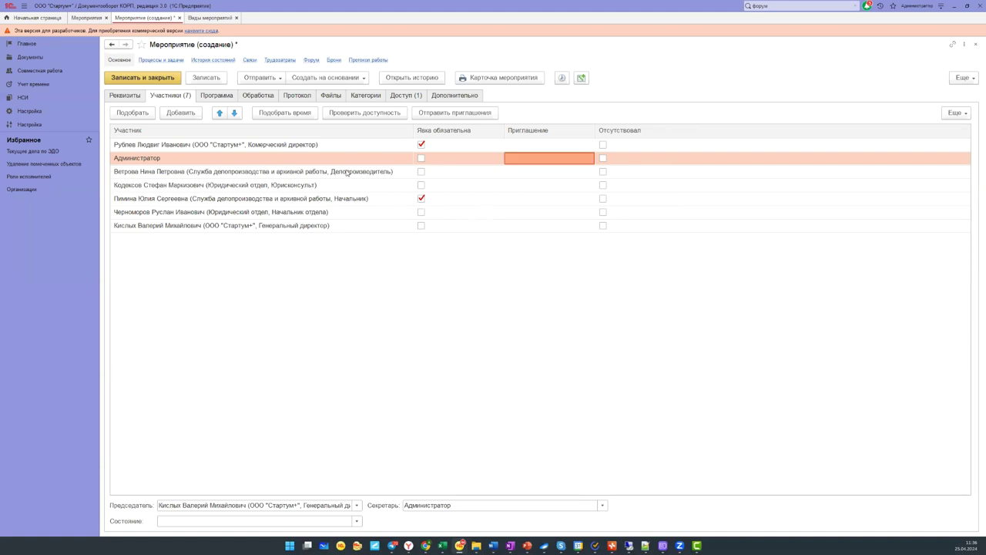
# - Examine the participants' free time and planner for 25.04.2024 without picking a new time, and check their availability for the event
pyautogui.click(285, 116)
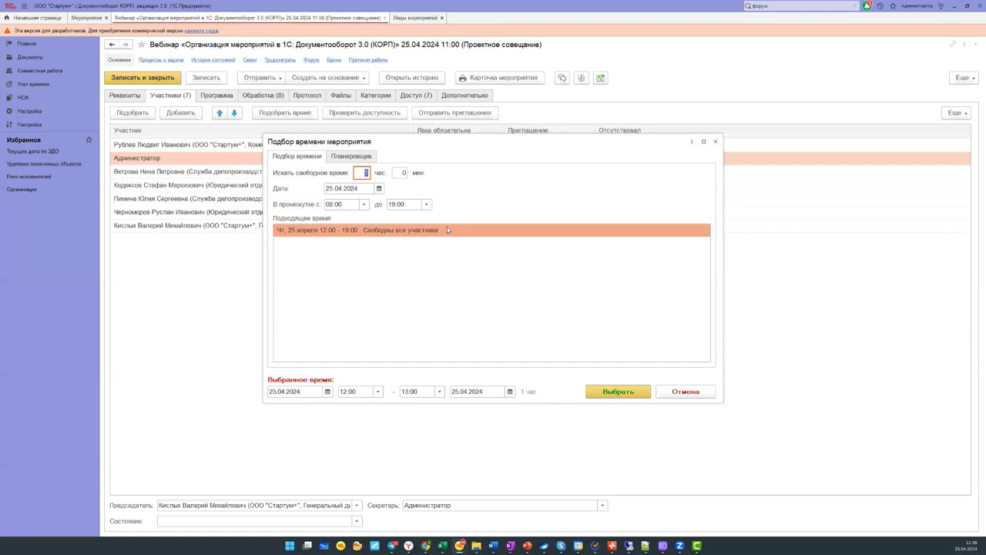
pyautogui.click(353, 155)
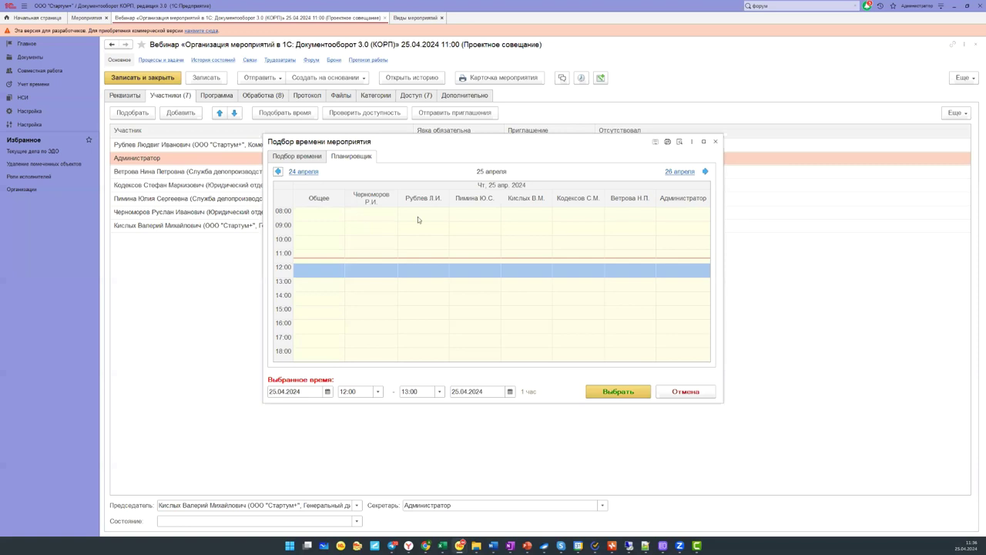
pyautogui.click(685, 392)
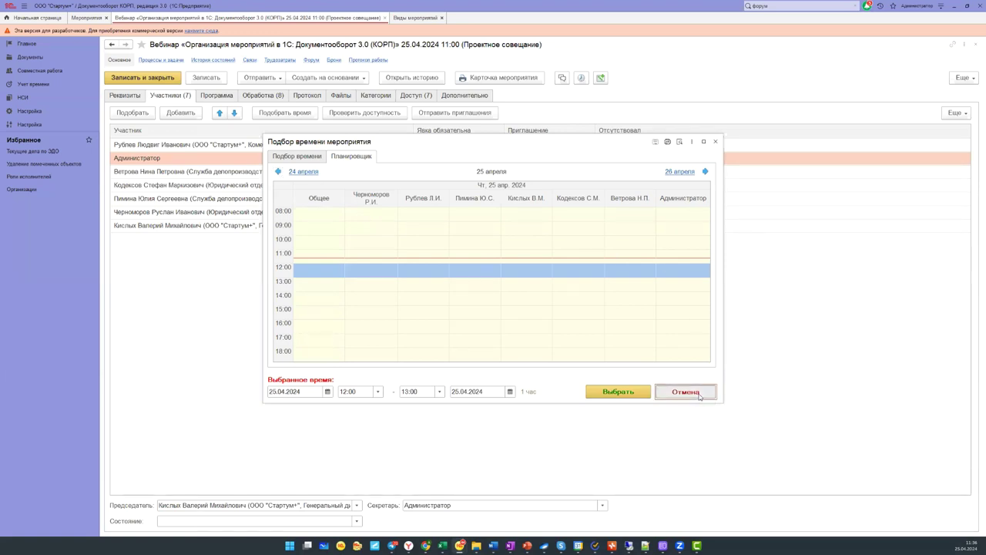
pyautogui.click(339, 117)
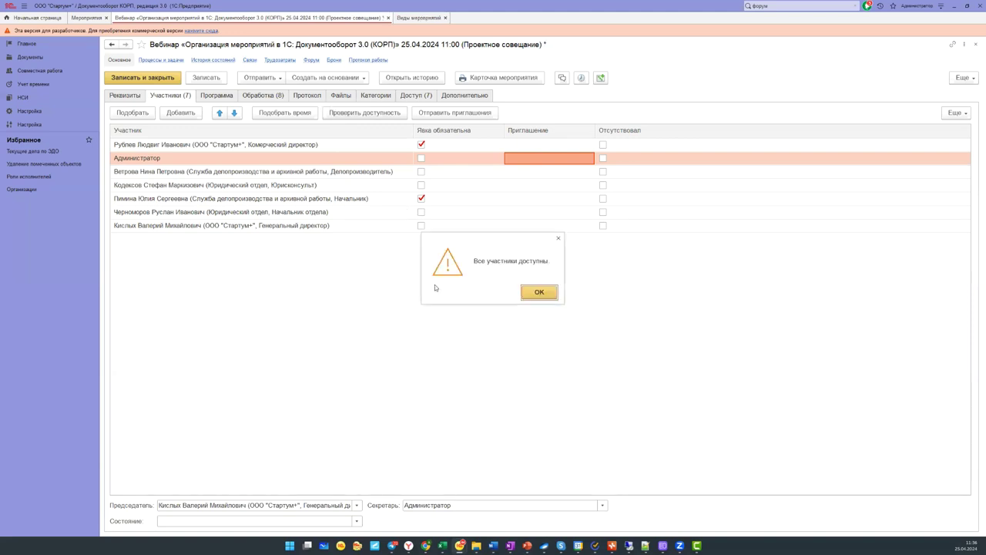
pyautogui.click(539, 291)
# - Start a new calendar entry from the home page and span it from 11:00 to 13:45 on 25.04.2024
pyautogui.click(40, 18)
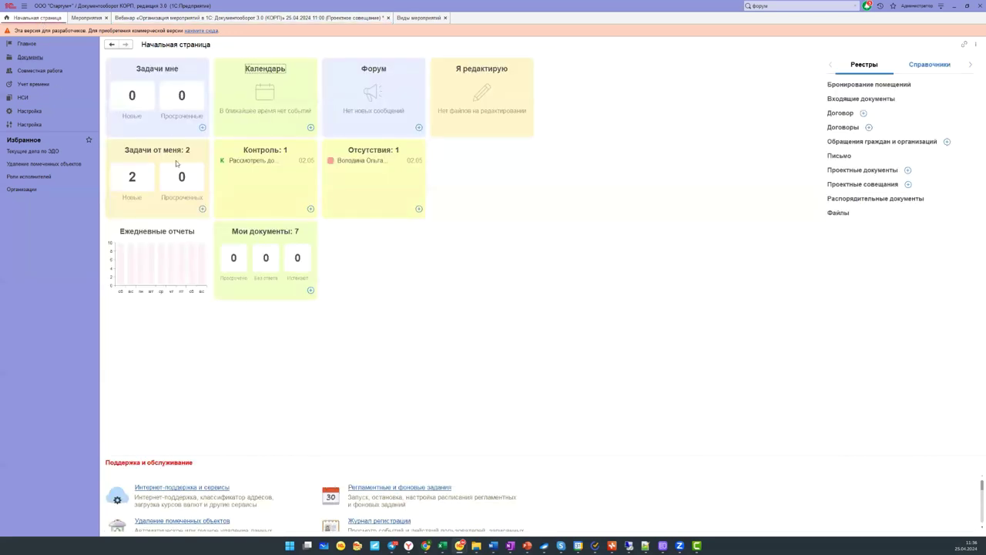
pyautogui.click(312, 127)
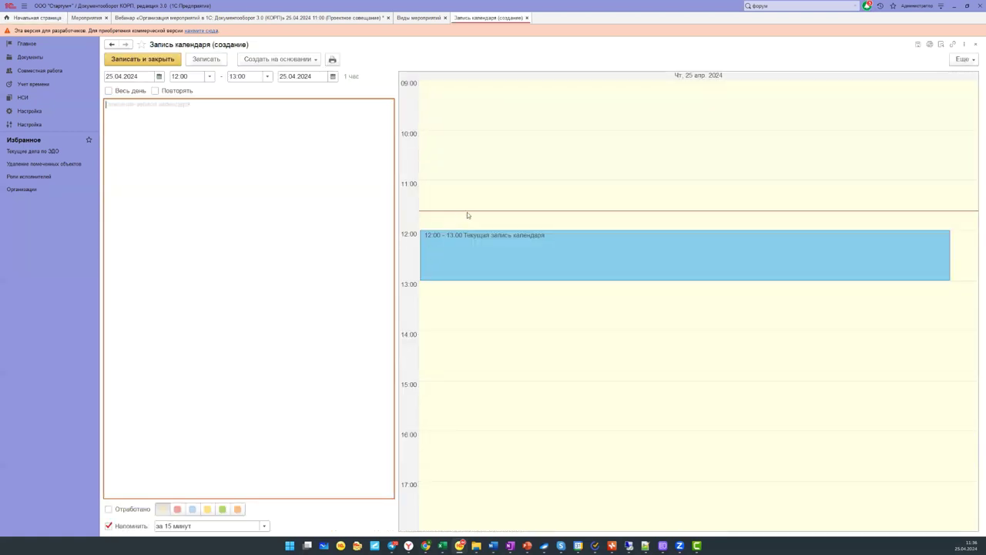
pyautogui.moveTo(542, 185); pyautogui.dragTo(524, 308)
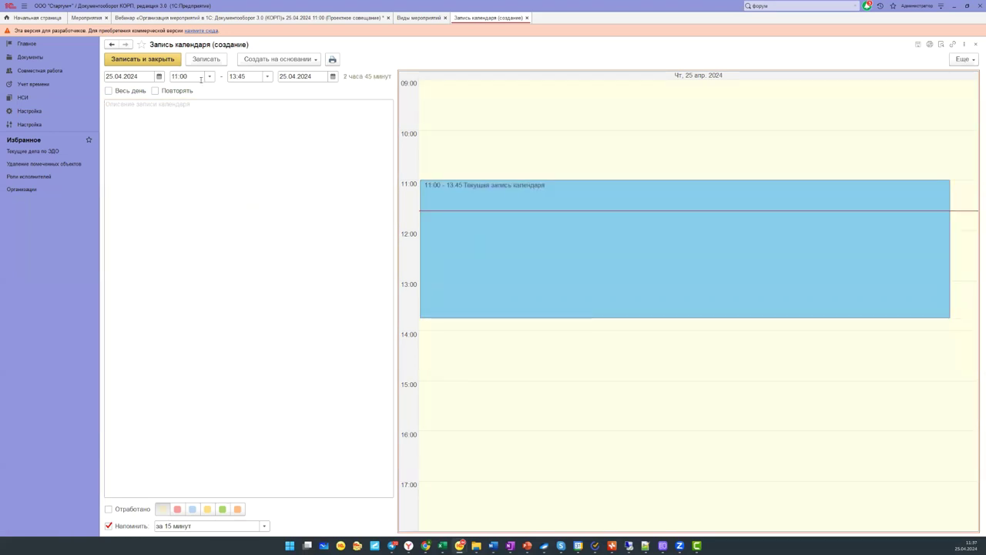
# - Enter "Гуляю" as the calendar entry's description, then save and close the entry
pyautogui.click(185, 119)
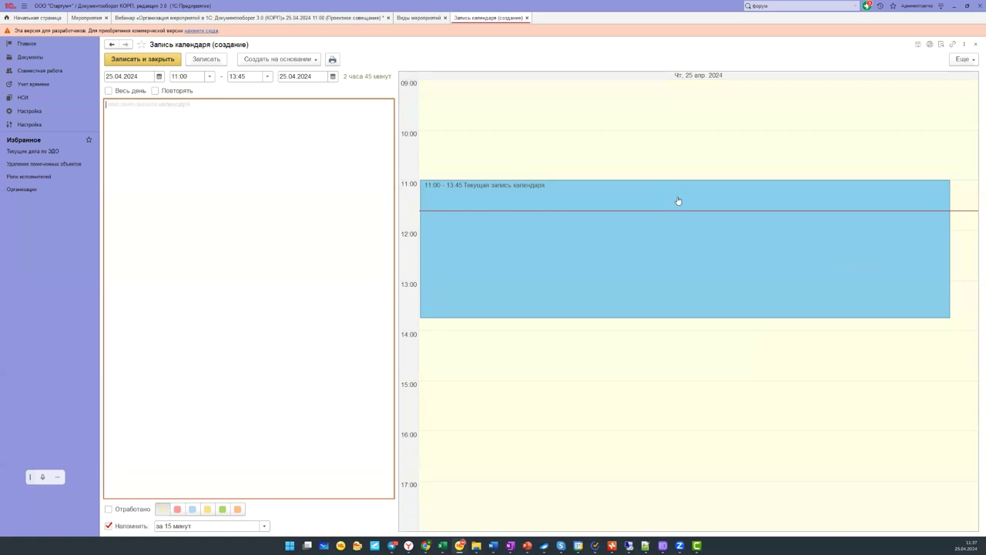
pyautogui.rightClick(703, 241)
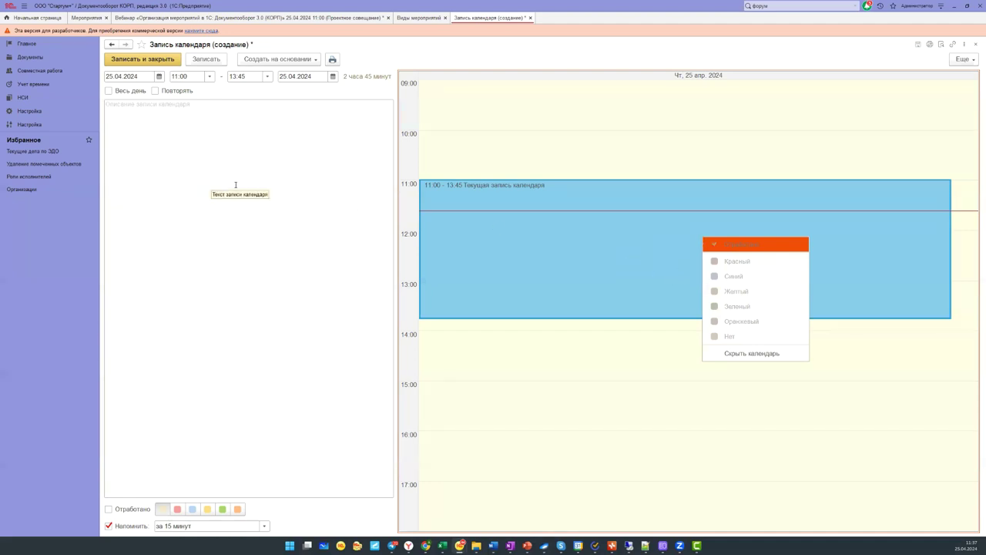
pyautogui.click(274, 60)
pyautogui.click(273, 60)
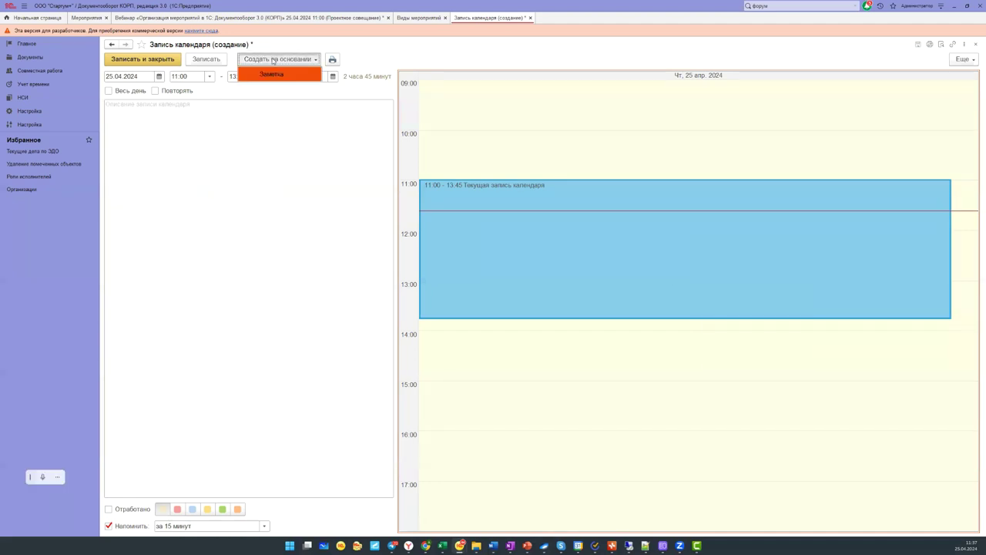
pyautogui.click(203, 115)
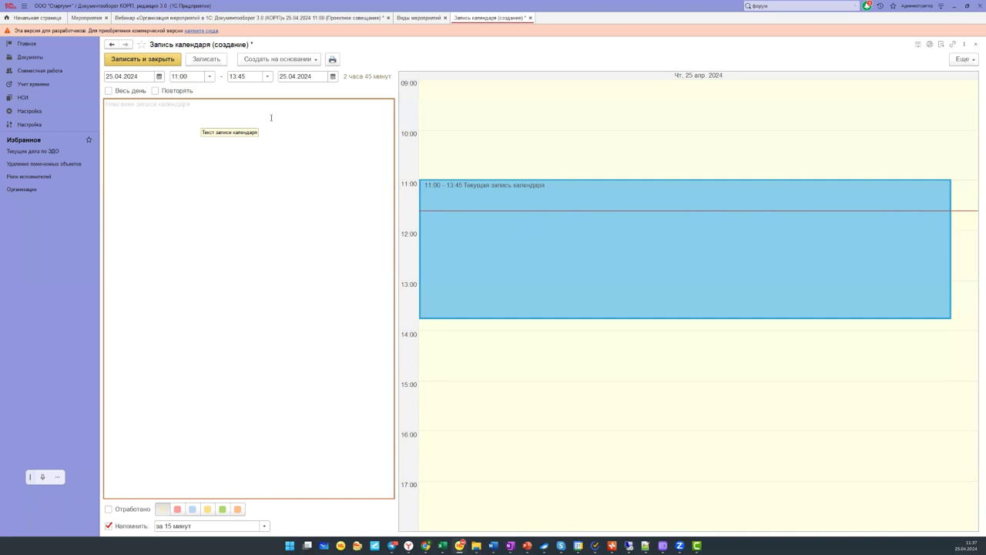
pyautogui.write('Гуляю')
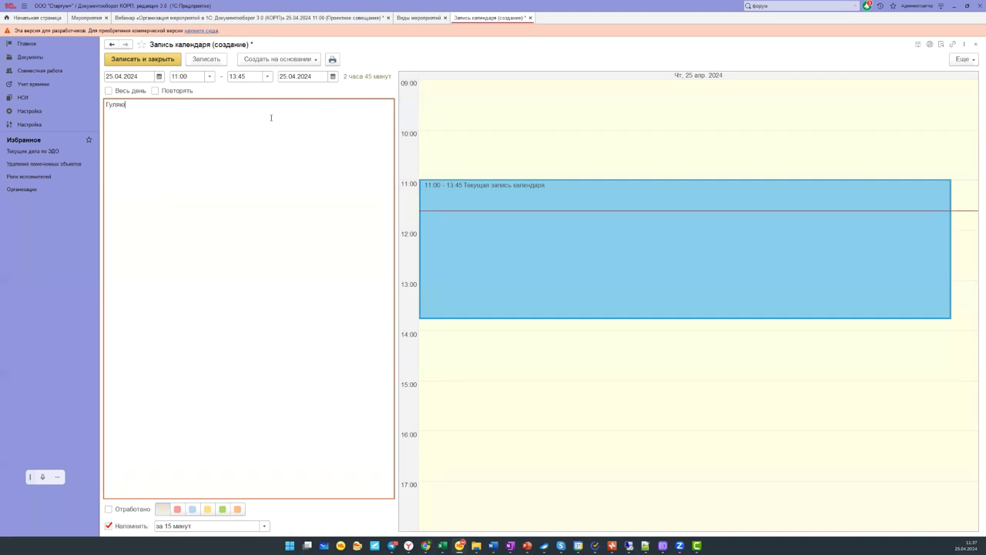
pyautogui.click(146, 57)
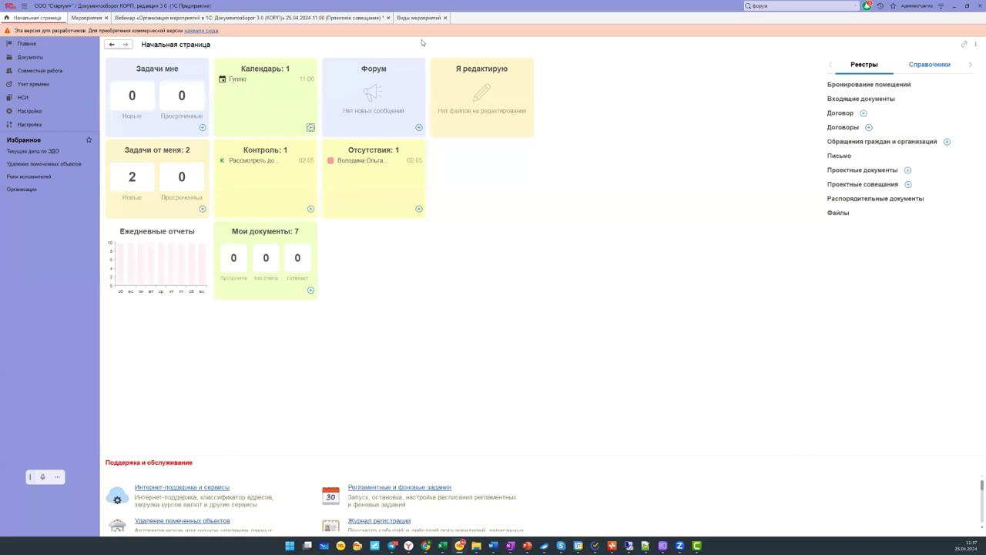
# - Return to the webinar event and examine the participants' planner for 25.04.2024 in its time selection, dismissing the calendar reminder
pyautogui.click(346, 17)
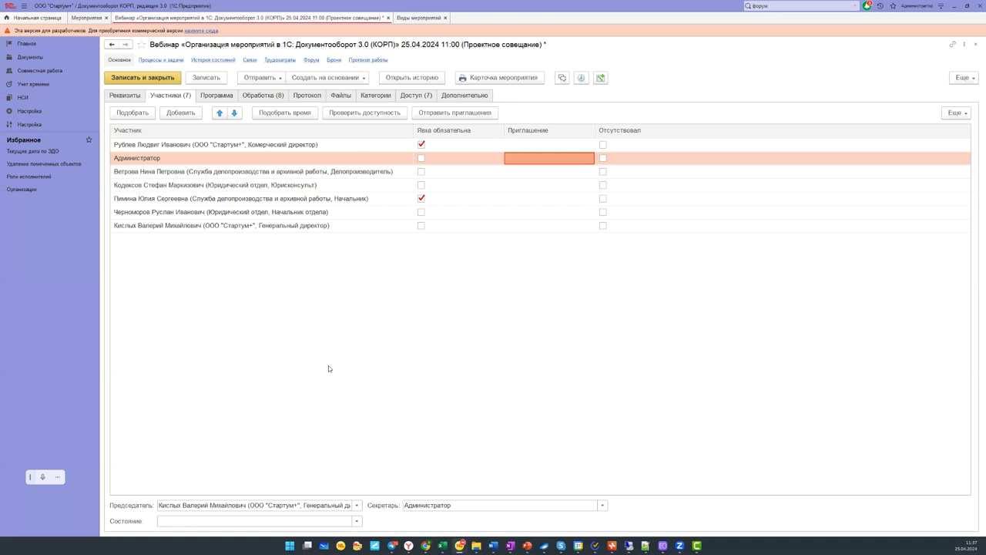
pyautogui.click(285, 112)
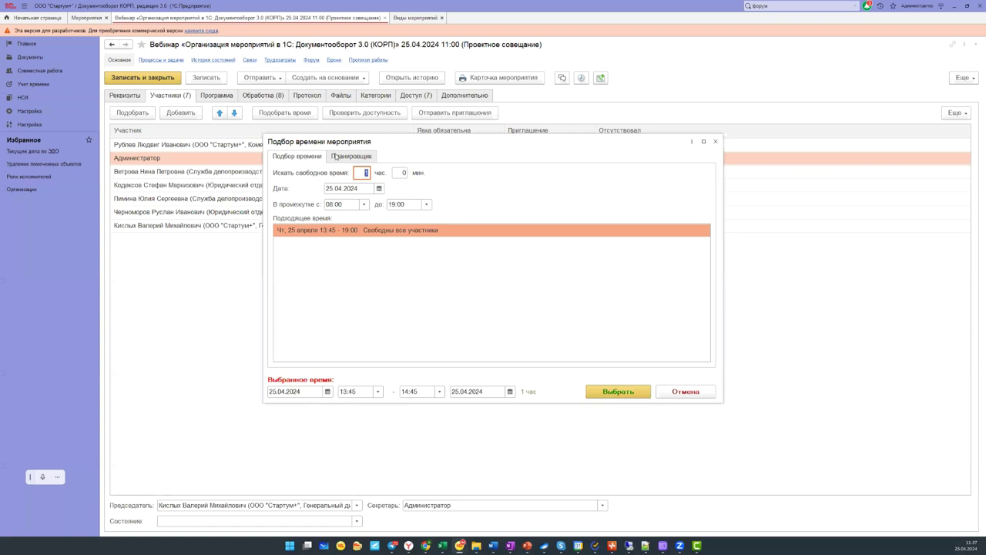
pyautogui.click(337, 156)
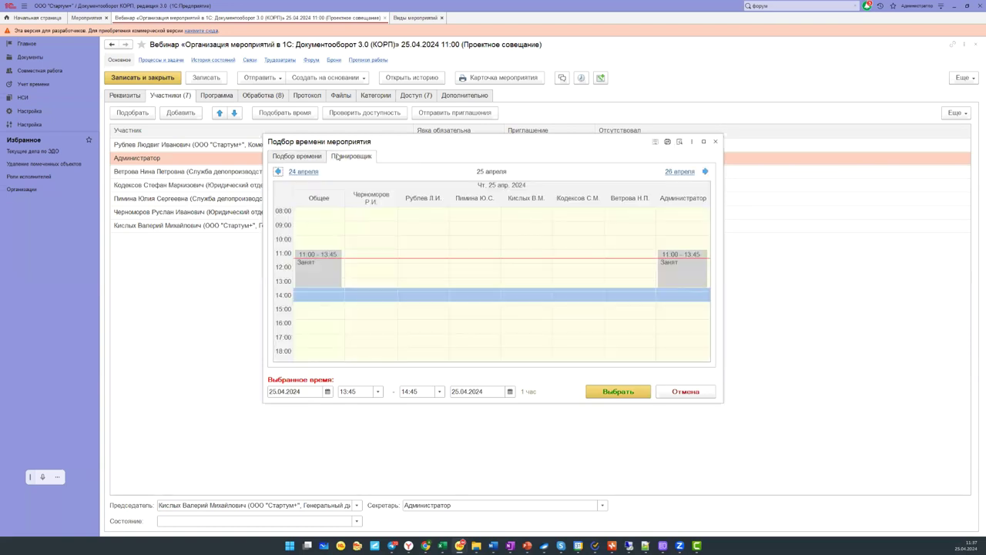
pyautogui.click(311, 281)
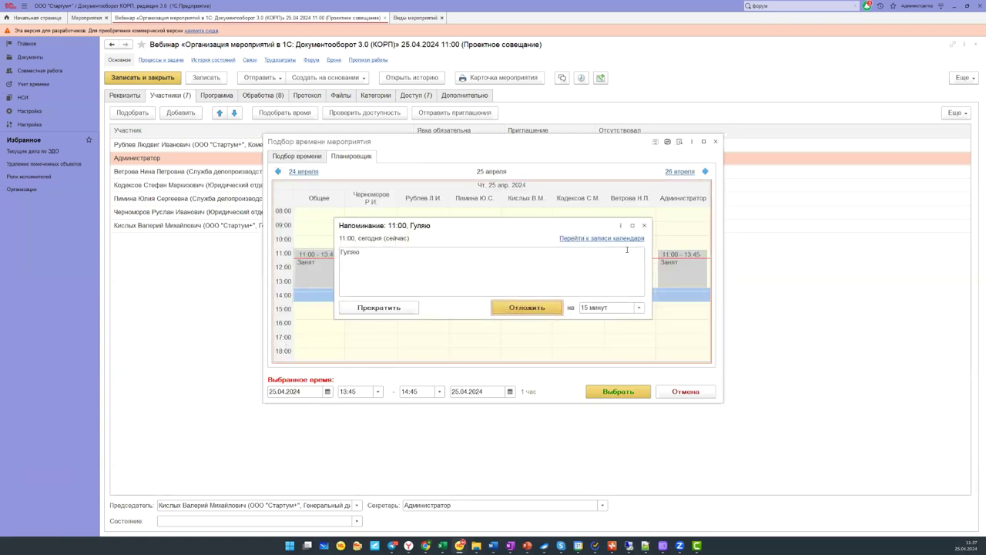
pyautogui.click(644, 226)
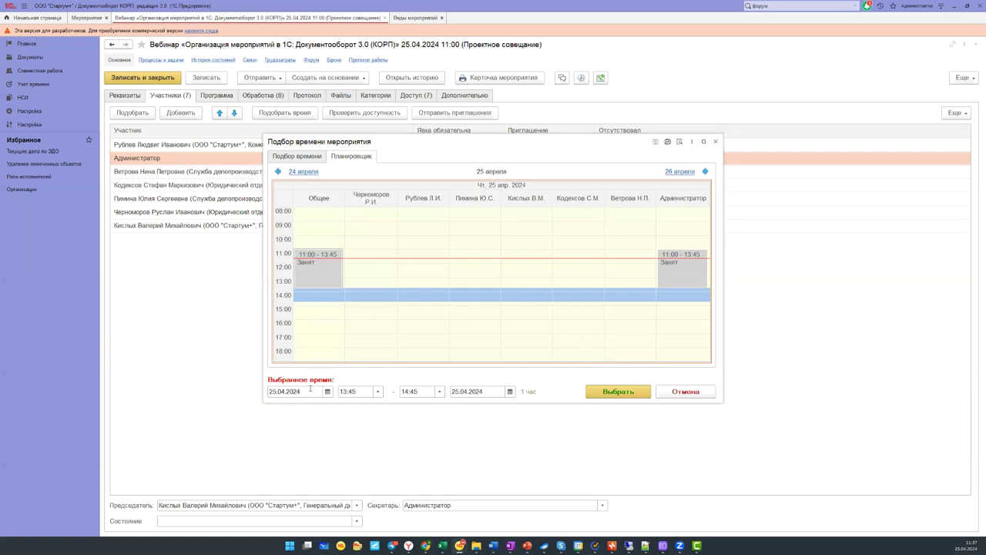
# - Set the selected start time to 11:00, compare it with the suggested free time and planner, and apply the 11:00–14:45 slot
pyautogui.click(378, 392)
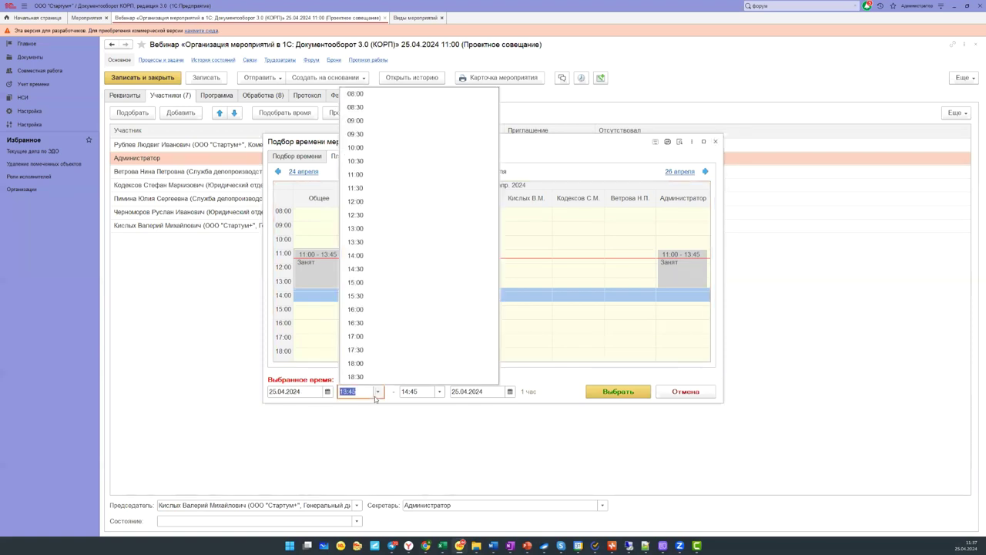
pyautogui.click(400, 175)
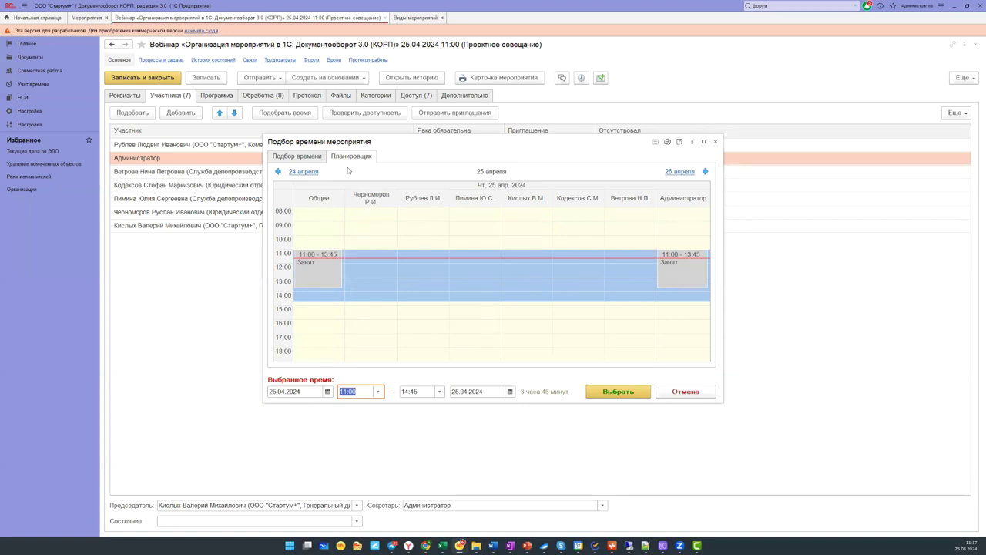
pyautogui.click(298, 157)
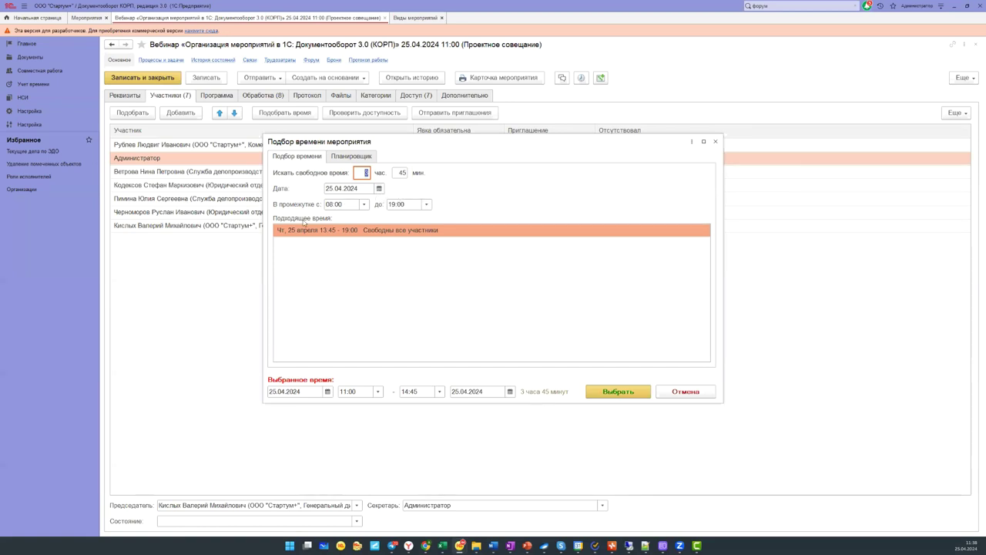
pyautogui.click(332, 157)
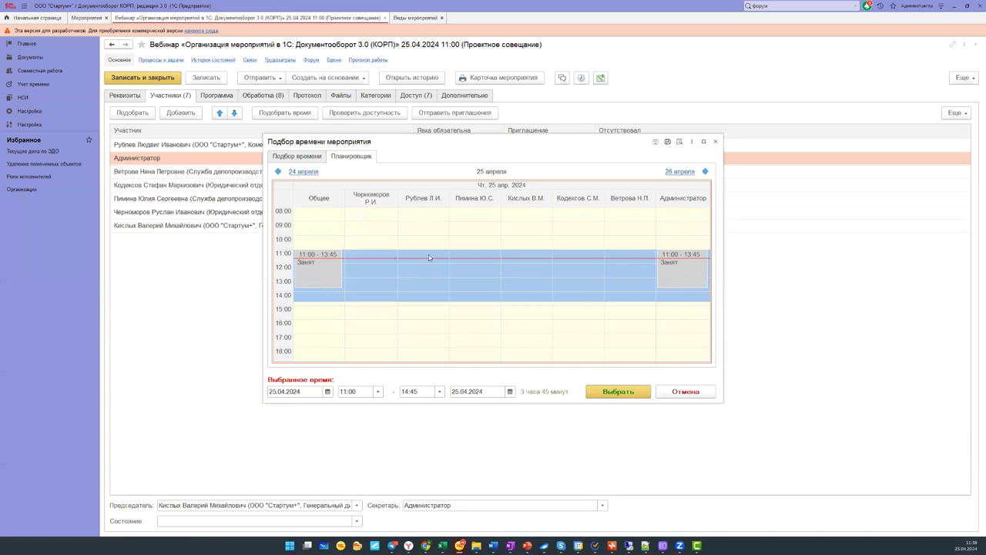
pyautogui.click(608, 392)
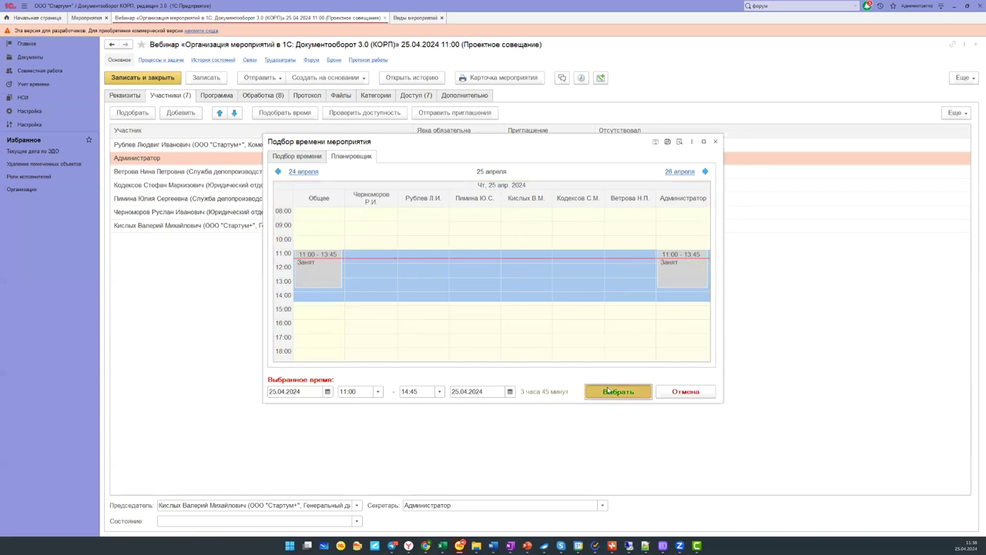
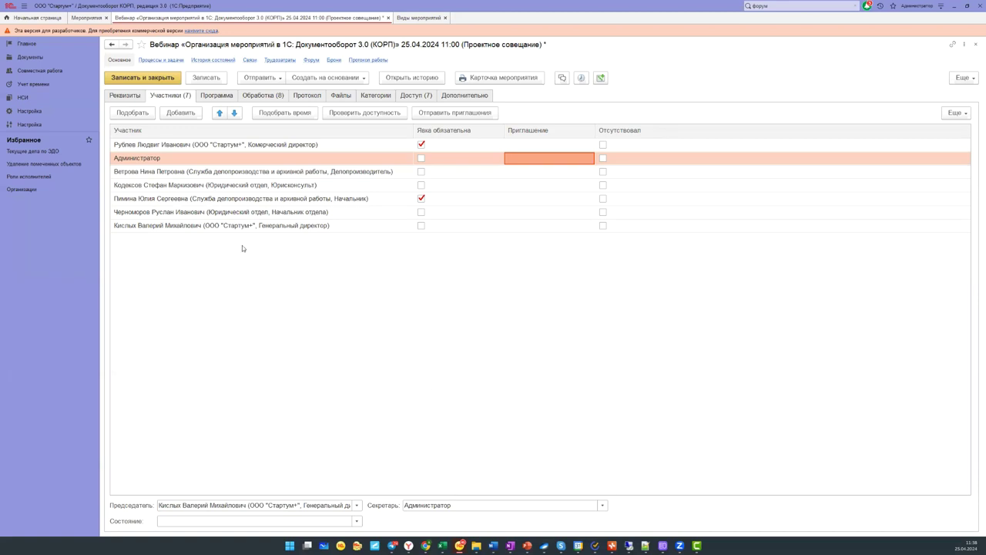
# - Review the vacation record of the head of Отдел закупок on the home page and return to the webinar event
pyautogui.click(44, 17)
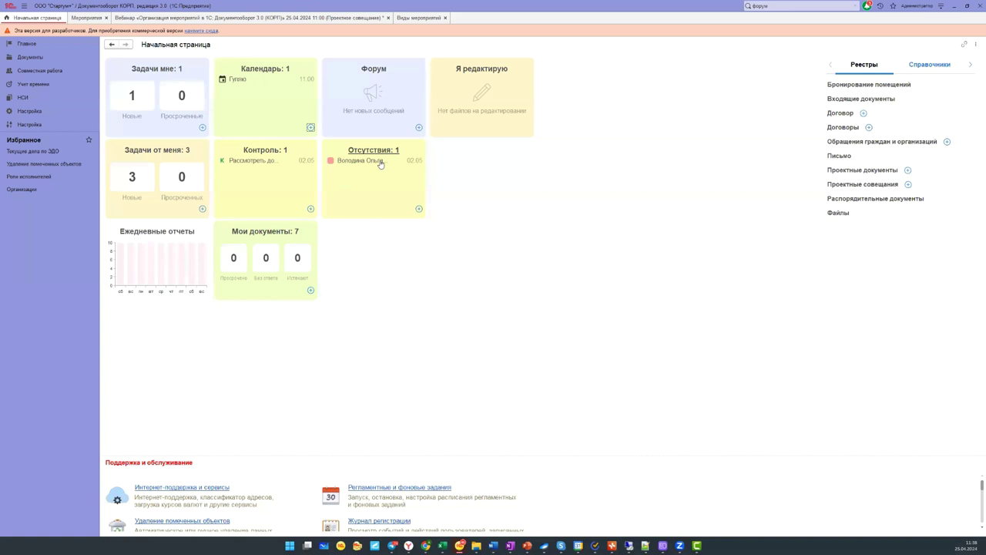
pyautogui.click(352, 164)
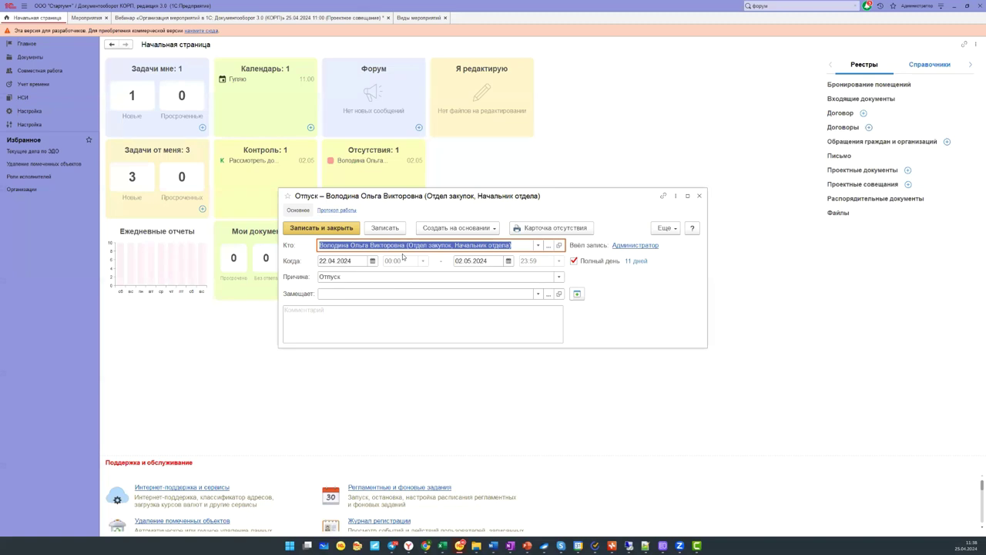
pyautogui.press('Escape')
pyautogui.click(408, 17)
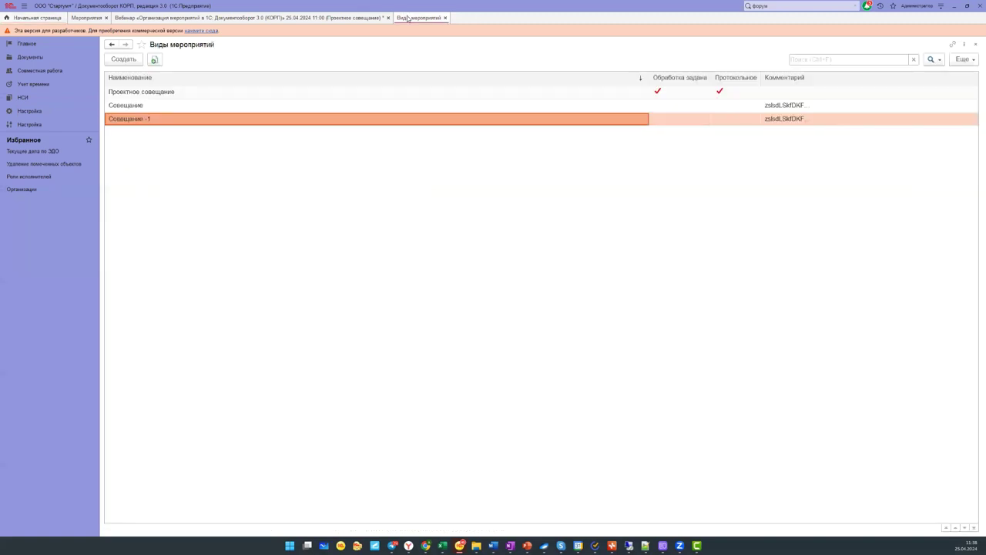
pyautogui.click(307, 18)
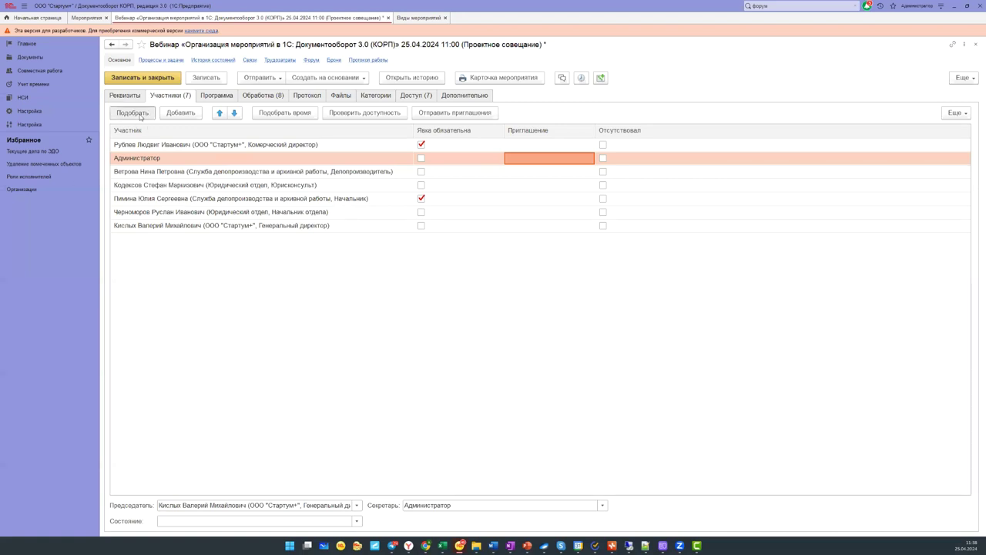
# - Try to add the head of Отдел закупок to the participants by searching for the employee's full name
pyautogui.click(140, 116)
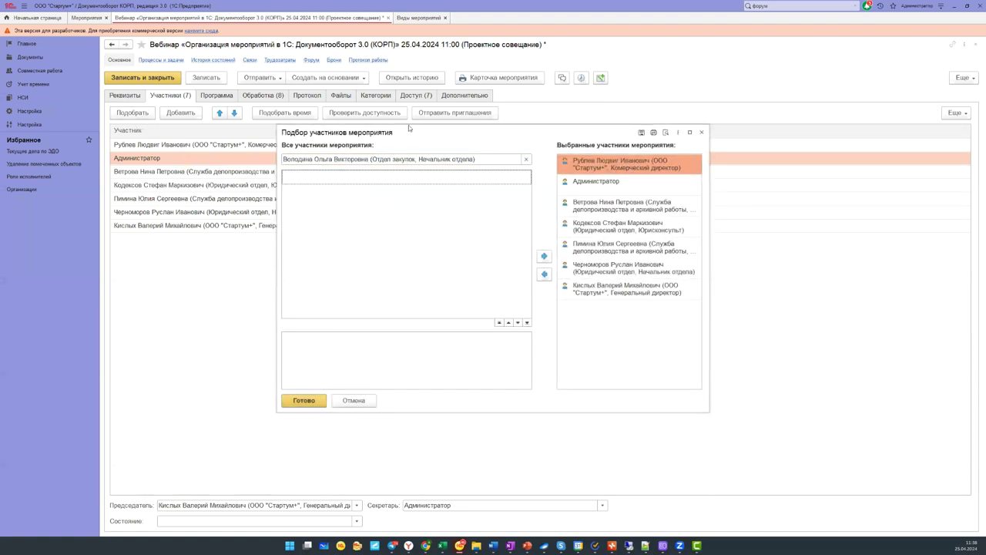
pyautogui.click(488, 161)
pyautogui.click(488, 161)
pyautogui.press('BackSpace')
pyautogui.press('BackSpace')
pyautogui.press('BackSpace')
pyautogui.press('BackSpace')
pyautogui.press('BackSpace')
pyautogui.press('BackSpace')
pyautogui.press('BackSpace')
pyautogui.press('BackSpace')
pyautogui.press('BackSpace')
pyautogui.press('BackSpace')
pyautogui.press('BackSpace')
pyautogui.press('BackSpace')
pyautogui.press('BackSpace')
pyautogui.press('BackSpace')
pyautogui.press('BackSpace')
pyautogui.press('BackSpace')
pyautogui.press('BackSpace')
pyautogui.press('BackSpace')
pyautogui.press('BackSpace')
pyautogui.press('BackSpace')
pyautogui.press('BackSpace')
pyautogui.press('BackSpace')
pyautogui.press('BackSpace')
pyautogui.press('BackSpace')
pyautogui.press('BackSpace')
pyautogui.press('BackSpace')
pyautogui.press('BackSpace')
pyautogui.press('BackSpace')
pyautogui.press('BackSpace')
pyautogui.press('BackSpace')
pyautogui.press('BackSpace')
pyautogui.press('BackSpace')
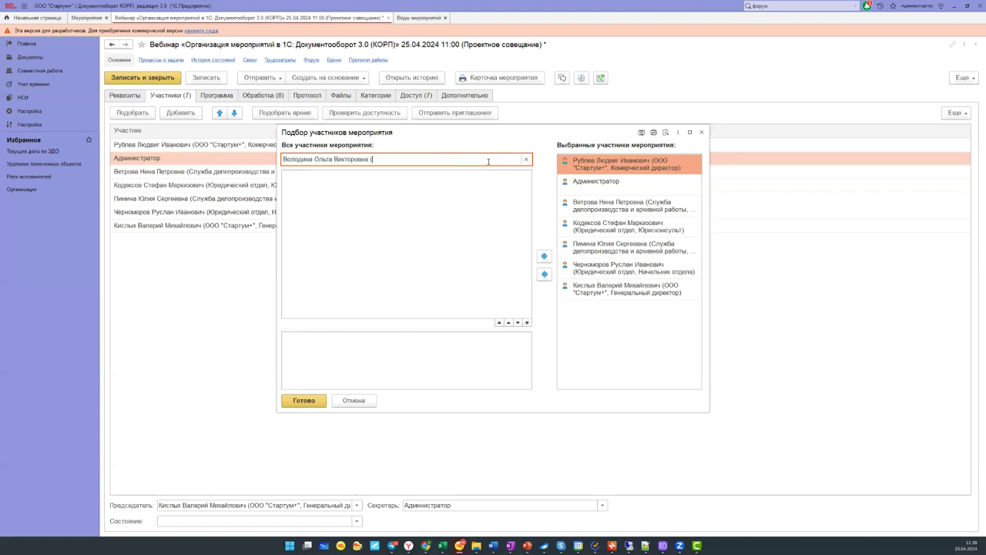
pyautogui.press('Return')
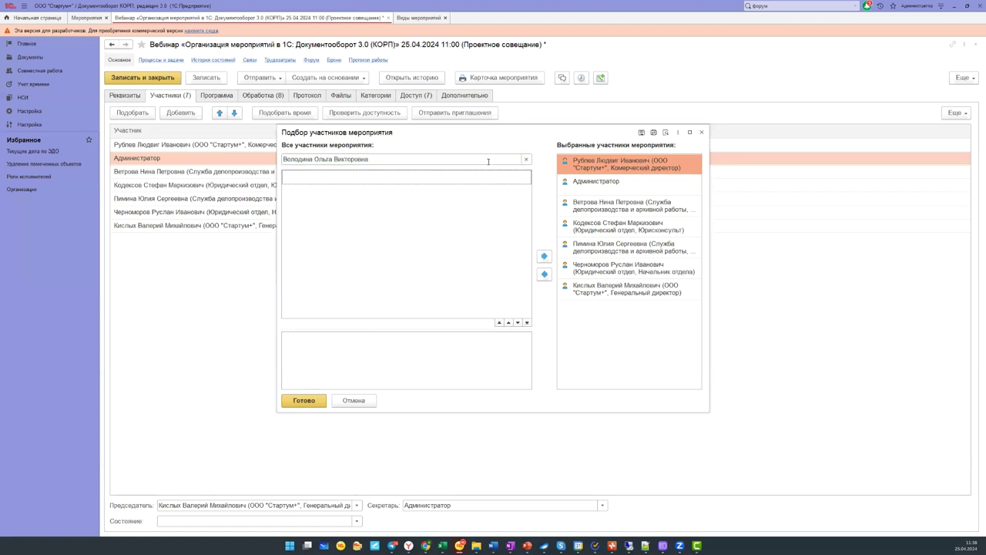
pyautogui.click(488, 161)
pyautogui.click(488, 161)
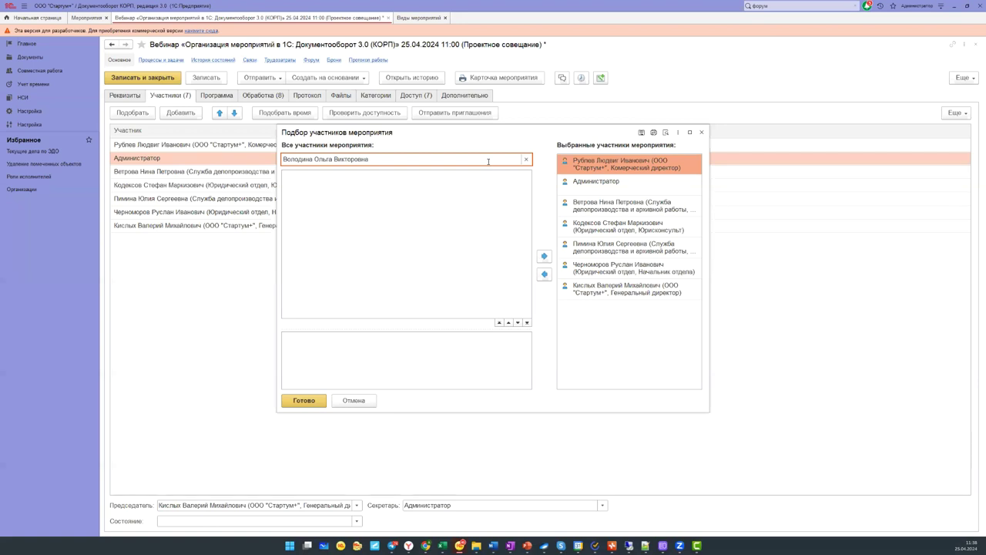
pyautogui.press('Return')
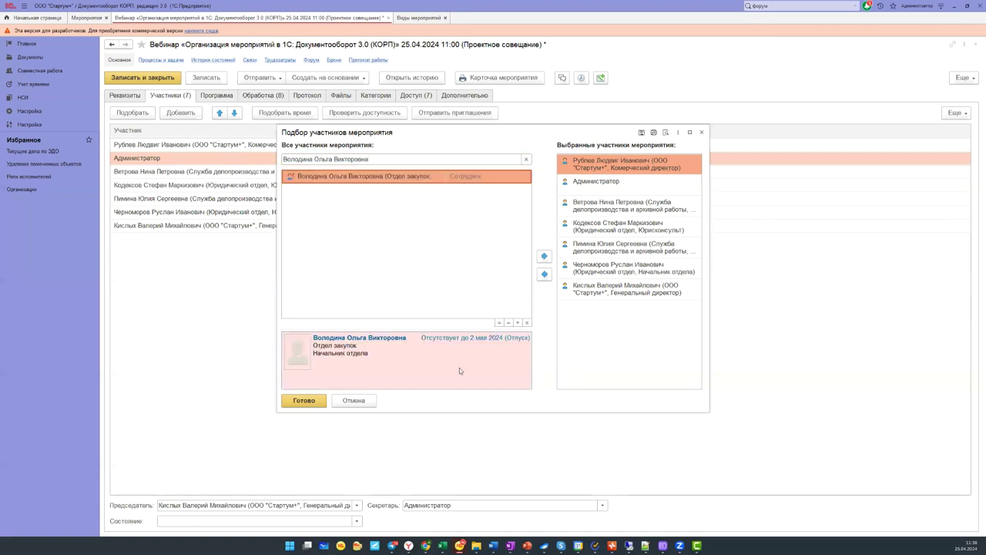
pyautogui.click(298, 402)
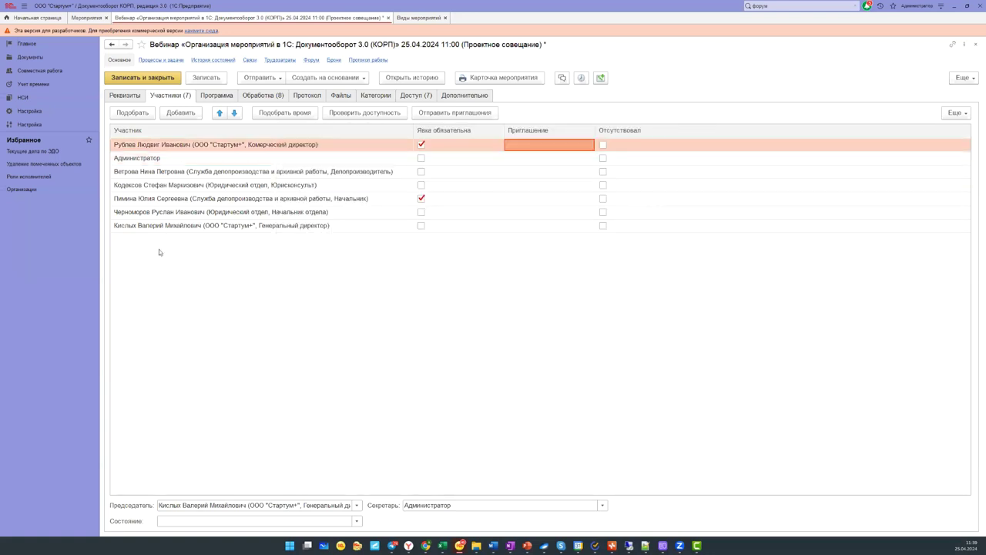
# - Find the head of Отдел закупок by surname, add this employee to the event's participants, and check all participants' availability
pyautogui.click(134, 113)
pyautogui.write('С')
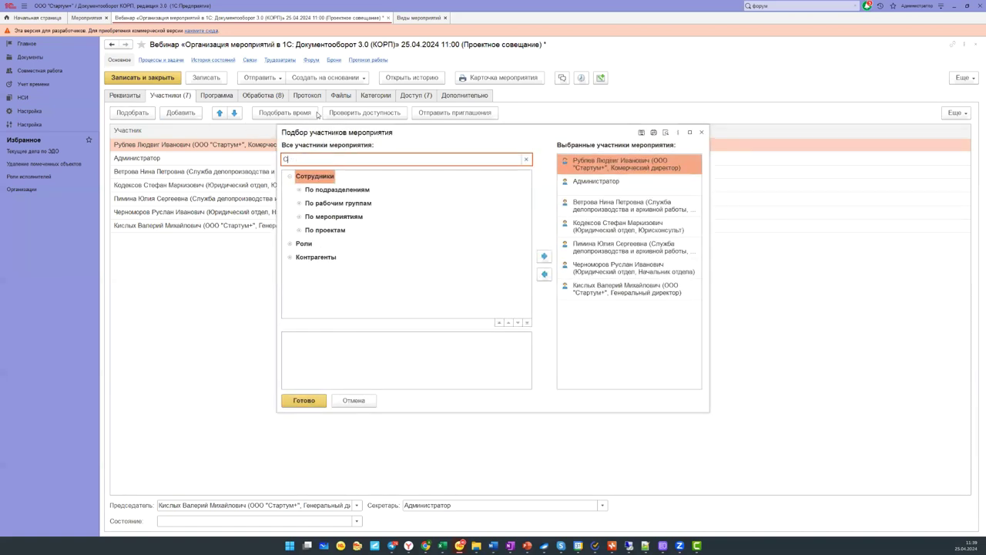
pyautogui.write('олодин')
pyautogui.press('Return')
pyautogui.write('Володин')
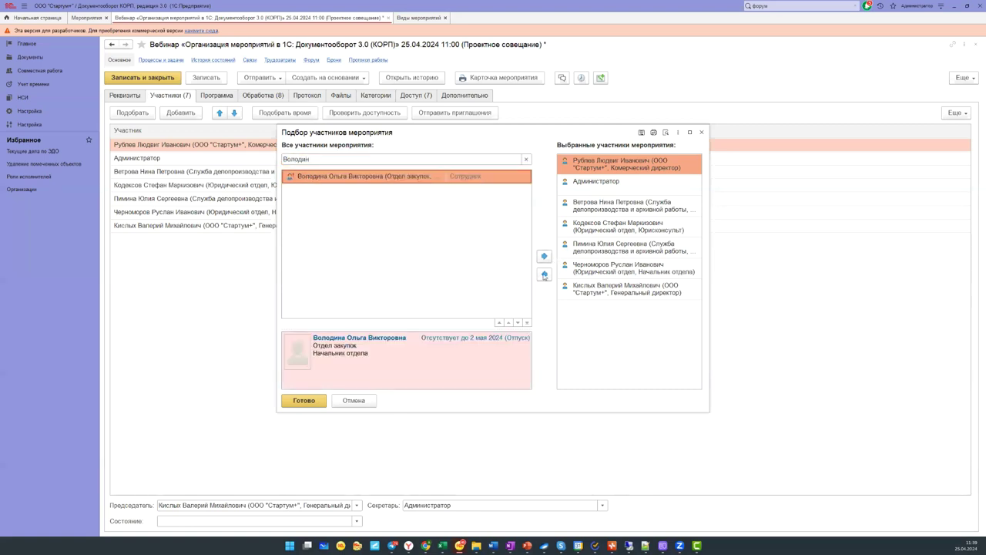
pyautogui.click(544, 256)
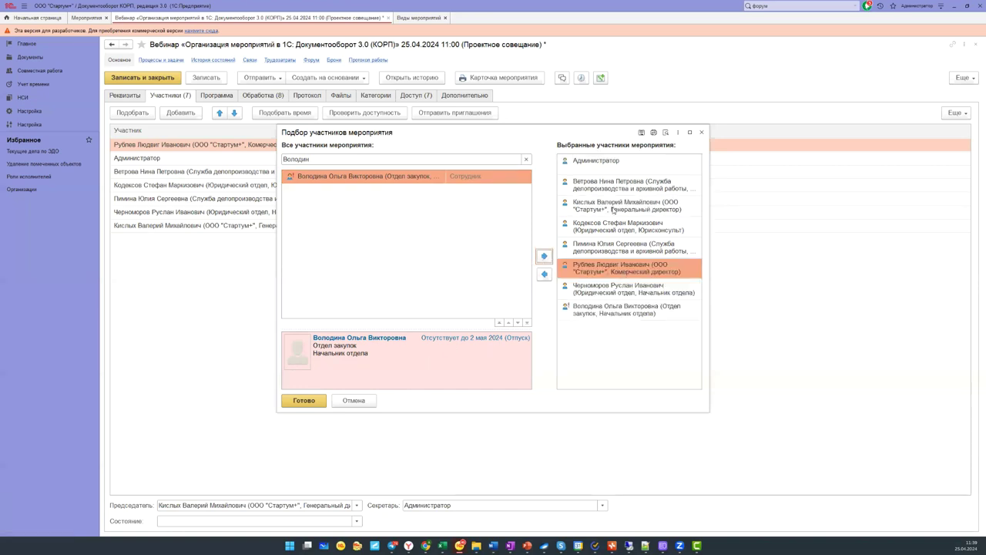
pyautogui.click(301, 400)
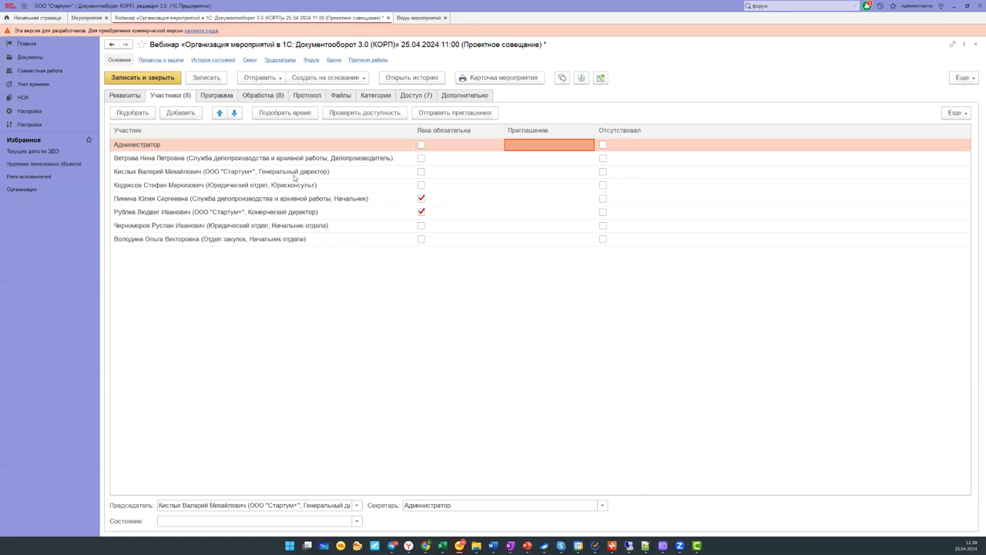
pyautogui.click(365, 112)
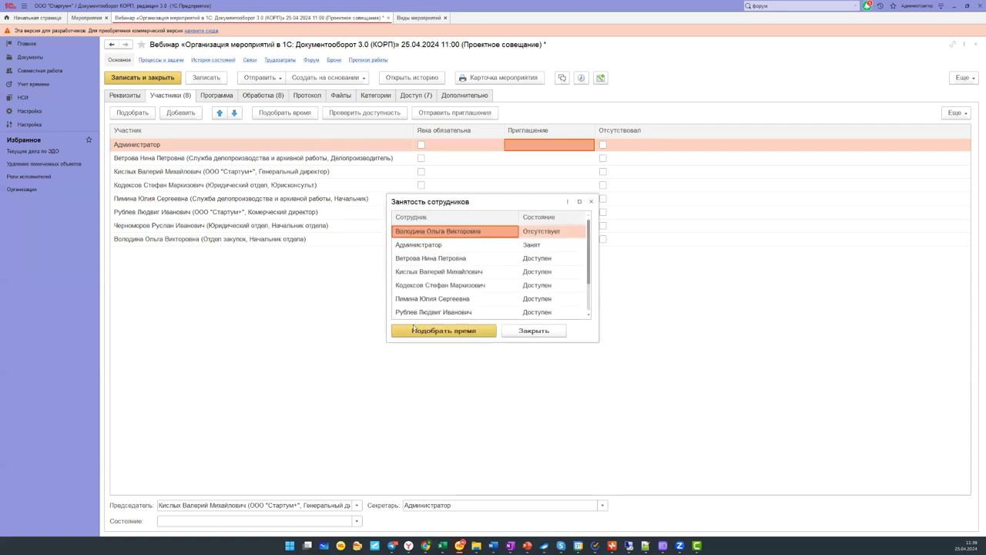
# - Enlarge the employee availability window and examine each participant's status
pyautogui.moveTo(595, 341); pyautogui.dragTo(750, 424)
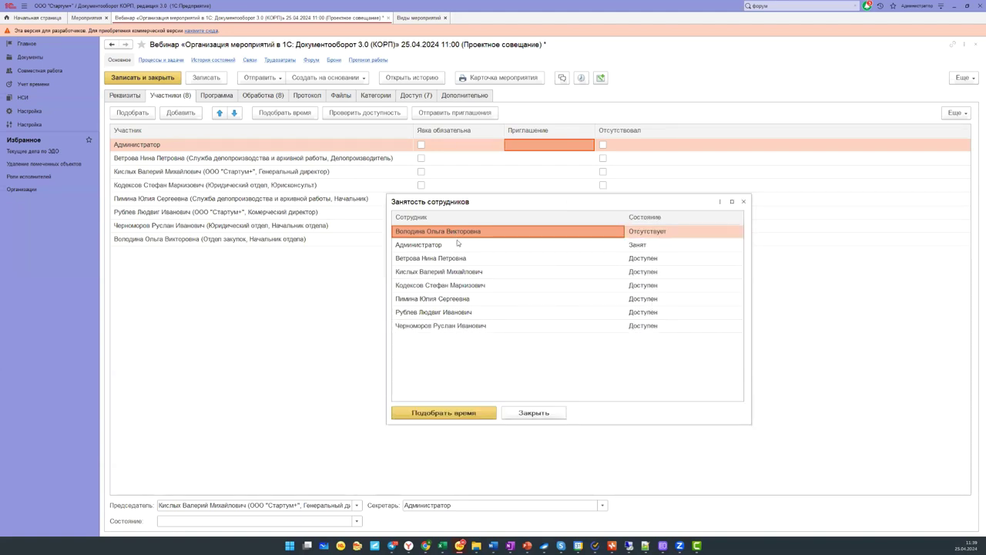
pyautogui.click(714, 244)
pyautogui.click(719, 236)
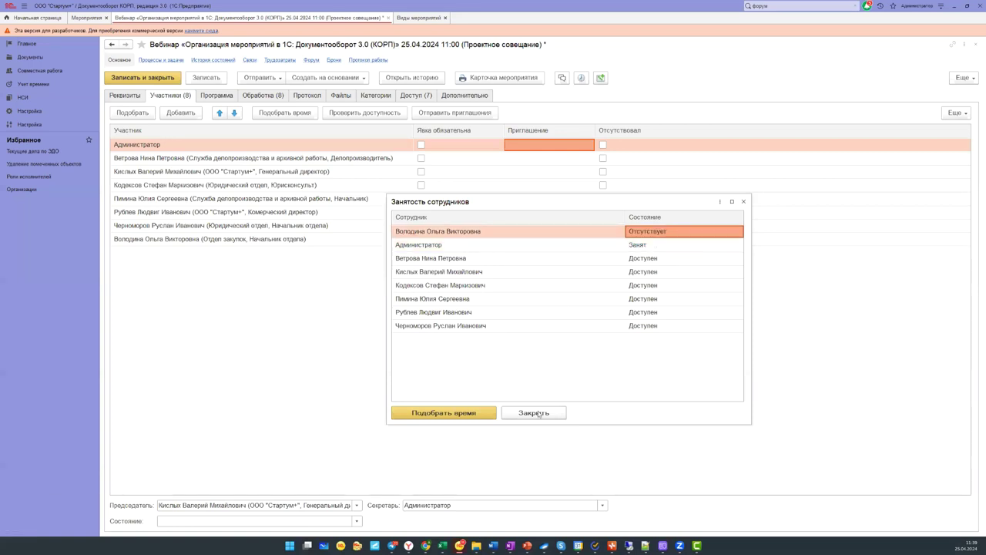
# - Look for a suitable event time, check it in the planner, and apply the 12:00–15:45 slot on 25.04.2024
pyautogui.click(459, 413)
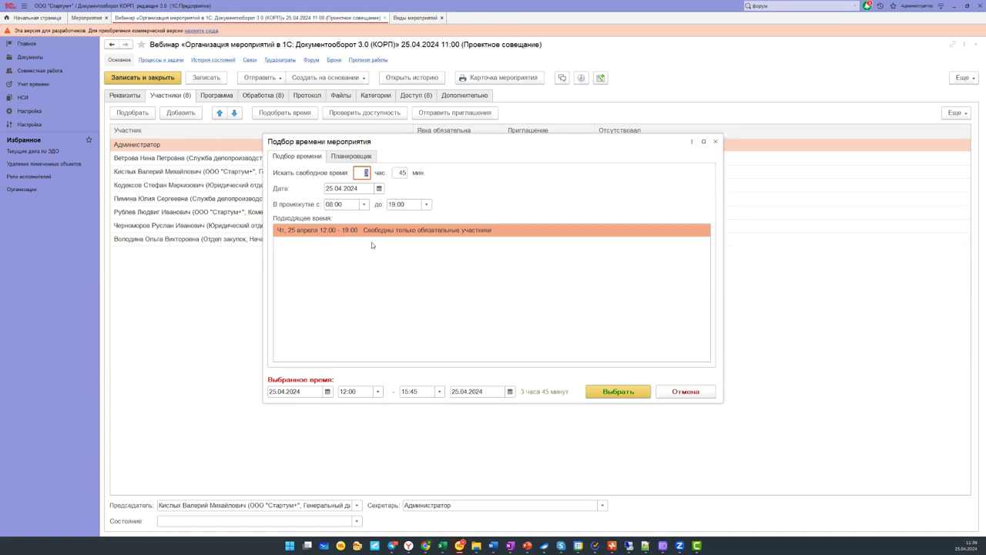
pyautogui.click(341, 158)
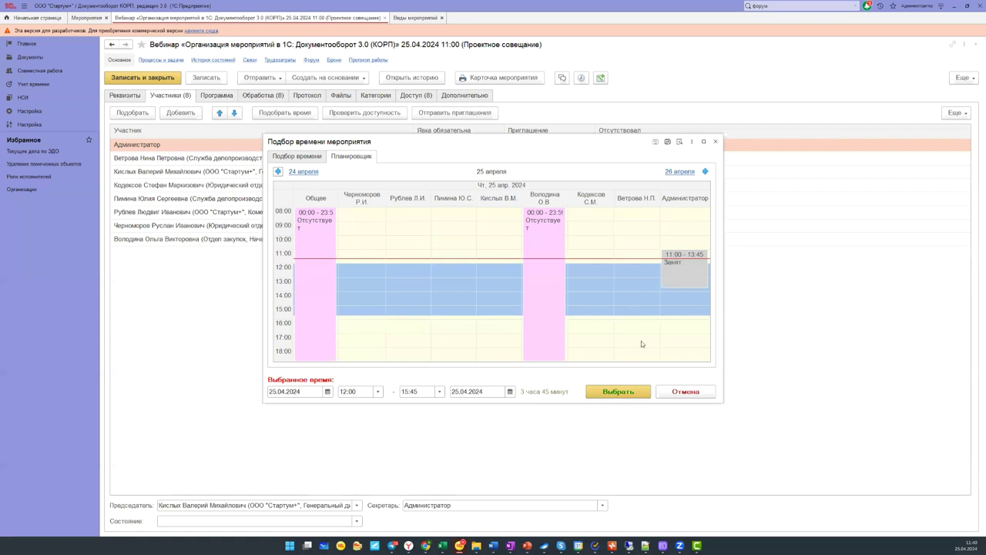
pyautogui.click(622, 389)
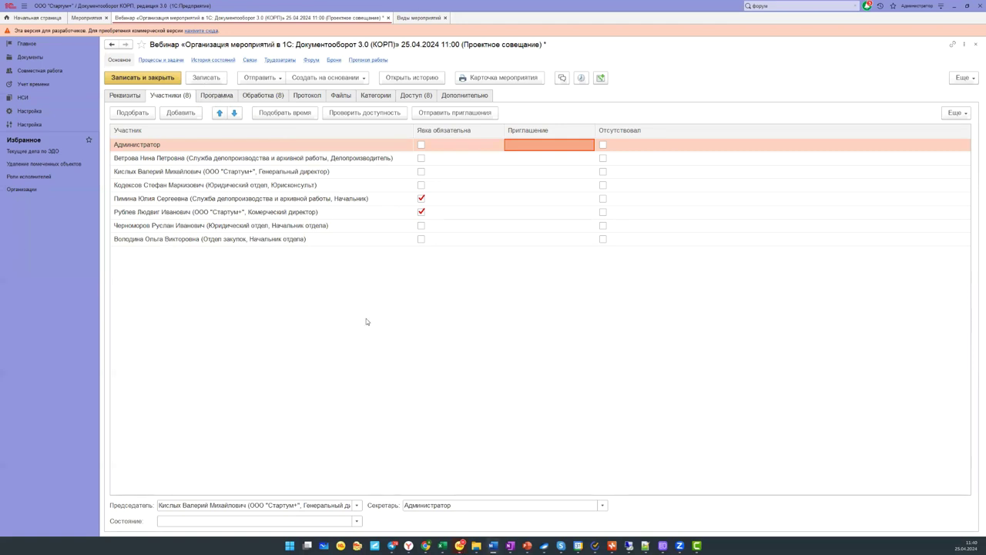
# - Start the event programme with an item "Настройка видов мероприятий" and make Администратор responsible for it
pyautogui.click(217, 95)
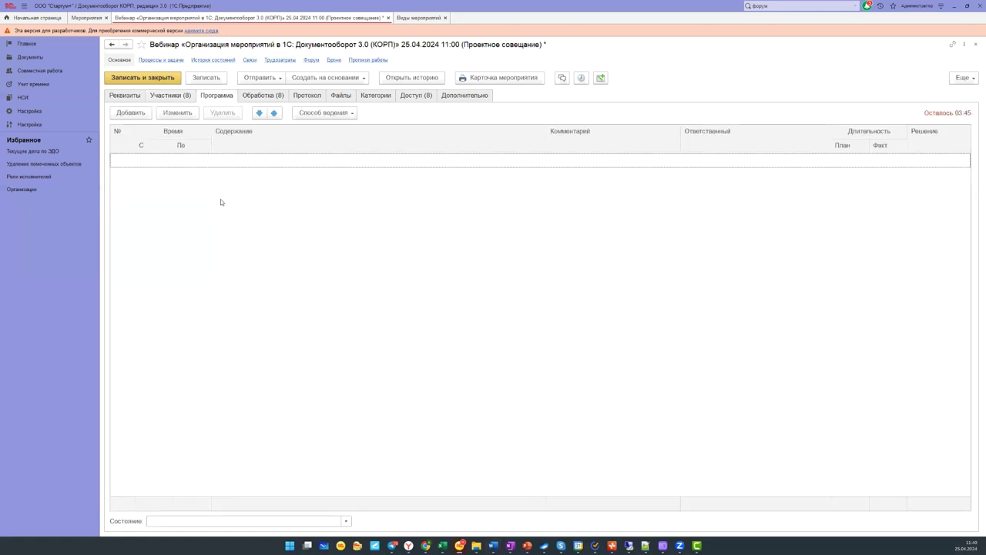
pyautogui.rightClick(182, 217)
pyautogui.click(139, 129)
pyautogui.click(130, 113)
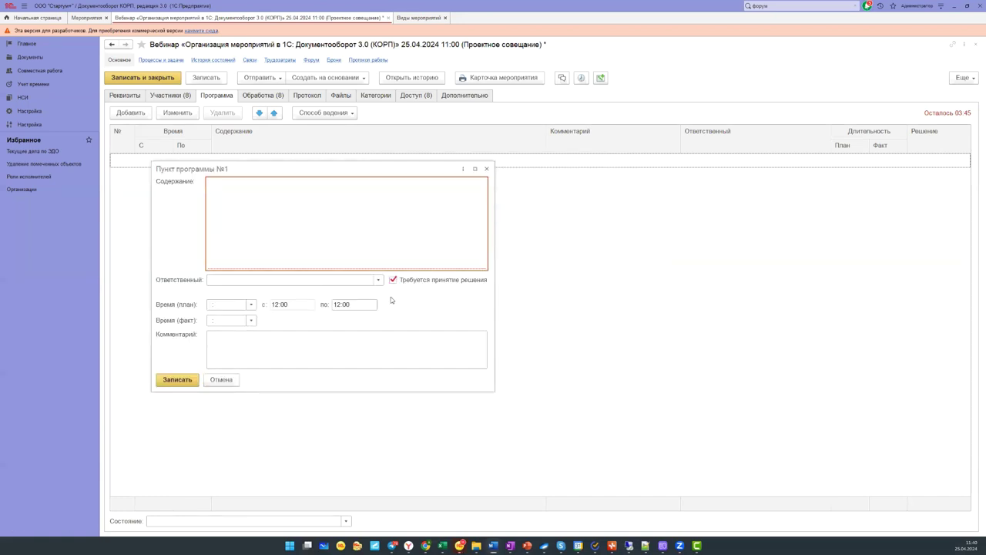
pyautogui.click(290, 247)
pyautogui.write('Настройка видов мероприятий')
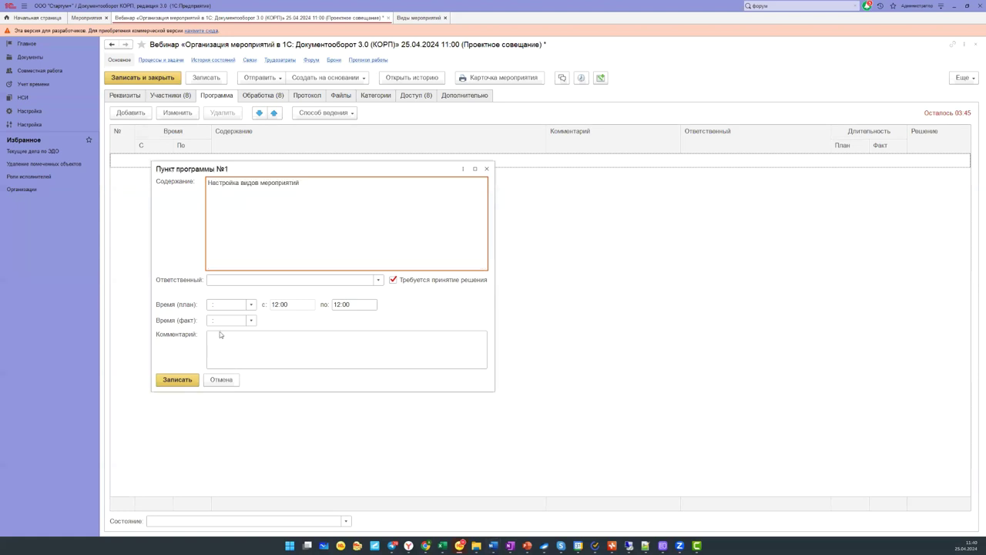
pyautogui.click(379, 280)
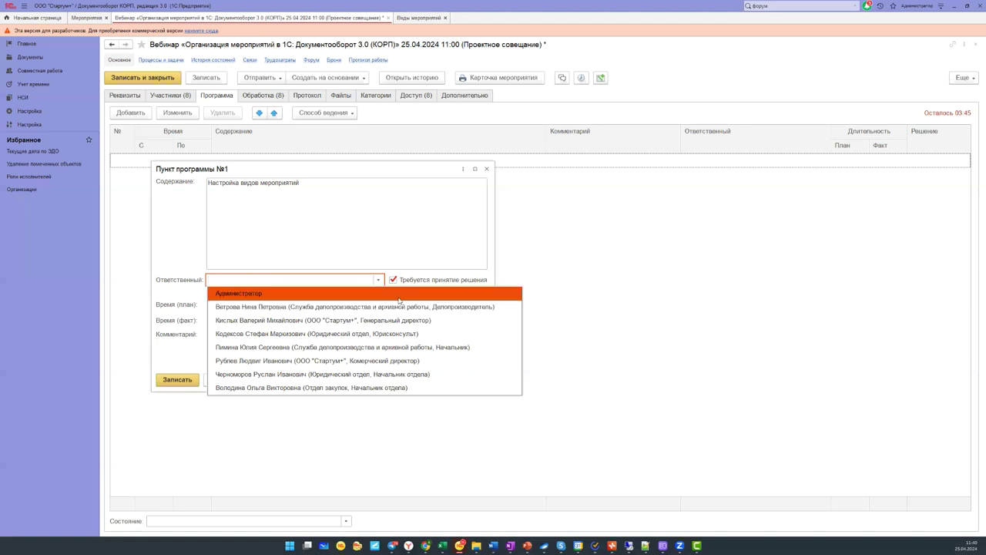
pyautogui.click(399, 296)
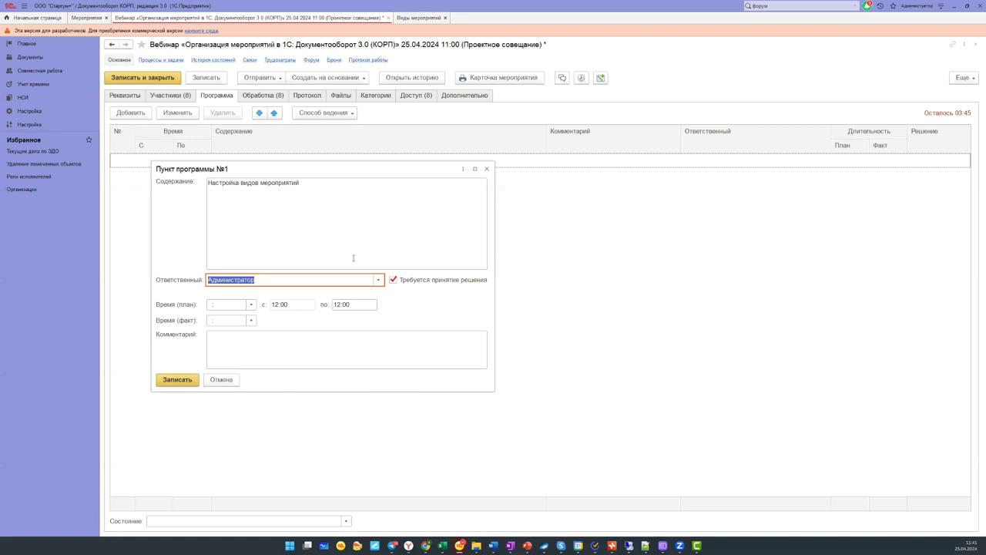
# - Set the first programme item's planned duration to 00:27 and save the item
pyautogui.click(251, 308)
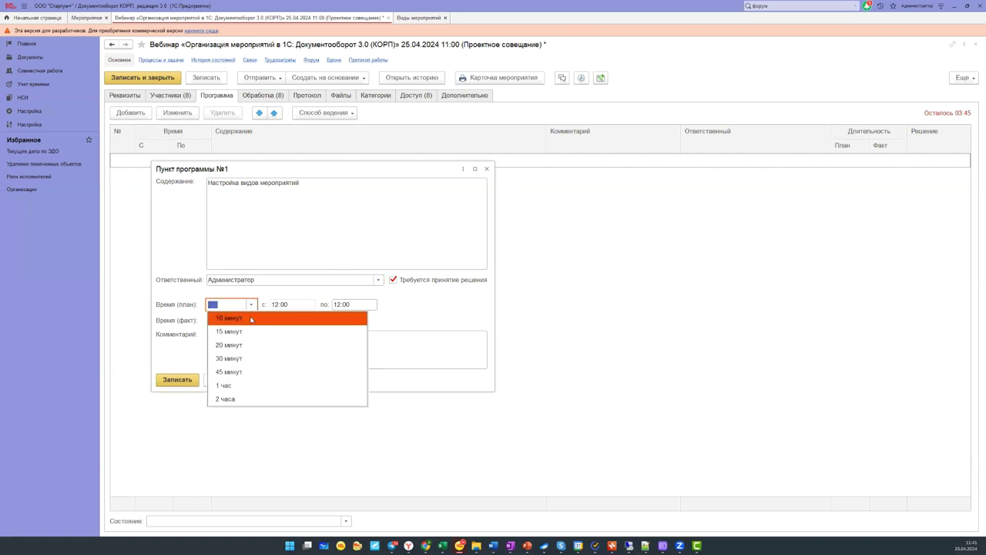
pyautogui.click(250, 318)
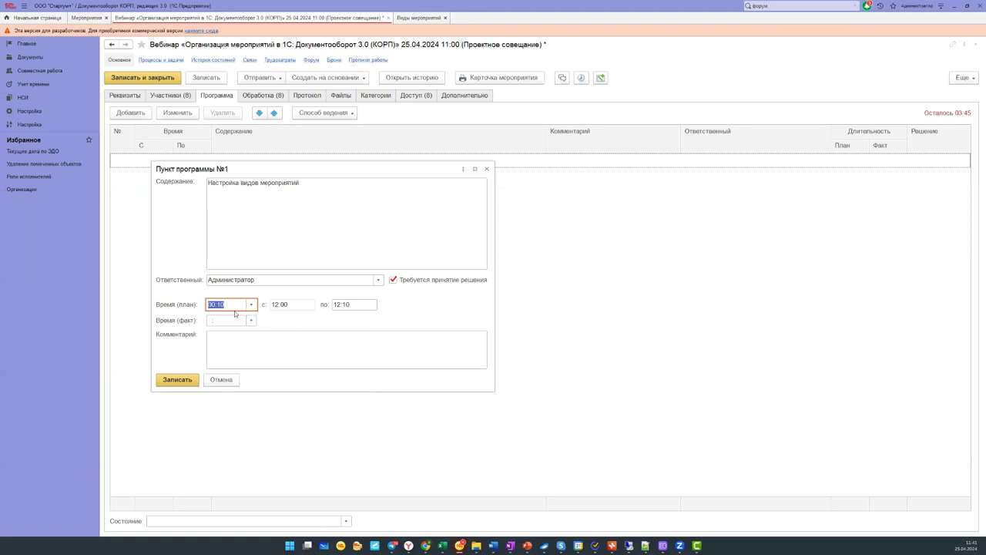
pyautogui.click(243, 306)
pyautogui.press('BackSpace')
pyautogui.press('BackSpace')
pyautogui.press('BackSpace')
pyautogui.press('BackSpace')
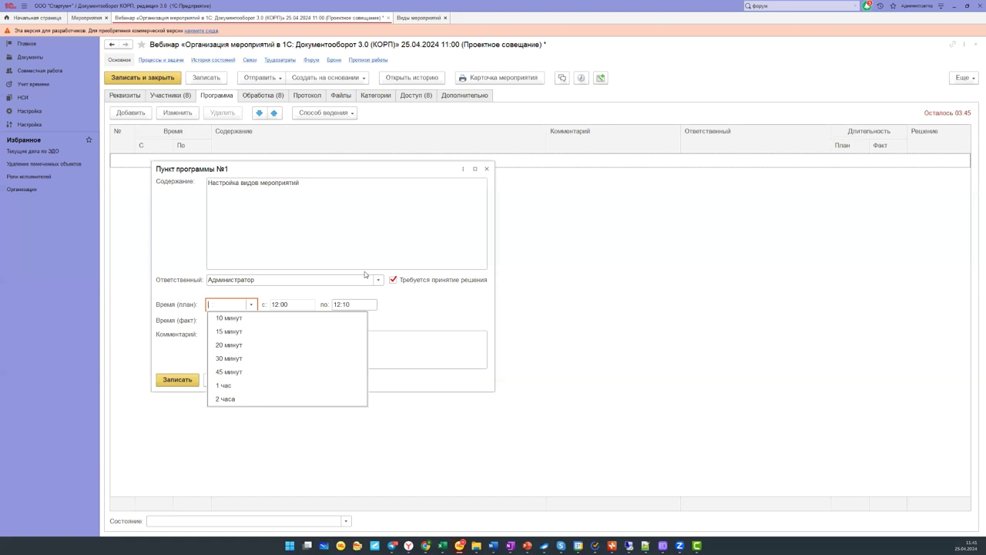
pyautogui.write('00:27')
pyautogui.press('Tab')
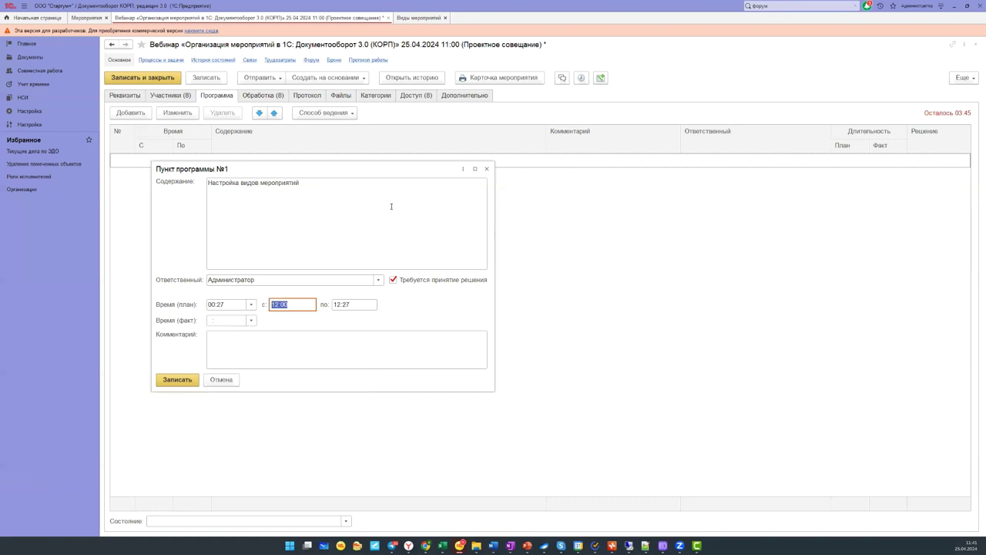
pyautogui.click(165, 380)
# - Add programme item "Настройка обработки документов и использование дополнительных свойств." with the Делопроизводитель responsible and 10 minutes planned, and save it
pyautogui.click(130, 112)
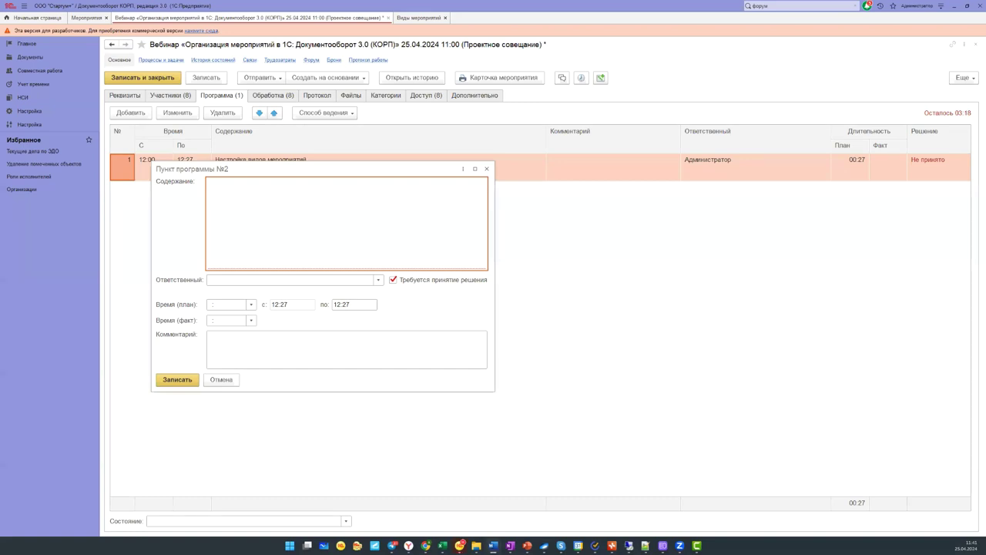
pyautogui.write('Настройка обработки документов и использование дополнительных свойств.')
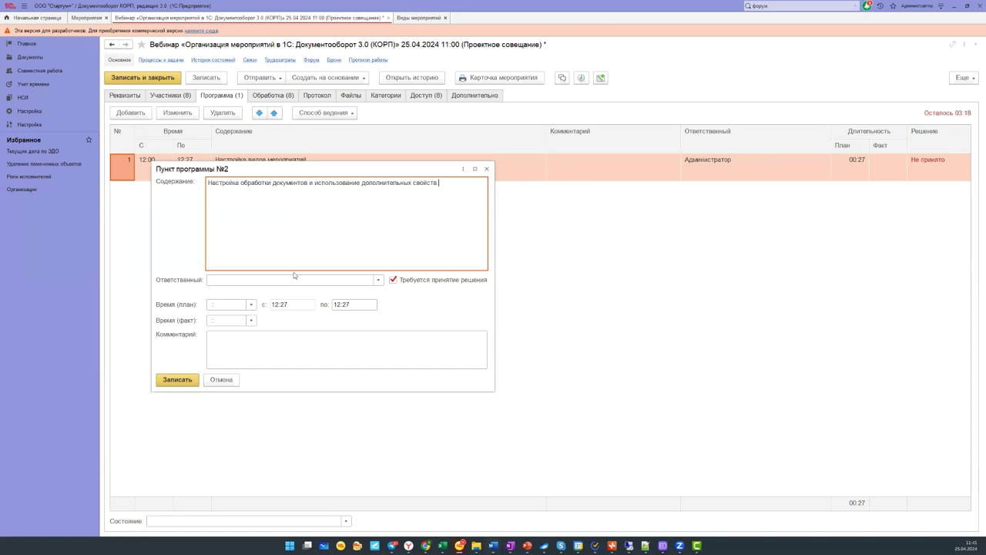
pyautogui.click(378, 280)
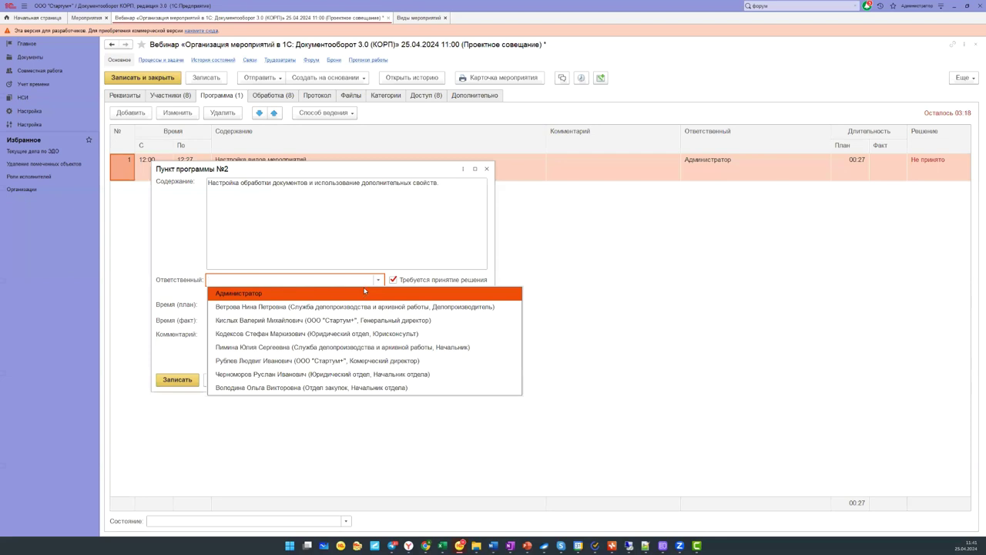
pyautogui.click(362, 307)
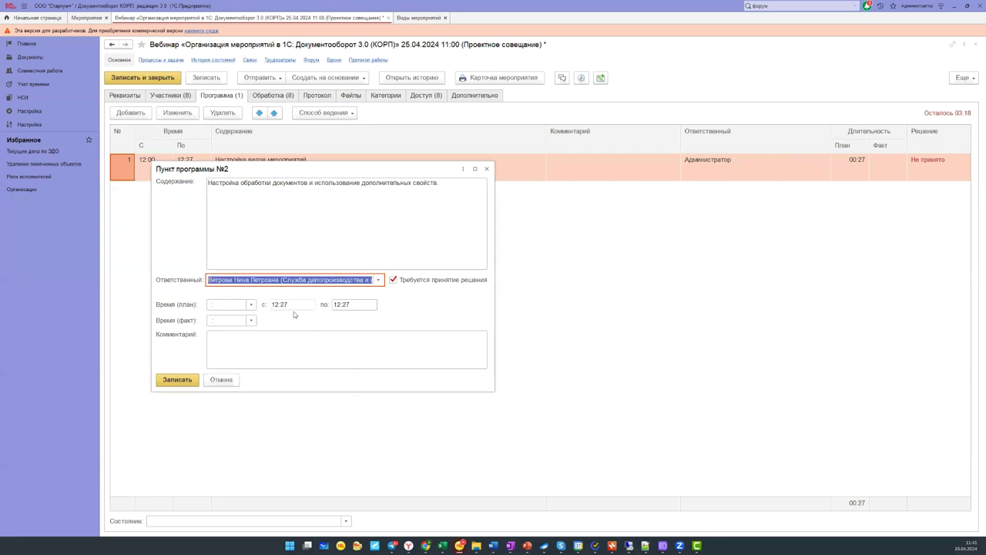
pyautogui.click(250, 305)
pyautogui.click(239, 319)
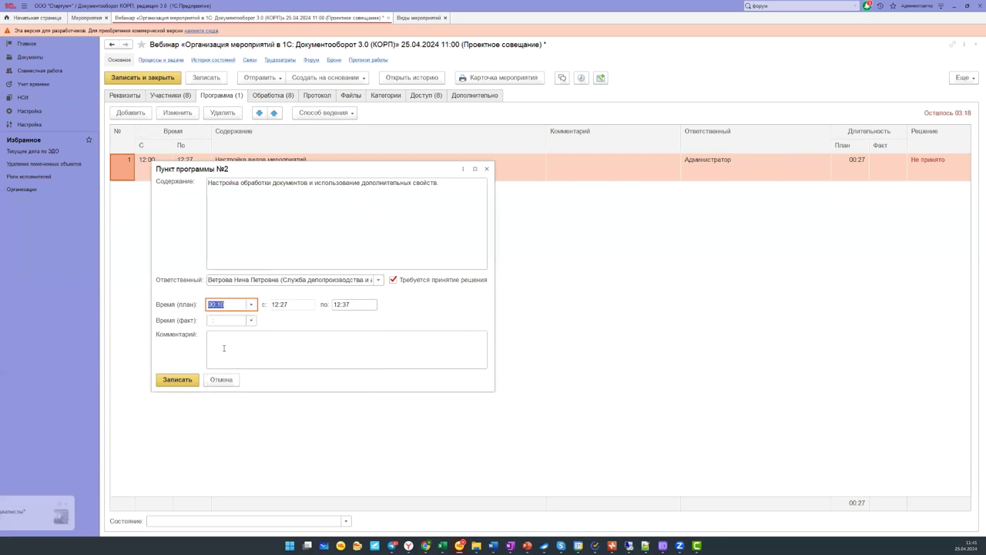
pyautogui.click(183, 381)
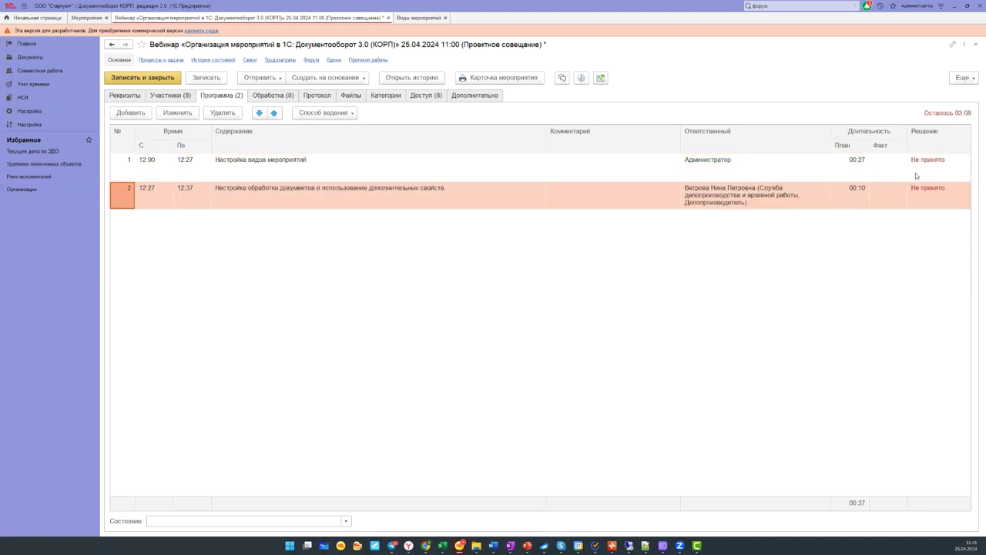
# - Add programme item "Кейс «Порядок ведения протокольных мероприятий и учет выданных поручений»" with the head of Служба делопроизводства и архивной работы responsible and 2 hours planned
pyautogui.click(127, 116)
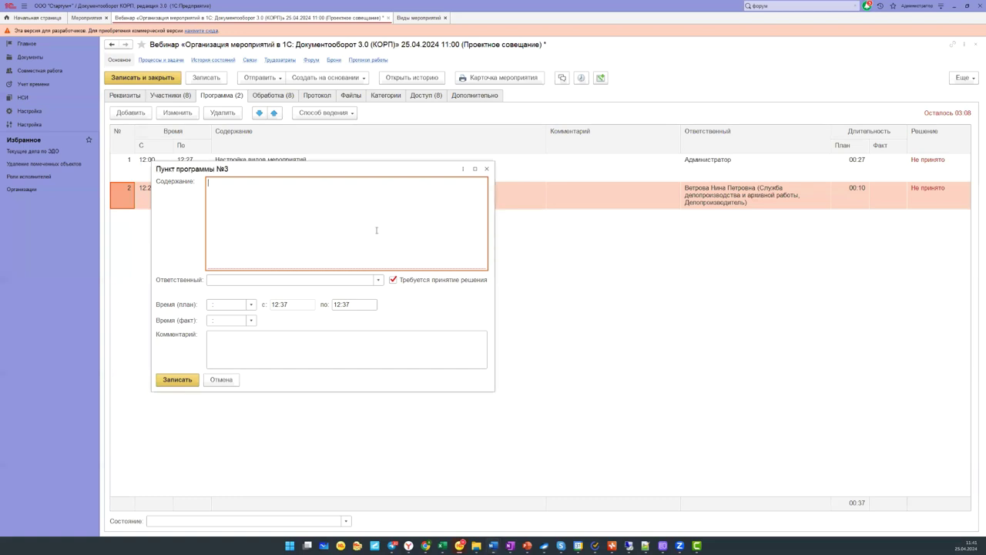
pyautogui.write('Кейс «Порядок ведения протокольных мероприятий и учет выданных поручений»')
pyautogui.click(283, 281)
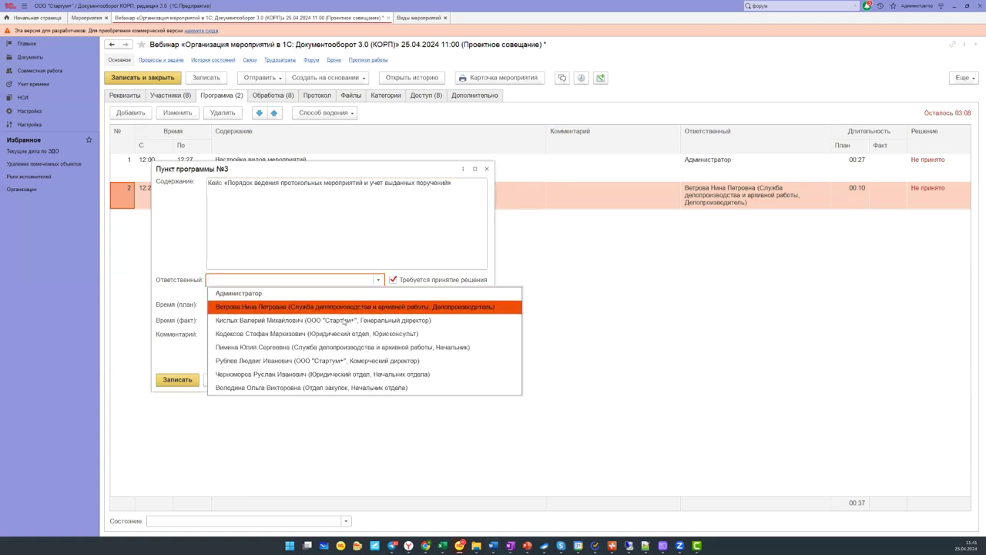
pyautogui.click(332, 349)
pyautogui.click(251, 304)
pyautogui.click(225, 398)
pyautogui.click(177, 379)
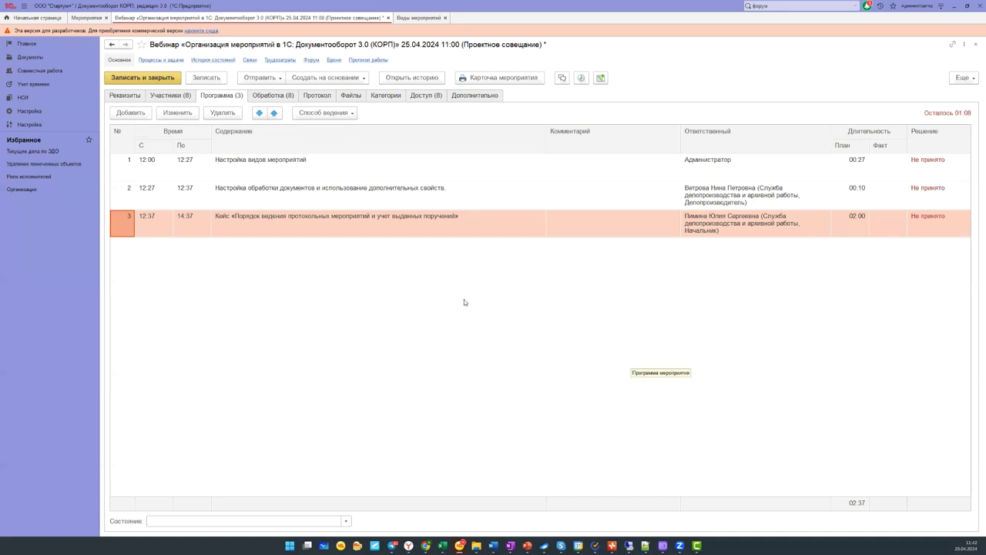
# - In the event details, set the start time to 11:00 and the end time to 12:00
pyautogui.click(129, 95)
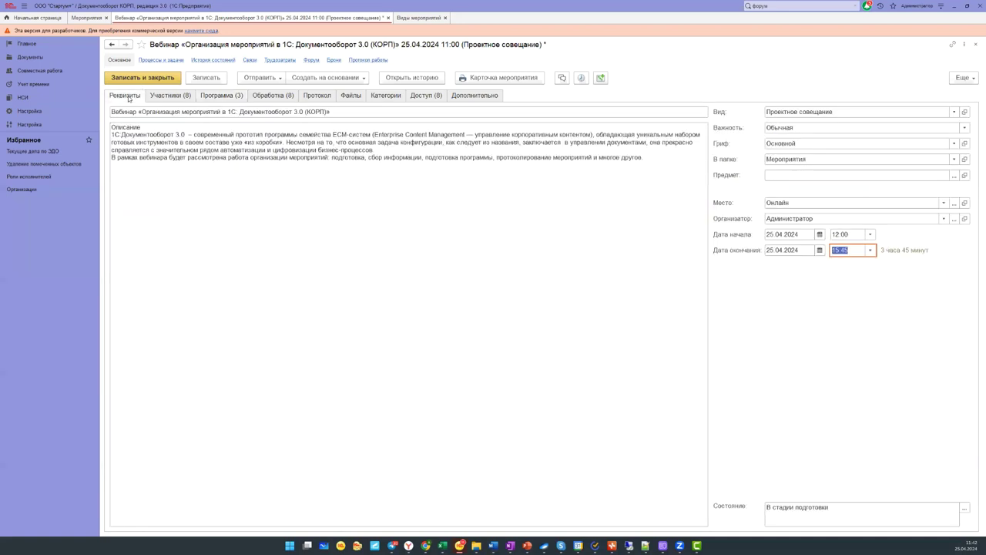
pyautogui.click(871, 235)
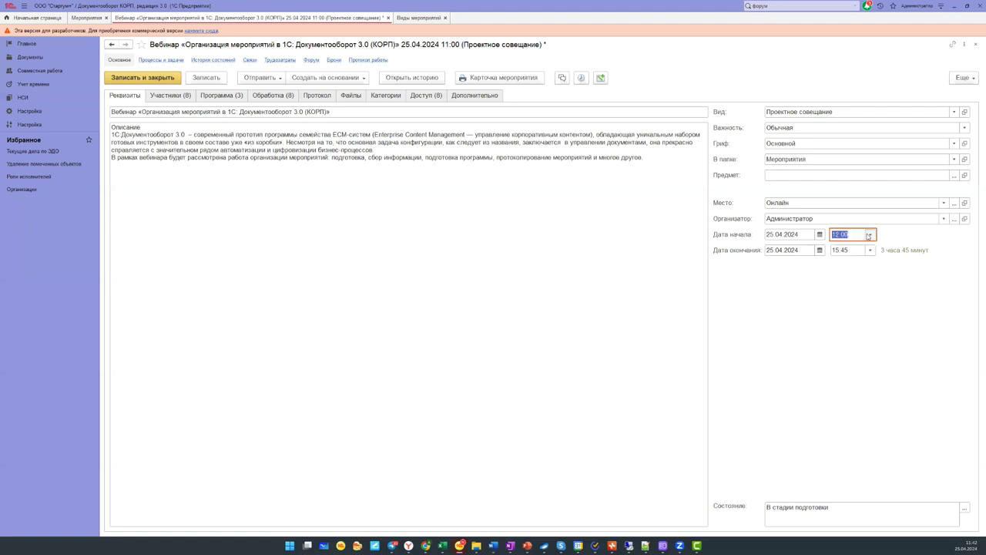
pyautogui.click(841, 356)
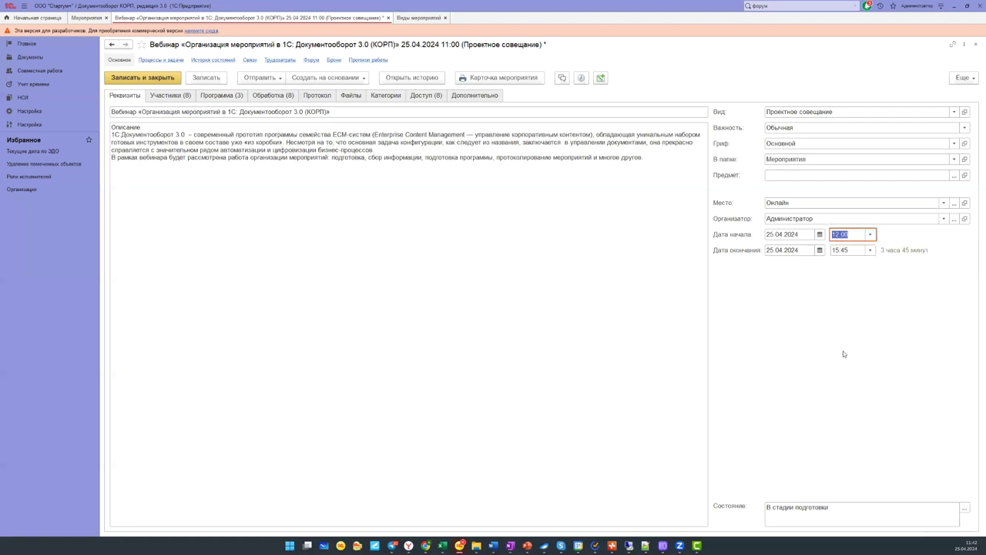
pyautogui.click(870, 250)
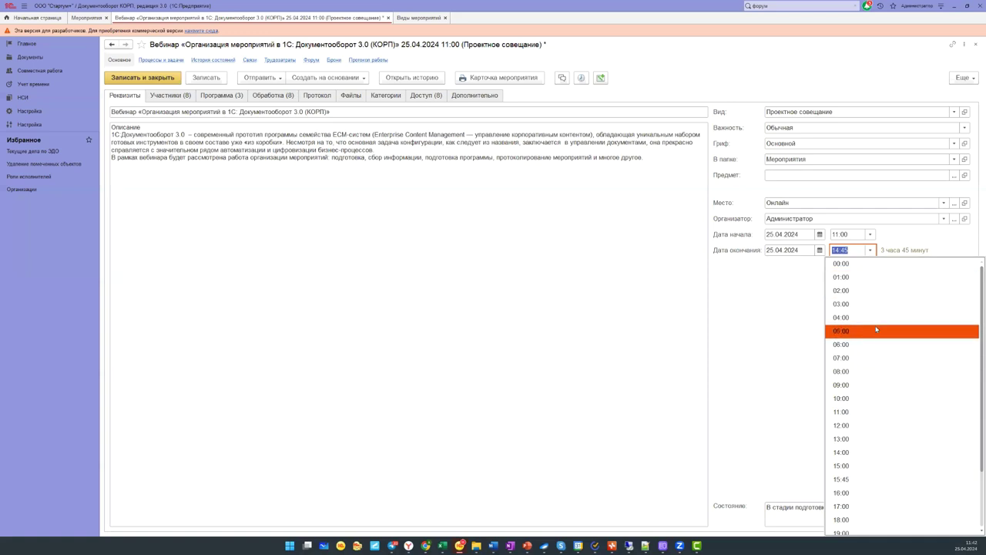
pyautogui.click(857, 360)
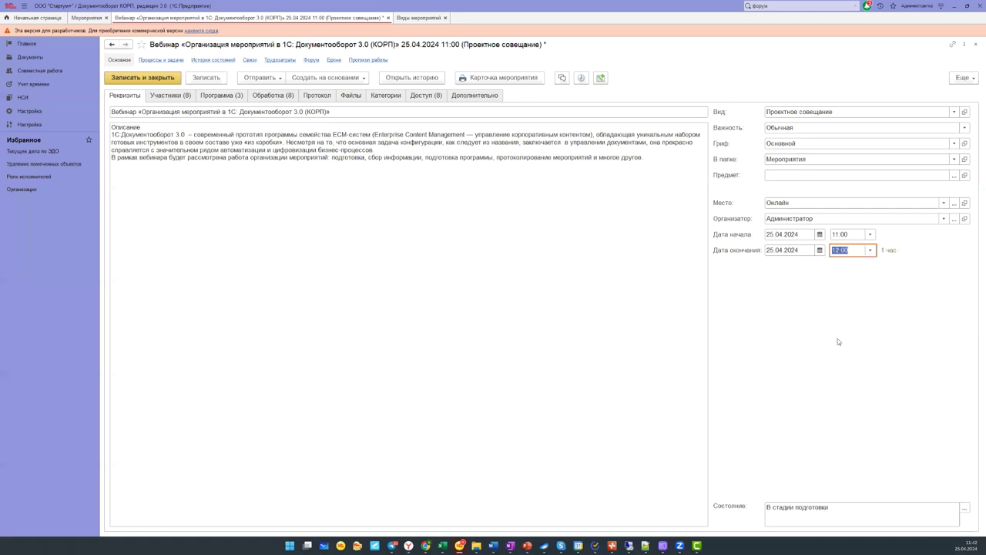
# - Shorten the planned duration of the third programme item, the «Кейс» topic, to 15 minutes and save it
pyautogui.click(224, 96)
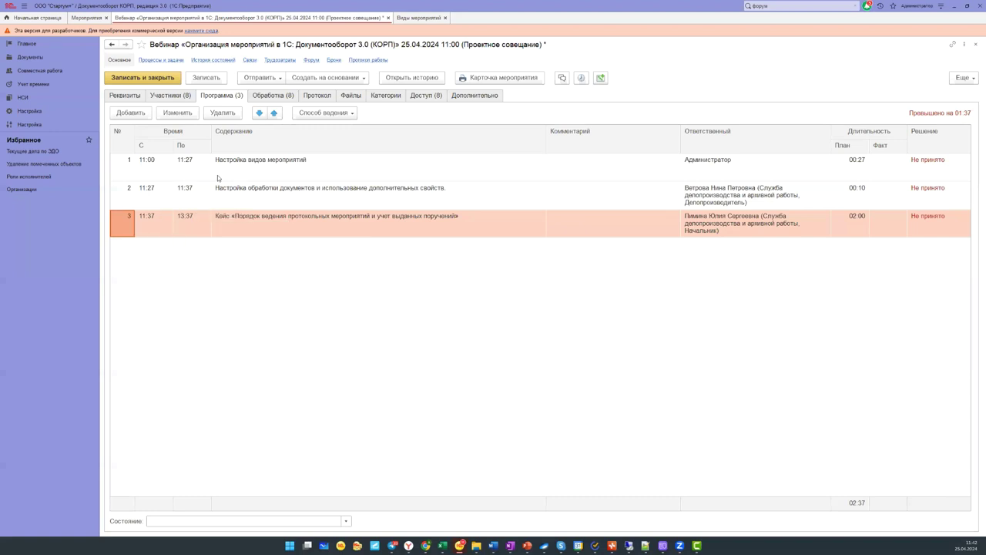
pyautogui.doubleClick(176, 221)
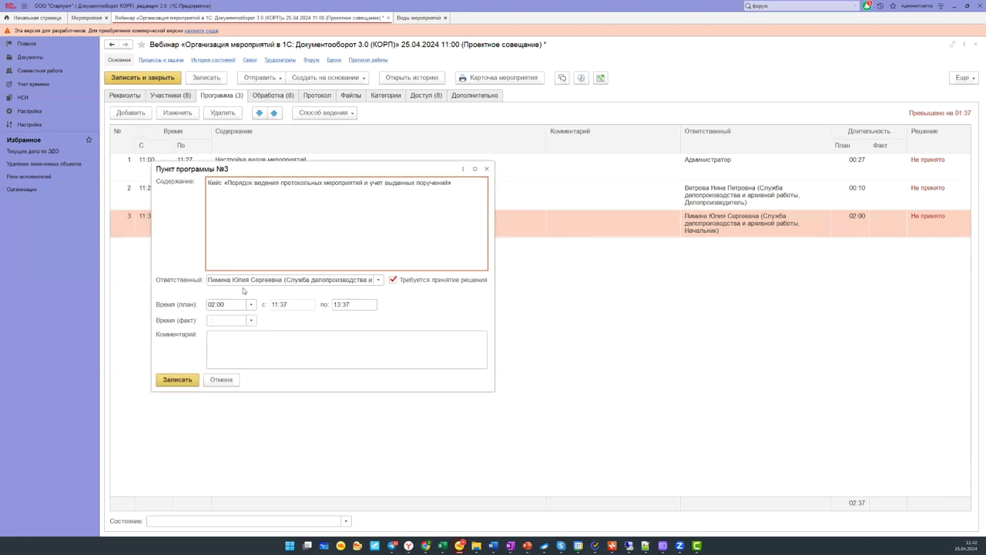
pyautogui.click(250, 304)
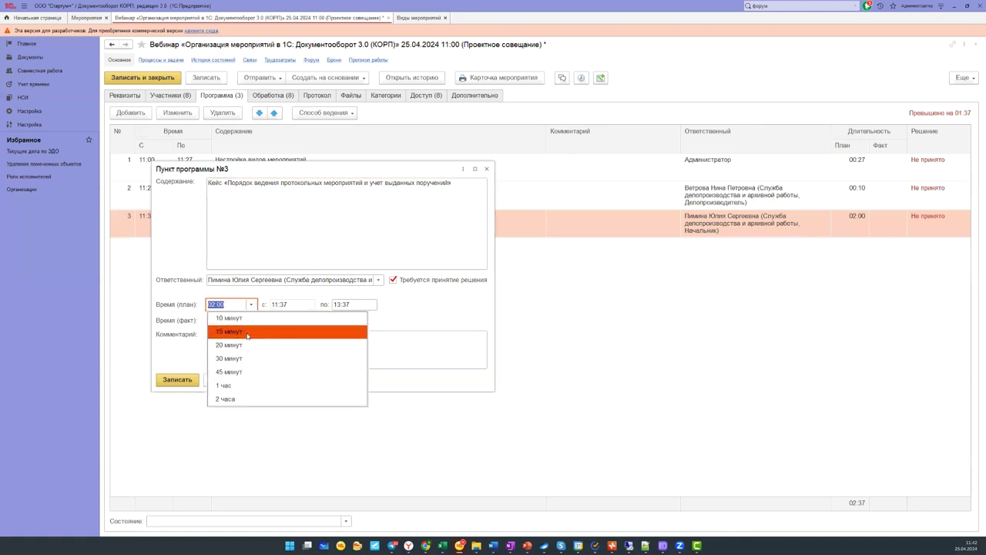
pyautogui.click(248, 332)
pyautogui.click(171, 380)
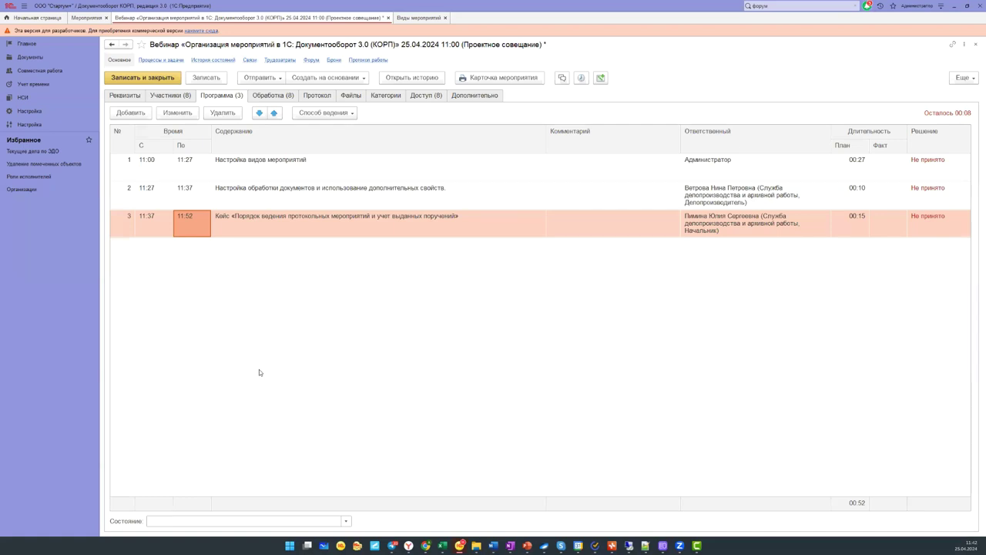
# - Add programme item "Разное" with Администратор responsible and a planned duration of 00:08, and save it
pyautogui.click(131, 112)
pyautogui.write('Разное')
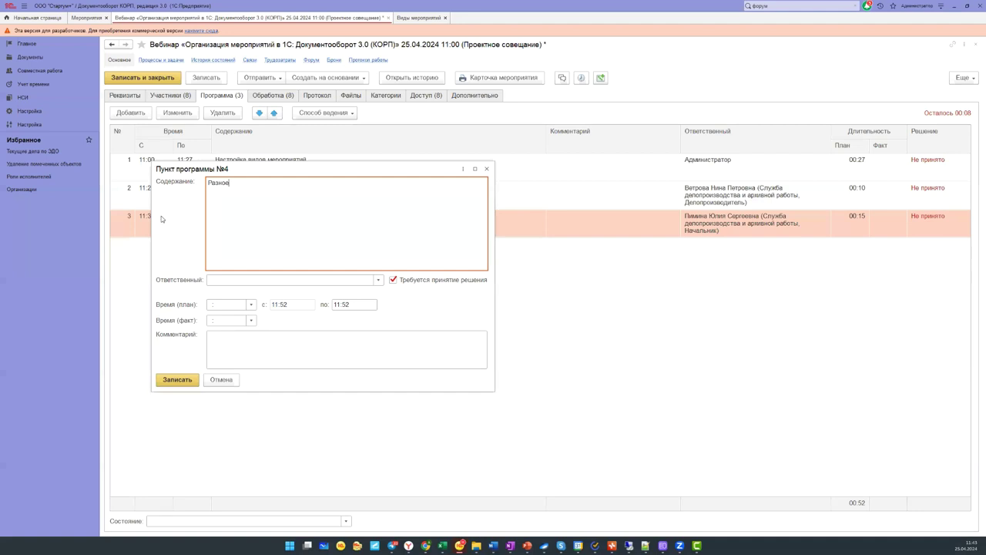
pyautogui.click(228, 304)
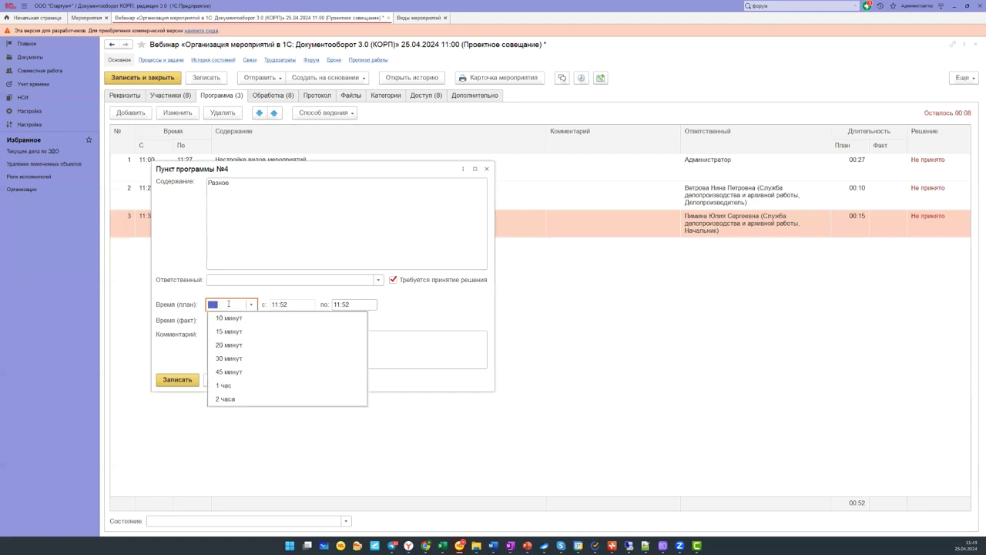
pyautogui.write('00:08')
pyautogui.click(331, 298)
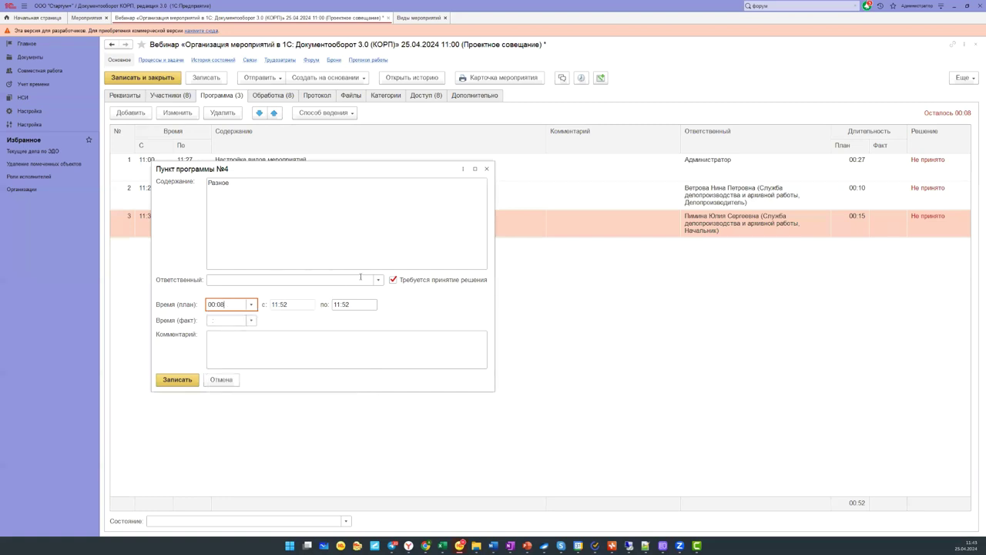
pyautogui.click(377, 280)
pyautogui.click(239, 289)
pyautogui.click(368, 353)
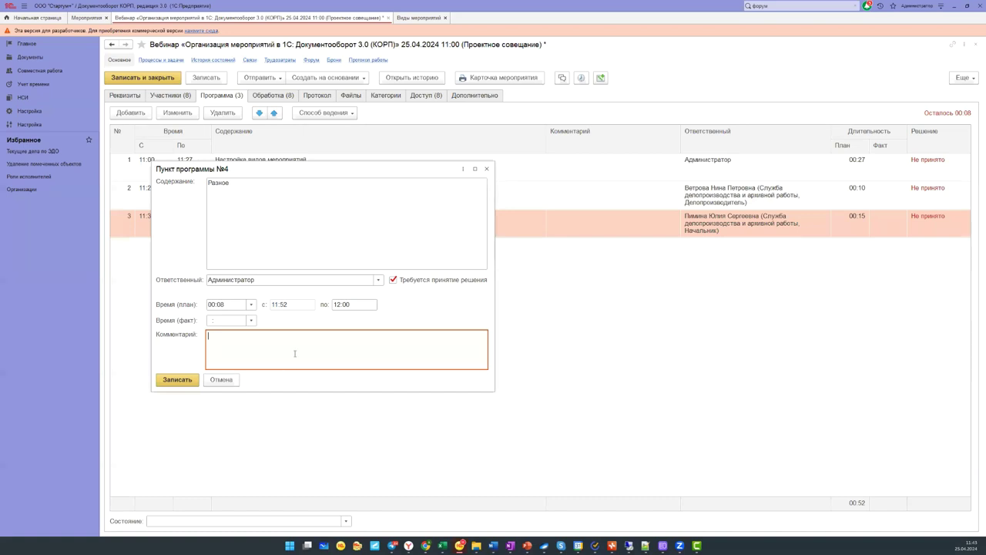
pyautogui.click(177, 380)
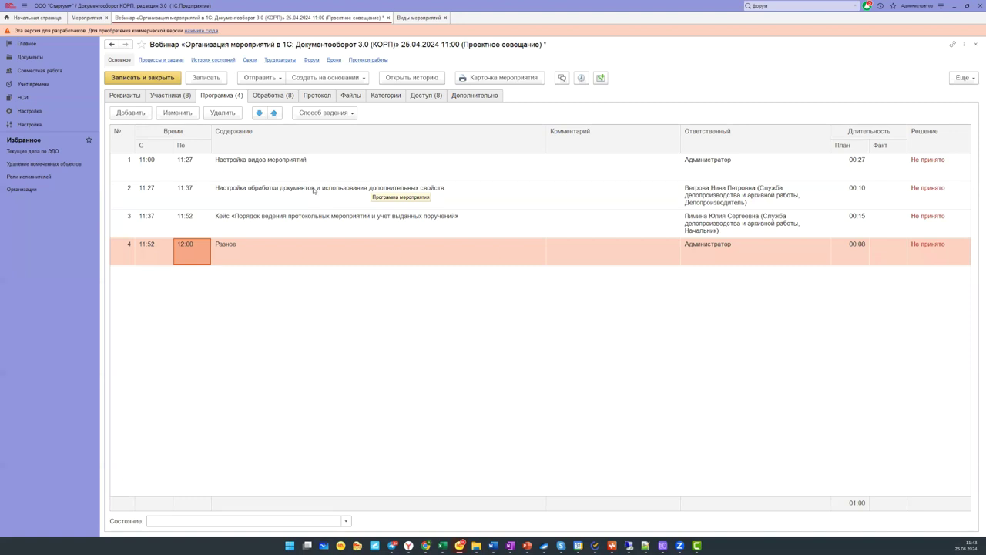
# - Dismiss the task notification and review the options for keeping the programme, leaving «В таблице» selected
pyautogui.click(332, 114)
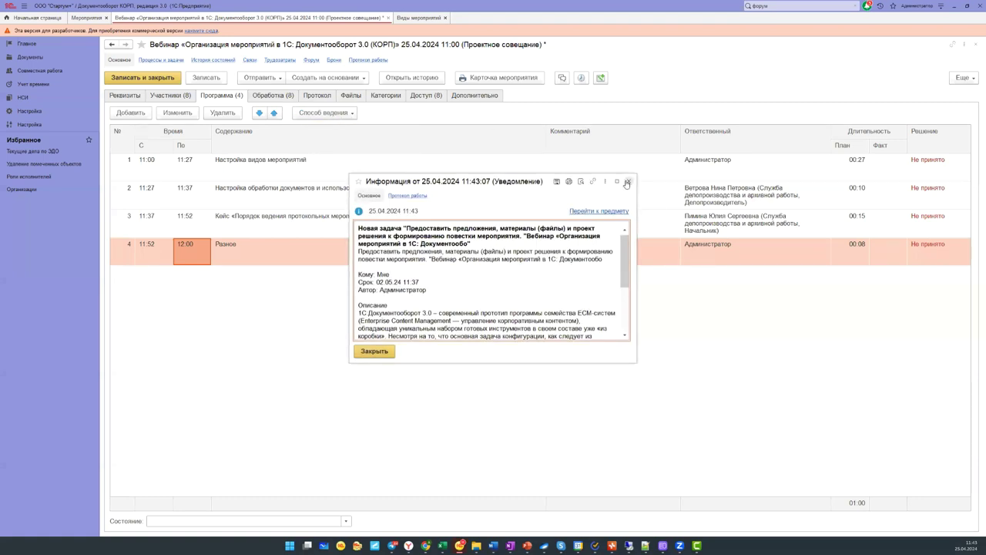
pyautogui.click(629, 181)
pyautogui.click(313, 112)
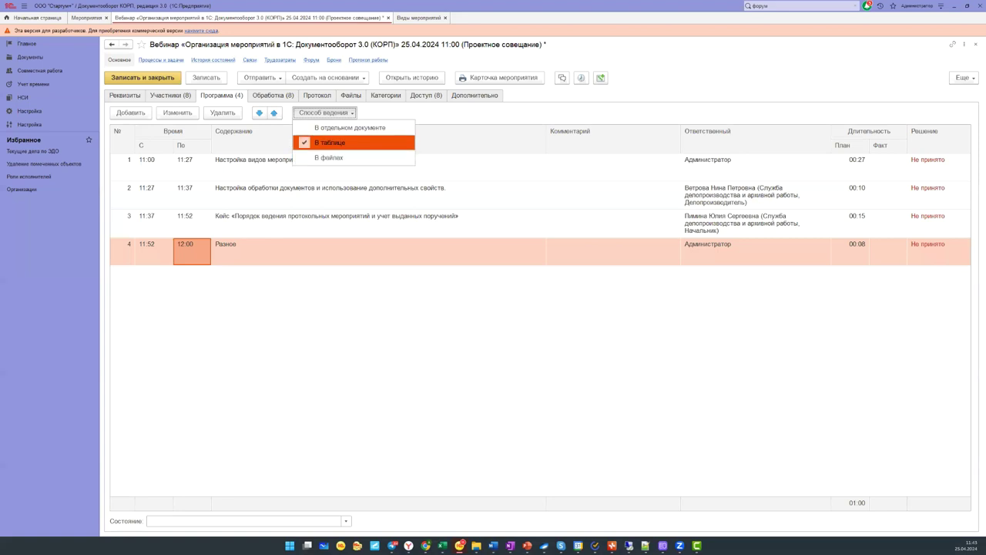
pyautogui.press('Return')
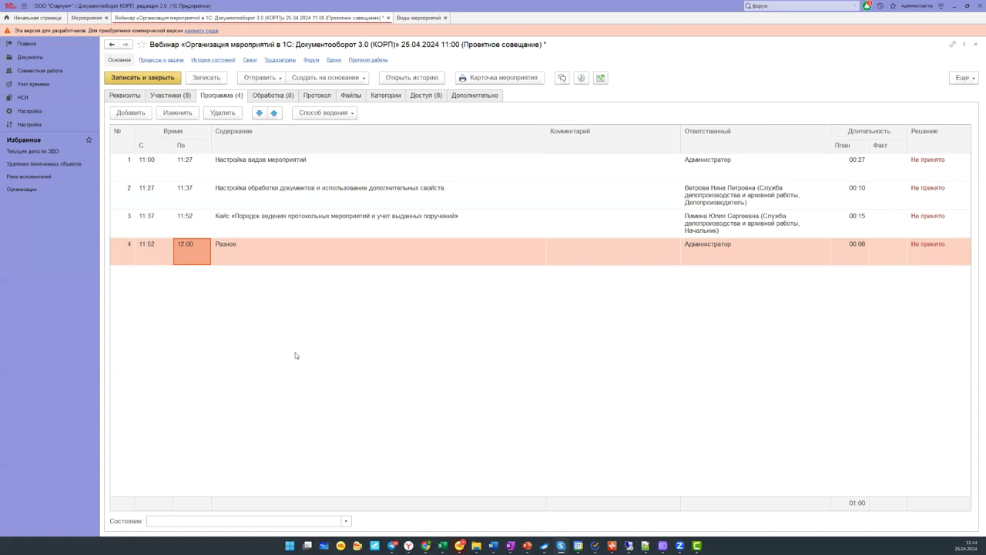
pyautogui.click(263, 98)
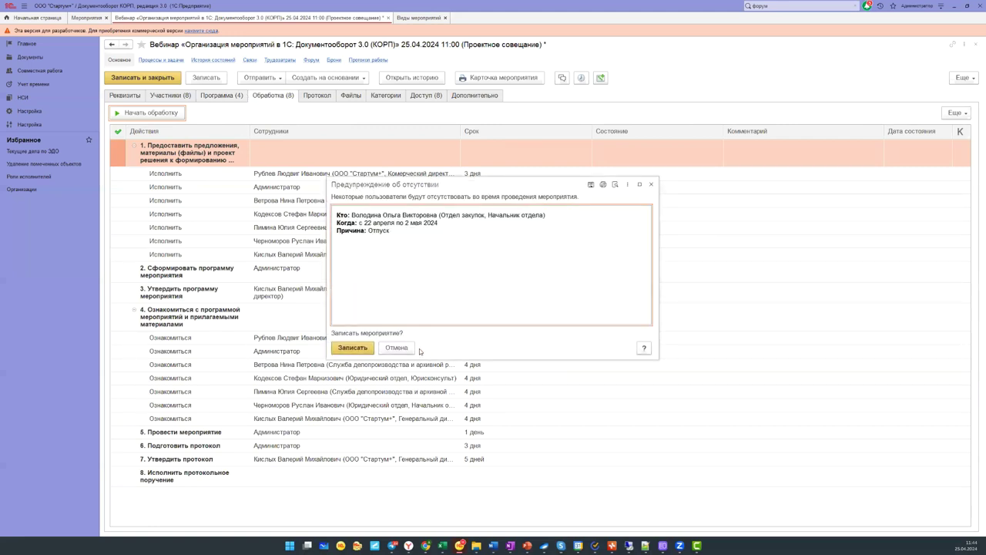
pyautogui.click(392, 347)
pyautogui.click(216, 98)
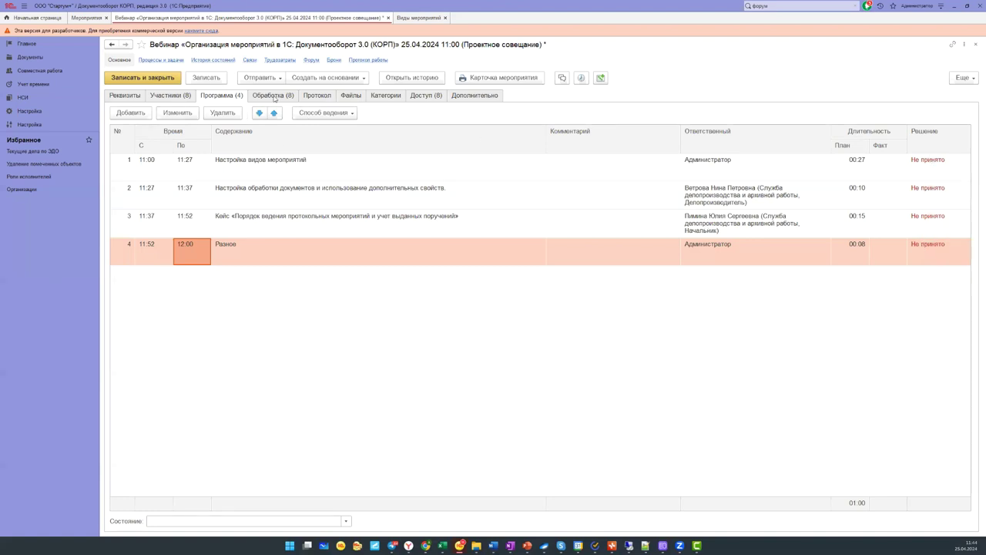
# - Save the event from its processing section despite the participant's absence, and start the event's processing
pyautogui.click(271, 96)
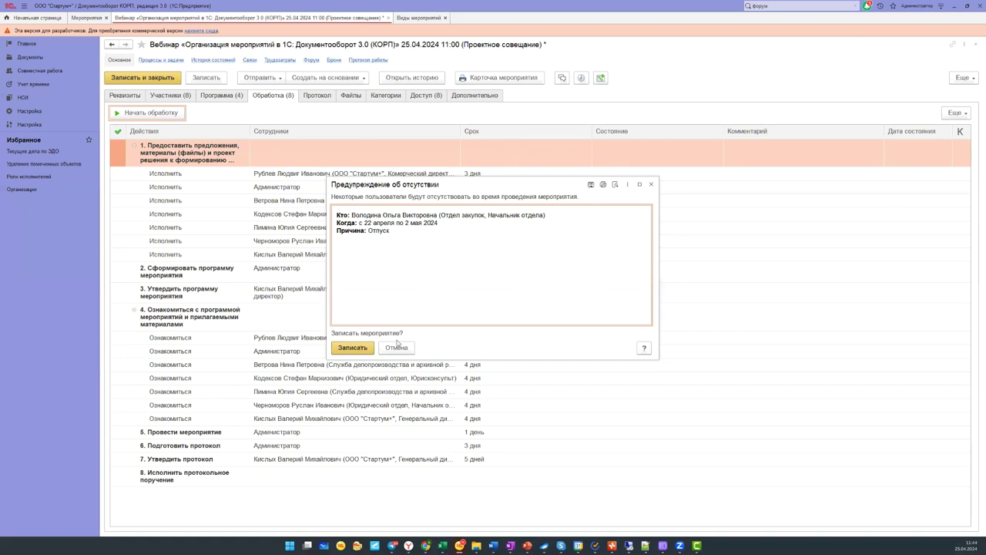
pyautogui.click(353, 348)
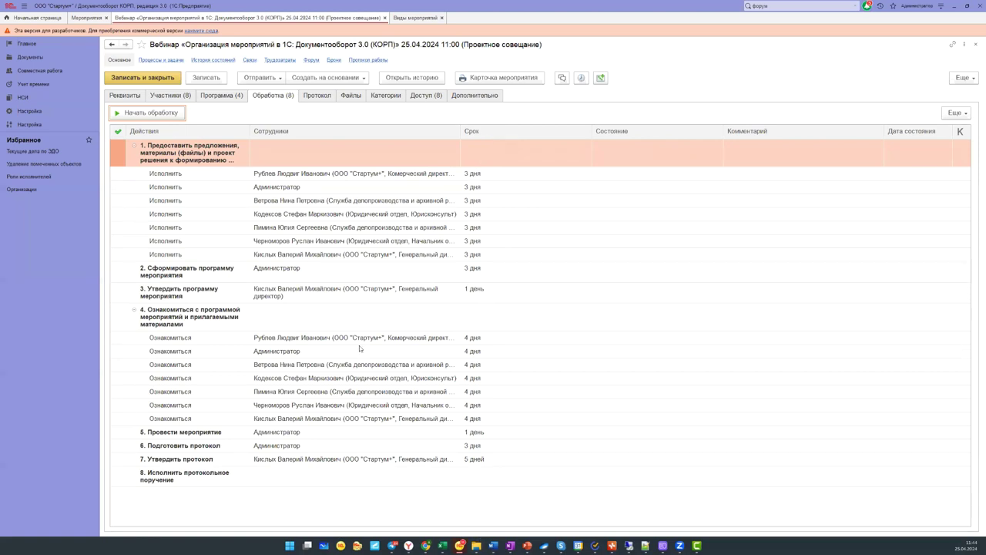
pyautogui.click(153, 115)
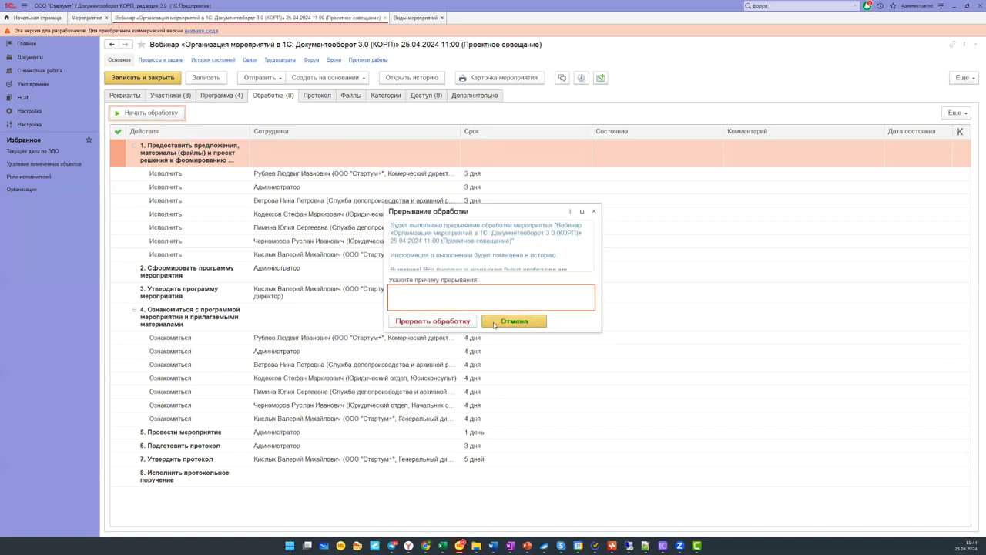
pyautogui.click(594, 211)
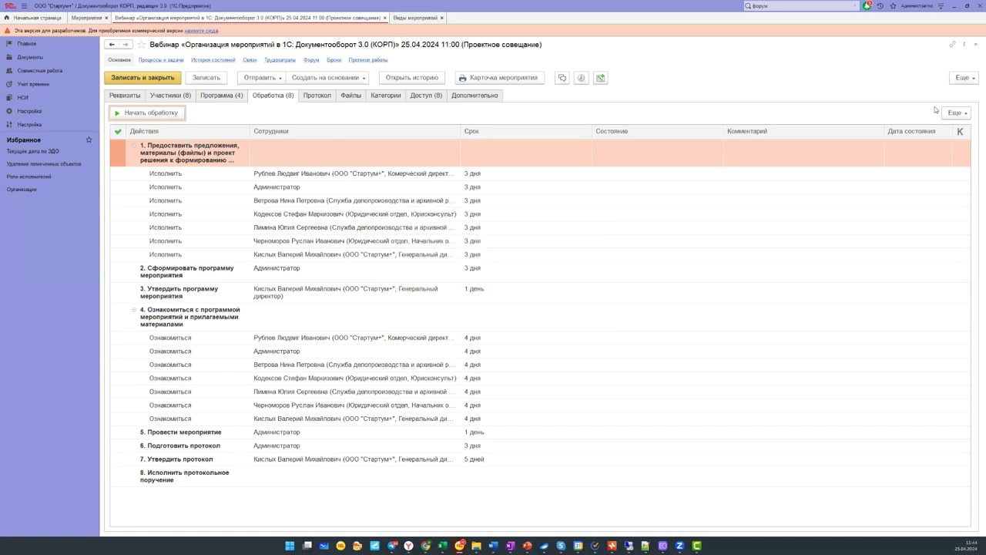
pyautogui.click(383, 255)
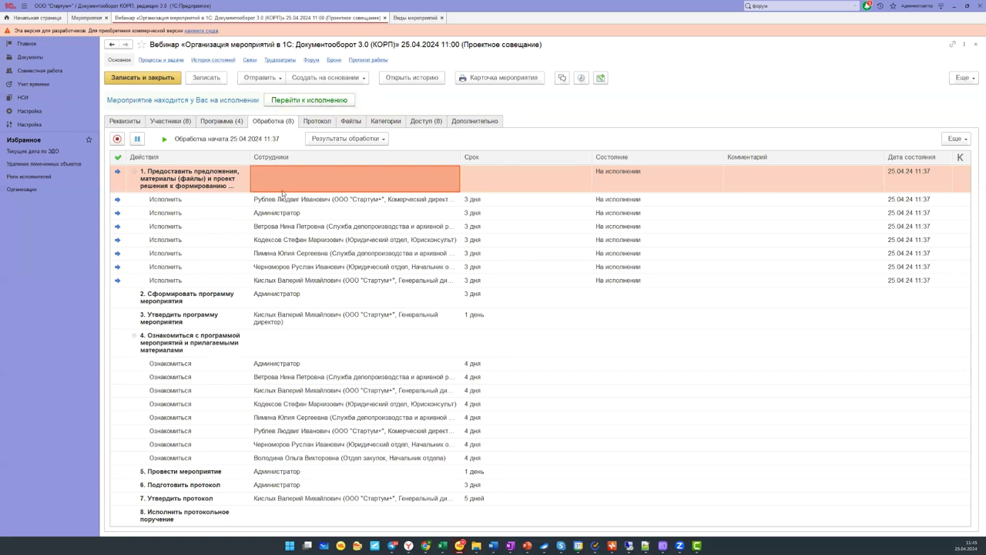
# - Try to send invitations to the event's participants from the participant list
pyautogui.click(347, 139)
pyautogui.click(203, 144)
pyautogui.click(178, 123)
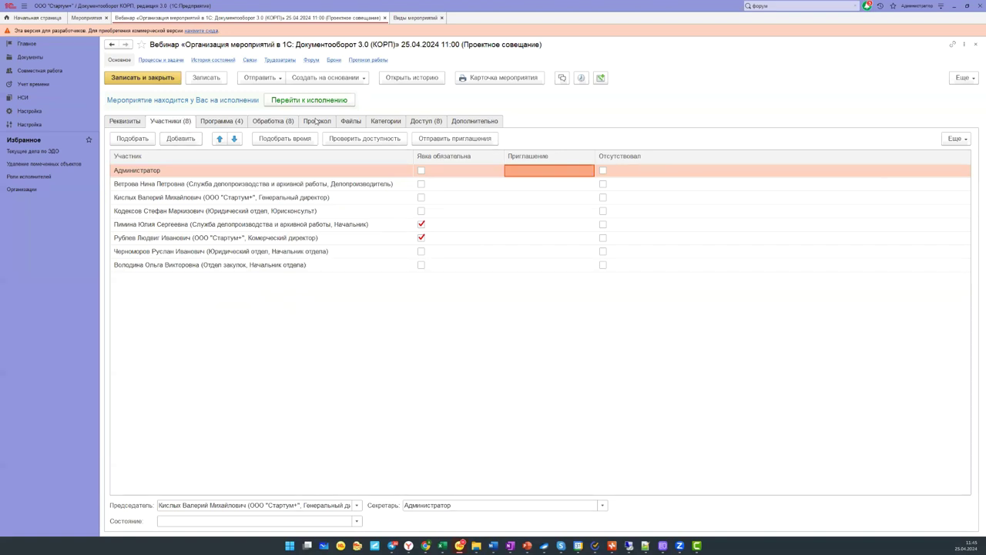
pyautogui.click(433, 144)
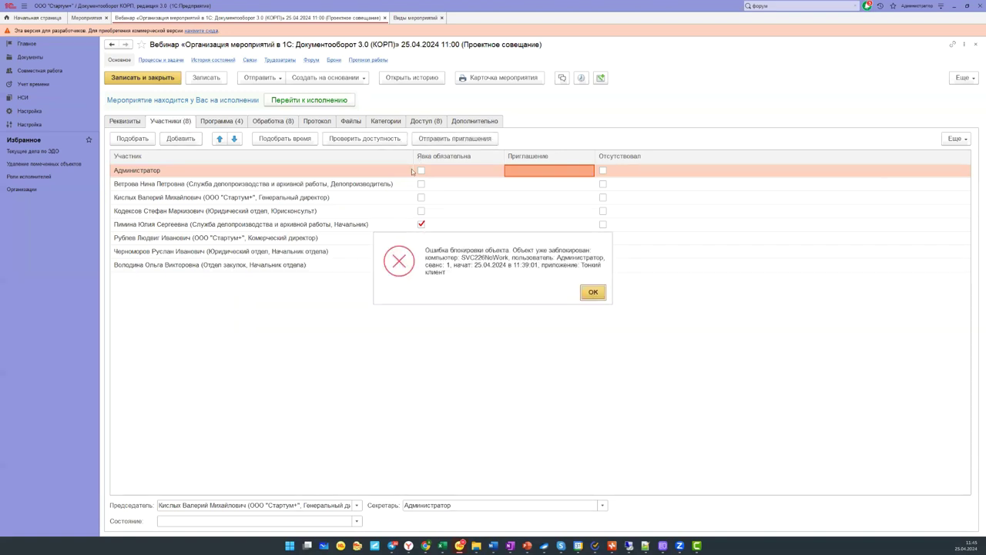
pyautogui.click(601, 292)
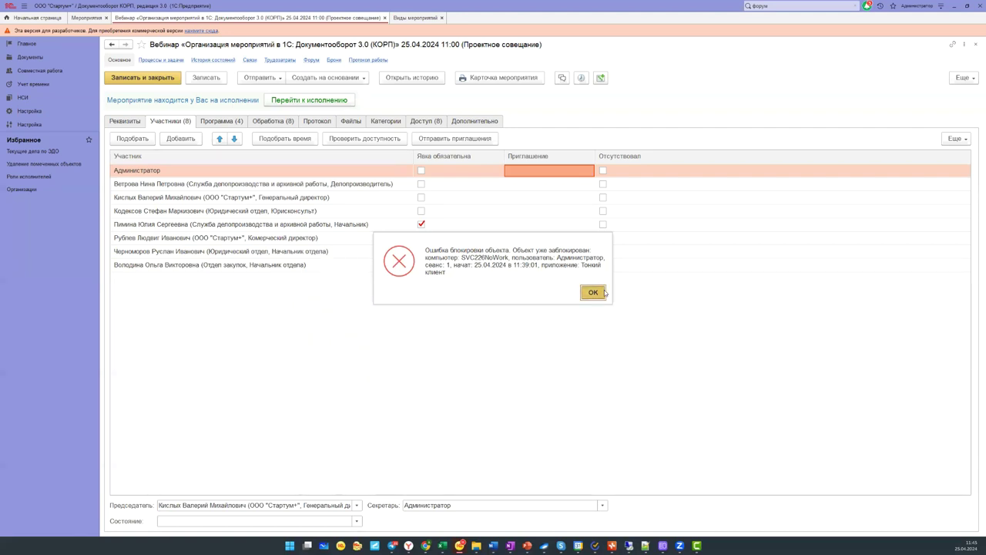
# - Close the «Виды мероприятий» list, and save and close the webinar event
pyautogui.click(442, 17)
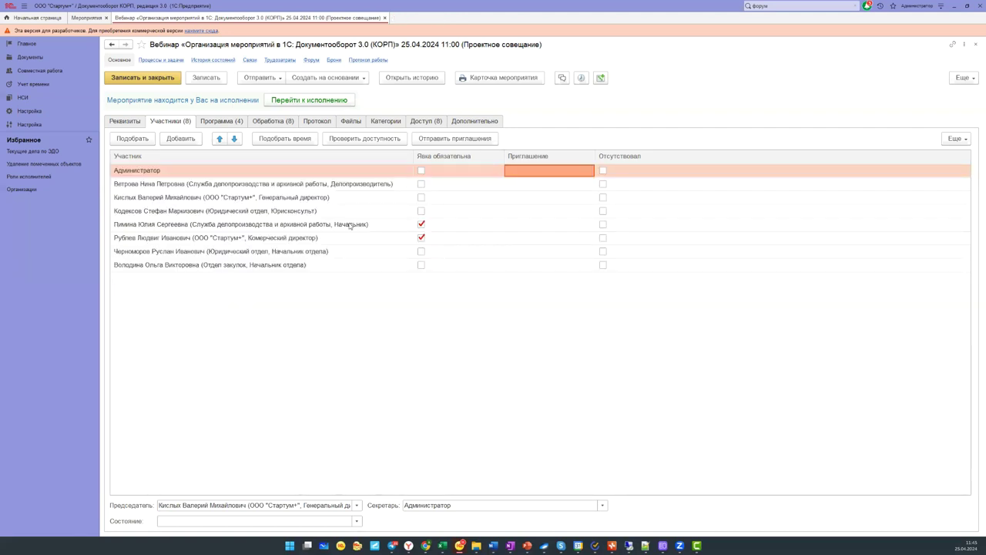
pyautogui.click(170, 80)
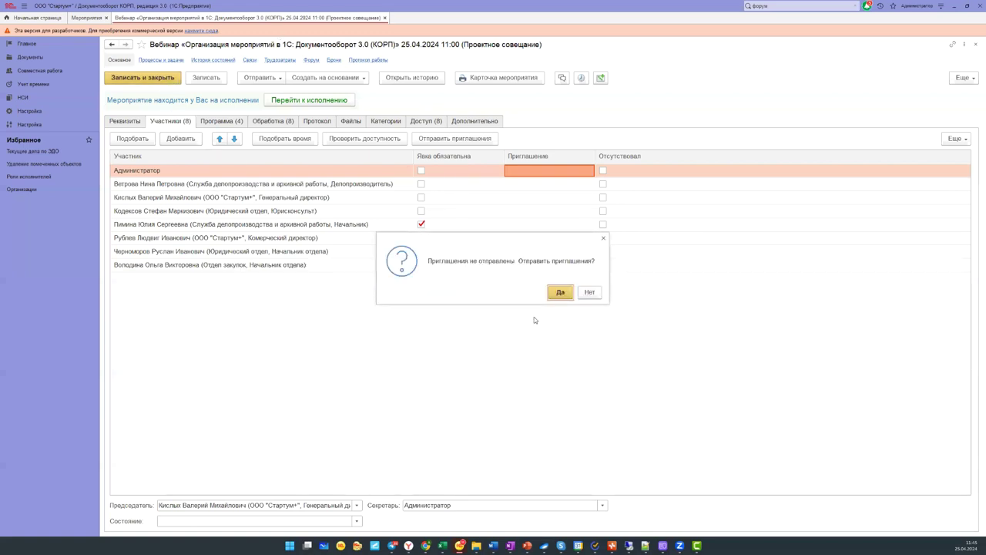
# - Try to send the invitations to the webinar's participants, and close the event card
pyautogui.click(569, 292)
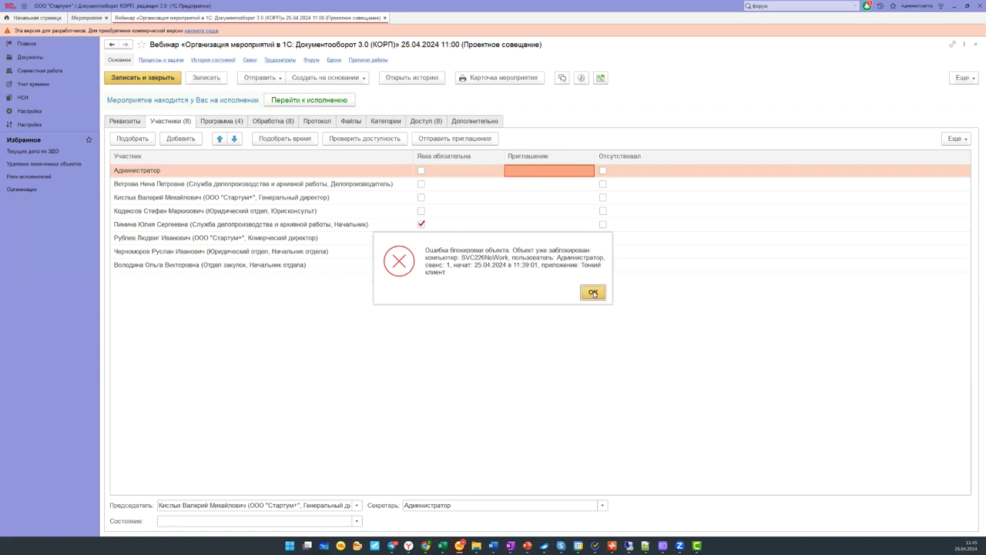
pyautogui.click(594, 292)
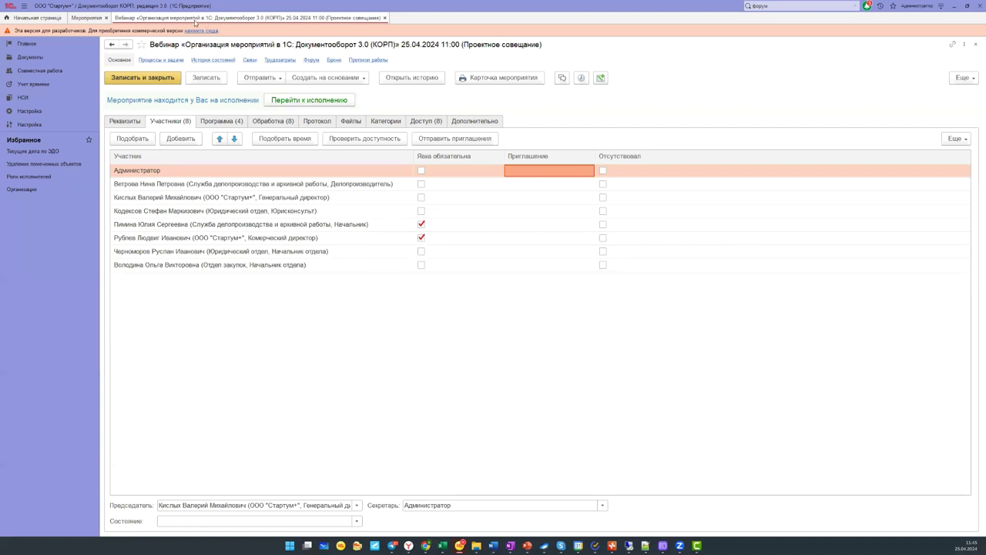
pyautogui.press('Escape')
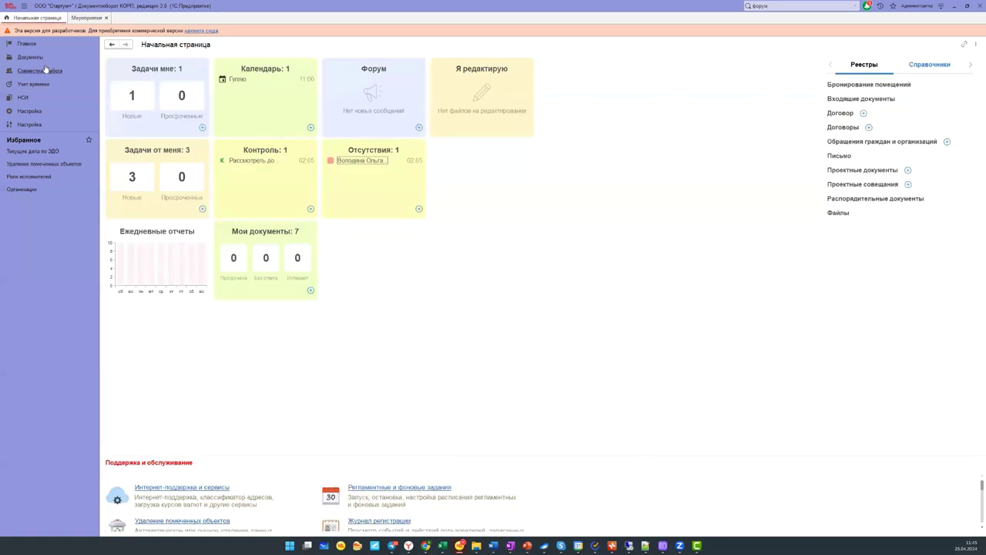
# - Reopen the 25.04.2024 webinar from the events list and send the invitations to its participants
pyautogui.click(85, 19)
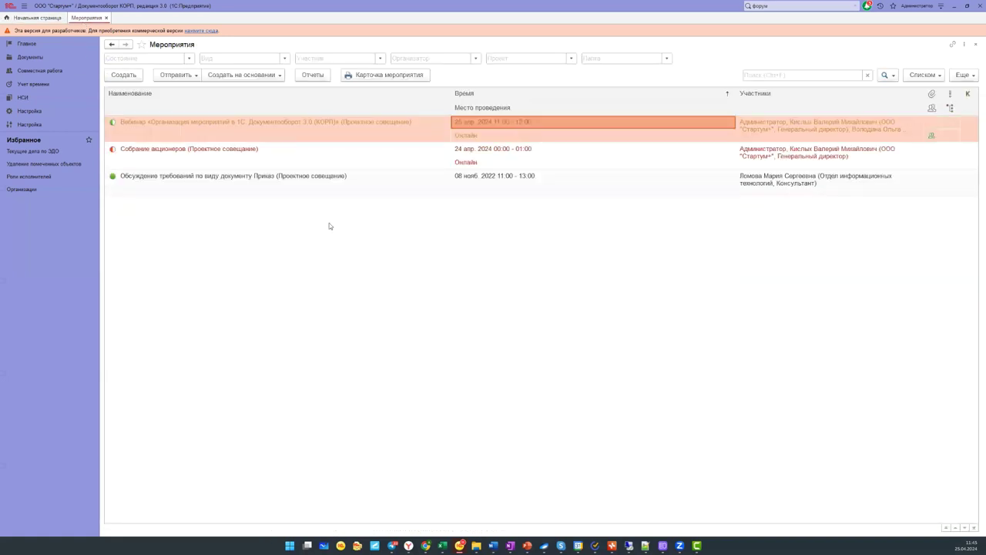
pyautogui.doubleClick(271, 132)
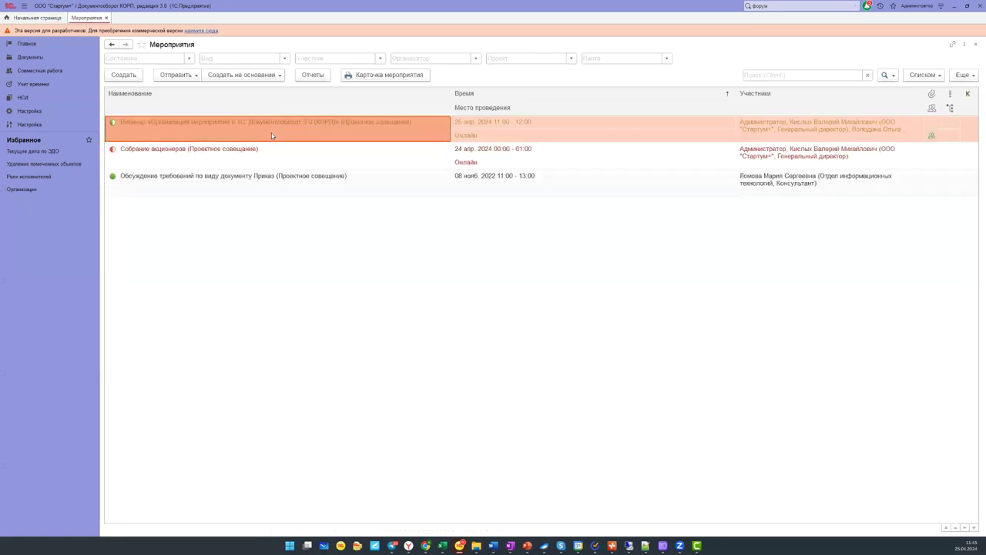
pyautogui.press('Escape')
pyautogui.click(228, 151)
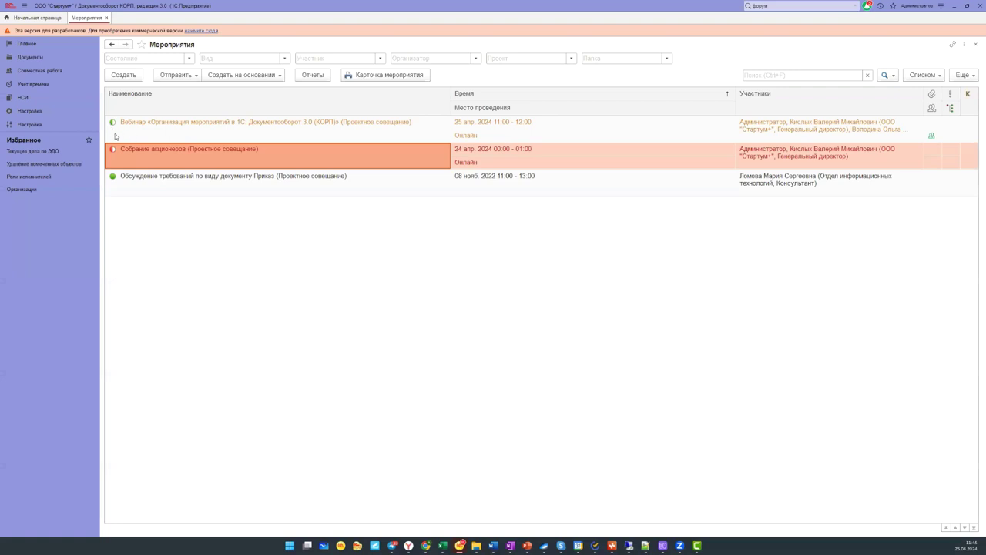
pyautogui.doubleClick(163, 127)
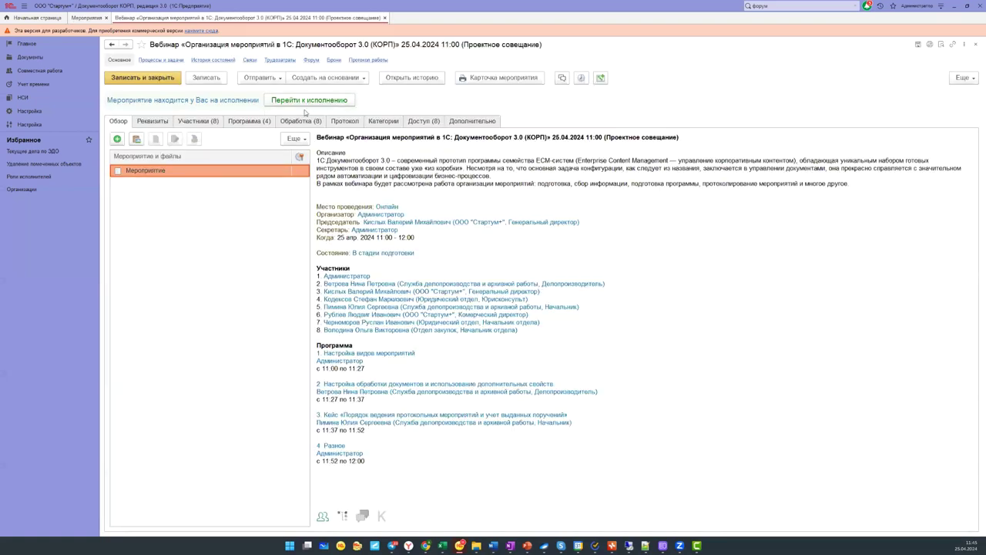
pyautogui.click(253, 123)
pyautogui.click(218, 121)
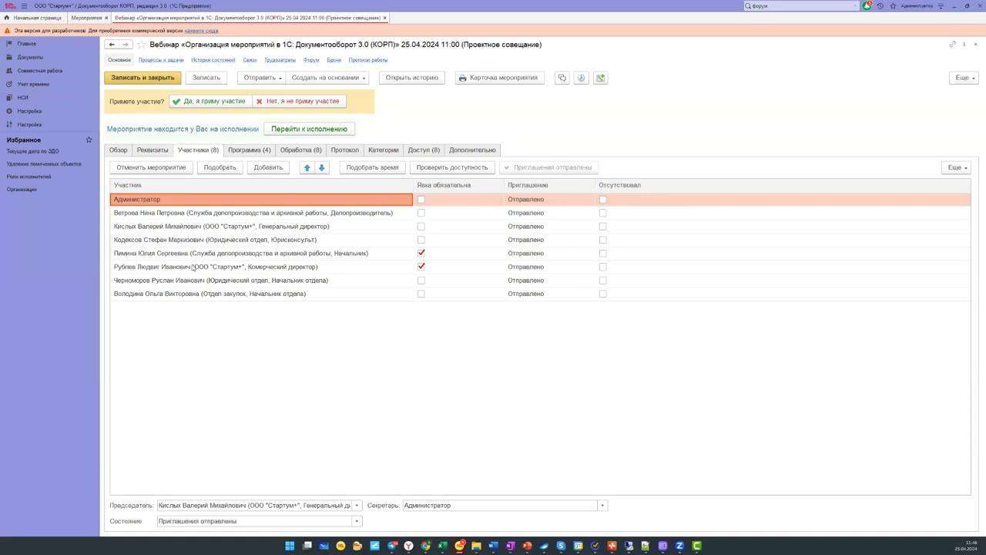
# - Accept participation in the webinar, continuing despite the busy time
pyautogui.click(222, 101)
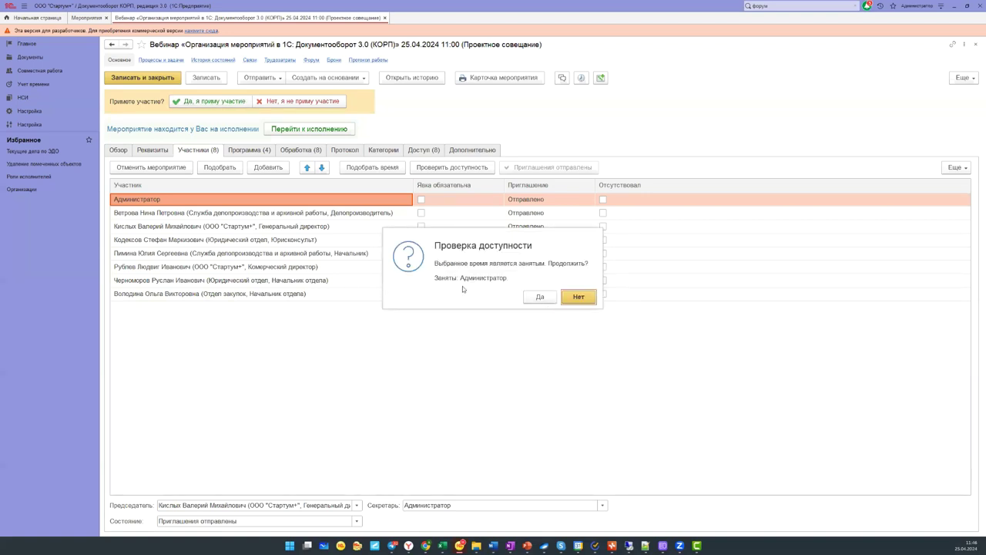
pyautogui.click(542, 297)
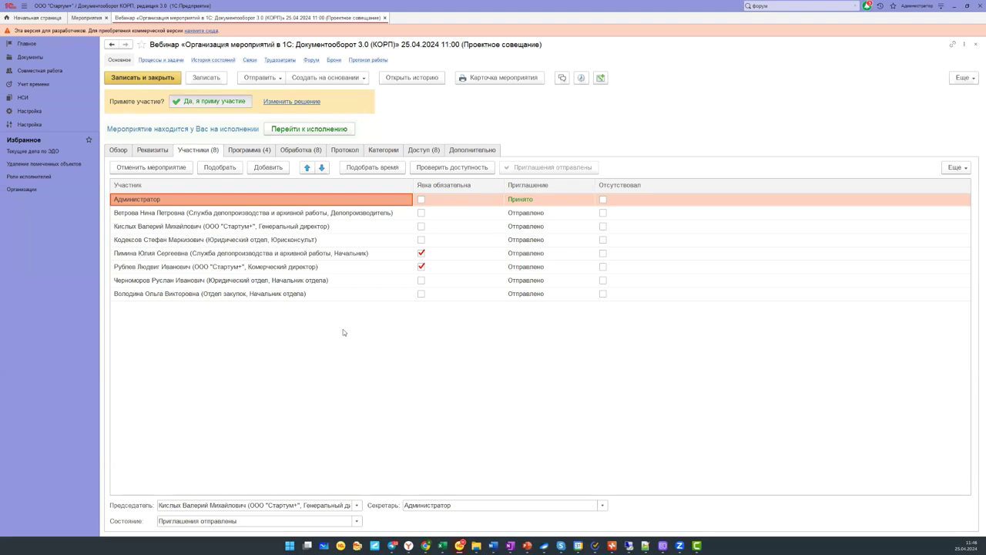
# - View the invitation status options for the second participant without changing the status
pyautogui.click(541, 239)
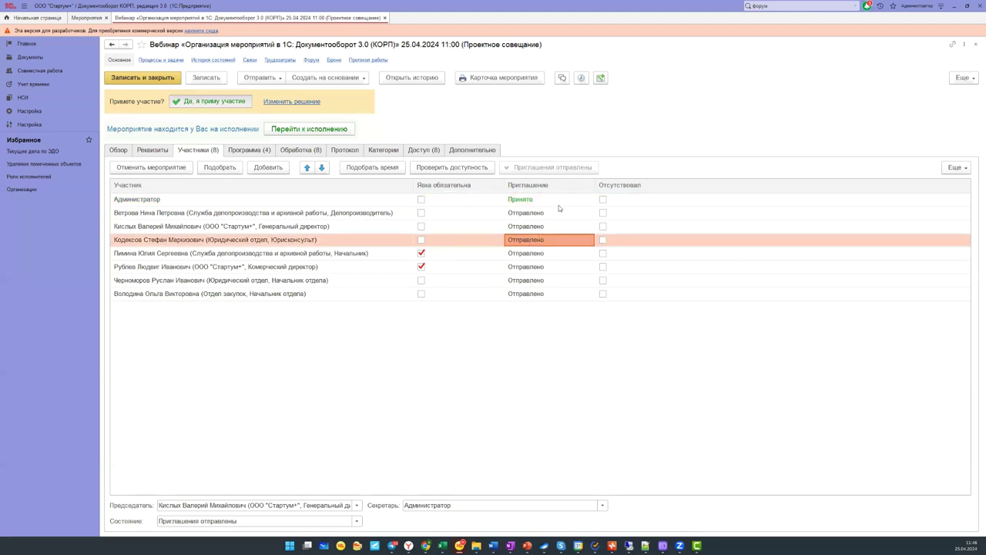
pyautogui.click(560, 205)
pyautogui.click(568, 217)
pyautogui.click(568, 217)
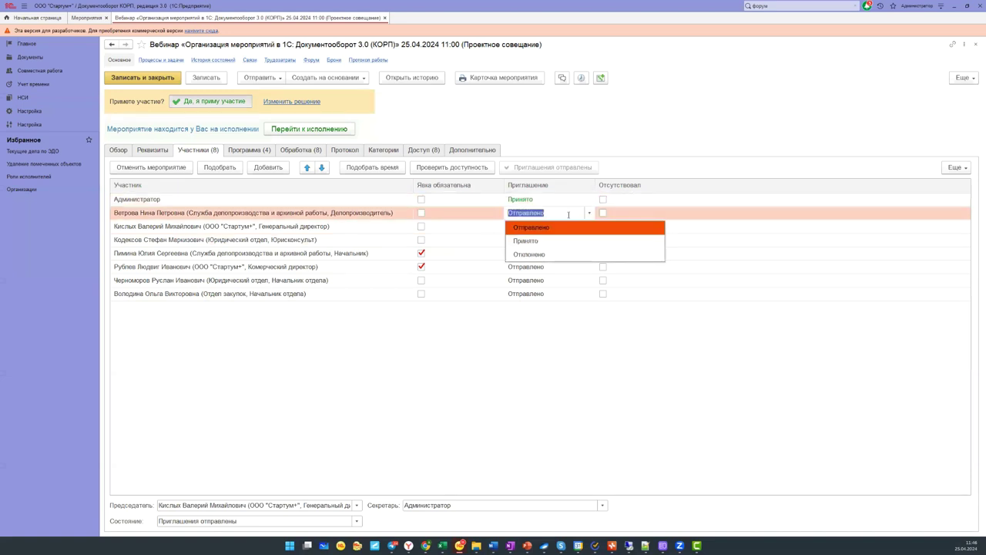
pyautogui.press('Escape')
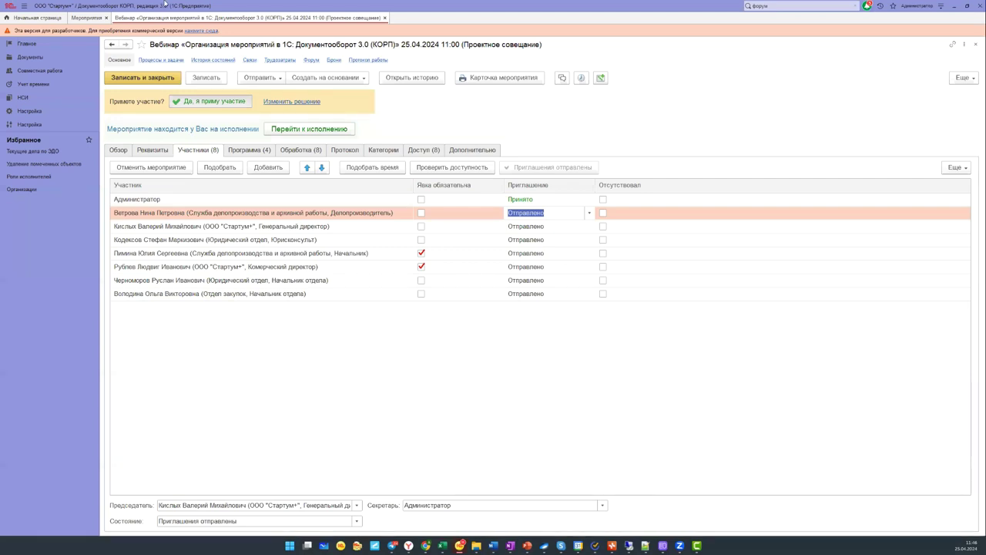
# - Move the reduced window aside, start a second session of the 1С:Документооборот КОРП 3.0 (демо) base and check its notifications
pyautogui.press('super+Down')
pyautogui.moveTo(343, 97); pyautogui.dragTo(155, 324)
pyautogui.doubleClick(448, 216)
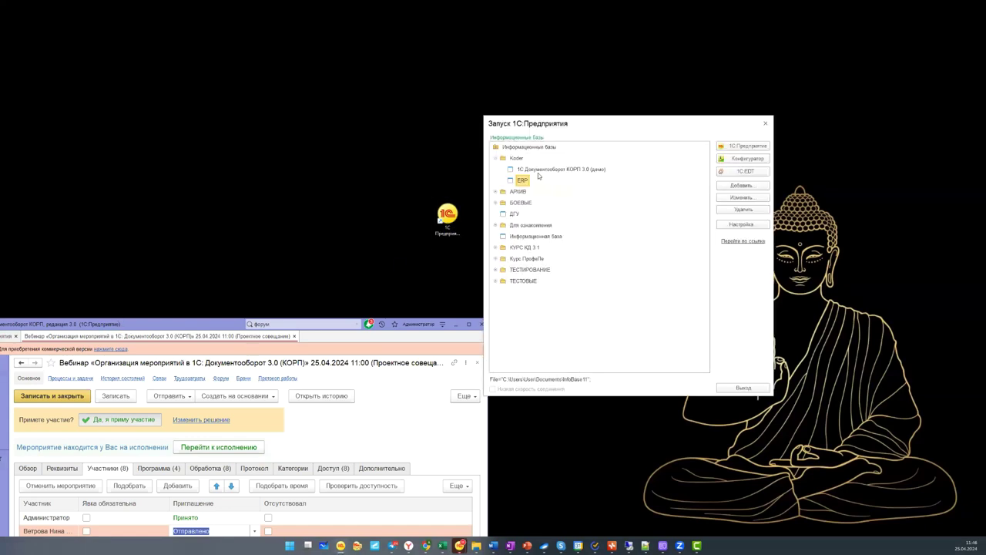
pyautogui.click(541, 170)
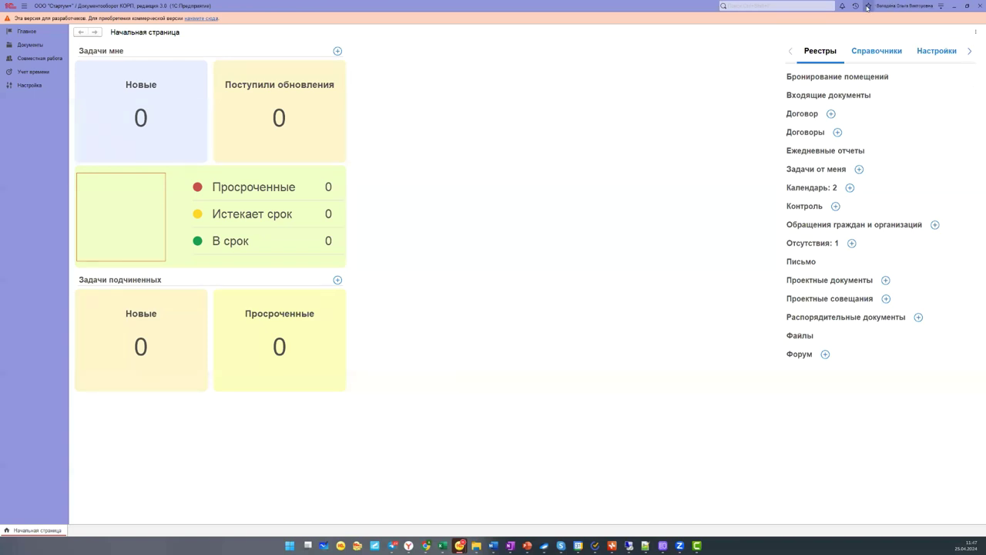
pyautogui.click(841, 6)
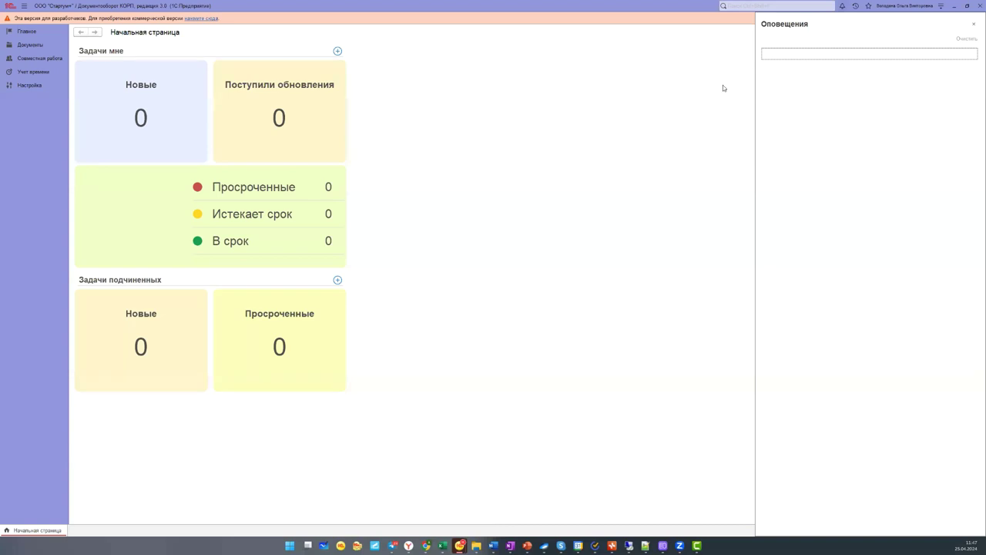
pyautogui.click(537, 125)
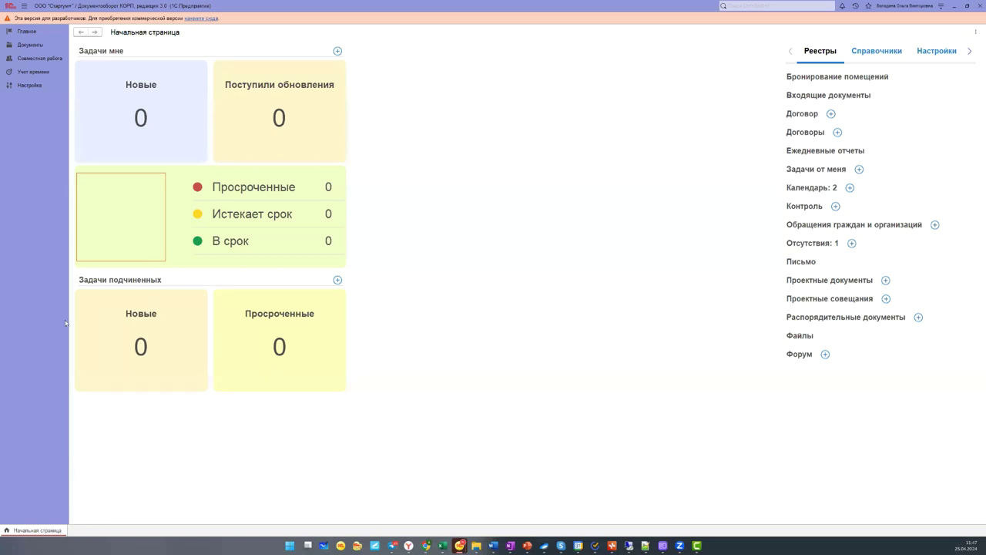
# - In the personal desktop settings, set the navigation block to Сотрудника and the layout to 4x3
pyautogui.click(30, 85)
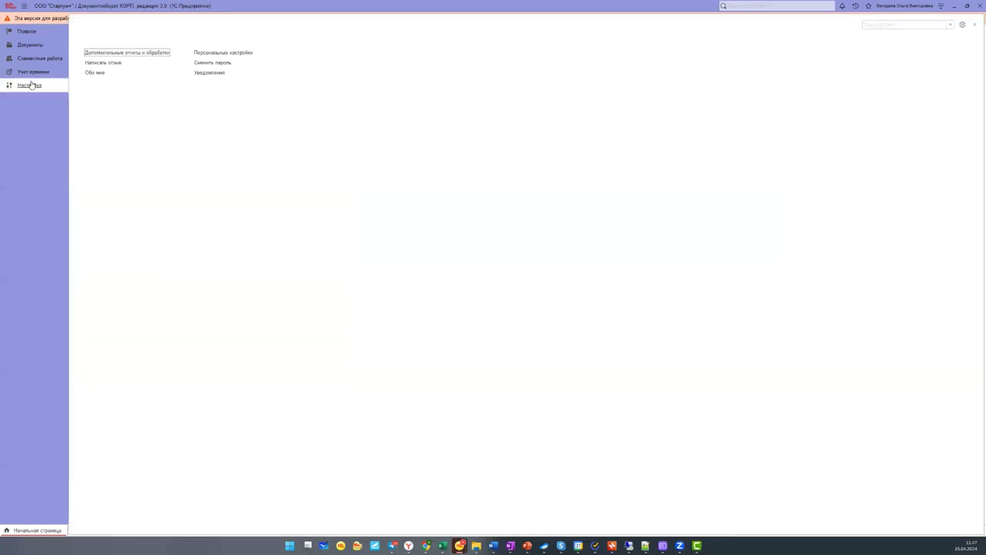
pyautogui.click(243, 53)
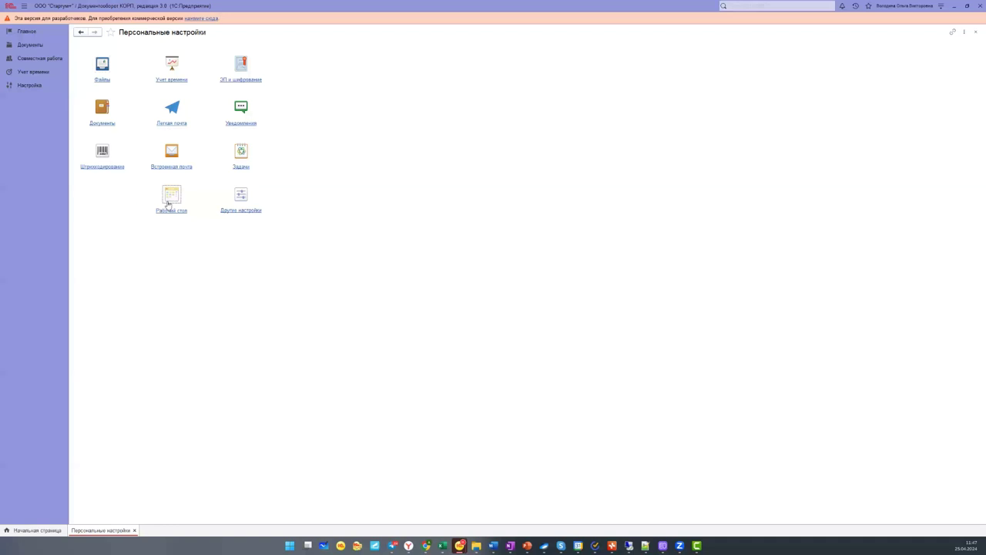
pyautogui.click(171, 204)
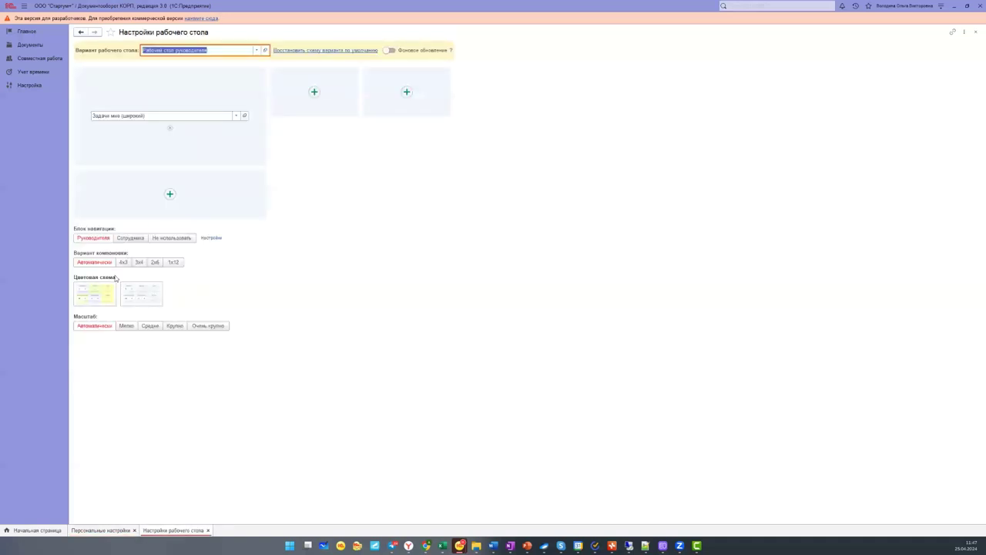
pyautogui.click(131, 238)
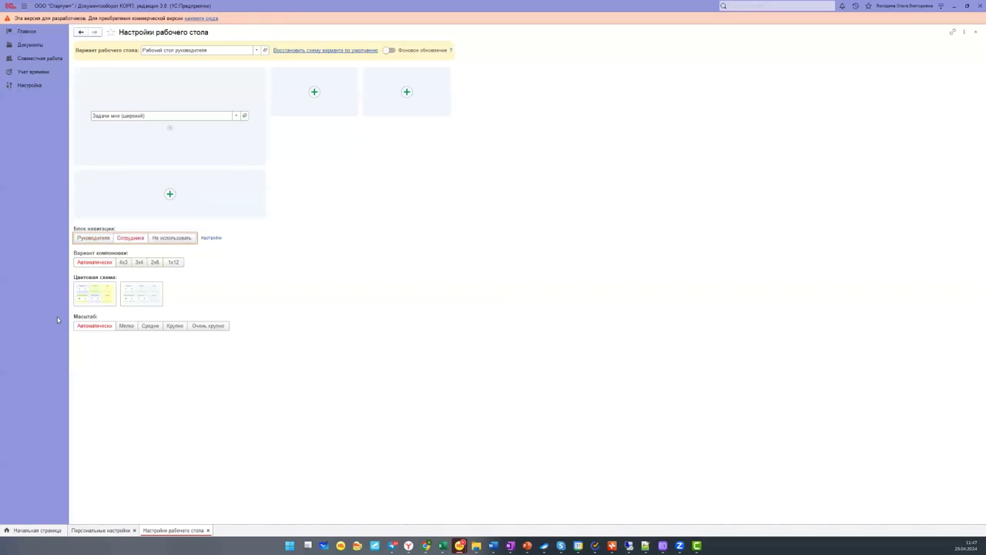
pyautogui.click(125, 265)
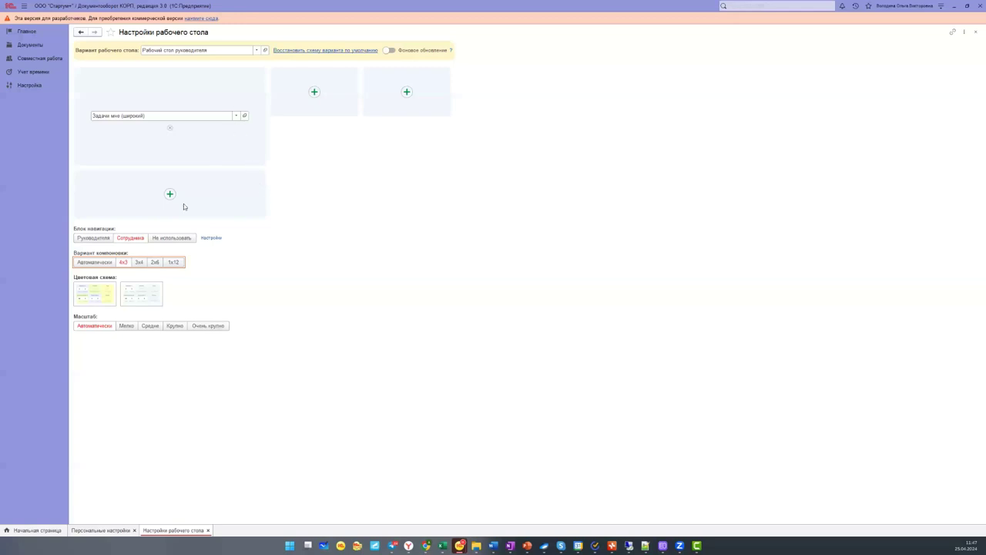
# - Switch the desktop variant to Основной рабочий стол and close the settings
pyautogui.click(256, 49)
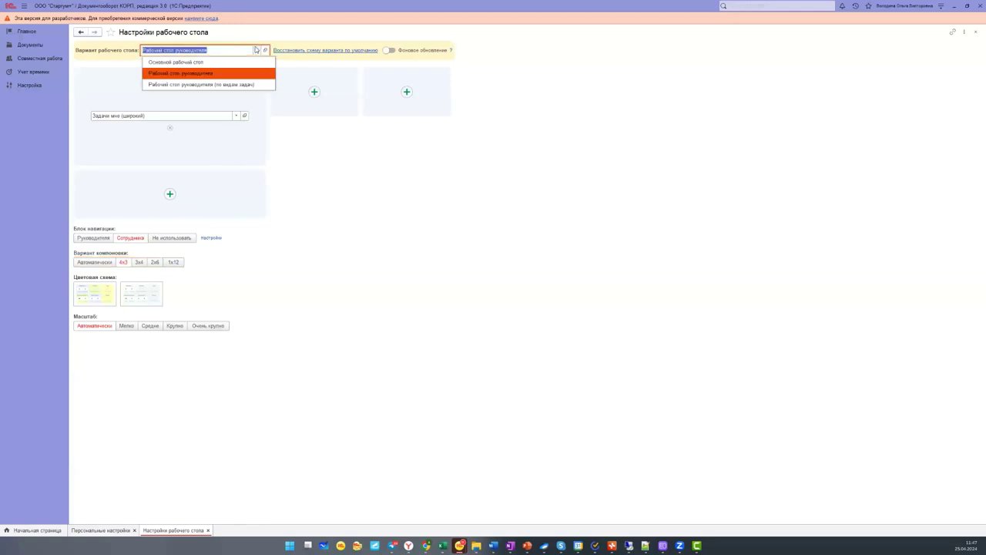
pyautogui.click(246, 72)
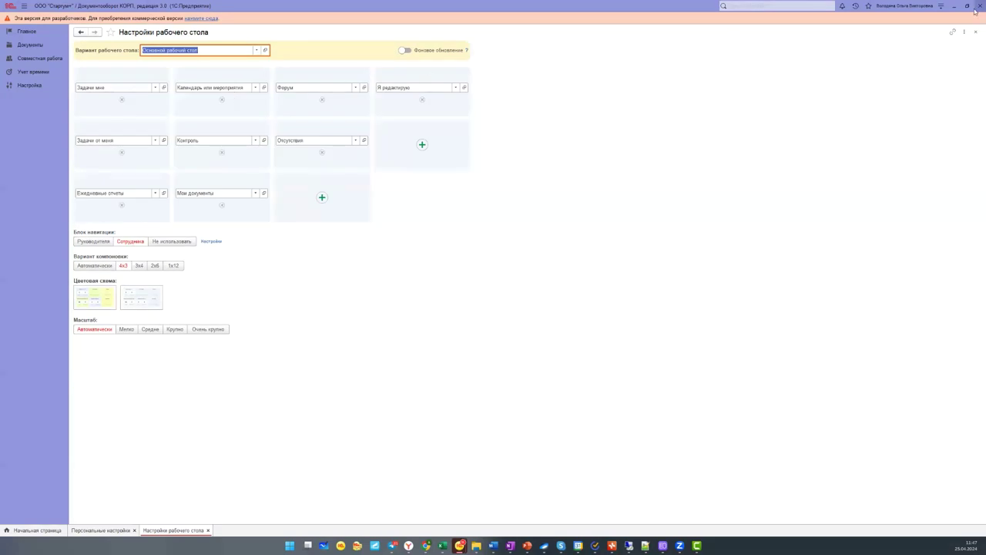
pyautogui.click(208, 531)
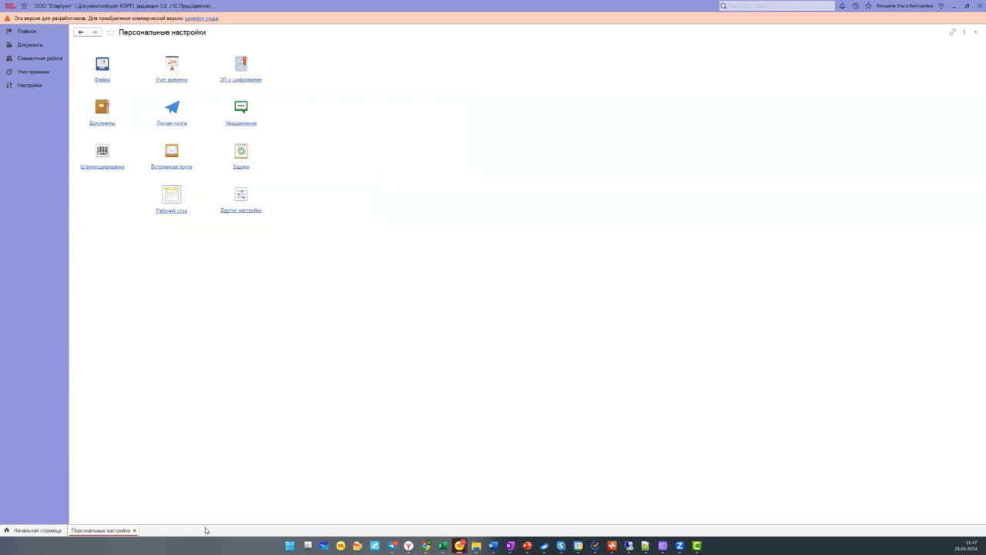
pyautogui.click(134, 530)
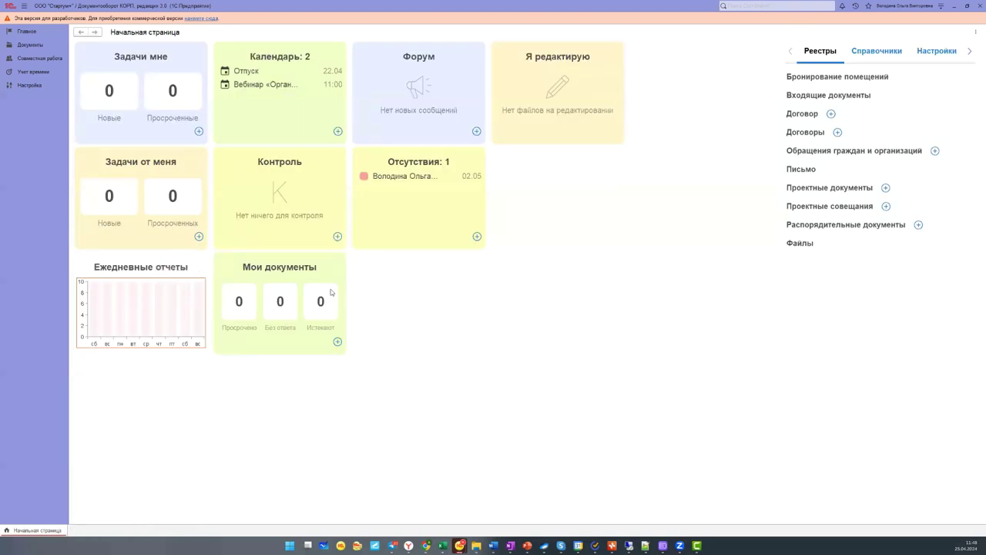
# - Open the webinar from the calendar on the home page and try to answer its participation request
pyautogui.click(275, 85)
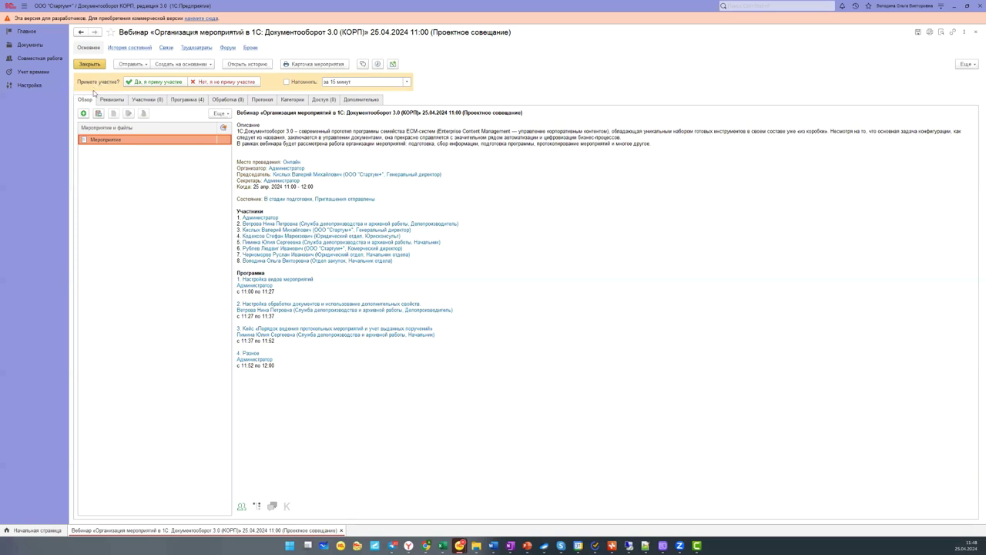
pyautogui.click(281, 118)
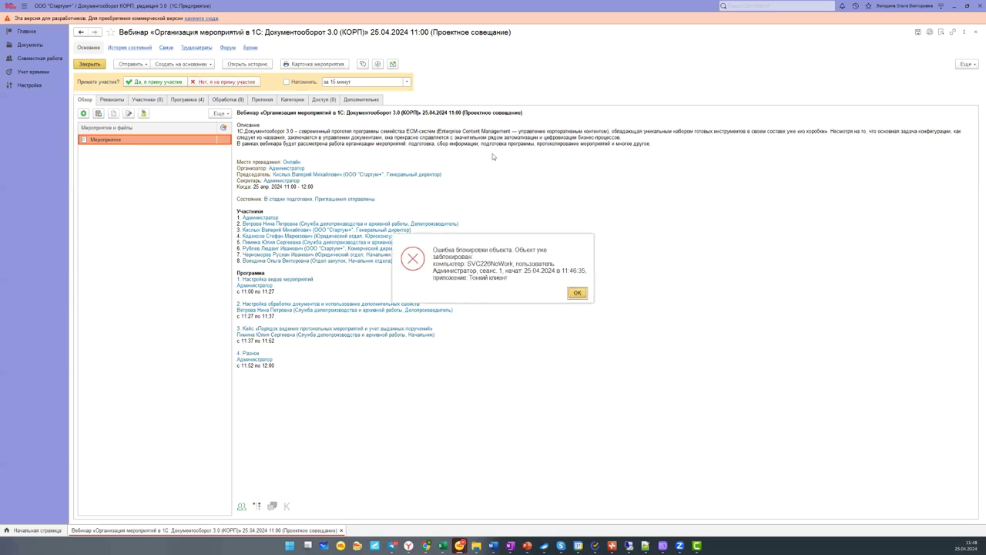
pyautogui.click(577, 292)
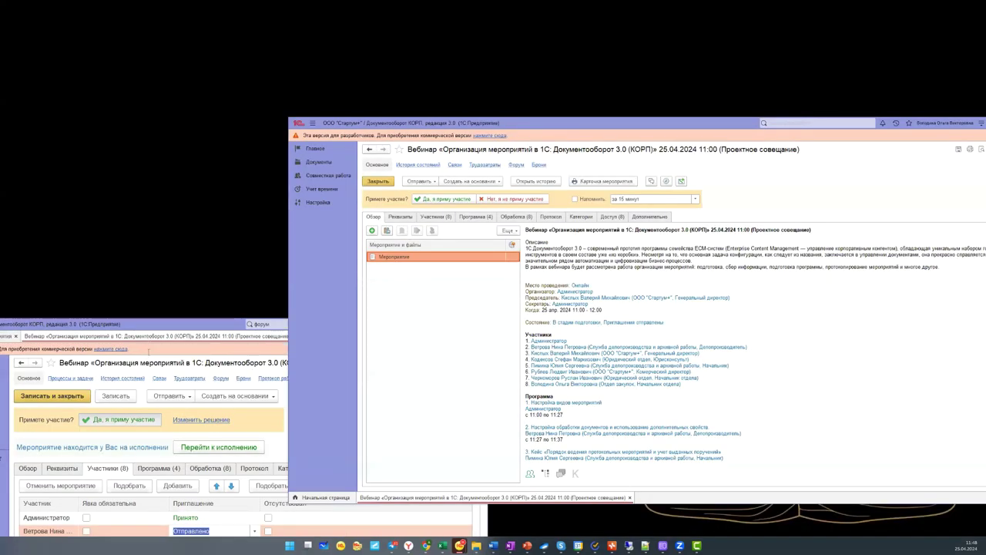
# - Close the webinar's card in the administrator's session and return to the second session
pyautogui.click(149, 350)
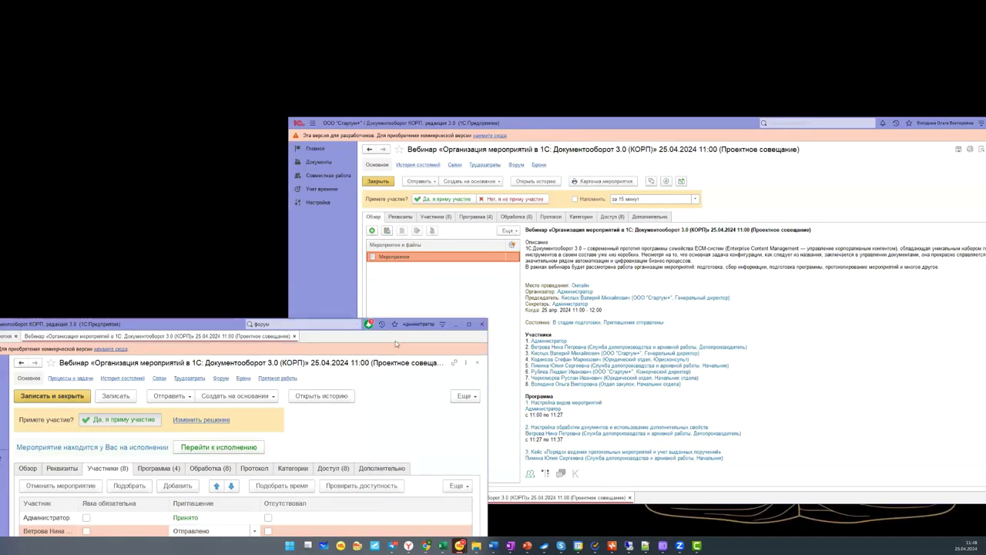
pyautogui.click(477, 362)
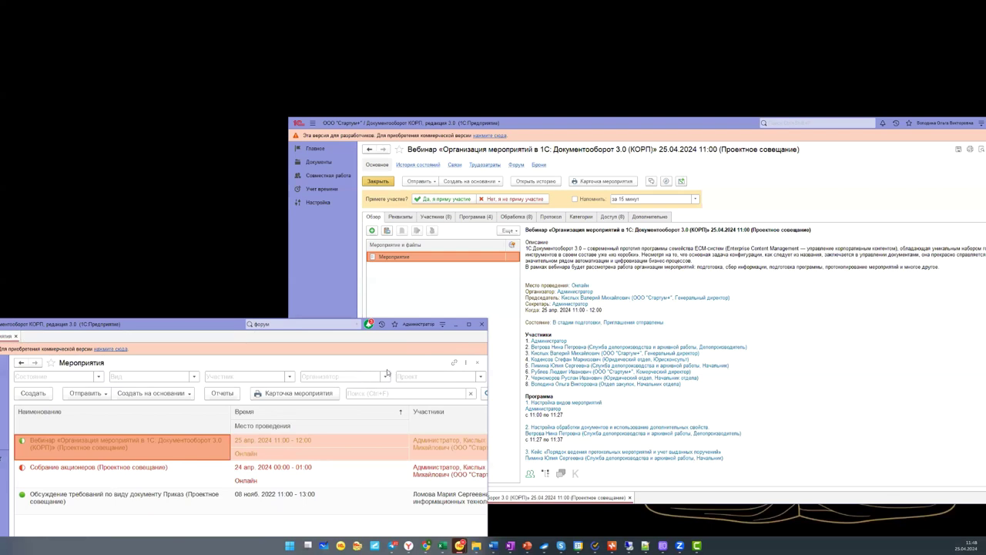
pyautogui.click(840, 298)
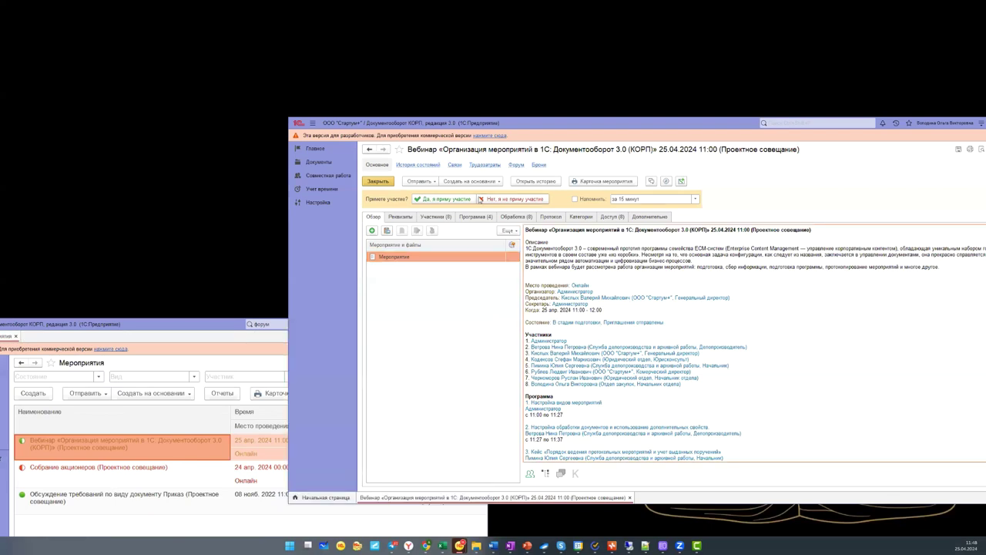
# - Reopen the webinar from the home page calendar and decline participation
pyautogui.click(513, 270)
pyautogui.click(742, 336)
pyautogui.press('Escape')
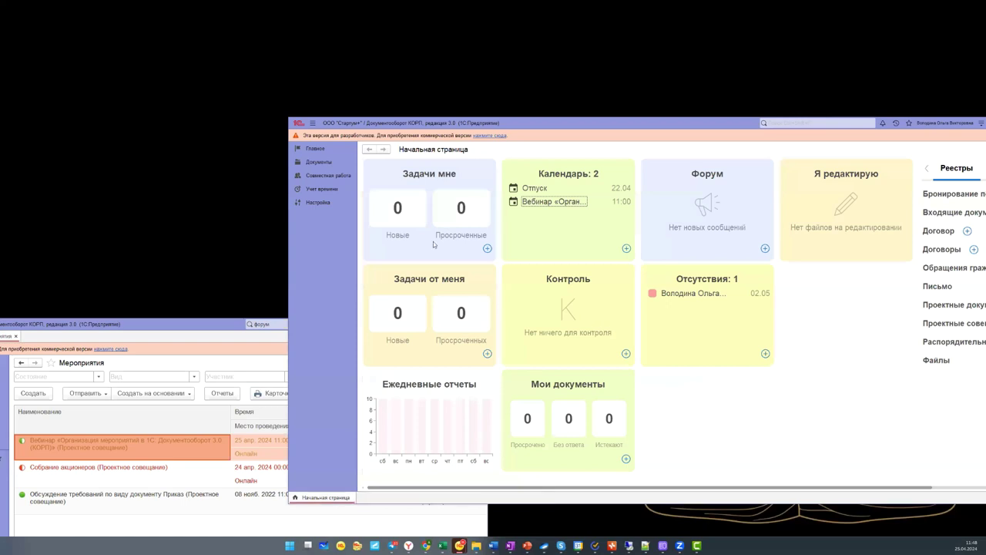
pyautogui.click(568, 202)
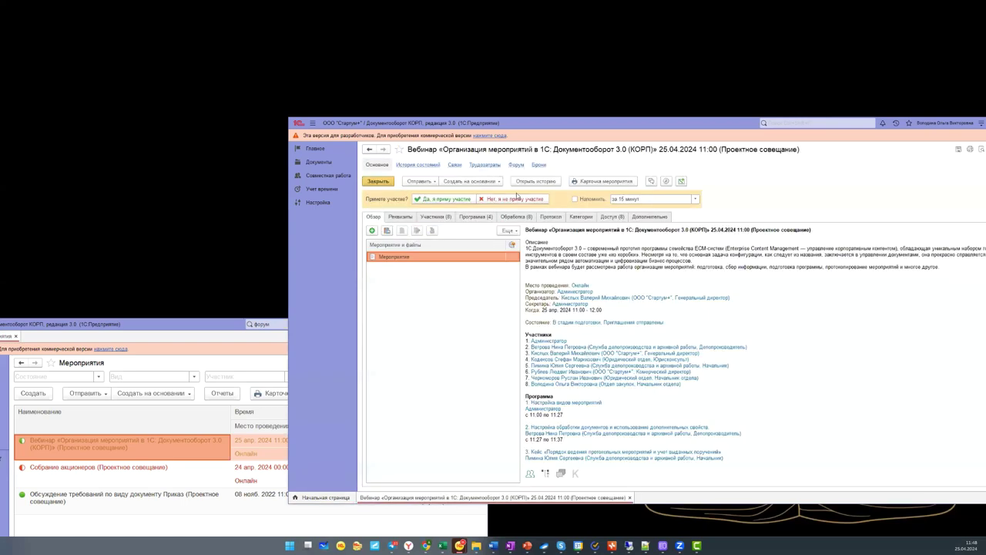
pyautogui.click(521, 199)
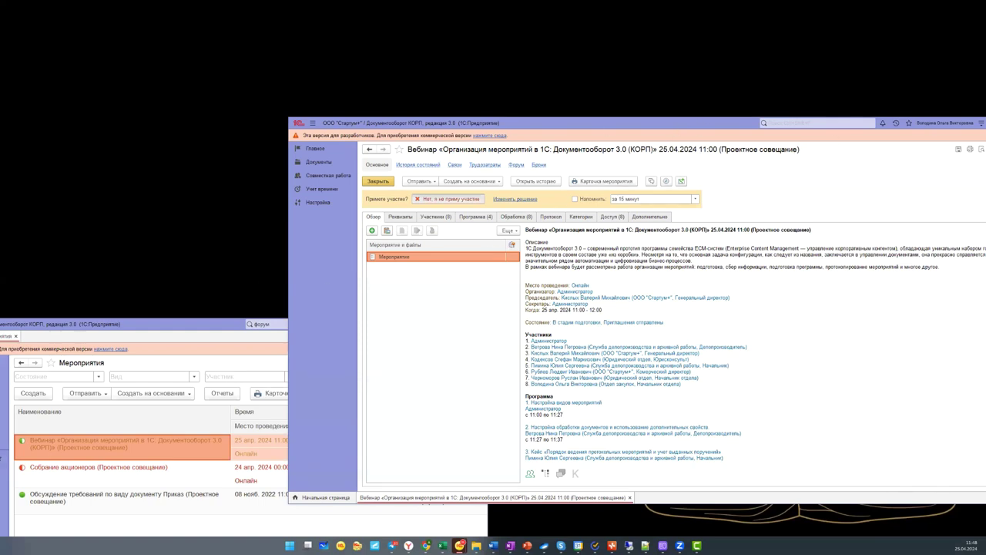
# - Close the webinar's card, return to the administrator's session and open the webinar to check the last participant's invitation response
pyautogui.press('Escape')
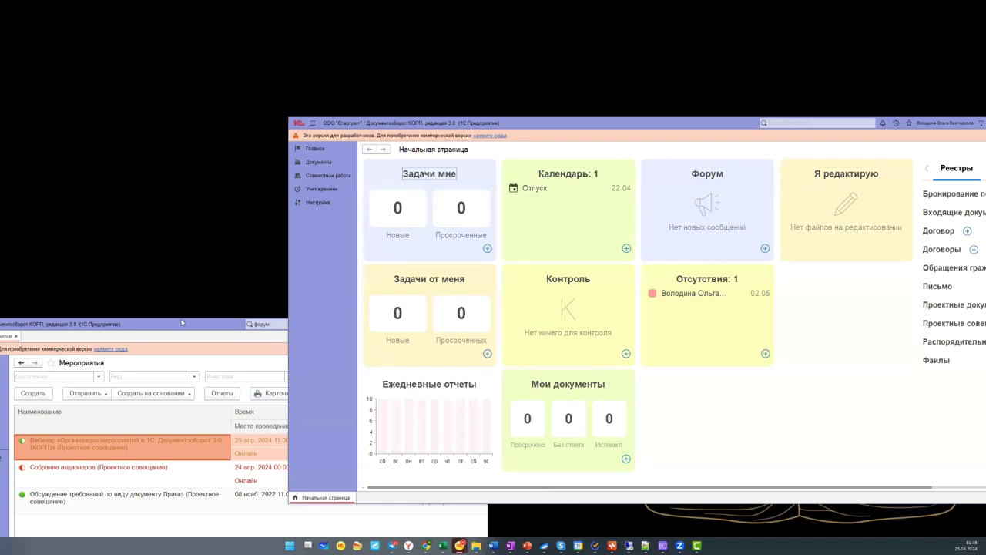
pyautogui.click(222, 331)
pyautogui.doubleClick(222, 332)
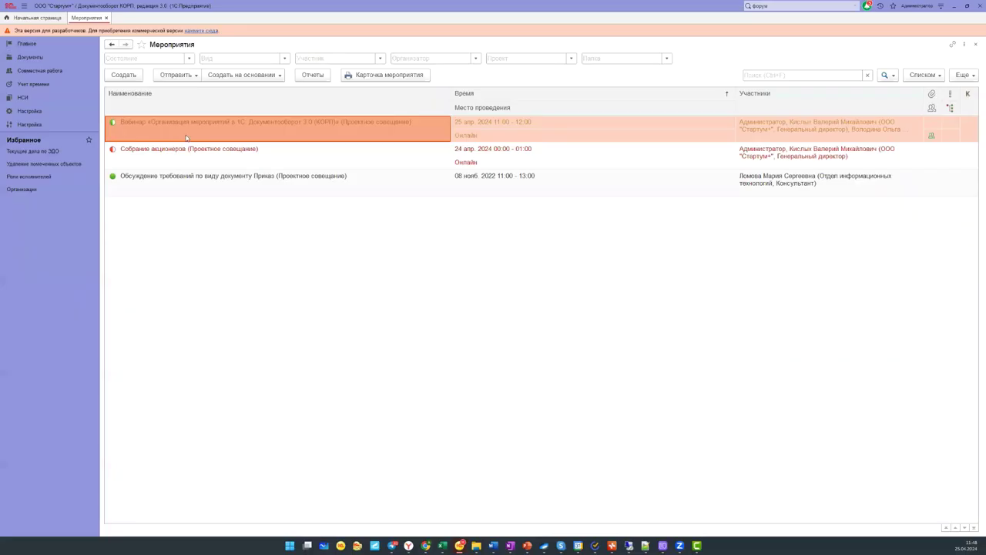
pyautogui.doubleClick(186, 137)
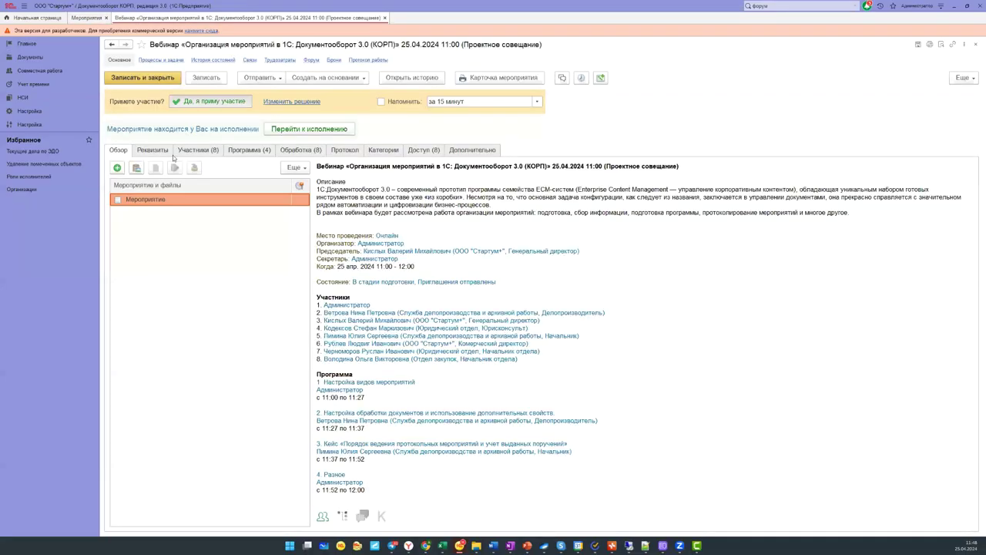
pyautogui.click(243, 152)
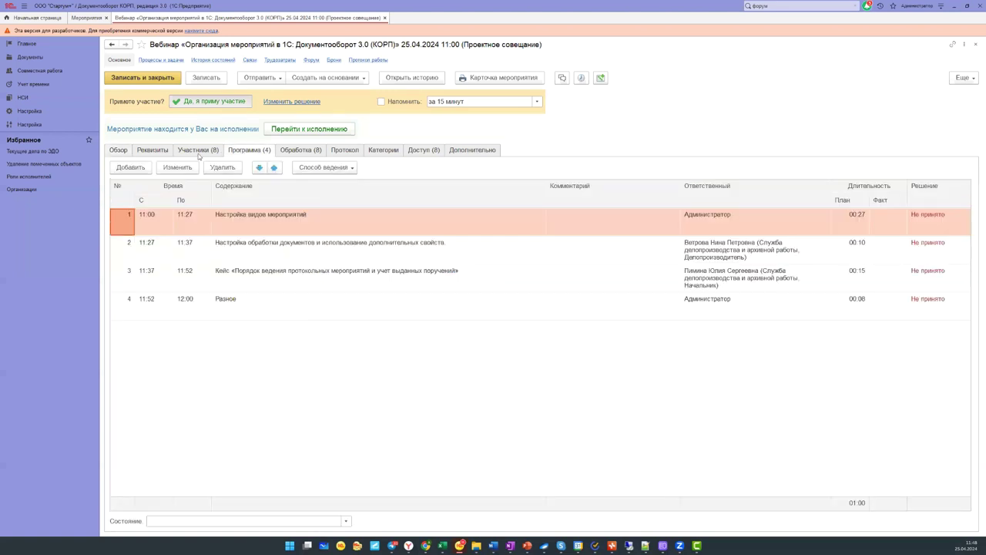
pyautogui.click(219, 156)
pyautogui.click(579, 298)
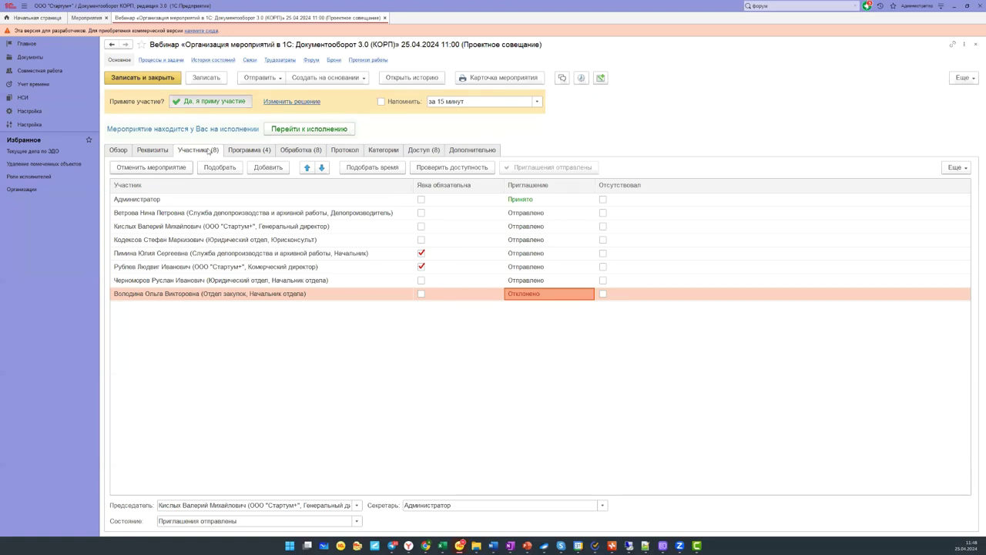
# - Go to the administrator's pending task for the webinar and review the event's overview before returning to the task
pyautogui.click(249, 152)
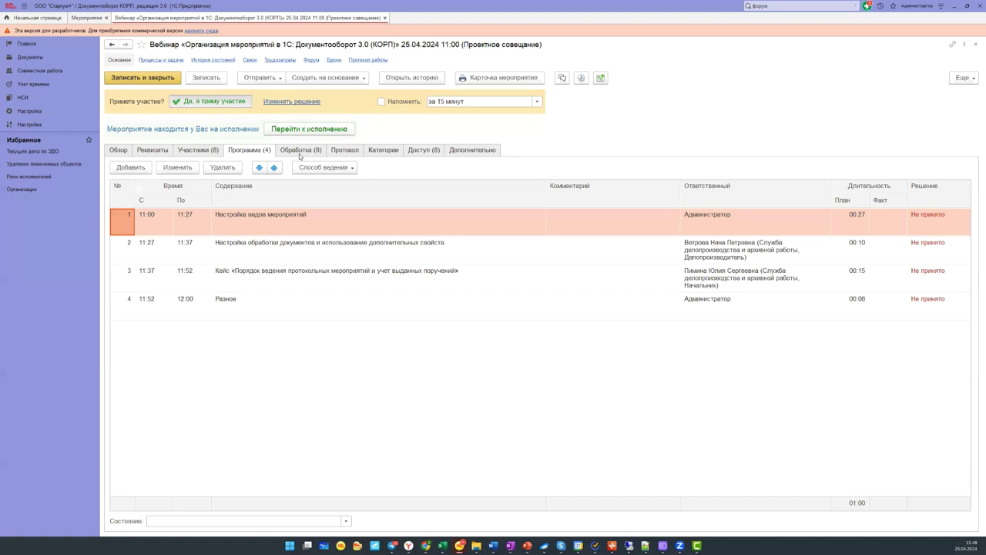
pyautogui.click(308, 132)
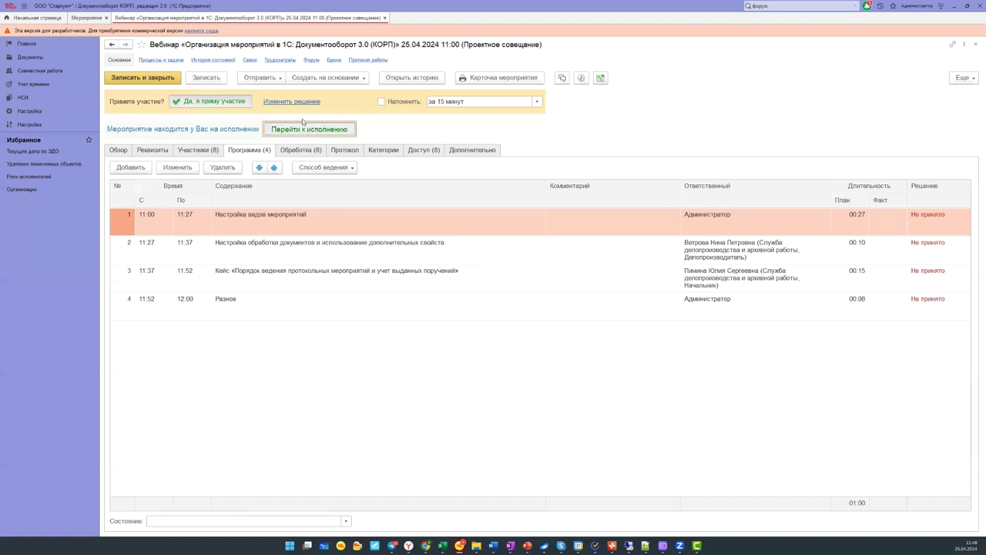
pyautogui.click(310, 131)
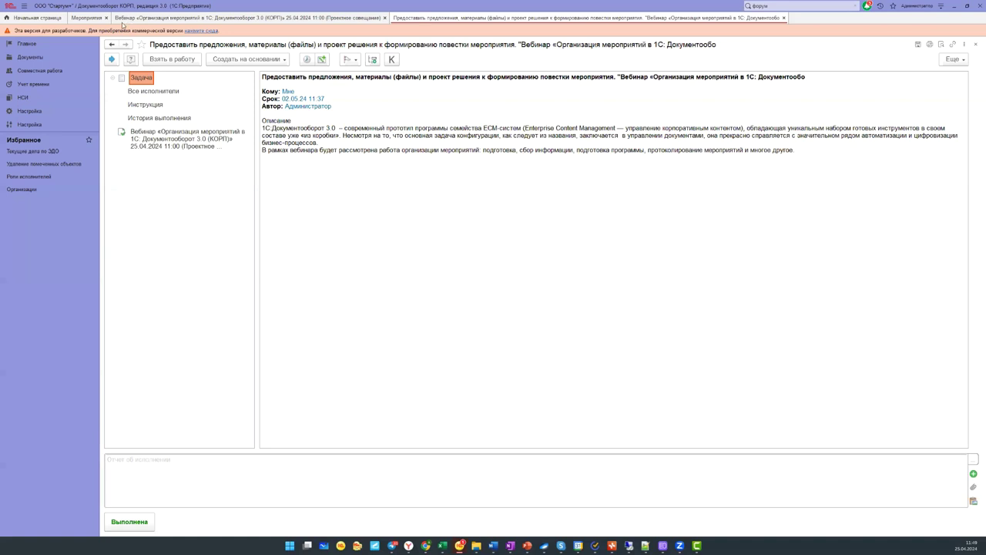
pyautogui.click(127, 17)
pyautogui.click(118, 150)
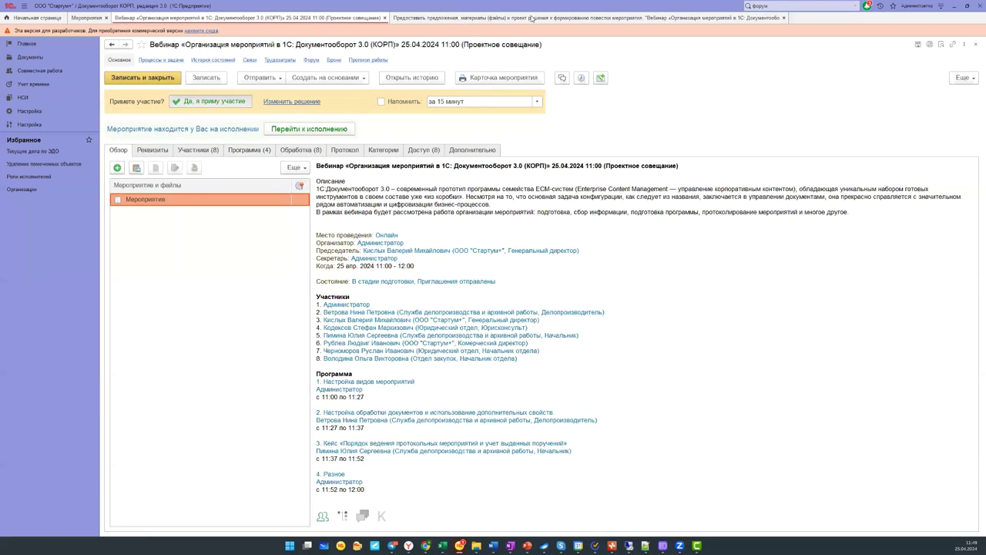
pyautogui.click(712, 17)
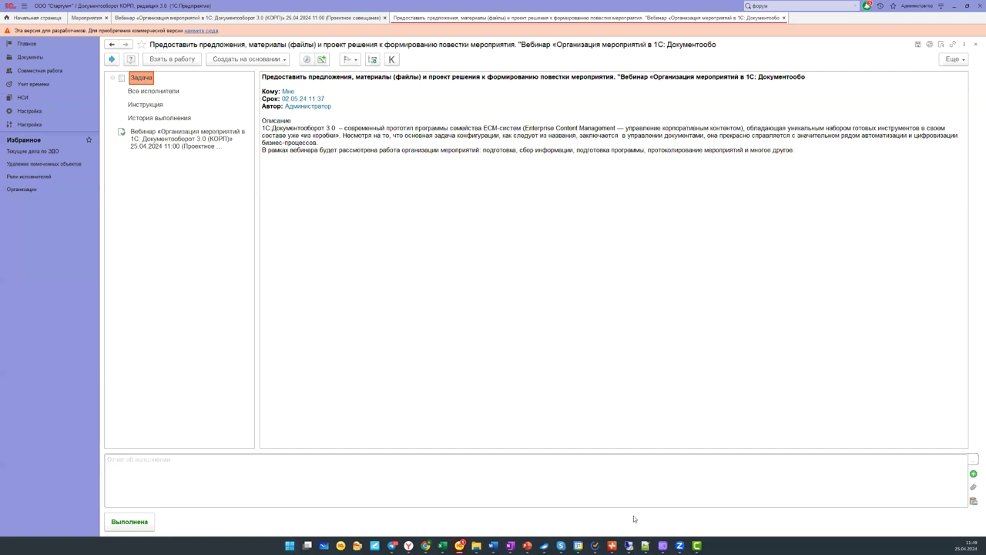
# - Attach Пригласительное письмо.pdf from the KODERLINE folder on disk to the task's execution report and mark the task as Выполнена
pyautogui.click(974, 475)
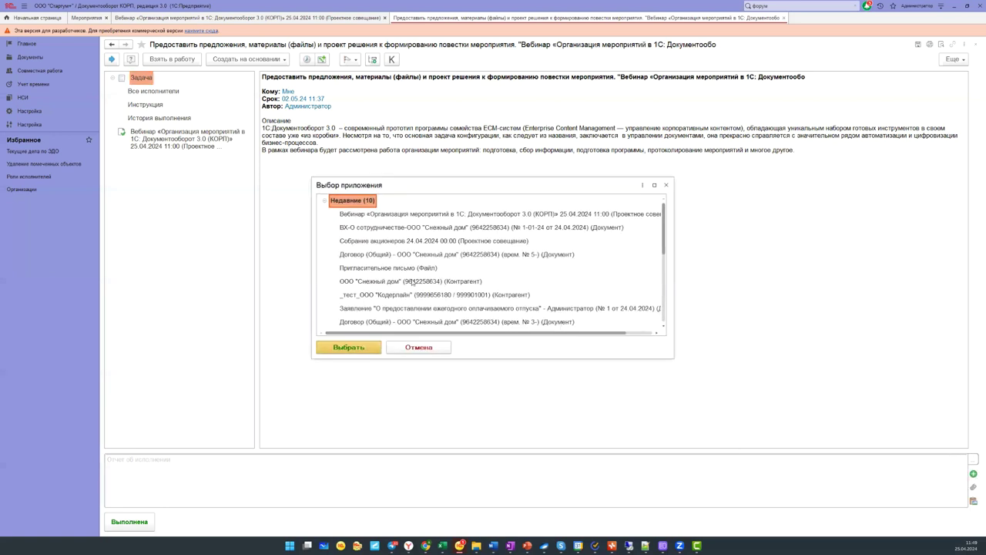
pyautogui.scroll(-5, 438, 293)
pyautogui.click(365, 322)
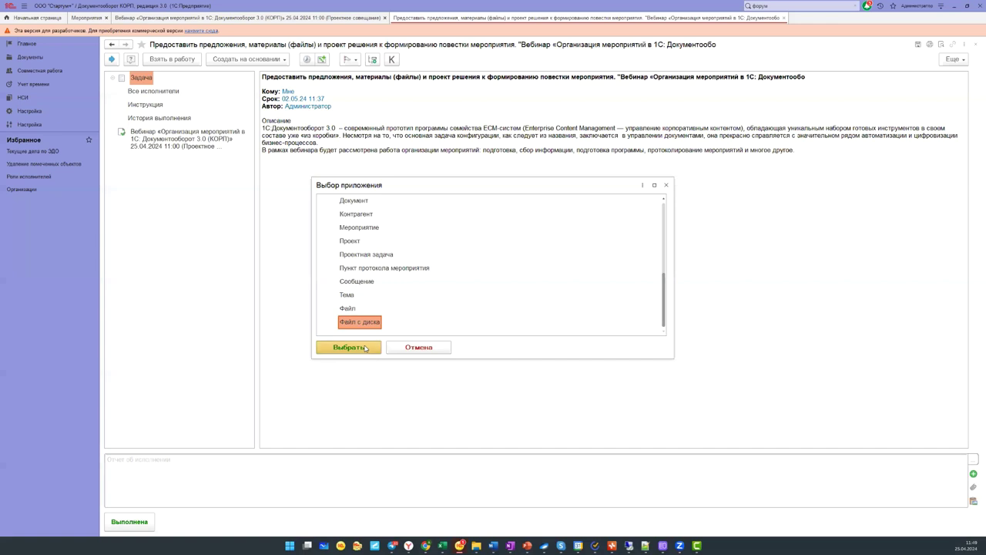
pyautogui.click(365, 348)
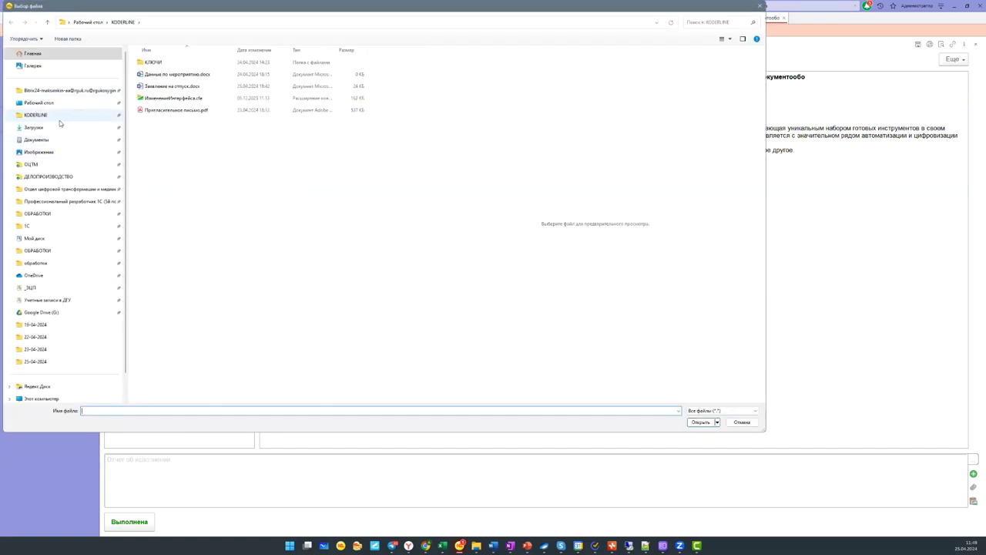
pyautogui.click(65, 116)
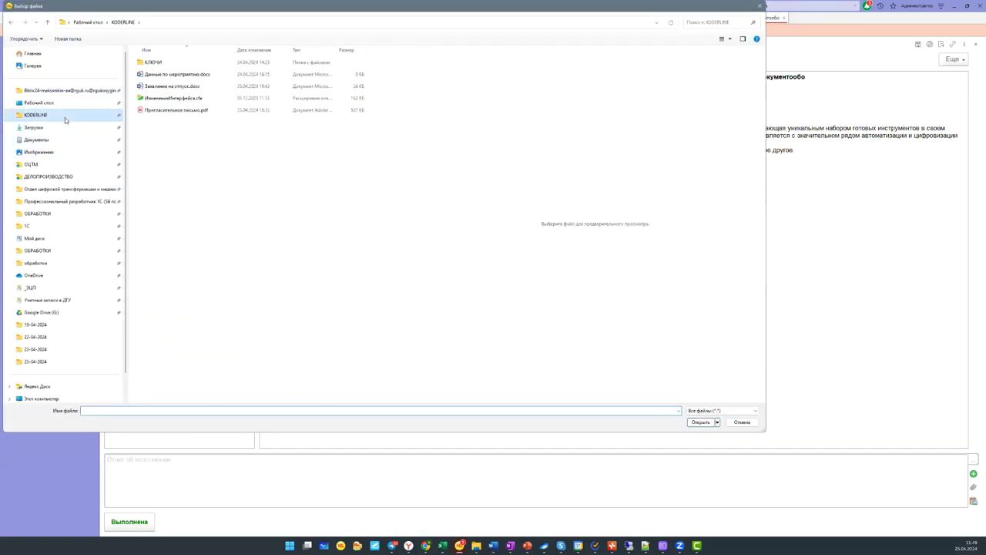
pyautogui.click(209, 110)
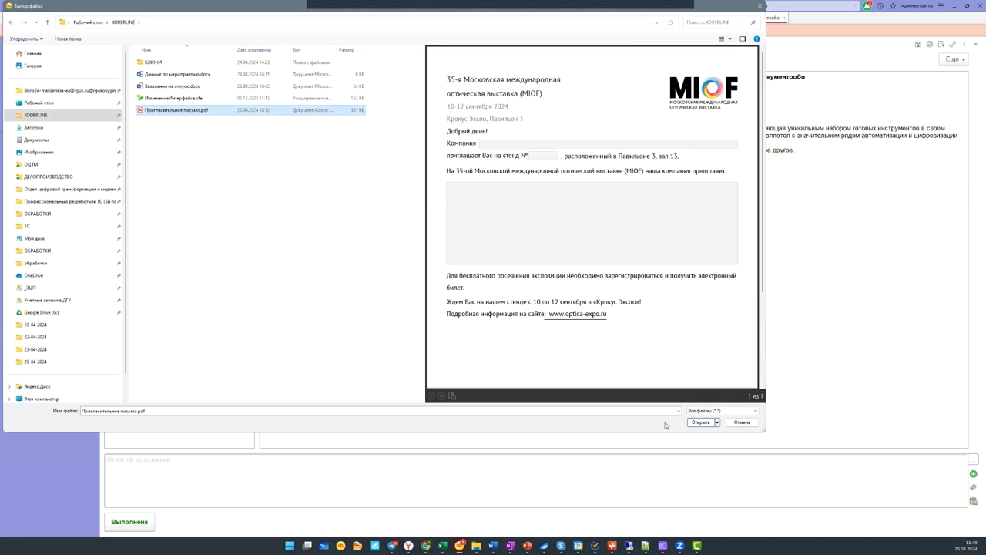
pyautogui.click(700, 422)
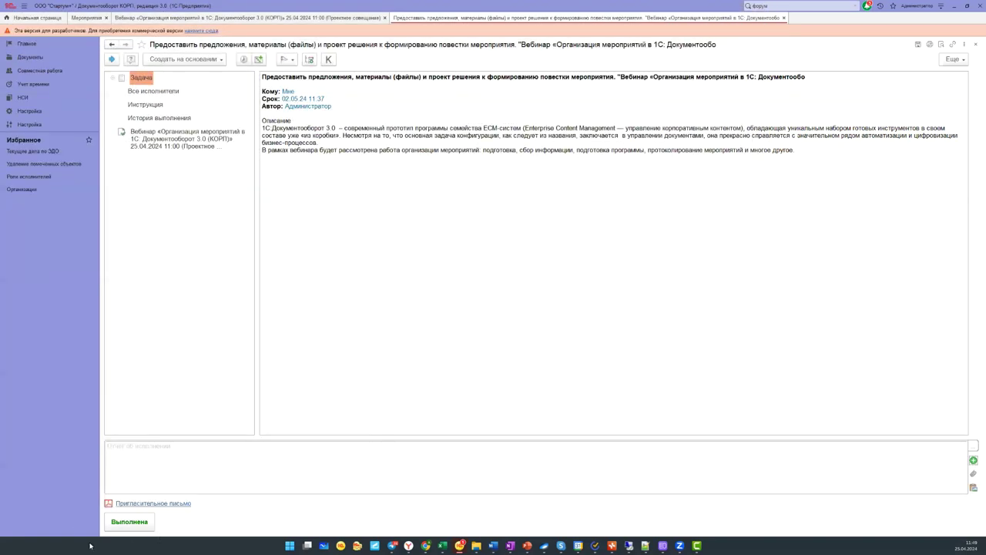
pyautogui.click(131, 522)
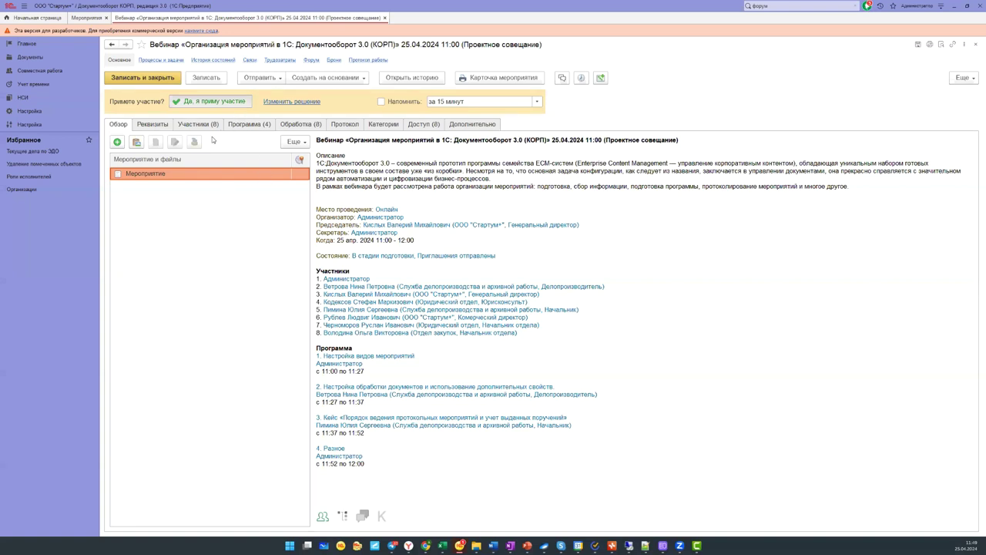
# - Review the webinar's program and the administrator's processing line with its attached comment, and return to the overview
pyautogui.click(241, 127)
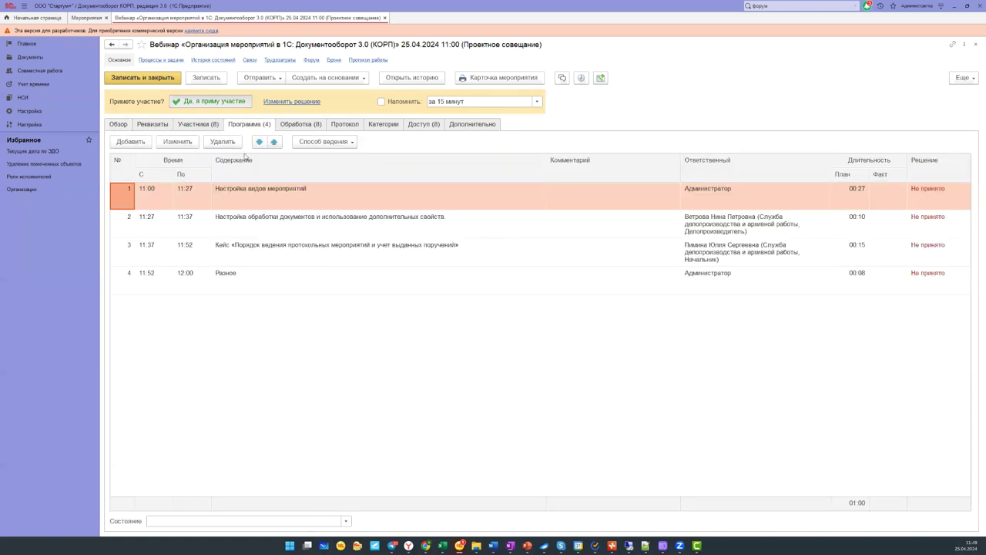
pyautogui.click(304, 127)
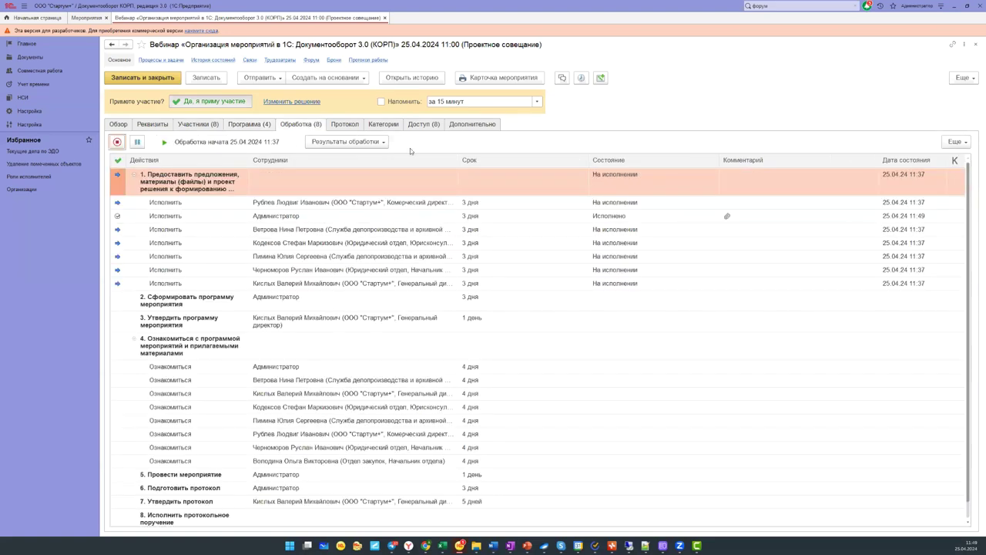
pyautogui.click(302, 215)
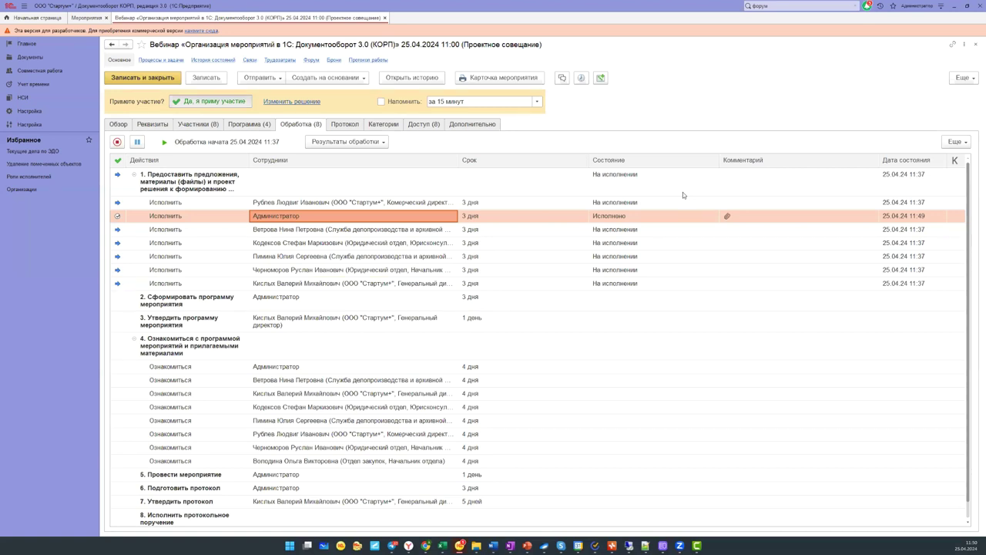
pyautogui.click(765, 209)
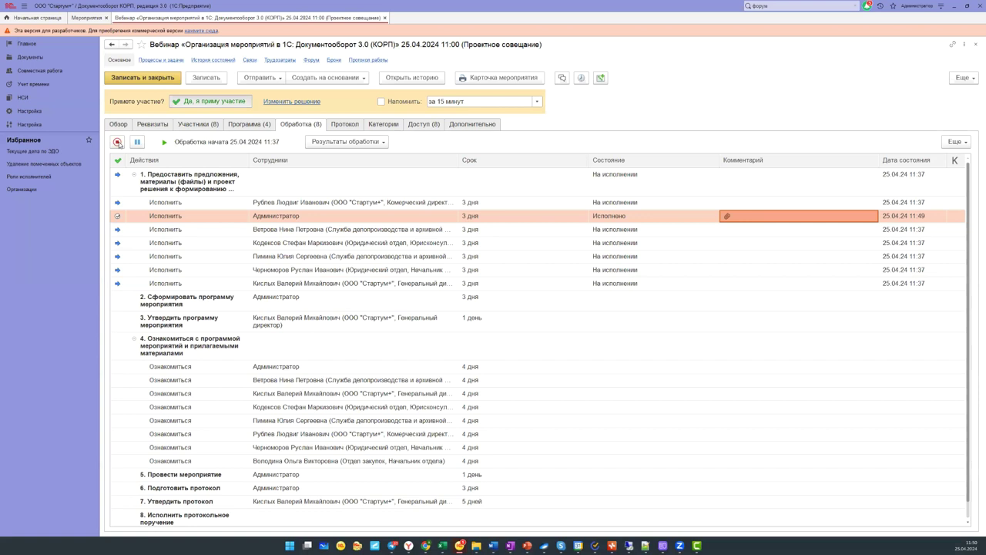
pyautogui.click(117, 123)
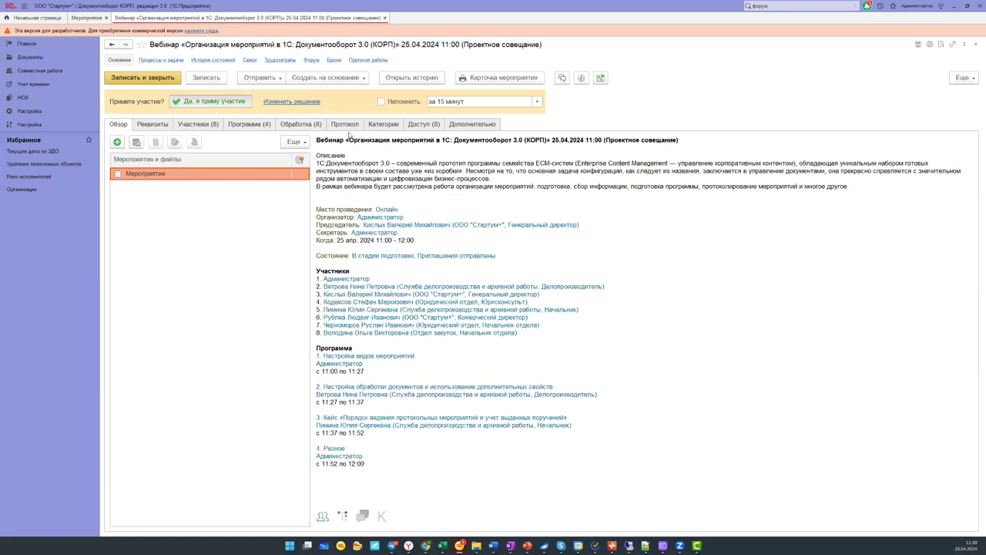
# - Reopen the webinar's card from the events list and check its participants and processing stages
pyautogui.press('Escape')
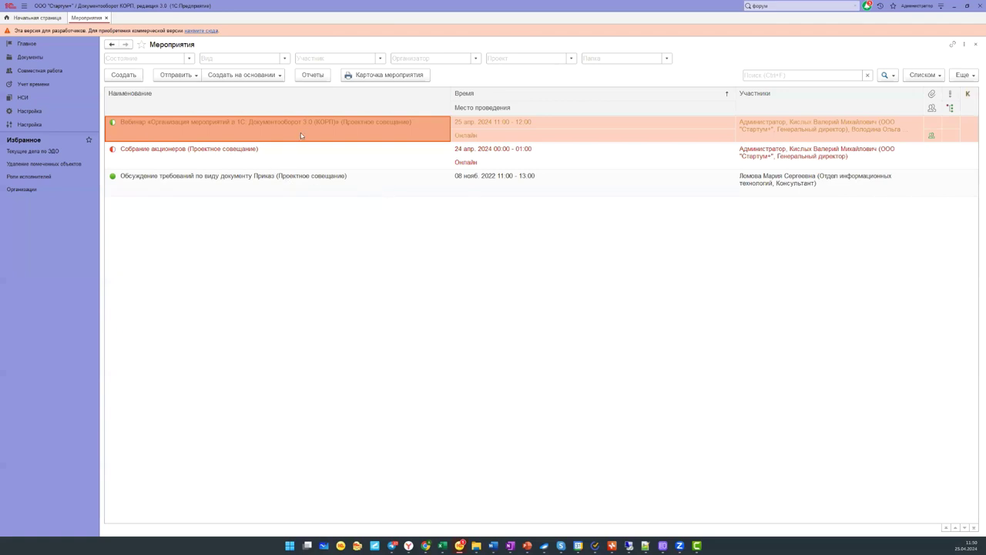
pyautogui.press('Return')
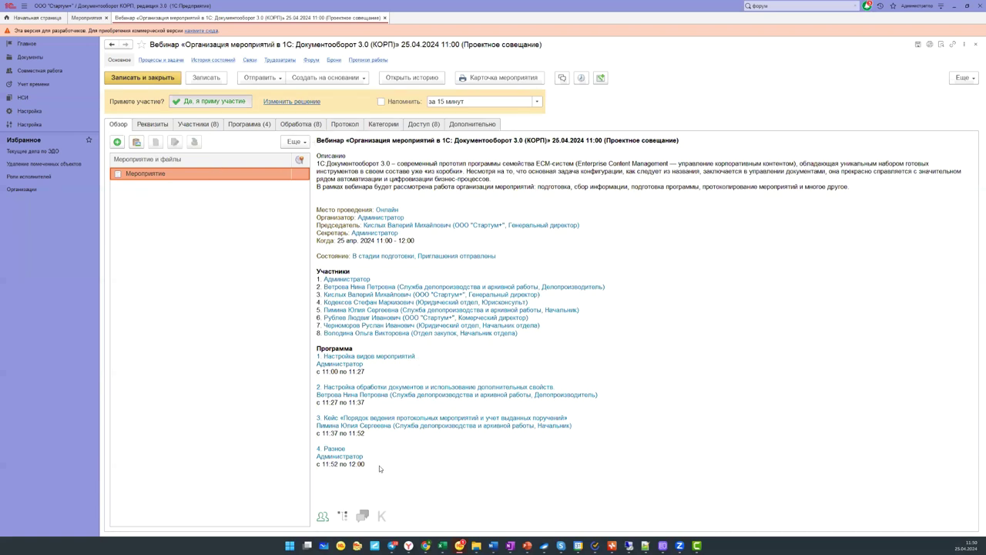
pyautogui.click(219, 127)
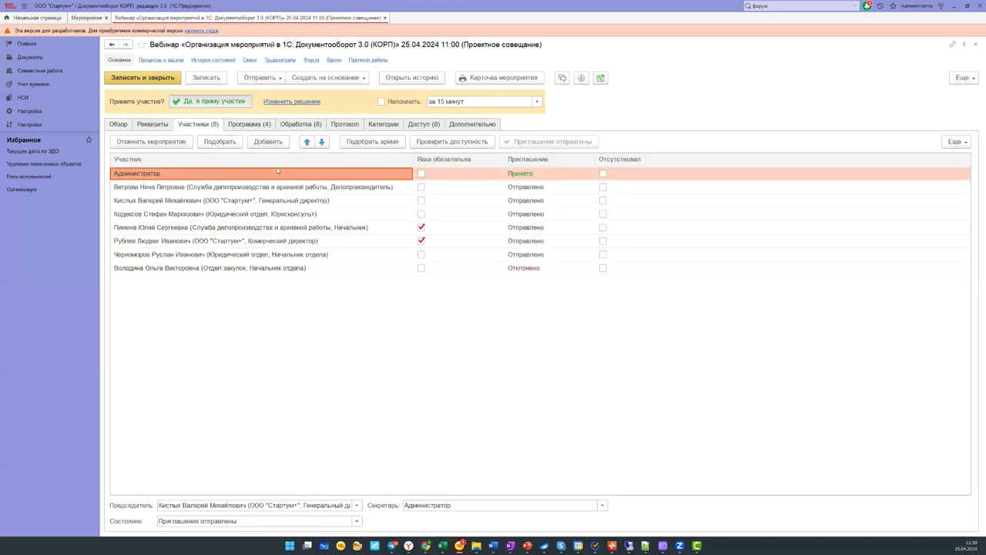
pyautogui.click(308, 125)
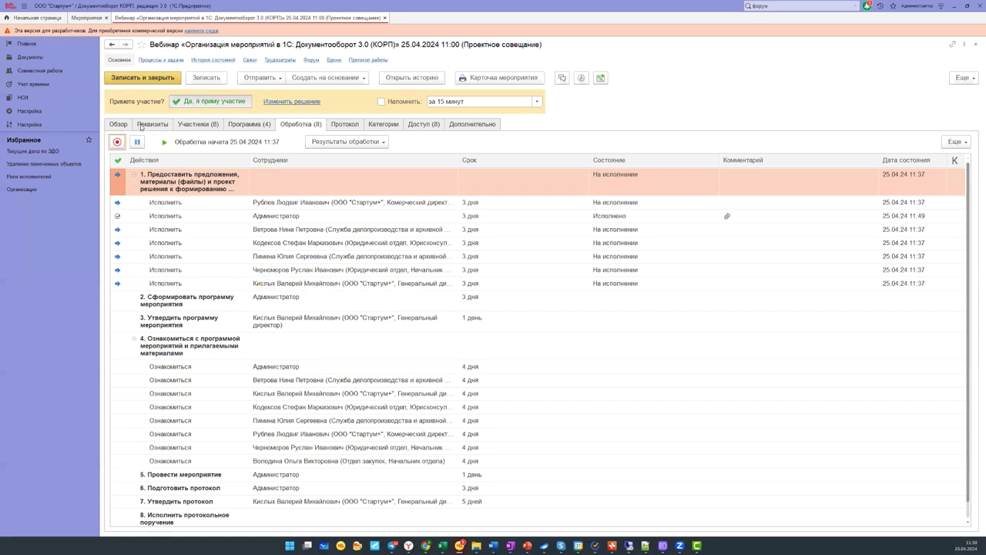
# - Add Пригласительное письмо.pdf from disk to the webinar's files in the overview
pyautogui.click(119, 126)
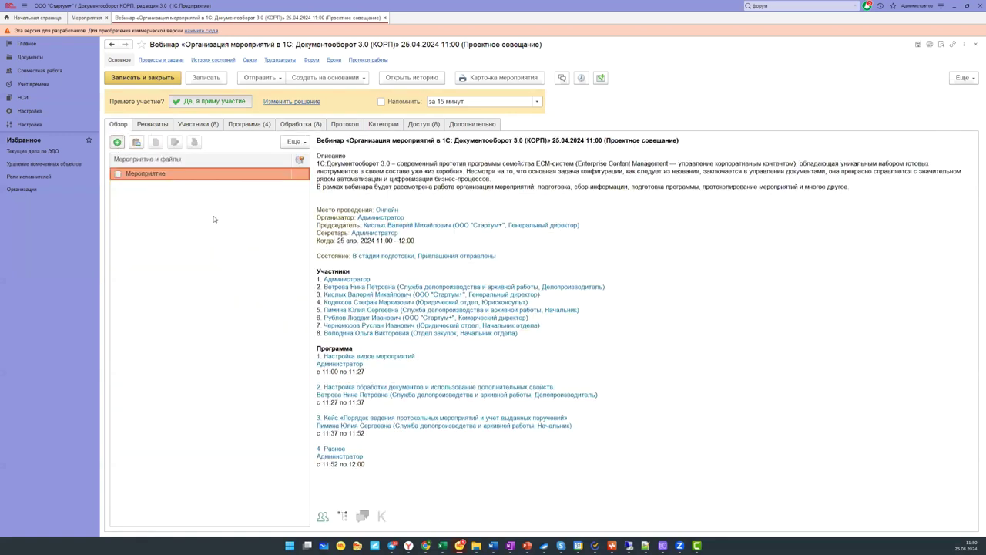
pyautogui.click(117, 142)
pyautogui.click(287, 216)
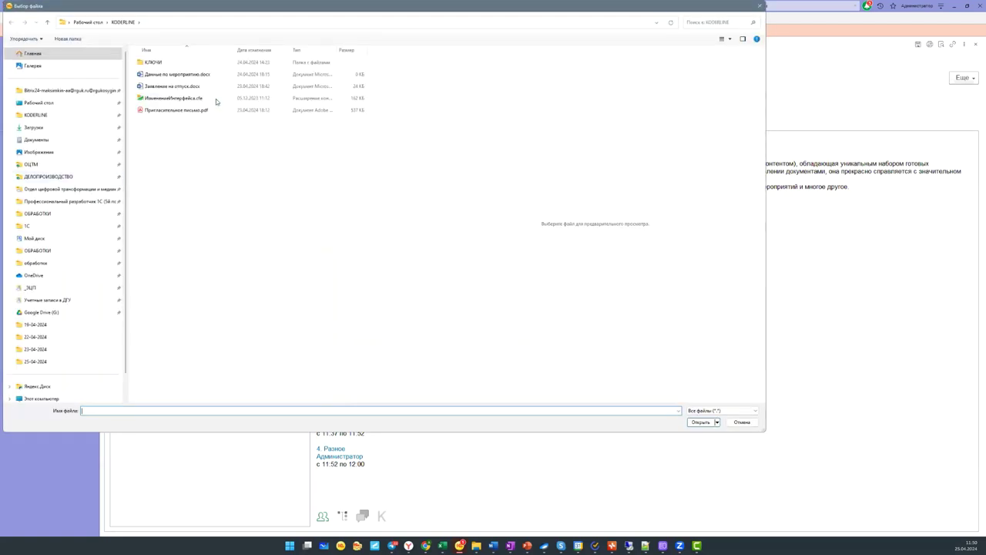
pyautogui.doubleClick(208, 112)
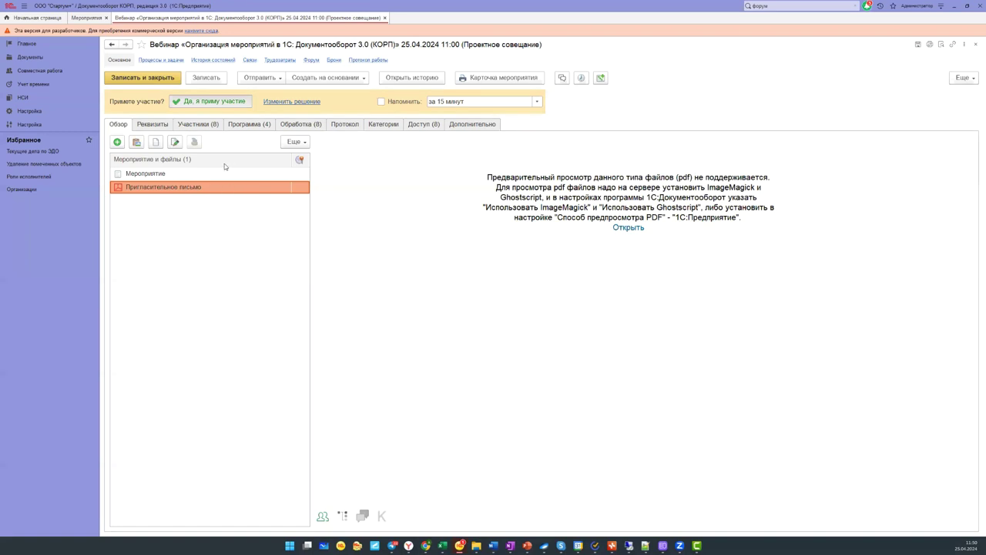
# - Open the records clerk's (Делопроизводитель) task in the webinar's processing and mark it as Выполнена with the administrator as actual performer
pyautogui.click(185, 128)
pyautogui.click(268, 128)
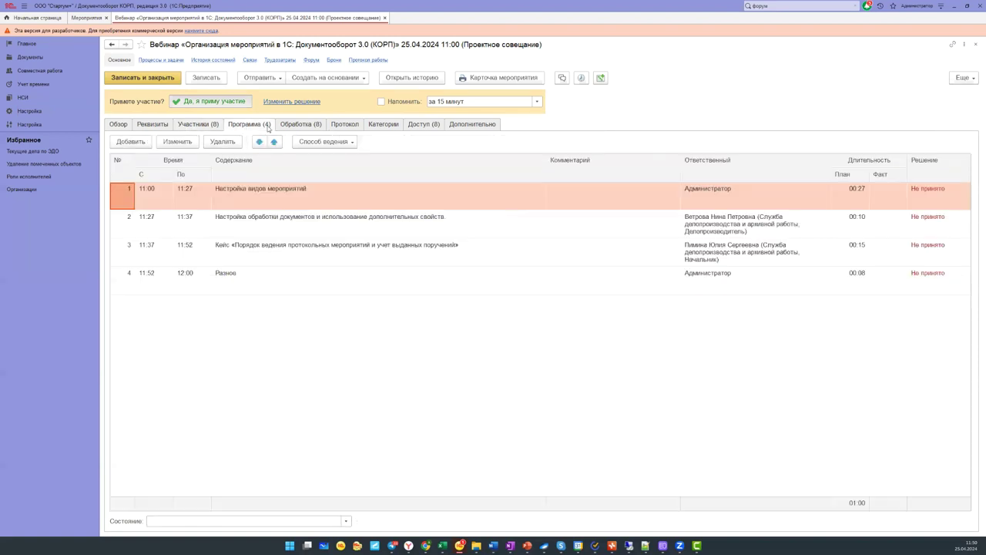
pyautogui.click(297, 124)
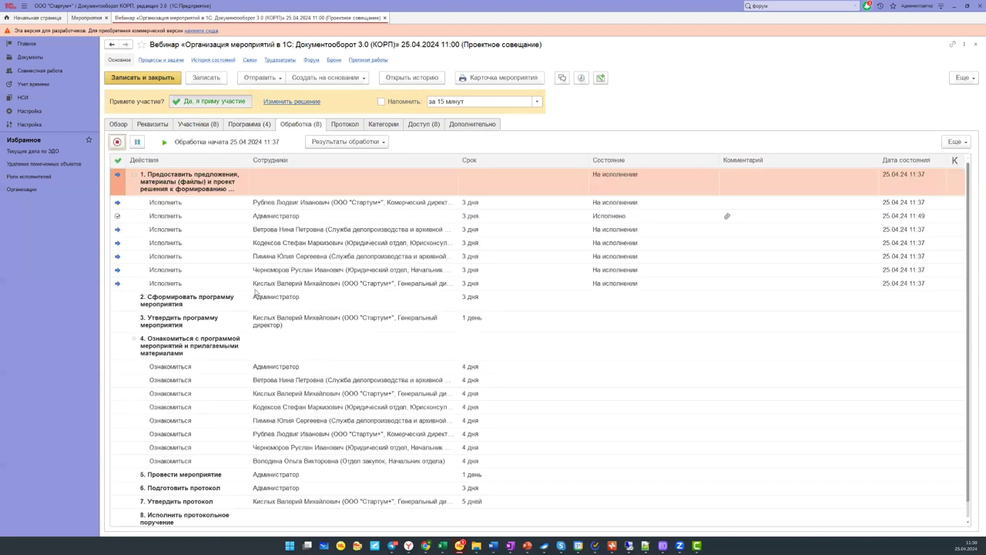
pyautogui.doubleClick(300, 229)
pyautogui.click(123, 526)
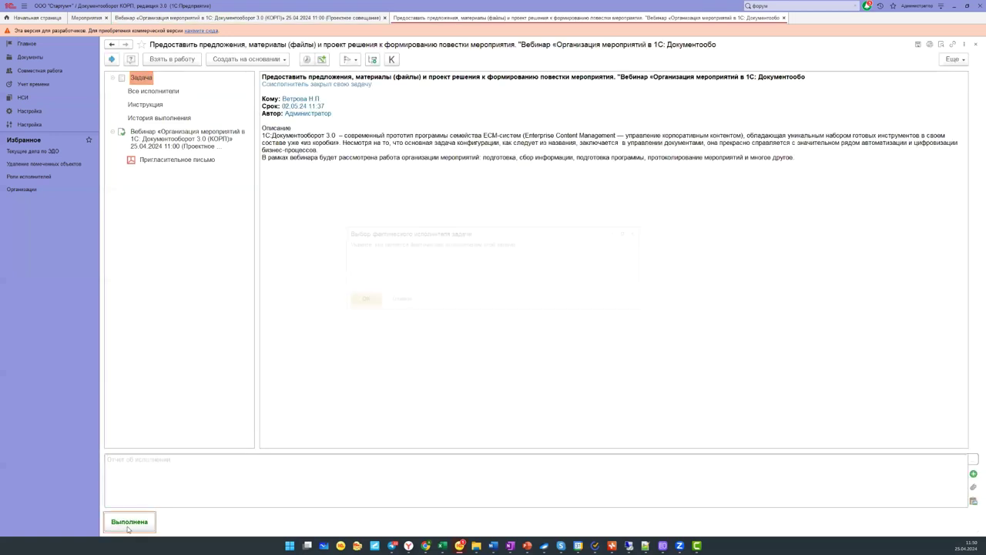
pyautogui.click(346, 304)
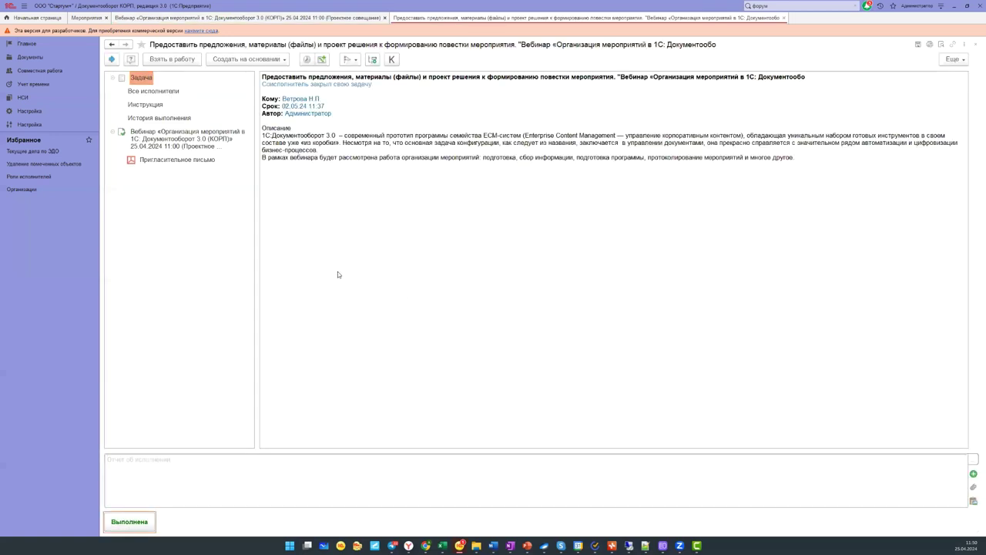
# - Complete the commercial director's task in the webinar's processing as Выполнена, with the administrator as actual performer
pyautogui.click(305, 202)
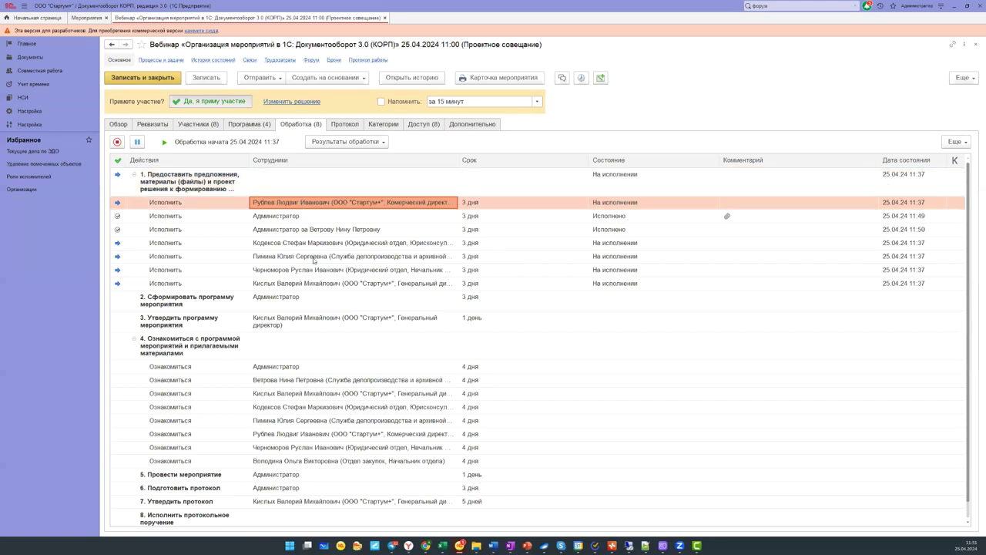
pyautogui.press('Return')
pyautogui.click(130, 522)
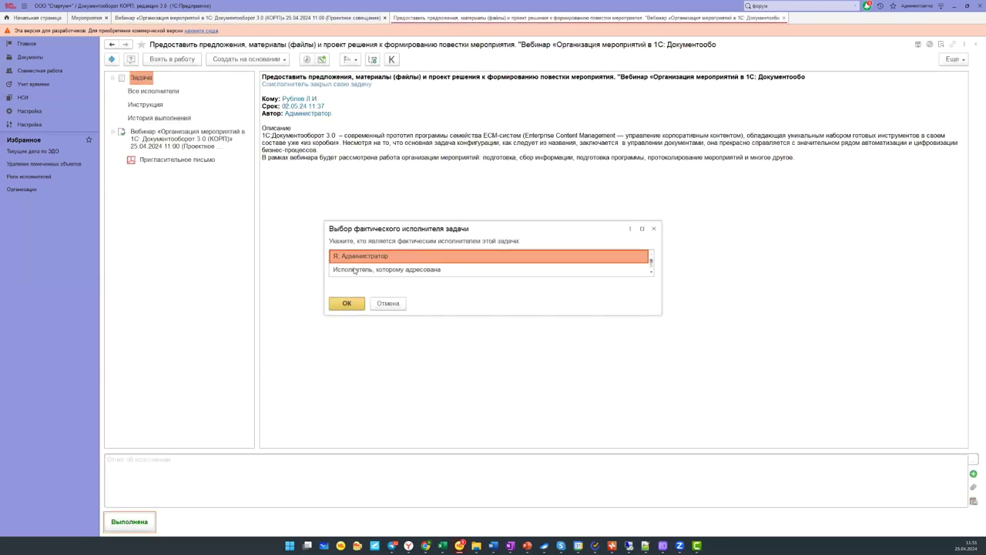
pyautogui.click(346, 303)
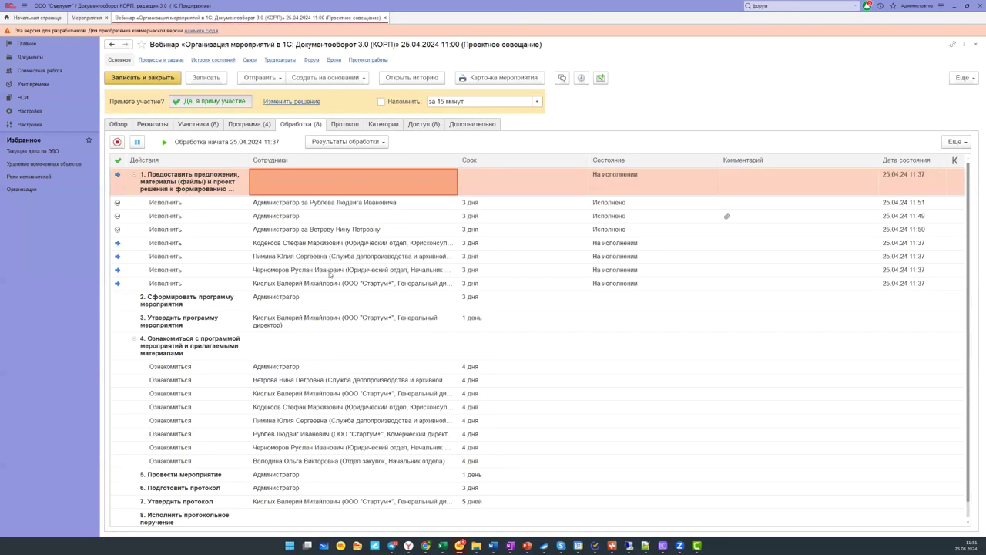
# - Mark the legal counsel's (Юрисконсульт) proposal task as Выполнена, naming the administrator as actual performer
pyautogui.click(329, 248)
pyautogui.press('Return')
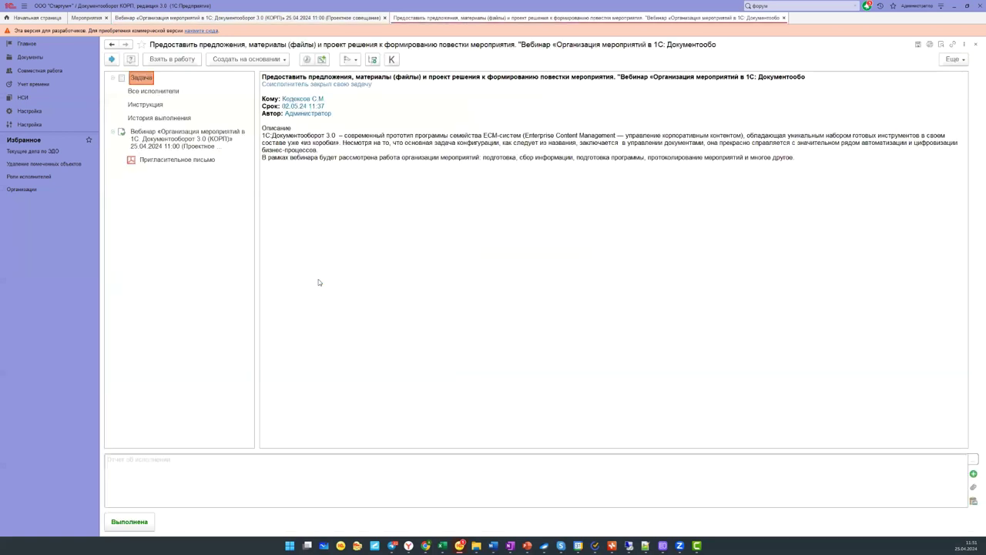
pyautogui.click(130, 524)
pyautogui.click(362, 306)
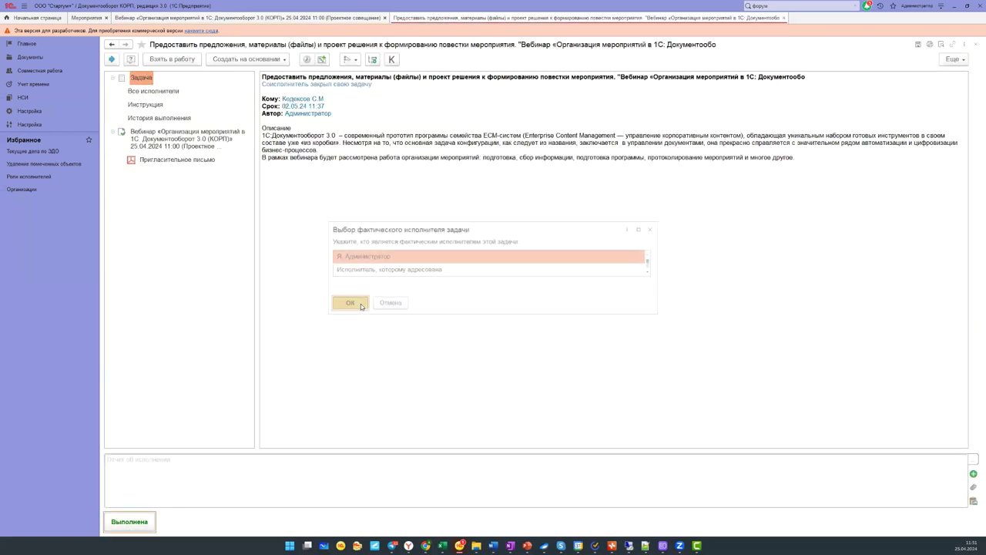
# - Mark the remaining records and archive service employee's task as Выполнена with the administrator as actual performer
pyautogui.click(324, 257)
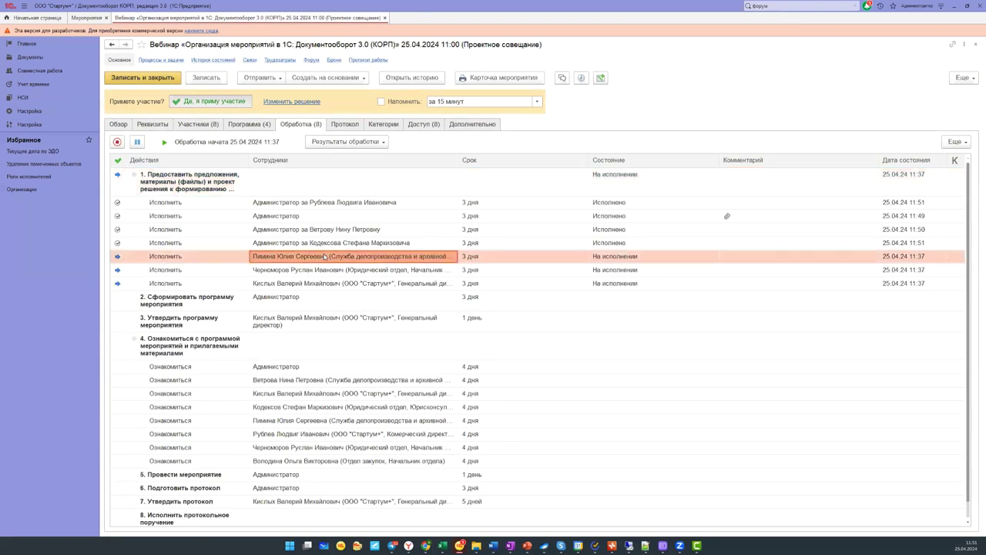
pyautogui.press('Return')
pyautogui.click(130, 522)
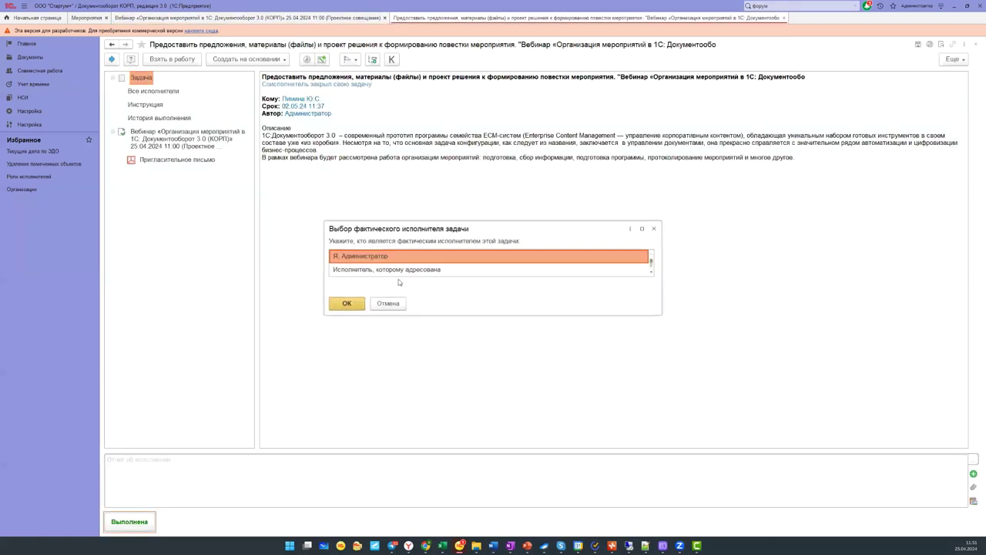
pyautogui.click(362, 303)
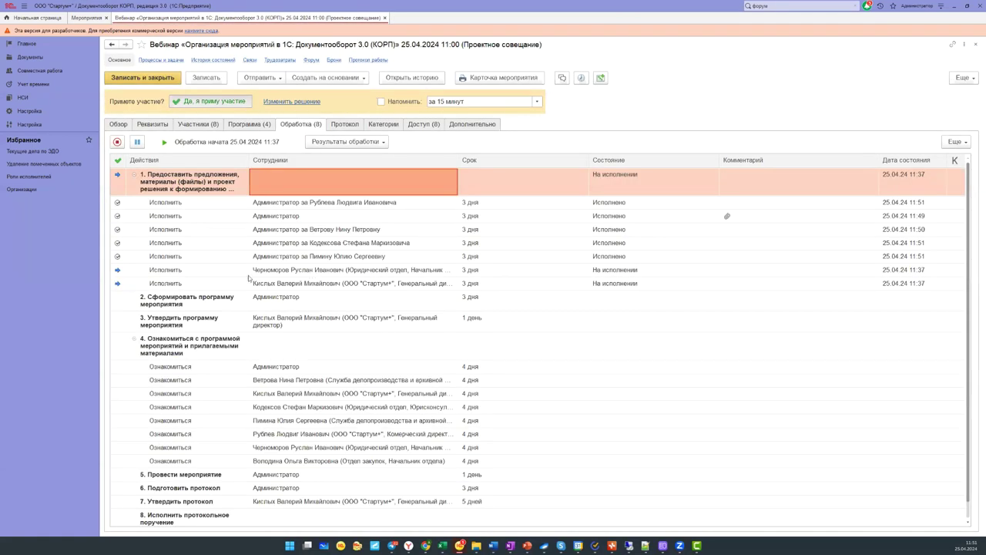
# - Mark the legal department head's task in the first processing stage as Выполнена, accepting the administrator as actual performer
pyautogui.click(282, 275)
pyautogui.press('Return')
pyautogui.click(130, 522)
pyautogui.press('Return')
# - Mark the general director's task in the first stage as Выполнена with the administrator as actual performer
pyautogui.click(273, 287)
pyautogui.press('Return')
pyautogui.click(130, 522)
pyautogui.click(347, 302)
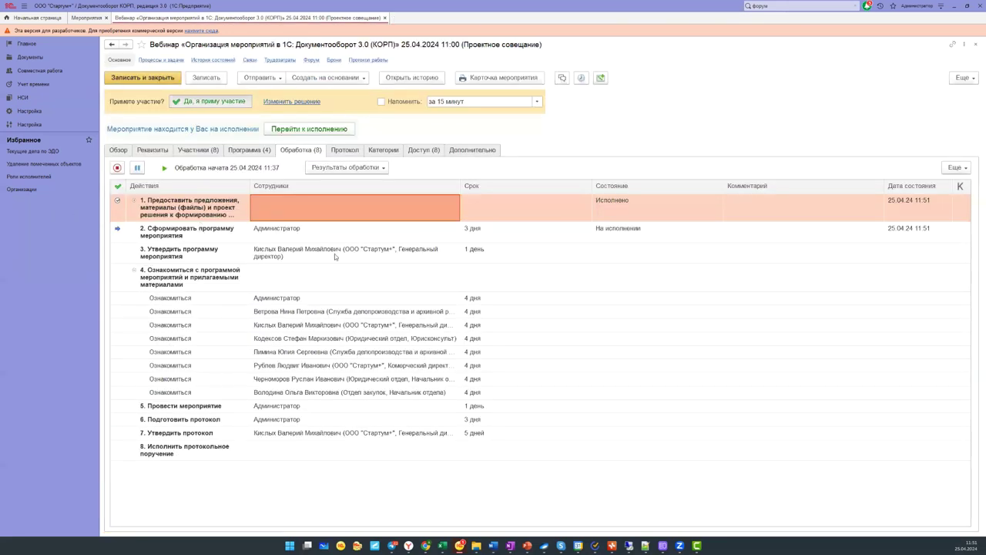
# - View the Ход ознакомления report from the webinar's processing results and return to the event card
pyautogui.click(345, 167)
pyautogui.click(341, 194)
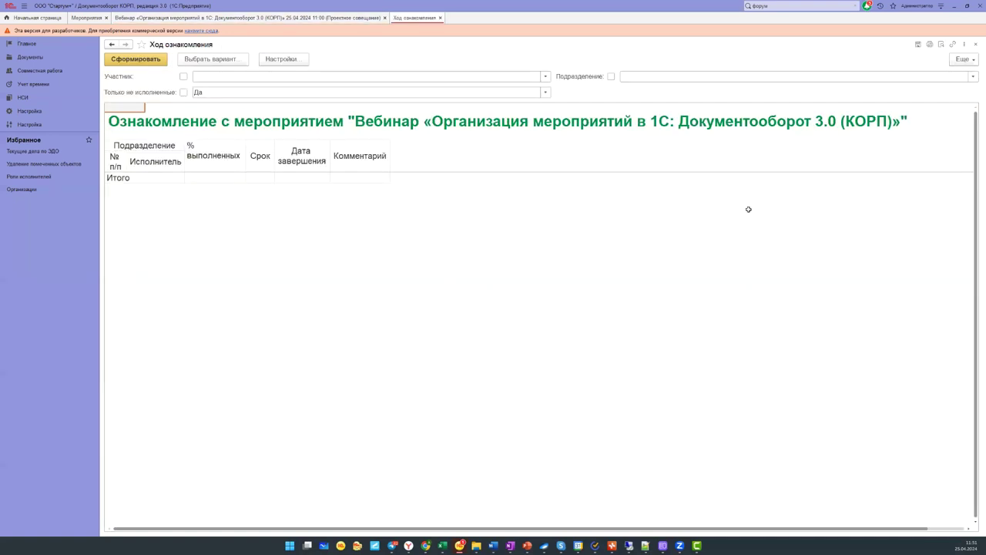
pyautogui.press('Escape')
# - Open the administrator's task «Сформировать программу мероприятия», mark it as Выполнена, and postpone the calendar reminder by 15 minutes
pyautogui.click(323, 128)
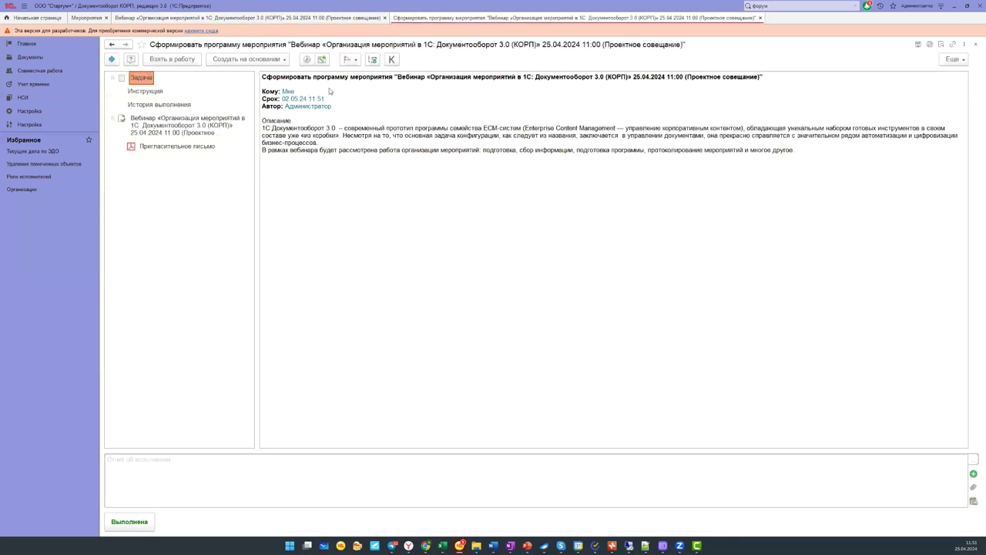
pyautogui.click(125, 521)
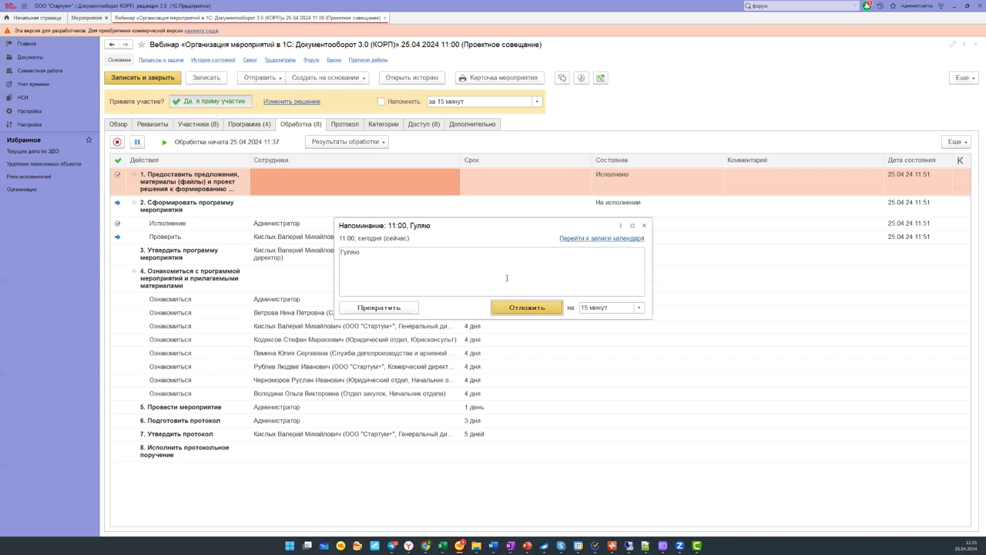
pyautogui.click(532, 308)
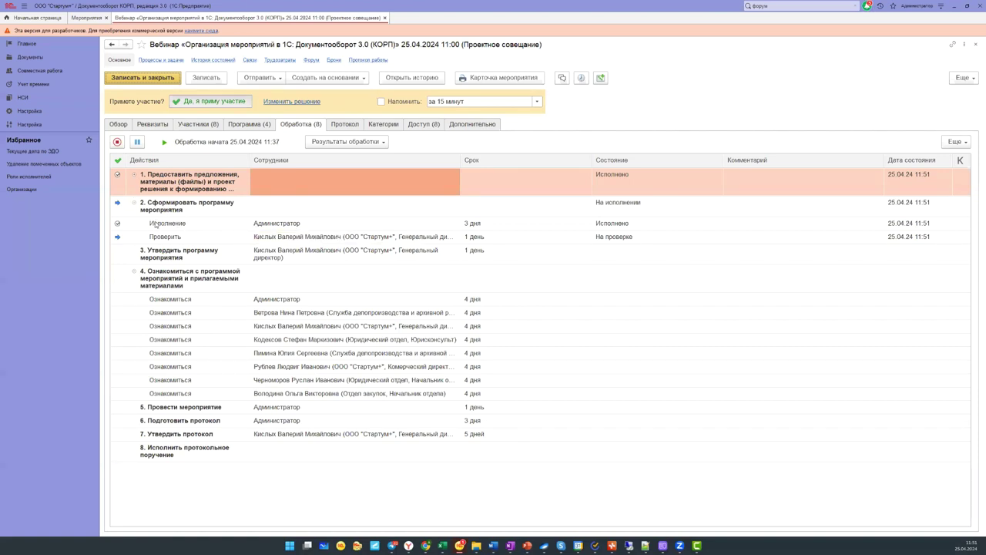
# - Review the participants of the «Сформировать программу мероприятия» processing stage and close its details
pyautogui.click(195, 214)
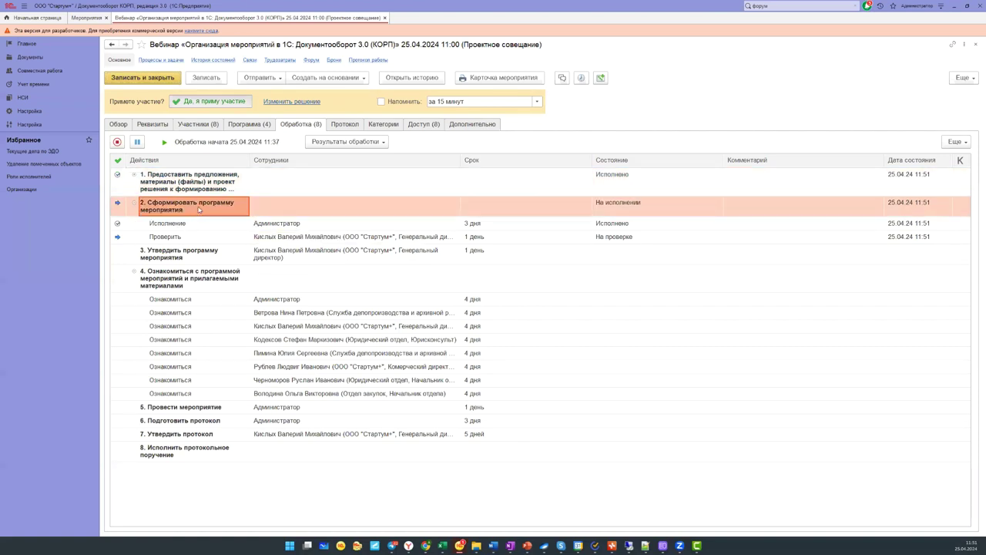
pyautogui.doubleClick(199, 209)
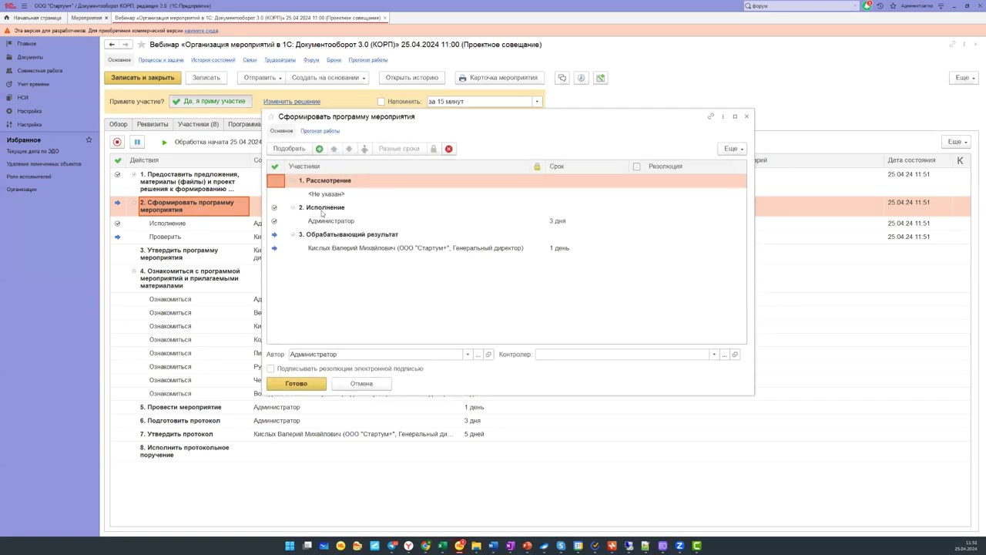
pyautogui.click(328, 222)
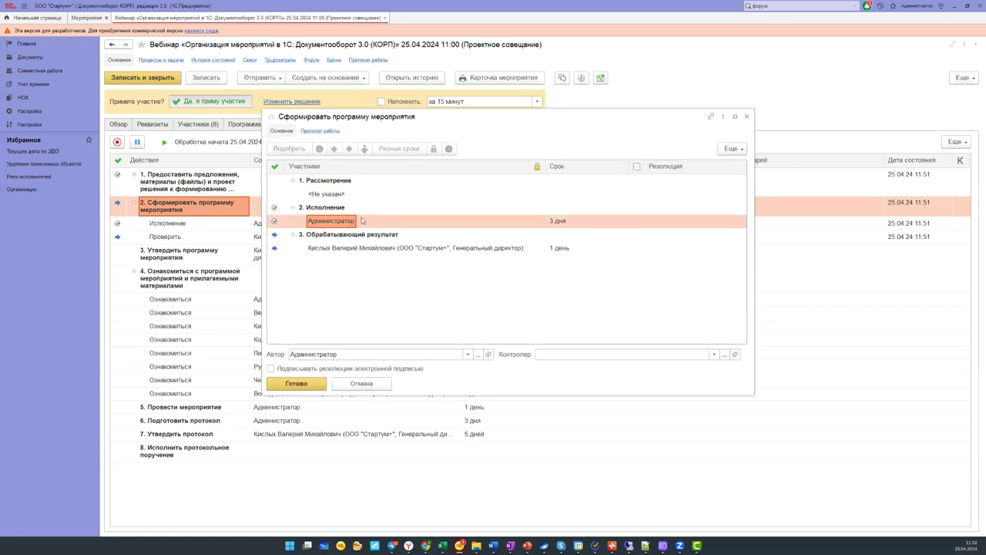
pyautogui.click(747, 117)
# - Open the general director's check of the program-forming task and mark it as Проверено with the administrator as actual performer
pyautogui.click(282, 240)
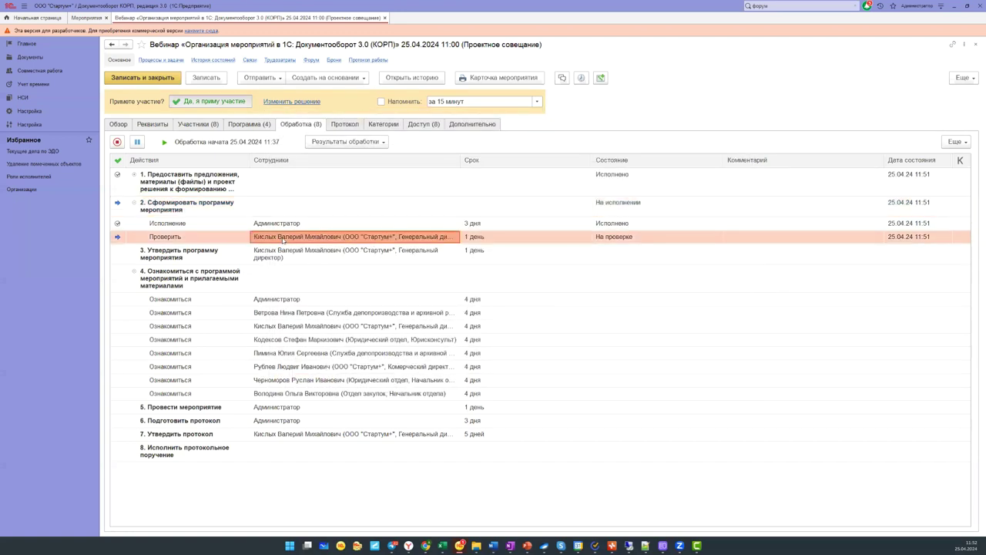
pyautogui.doubleClick(282, 239)
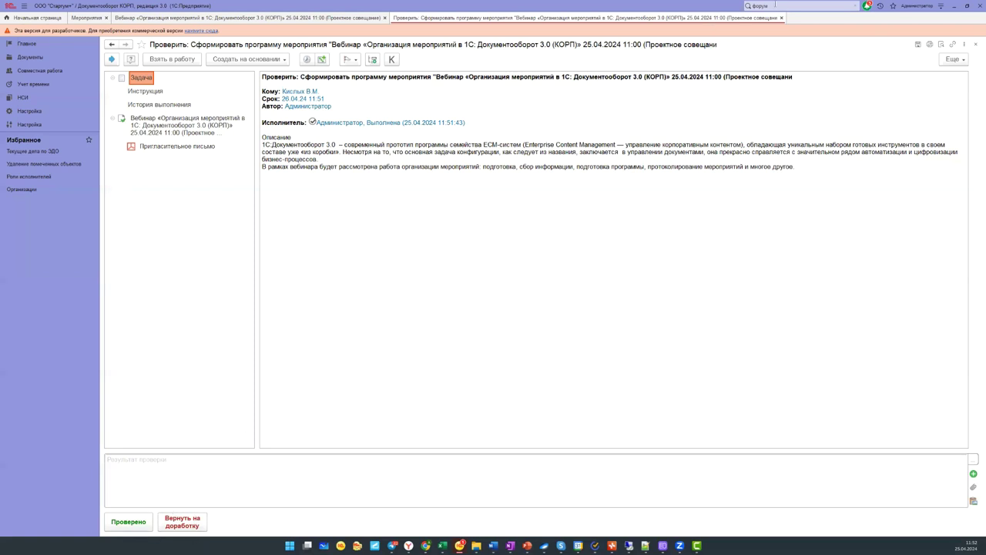
pyautogui.click(346, 18)
pyautogui.click(179, 228)
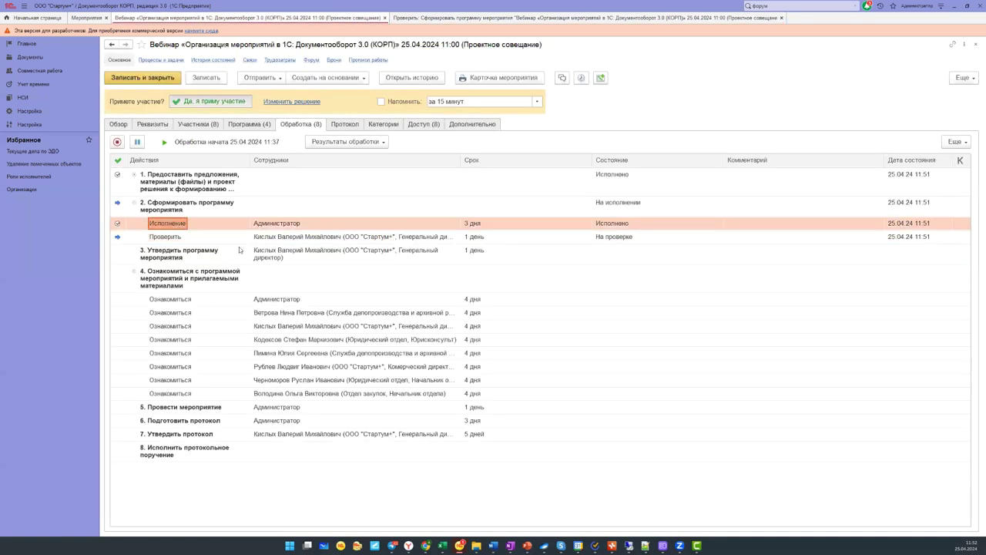
pyautogui.click(734, 18)
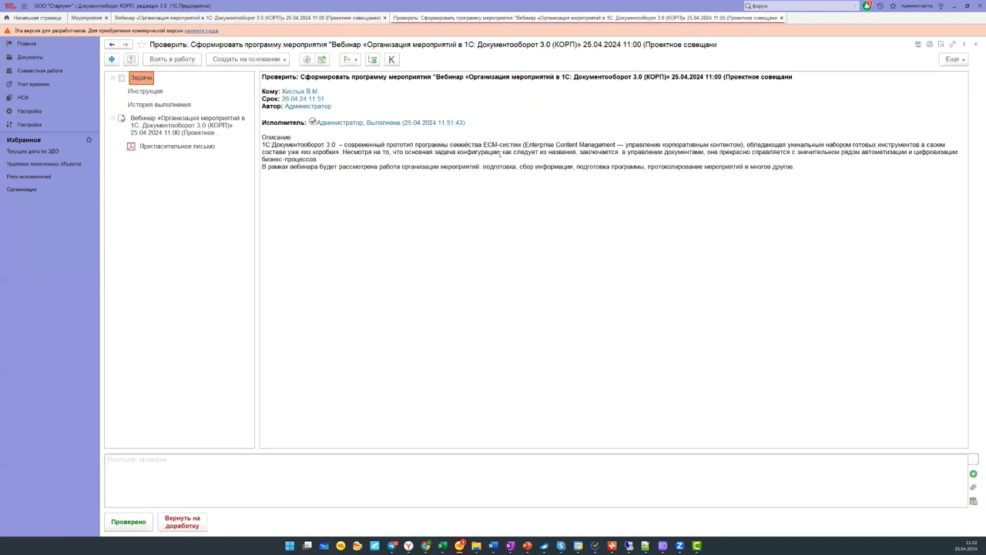
pyautogui.click(142, 520)
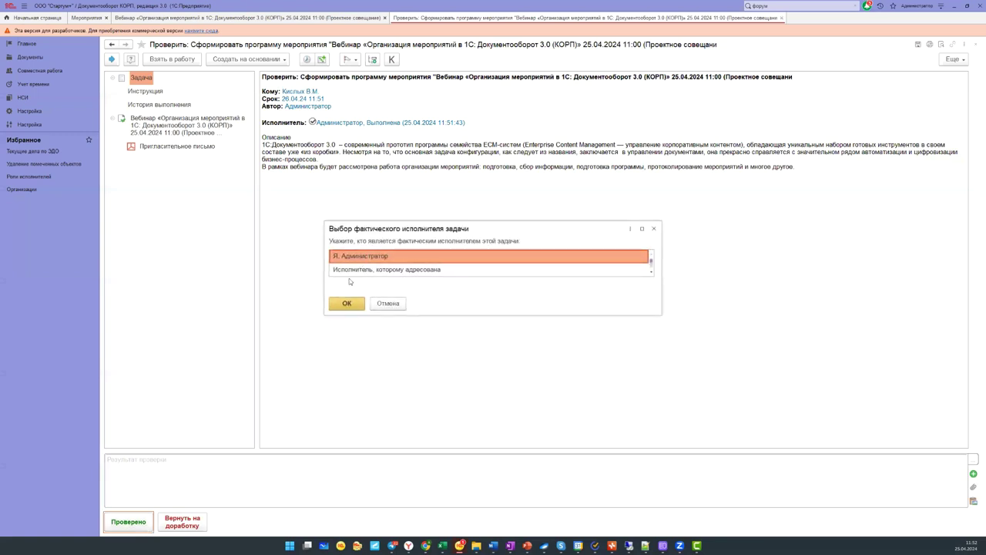
pyautogui.click(346, 305)
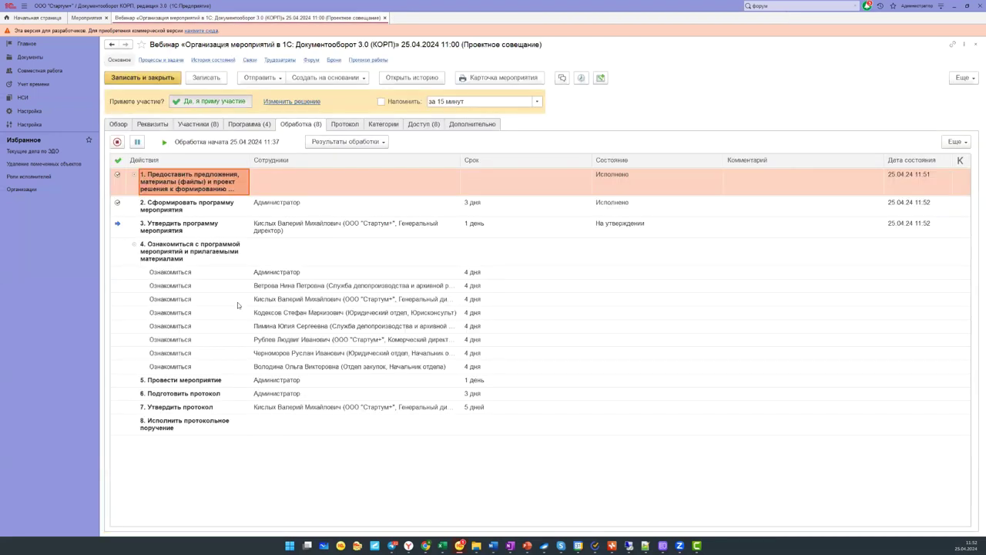
# - Open the general director's «Утвердить программу мероприятия» task and set it to Утверждено with the administrator as actual performer
pyautogui.click(262, 236)
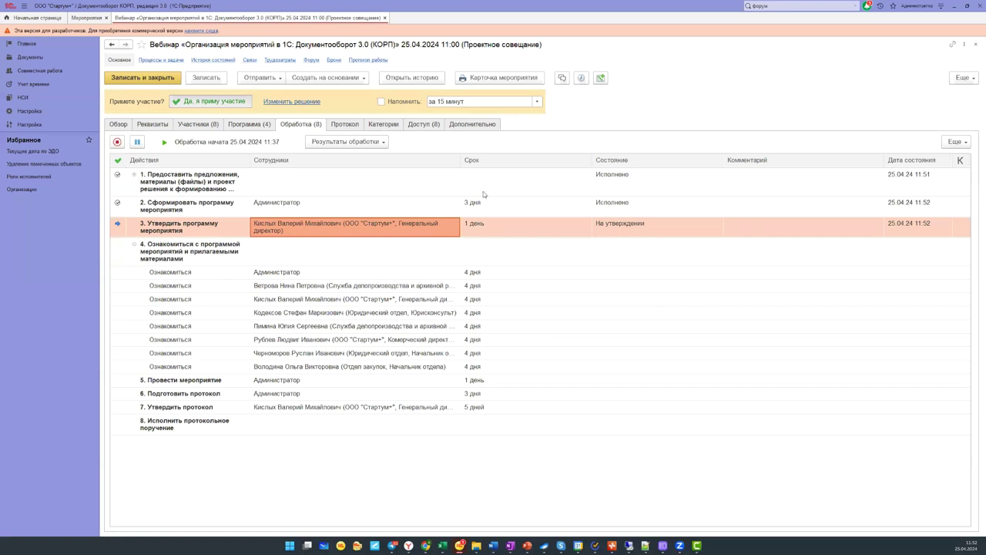
pyautogui.doubleClick(282, 231)
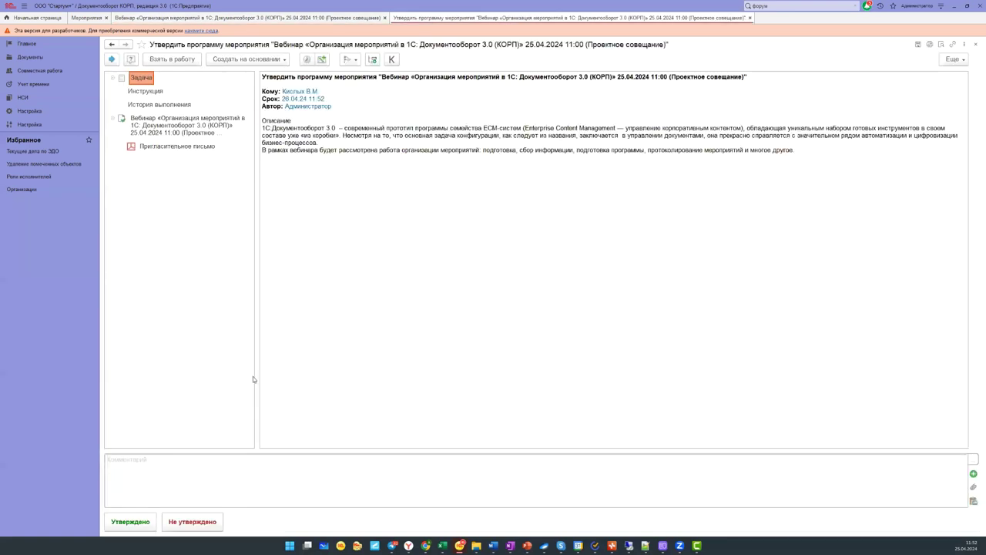
pyautogui.click(146, 523)
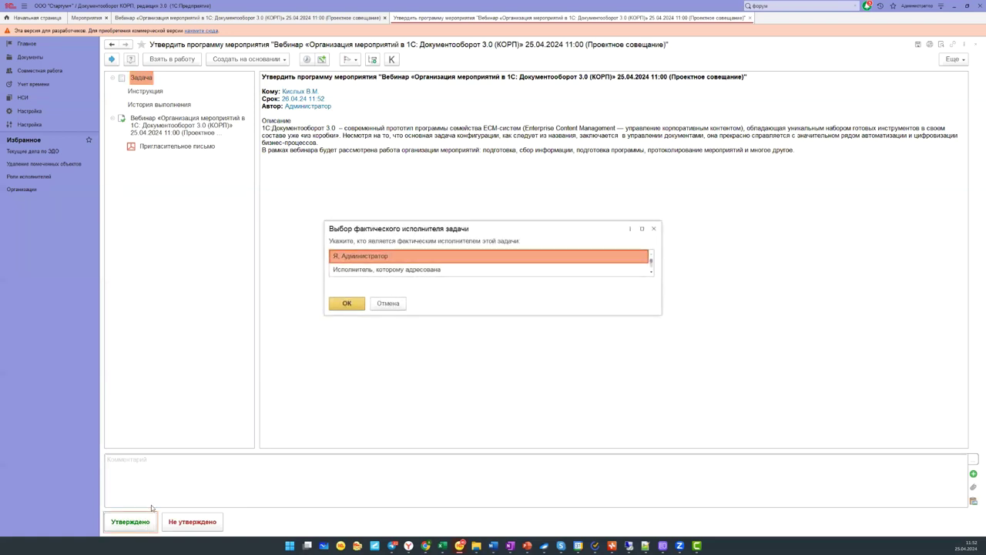
pyautogui.click(347, 303)
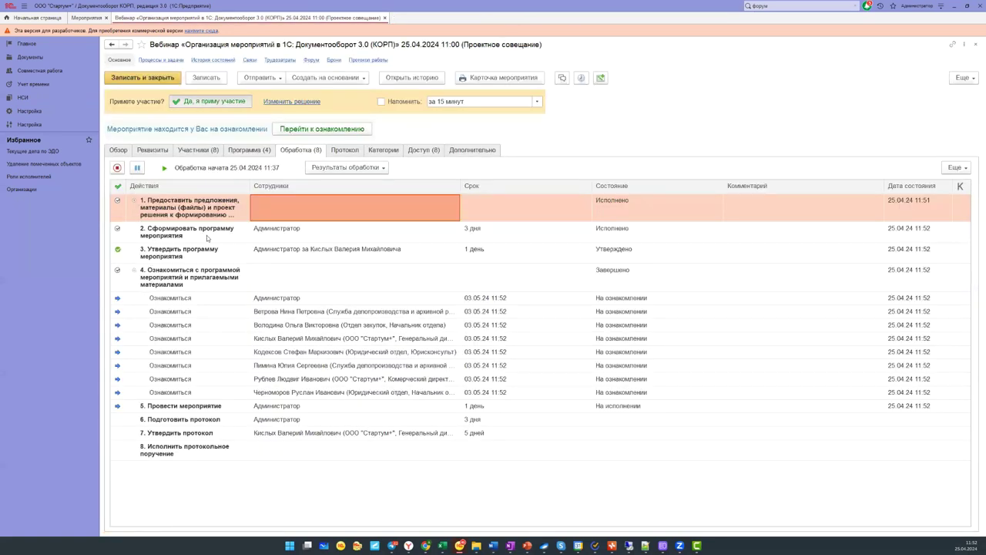
# - Reopen the details of the completed «Сформировать программу мероприятия» stage, check the result handler's line, and close them
pyautogui.doubleClick(207, 238)
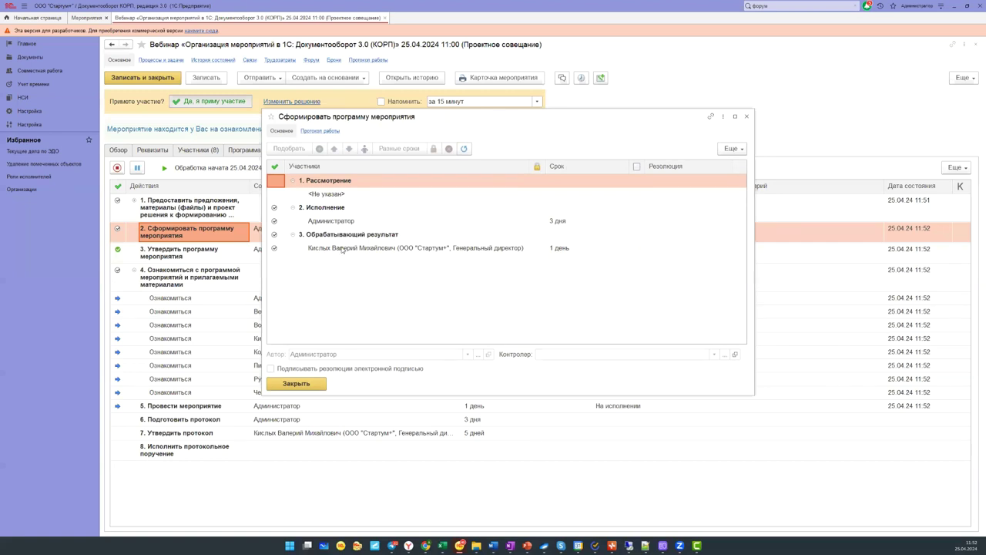
pyautogui.click(342, 248)
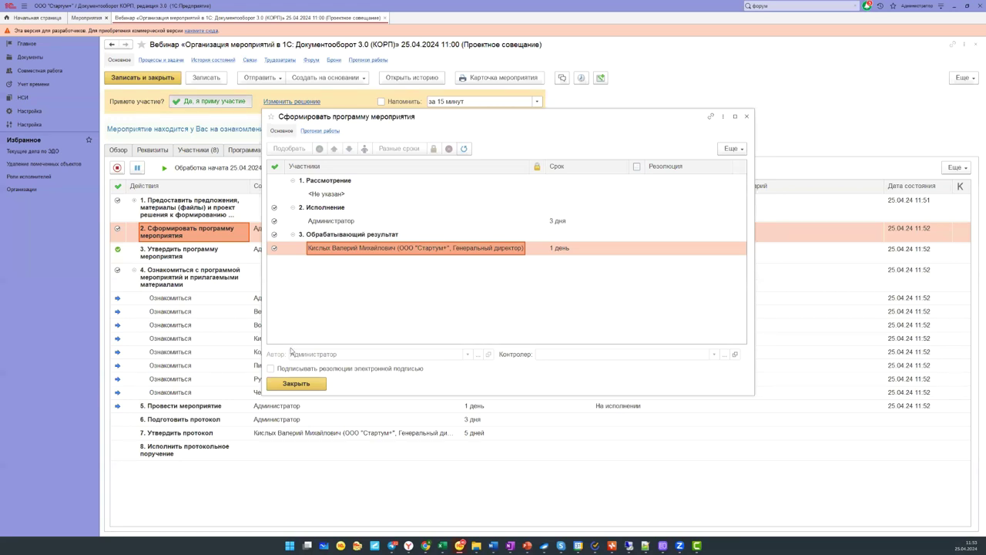
pyautogui.click(747, 117)
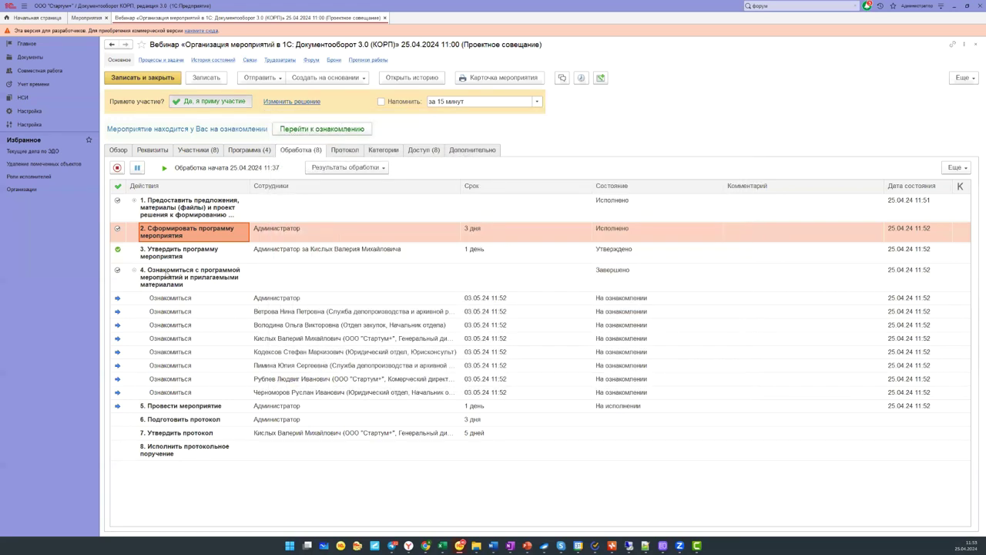
# - Examine the Ознакомиться lines and the «Провести мероприятие» stage, and view the administrator's familiarization task before returning to the event card
pyautogui.click(268, 260)
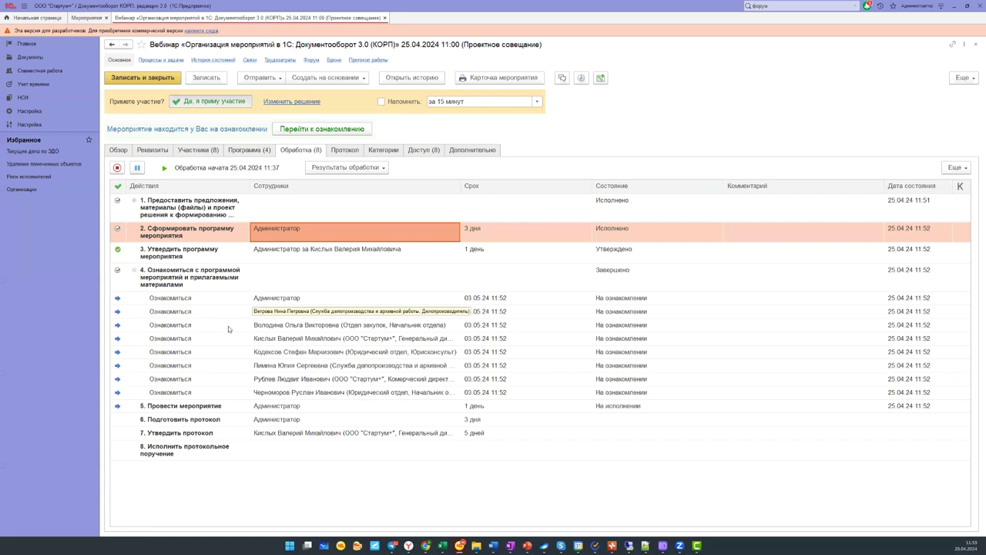
pyautogui.click(225, 301)
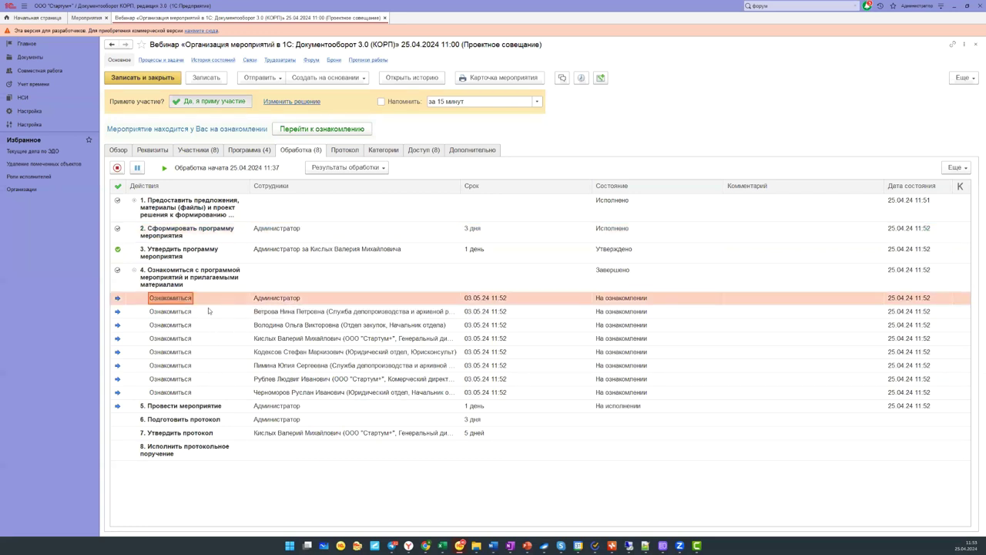
pyautogui.moveTo(186, 330); pyautogui.dragTo(181, 392)
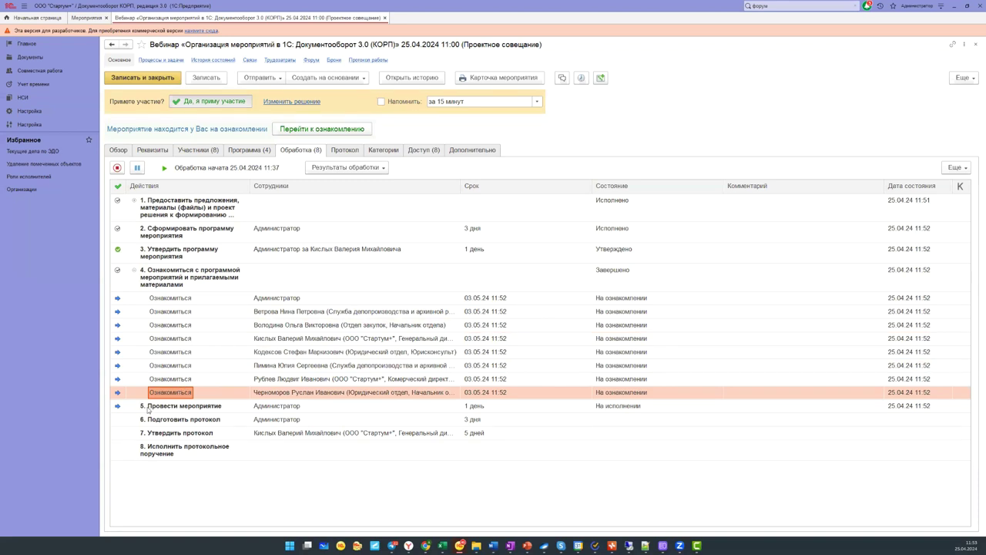
pyautogui.click(161, 408)
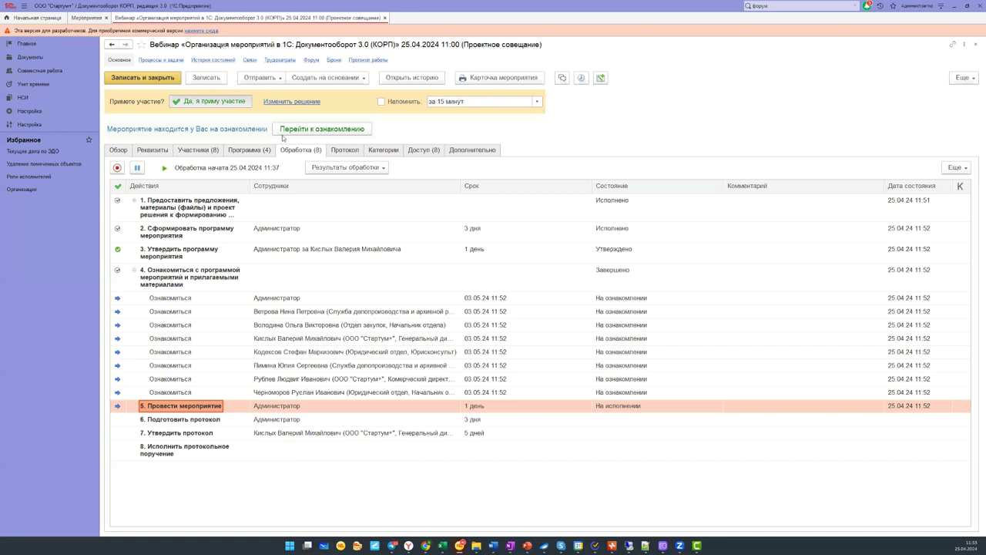
pyautogui.click(302, 130)
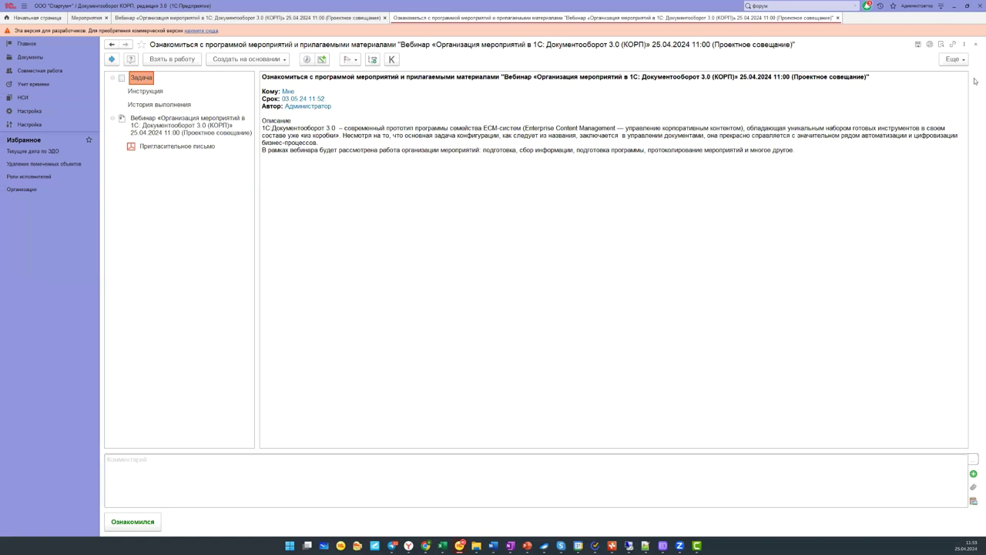
pyautogui.click(975, 45)
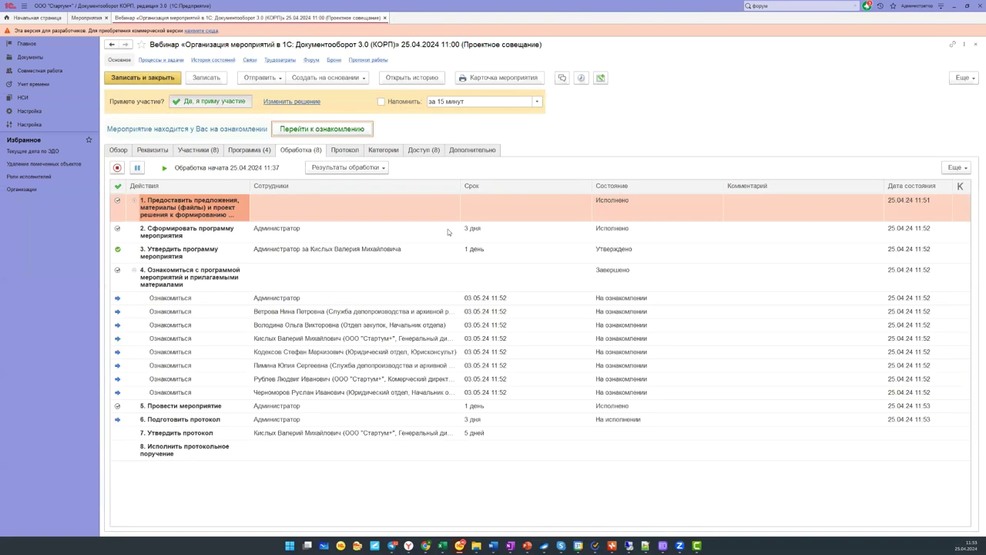
# - Open the administrator's «Ознакомиться» task from the event's processing stages and mark it as Ознакомился
pyautogui.click(308, 340)
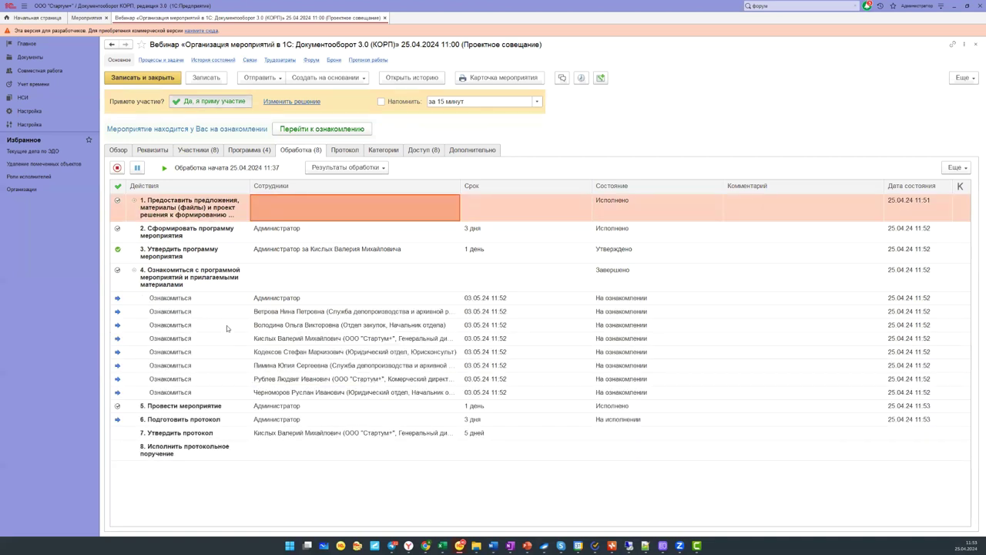
pyautogui.click(274, 408)
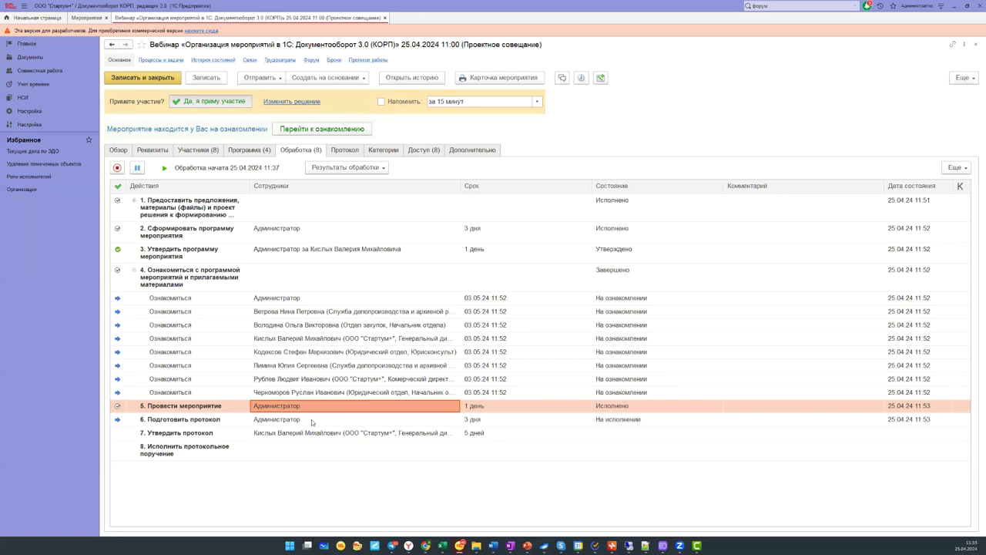
pyautogui.click(291, 298)
pyautogui.doubleClick(290, 298)
pyautogui.click(129, 522)
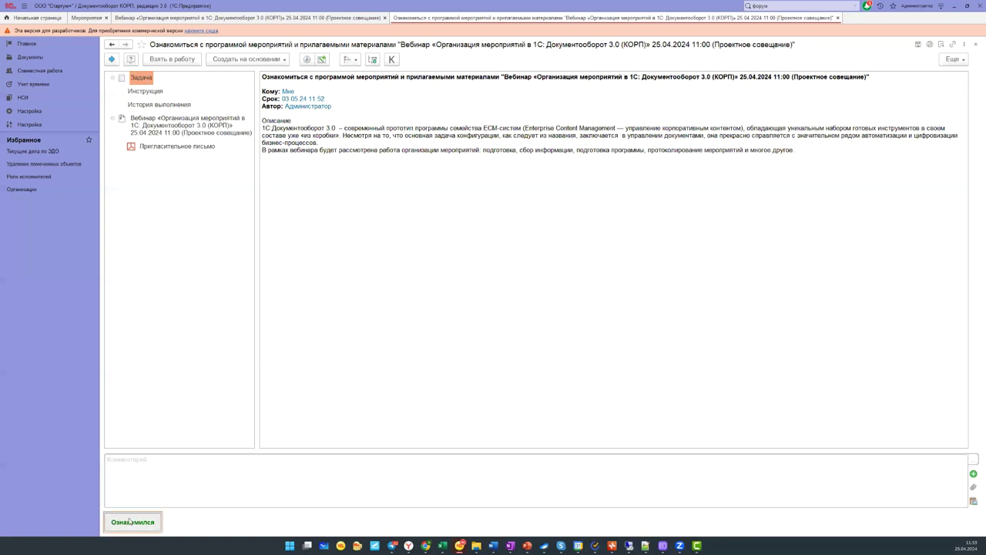
pyautogui.click(331, 330)
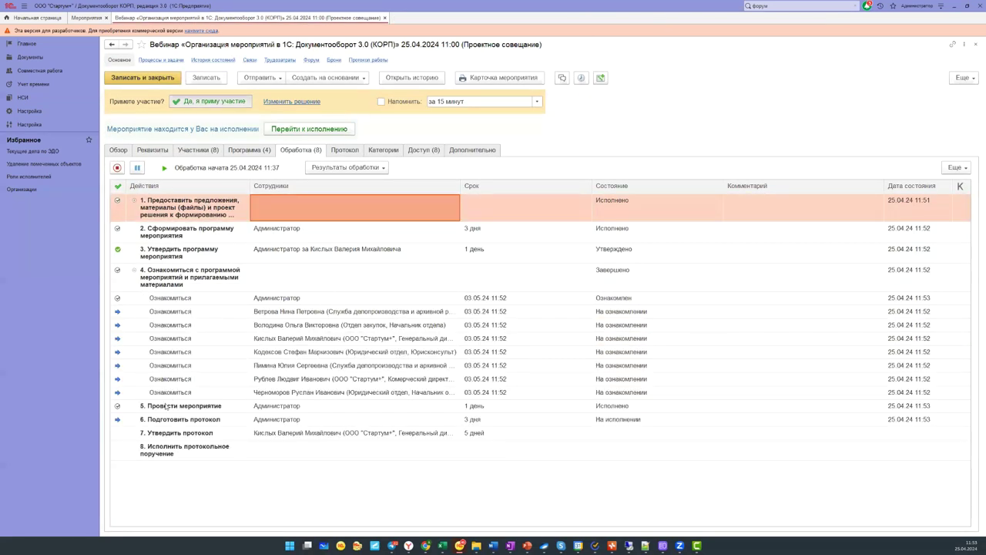
# - Fill the event protocol automatically, then compare its items with the event program
pyautogui.click(281, 423)
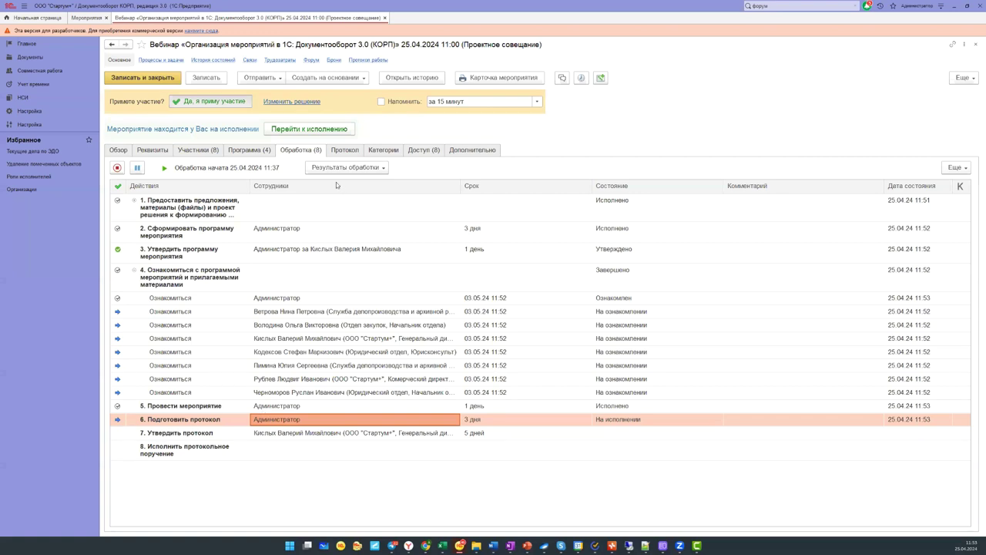
pyautogui.click(344, 151)
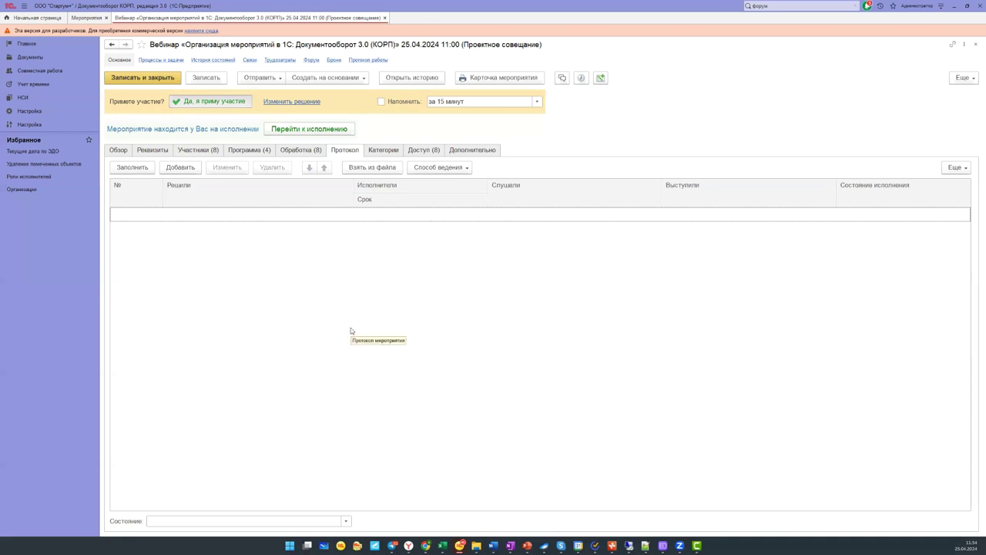
pyautogui.click(134, 168)
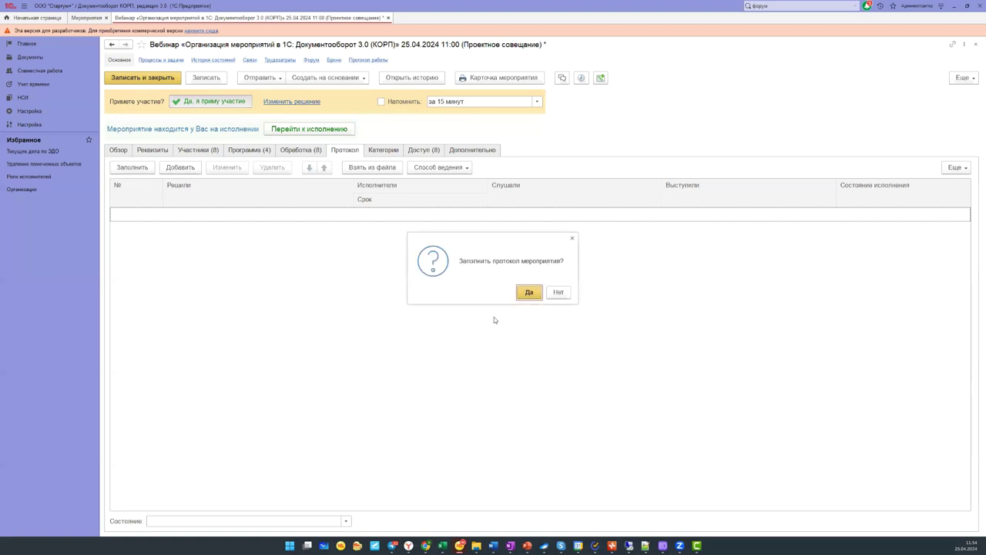
pyautogui.click(531, 292)
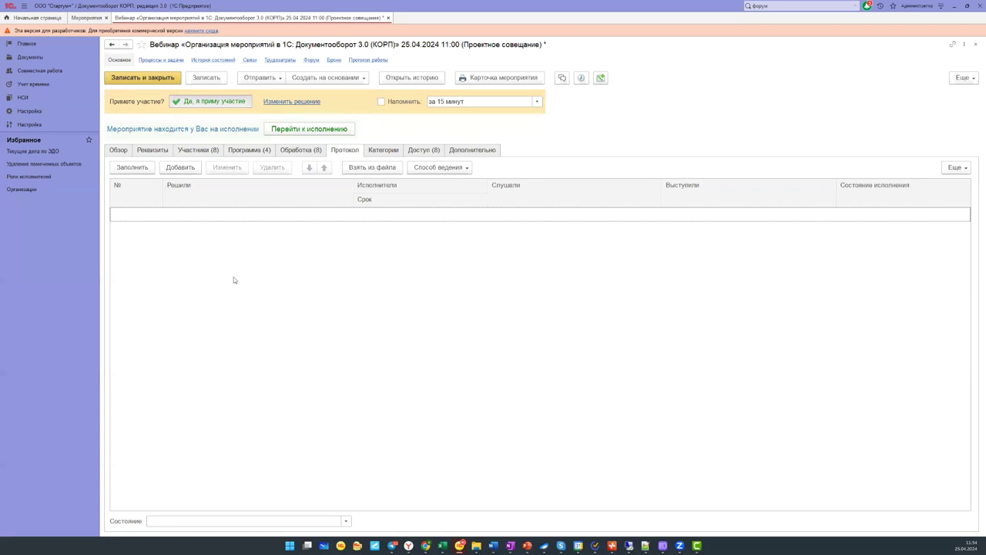
pyautogui.click(243, 152)
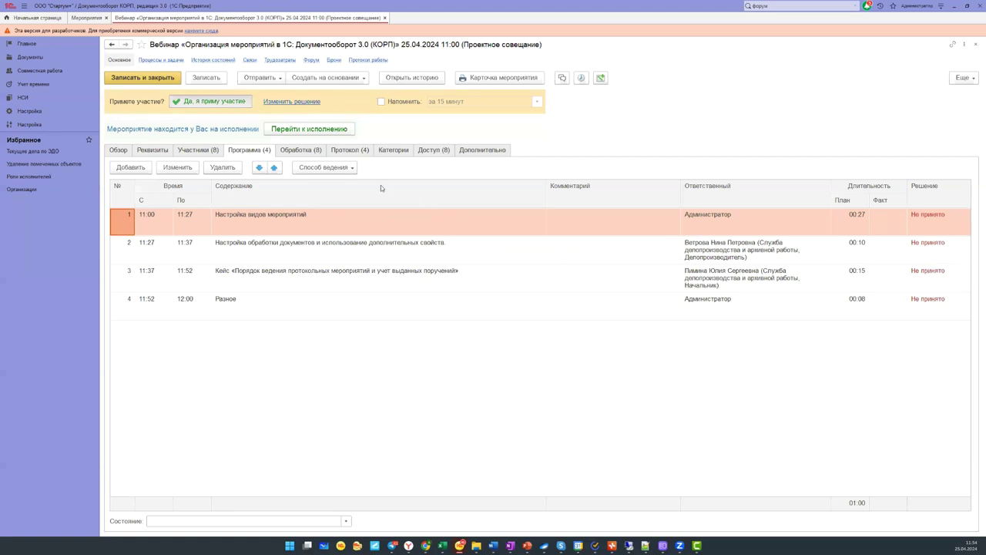
pyautogui.click(340, 152)
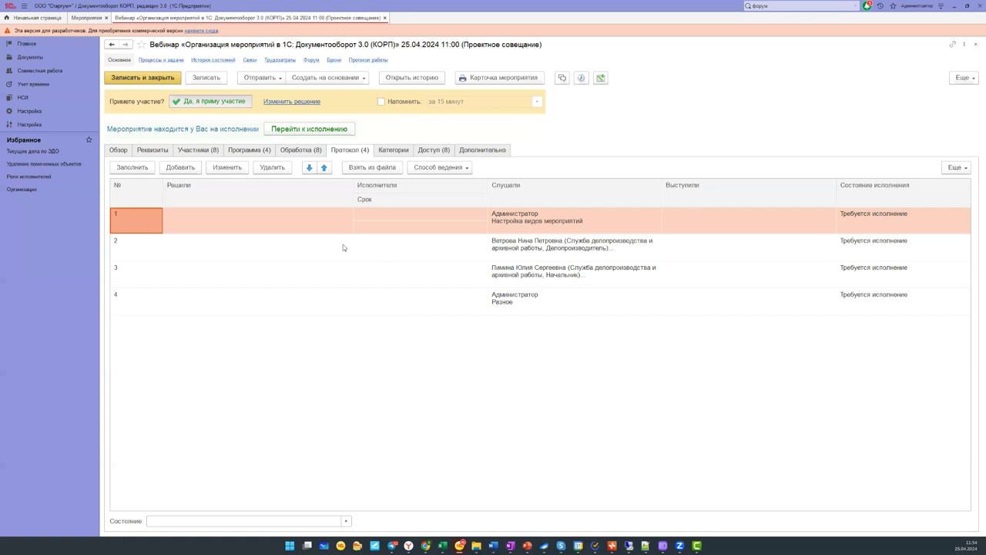
# - Open protocol item 1 and enter «Директор» under Выступили and «Гулять все мероприя» under Решили
pyautogui.doubleClick(339, 221)
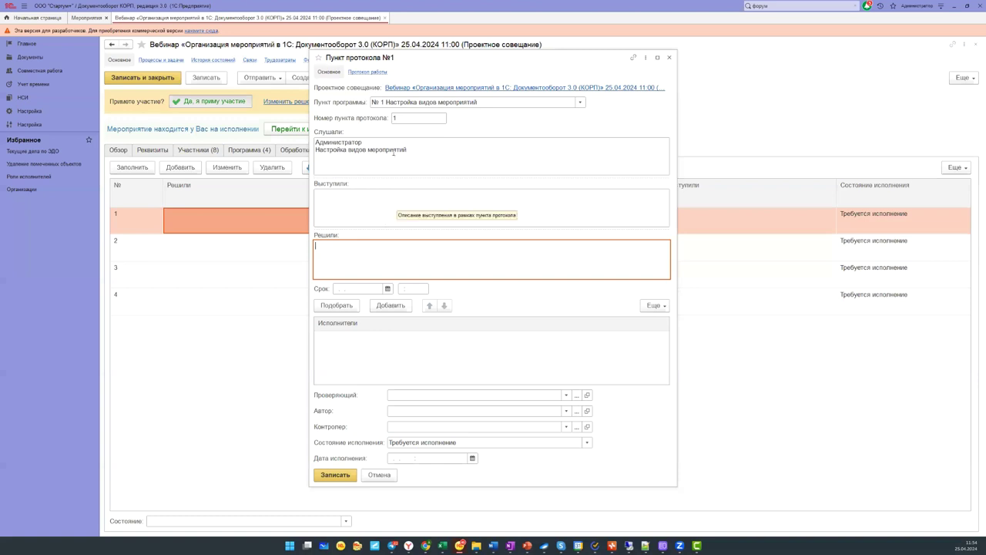
pyautogui.click(405, 201)
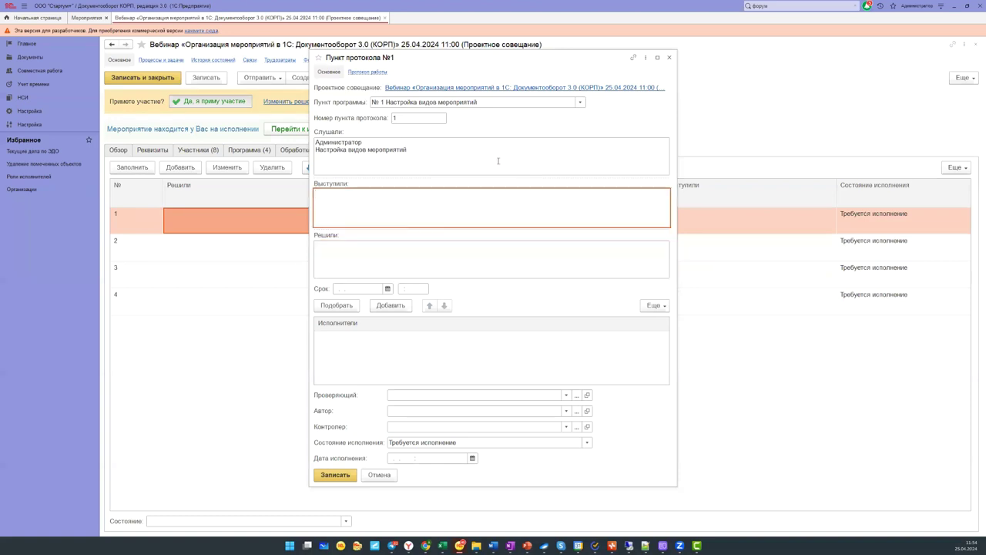
pyautogui.write('Директор')
pyautogui.click(398, 260)
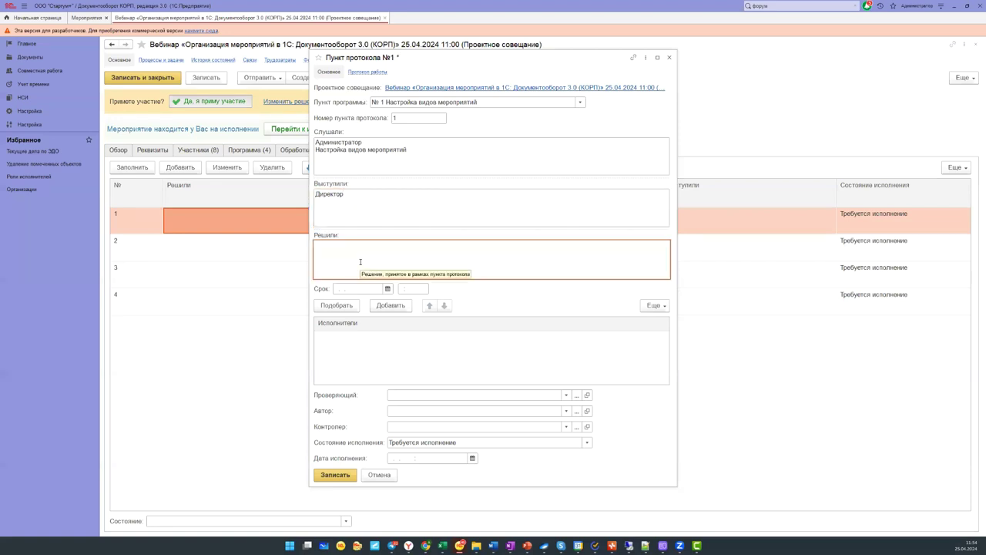
pyautogui.write('Гулять все мероприя')
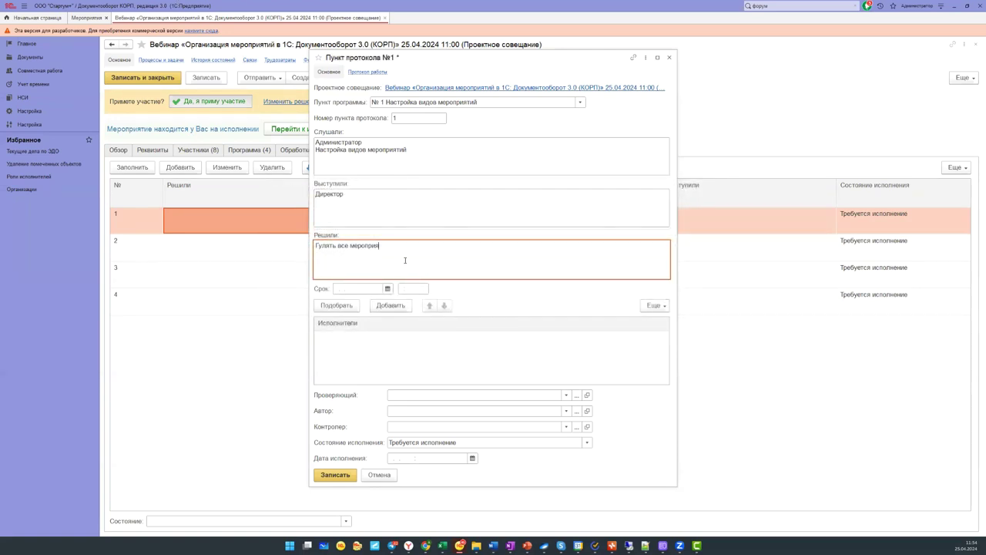
# - Review the text fields of protocol item 1 and set its Срок to 30.04.2024
pyautogui.click(368, 289)
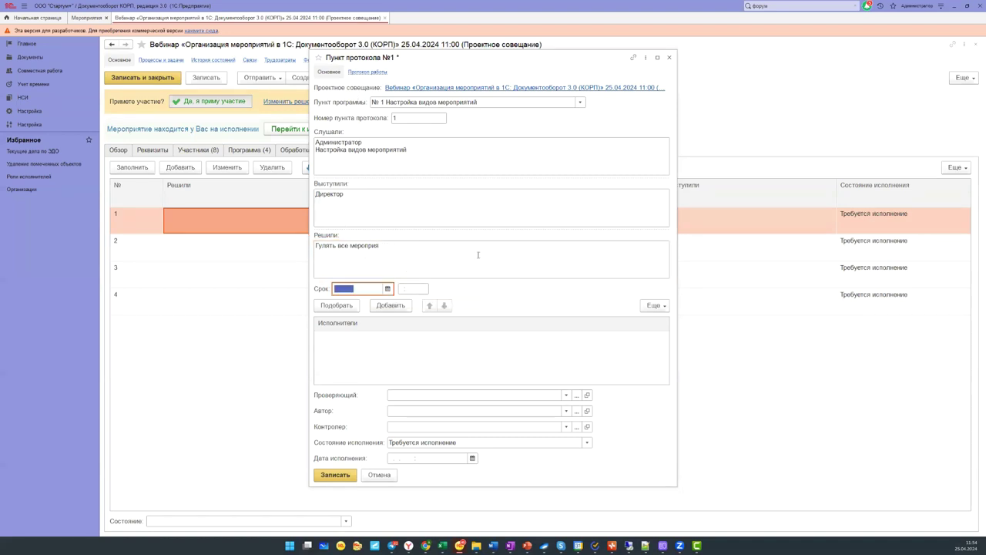
pyautogui.click(393, 208)
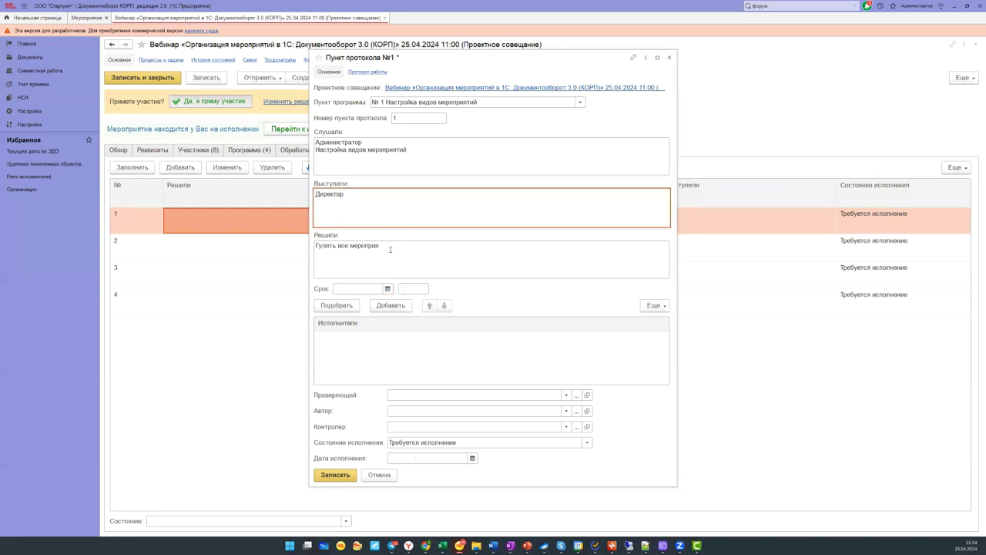
pyautogui.click(370, 151)
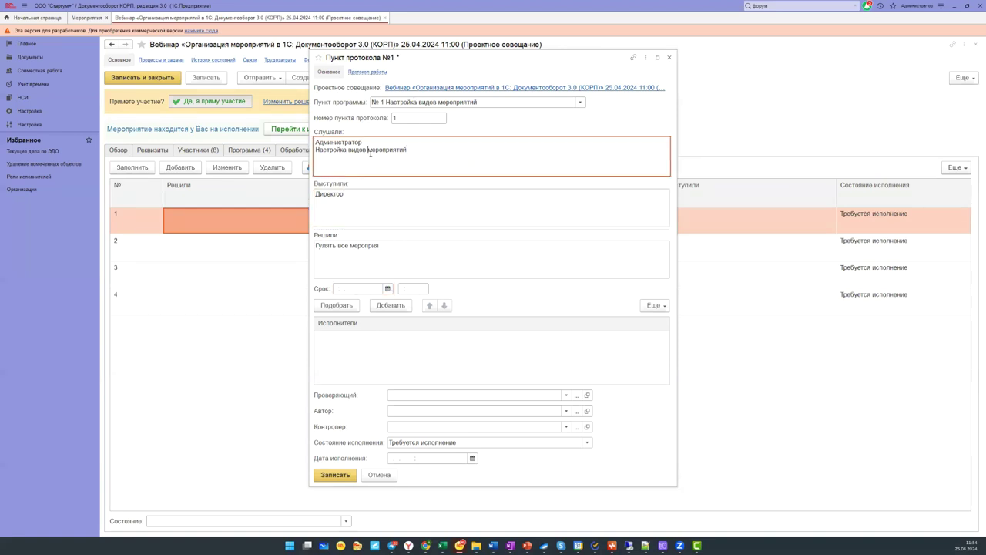
pyautogui.click(344, 194)
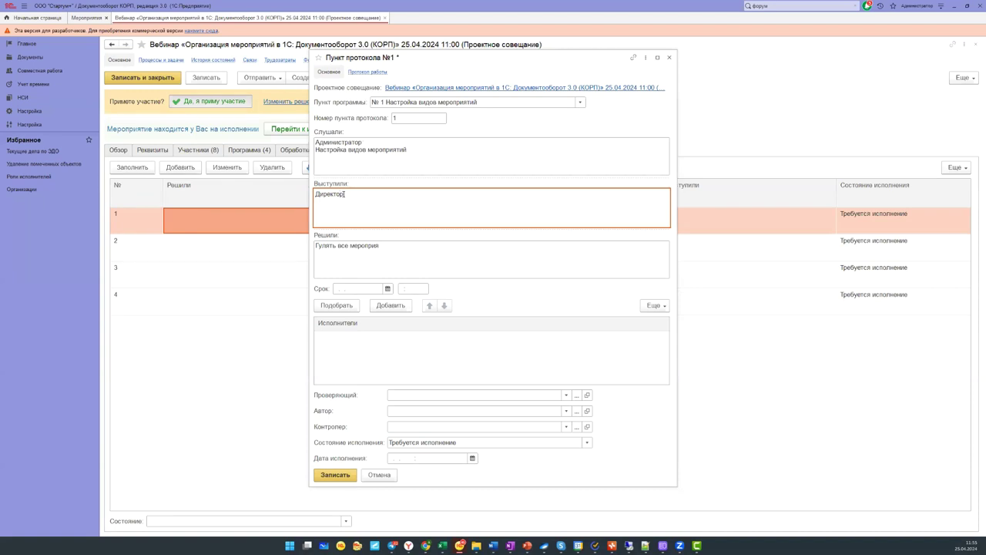
pyautogui.click(350, 259)
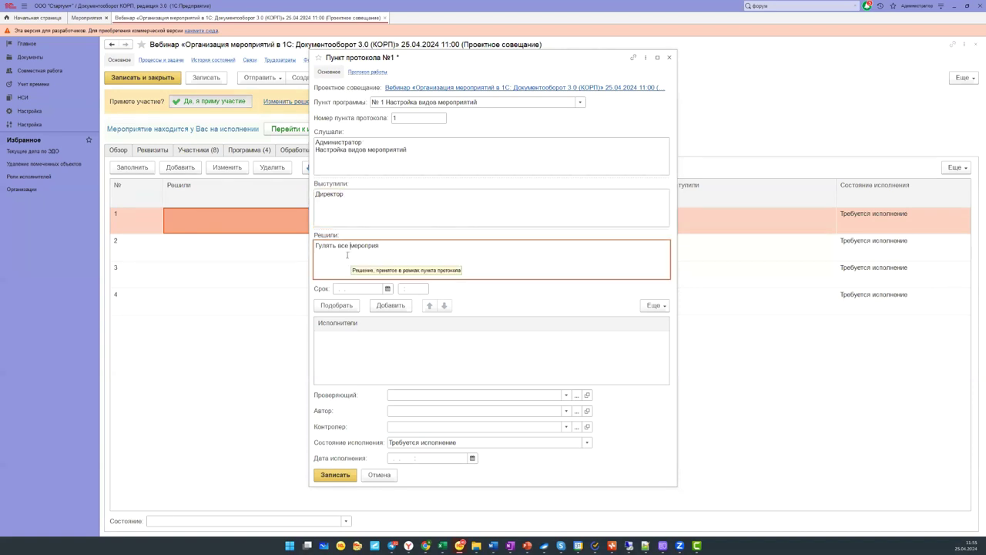
pyautogui.click(388, 289)
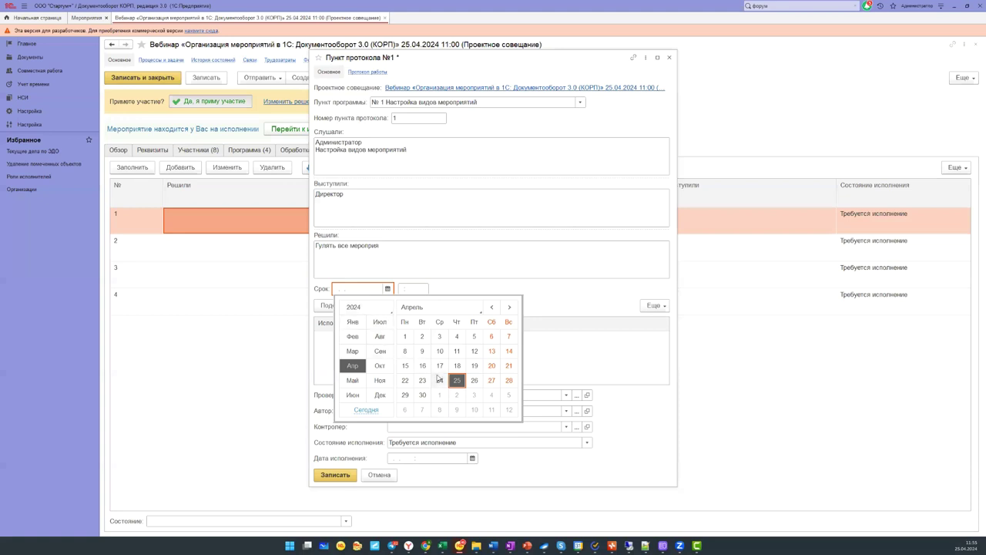
pyautogui.click(422, 396)
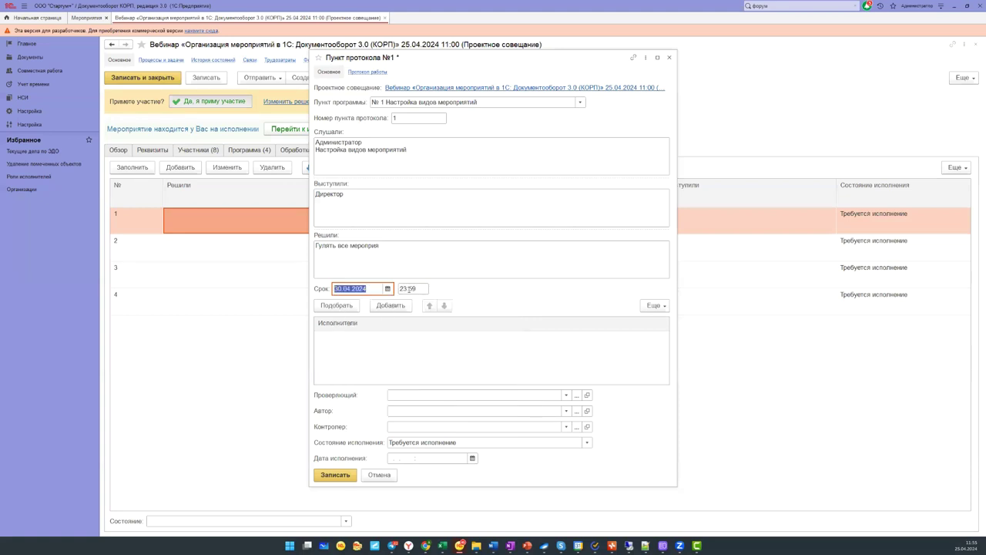
# - Add the head of the purchasing department as executor of protocol item 1, discarding the extra empty line
pyautogui.click(398, 355)
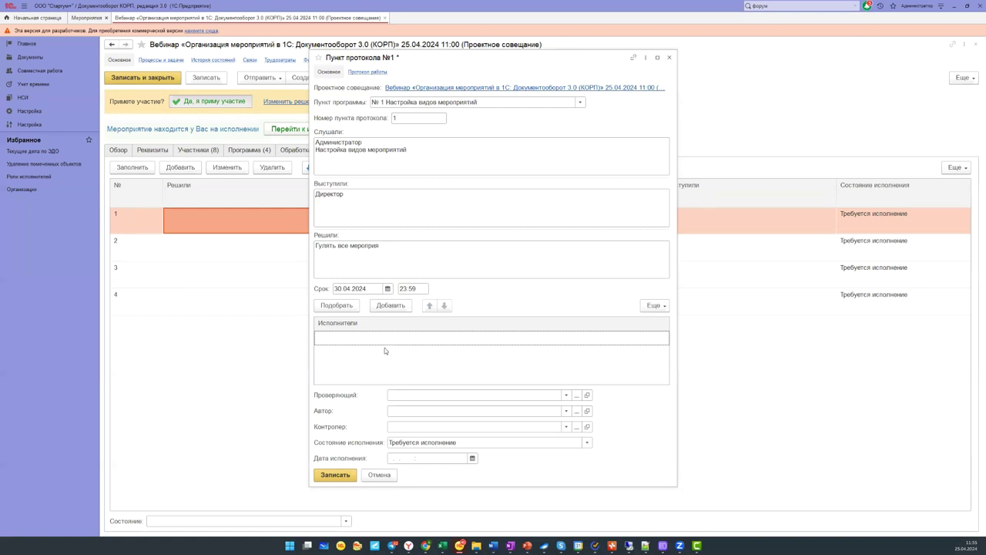
pyautogui.click(391, 307)
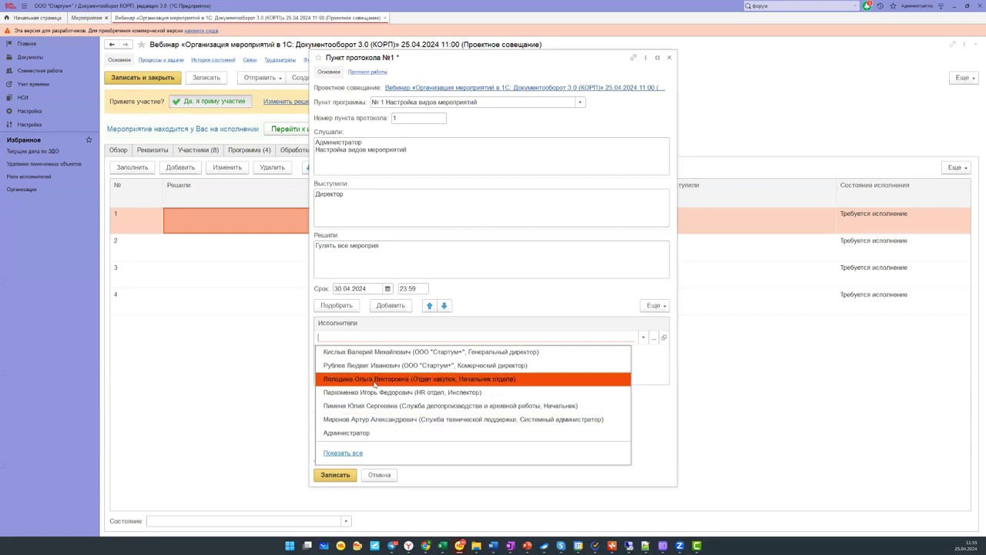
pyautogui.click(375, 379)
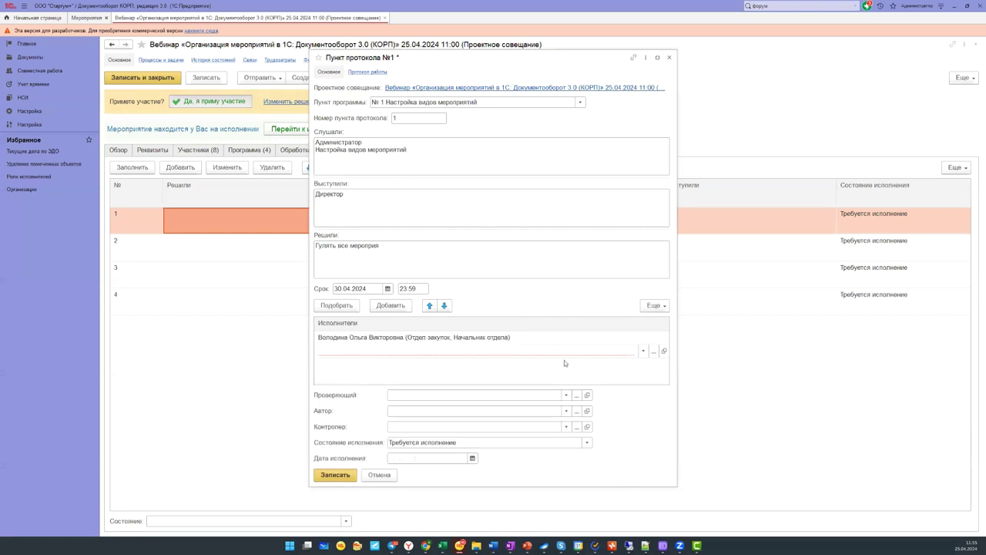
pyautogui.press('Delete')
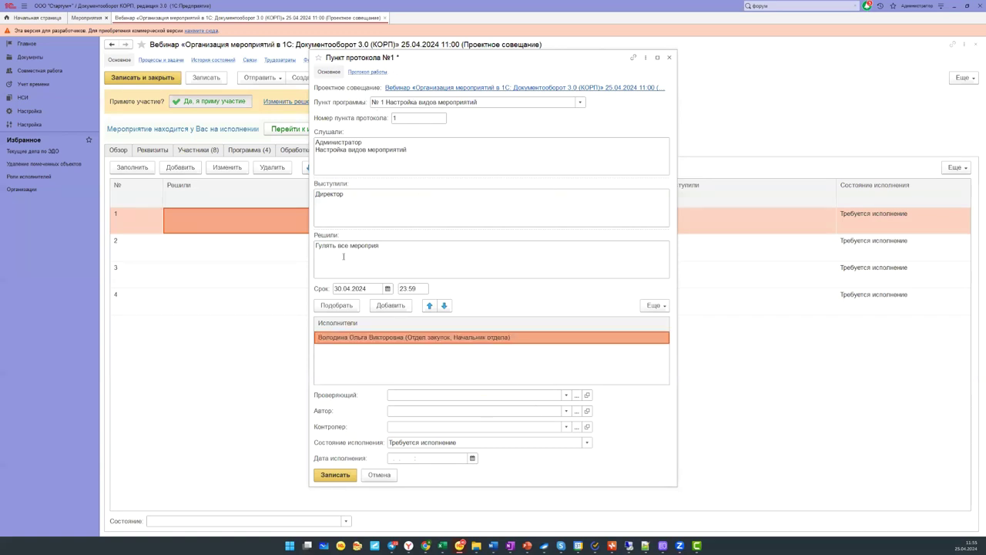
# - Set the Дата исполнения of protocol item 1 to 30.04.2024
pyautogui.click(409, 395)
pyautogui.click(318, 433)
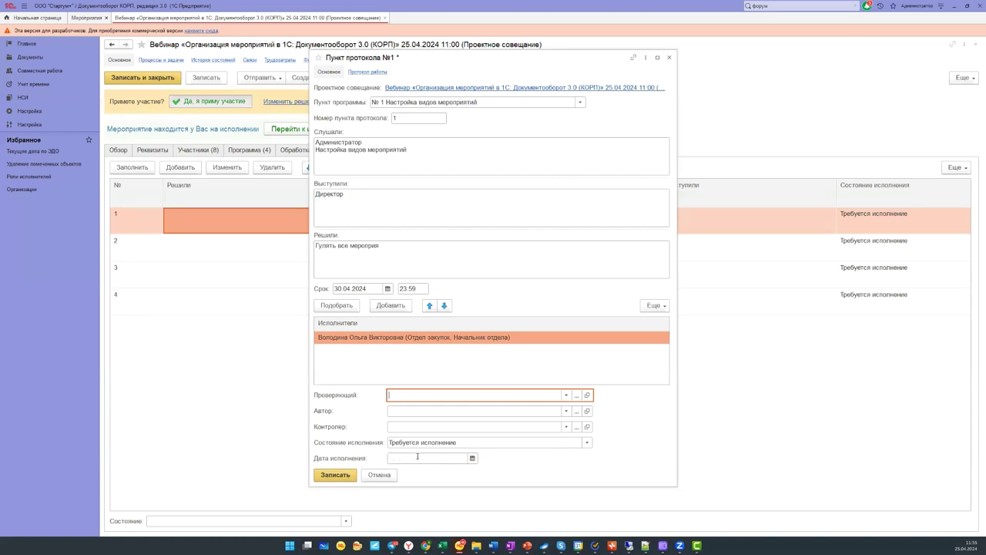
pyautogui.click(472, 457)
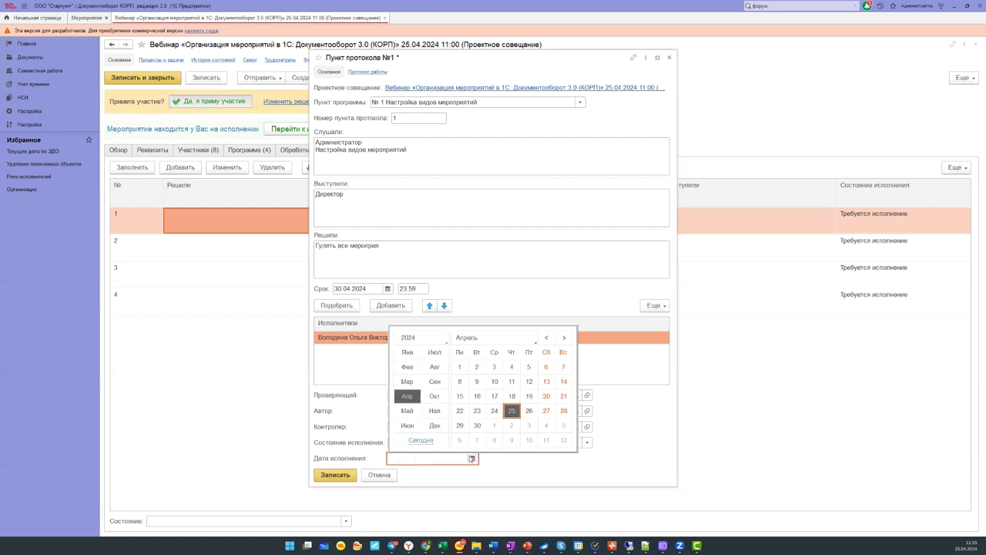
pyautogui.click(476, 431)
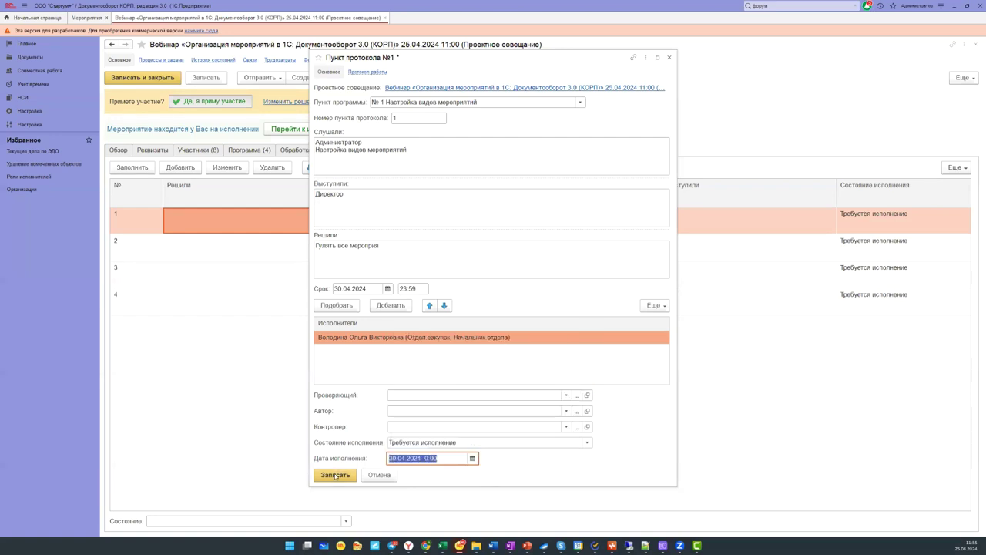
# - Assign Администратор as Проверяющий and Контролер of protocol item 1 and save the item
pyautogui.click(414, 397)
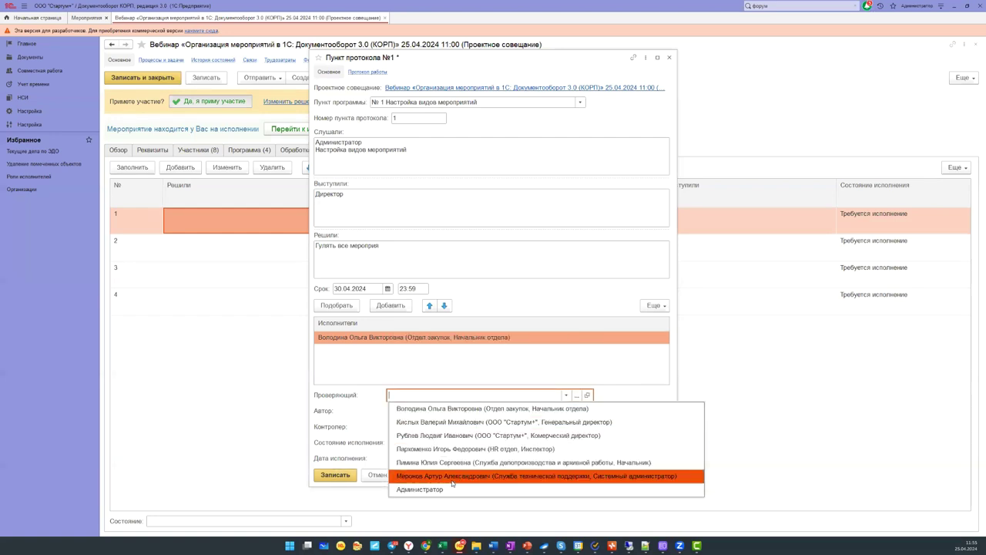
pyautogui.click(567, 394)
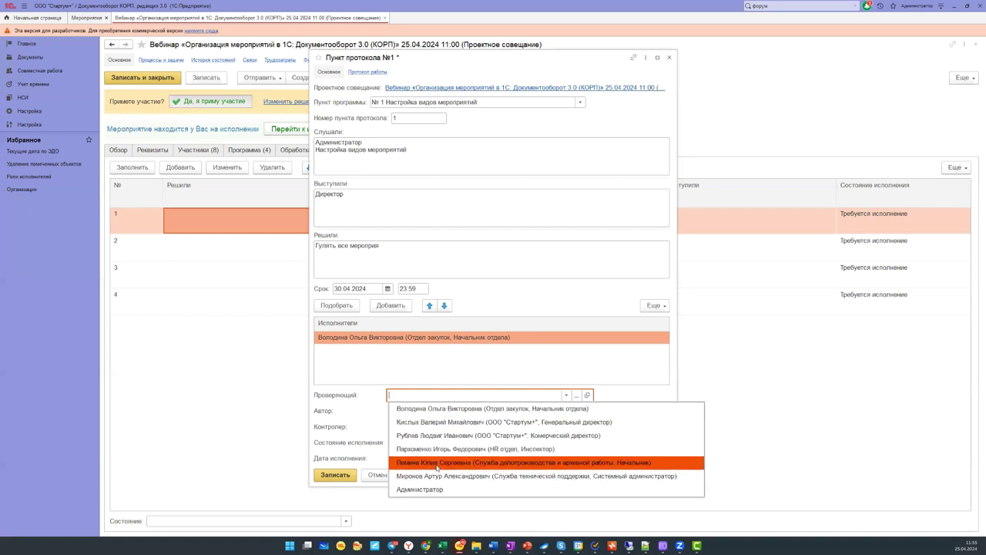
pyautogui.click(440, 488)
pyautogui.click(434, 425)
pyautogui.click(420, 438)
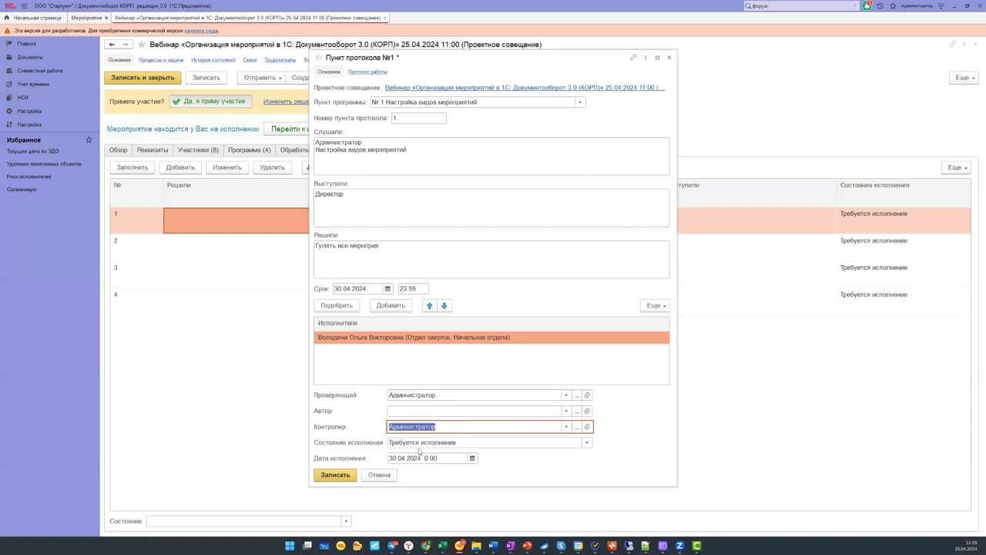
pyautogui.click(334, 475)
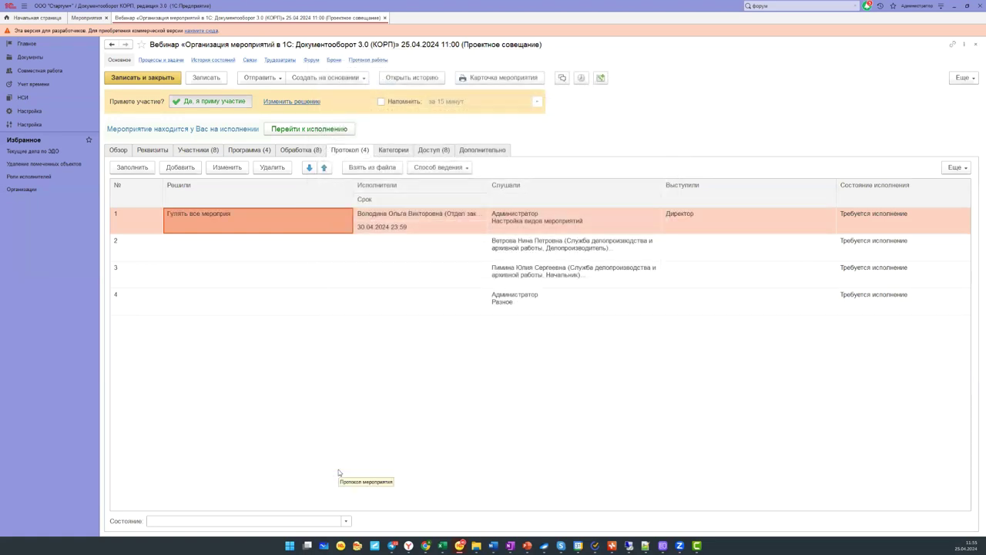
# - Reopen protocol item 1 for editing and examine the program item it is linked to
pyautogui.click(535, 222)
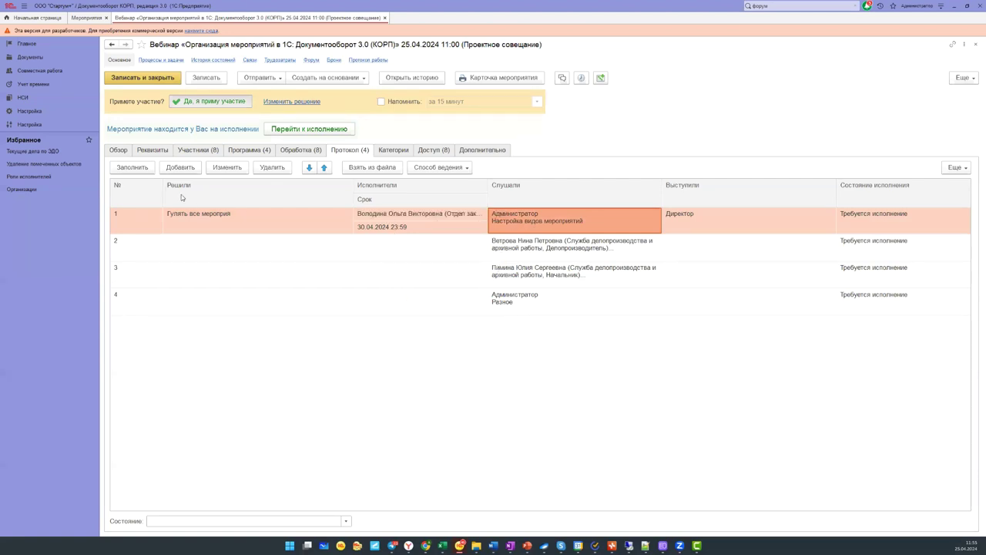
pyautogui.rightClick(228, 238)
pyautogui.click(231, 221)
pyautogui.rightClick(228, 225)
pyautogui.click(274, 261)
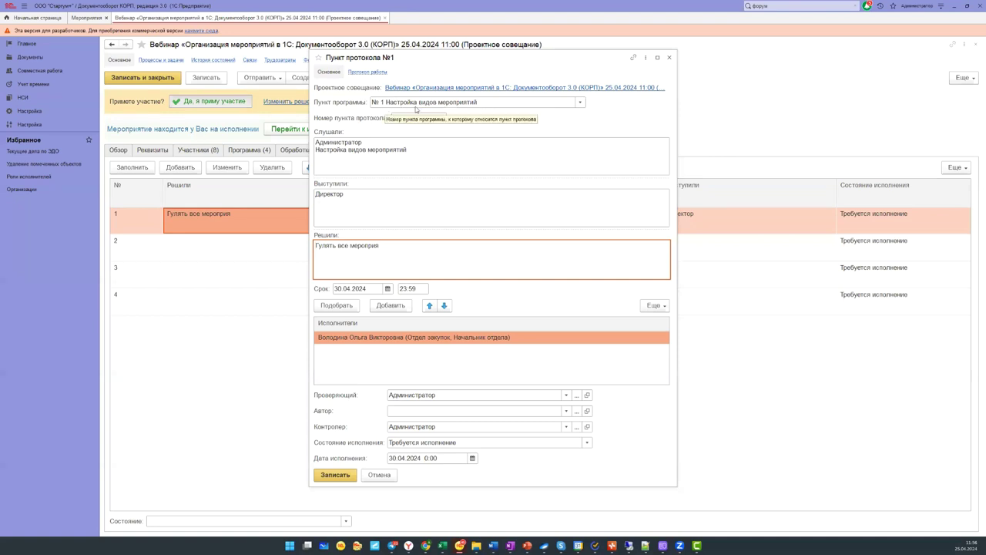
pyautogui.click(510, 102)
pyautogui.click(539, 184)
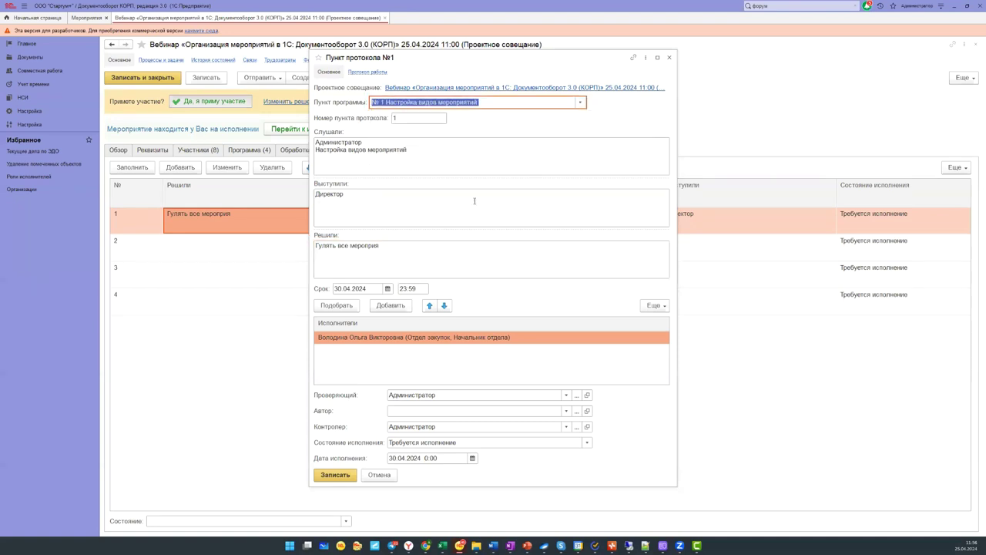
# - Replace the decision in the open protocol item form with "Играть в игры", number it 2, and try to save it
pyautogui.press('Tab')
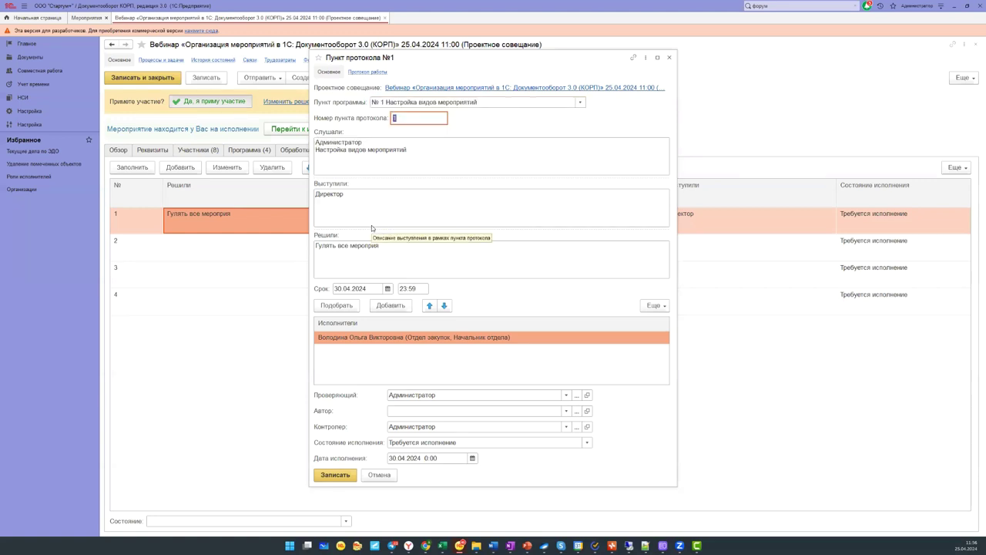
pyautogui.write('2')
pyautogui.click(411, 247)
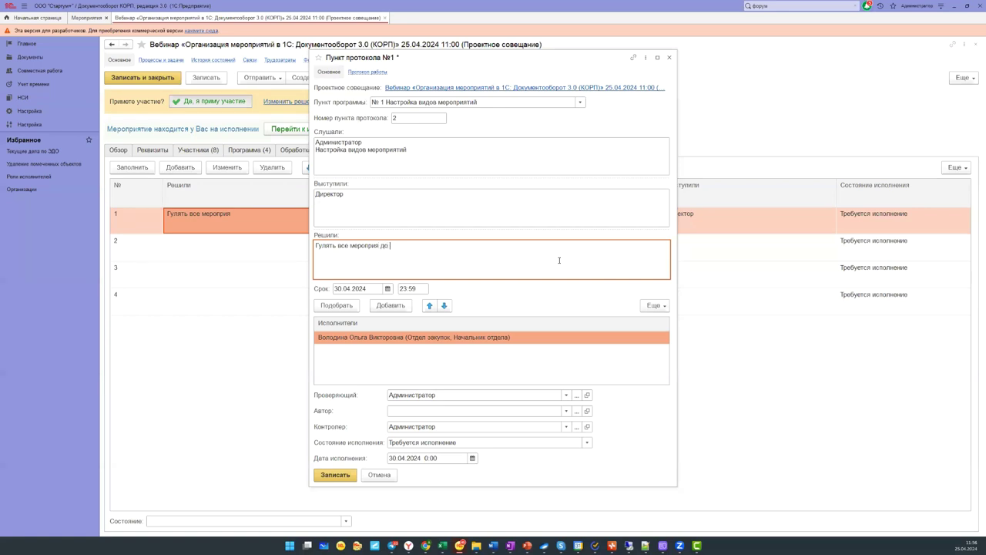
pyautogui.press('BackSpace')
pyautogui.press('BackSpace')
pyautogui.press('BackSpace')
pyautogui.press('BackSpace')
pyautogui.press('BackSpace')
pyautogui.press('BackSpace')
pyautogui.press('BackSpace')
pyautogui.press('BackSpace')
pyautogui.press('BackSpace')
pyautogui.press('BackSpace')
pyautogui.press('BackSpace')
pyautogui.press('BackSpace')
pyautogui.press('BackSpace')
pyautogui.press('BackSpace')
pyautogui.press('BackSpace')
pyautogui.press('BackSpace')
pyautogui.press('BackSpace')
pyautogui.press('BackSpace')
pyautogui.press('BackSpace')
pyautogui.press('BackSpace')
pyautogui.write('Играть в игры')
pyautogui.click(351, 475)
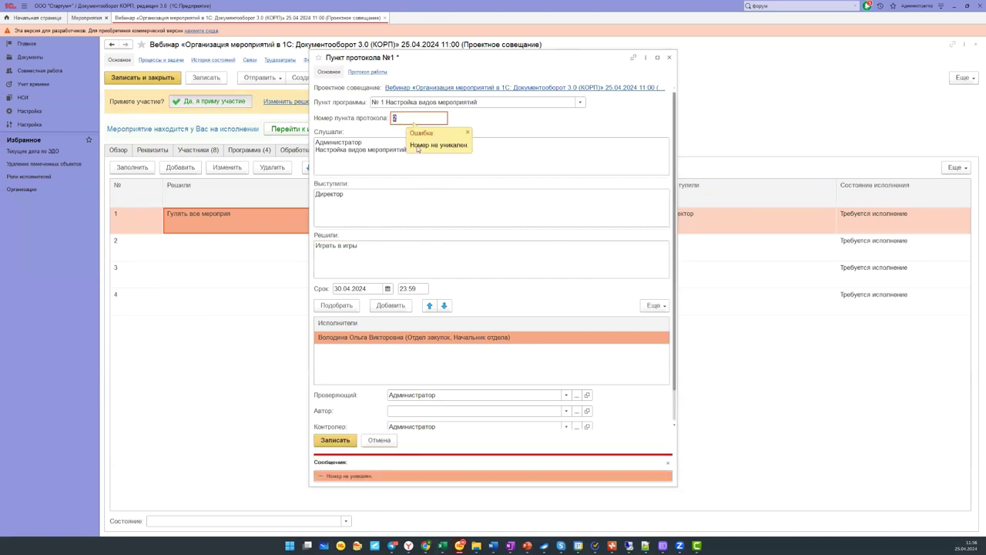
# - Set the Номер пункта протокола of the "Играть в игры" item to 1.1 and save it
pyautogui.click(460, 74)
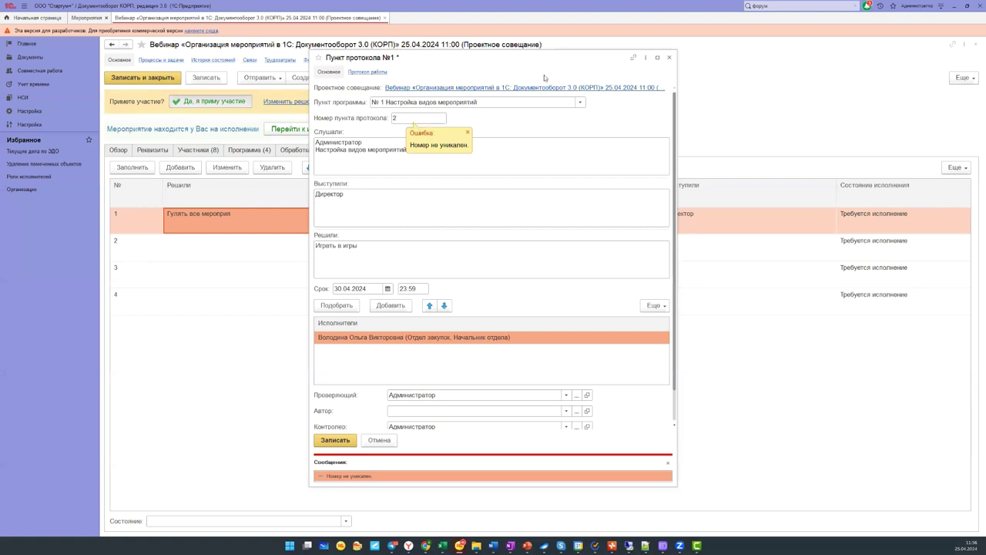
pyautogui.click(407, 117)
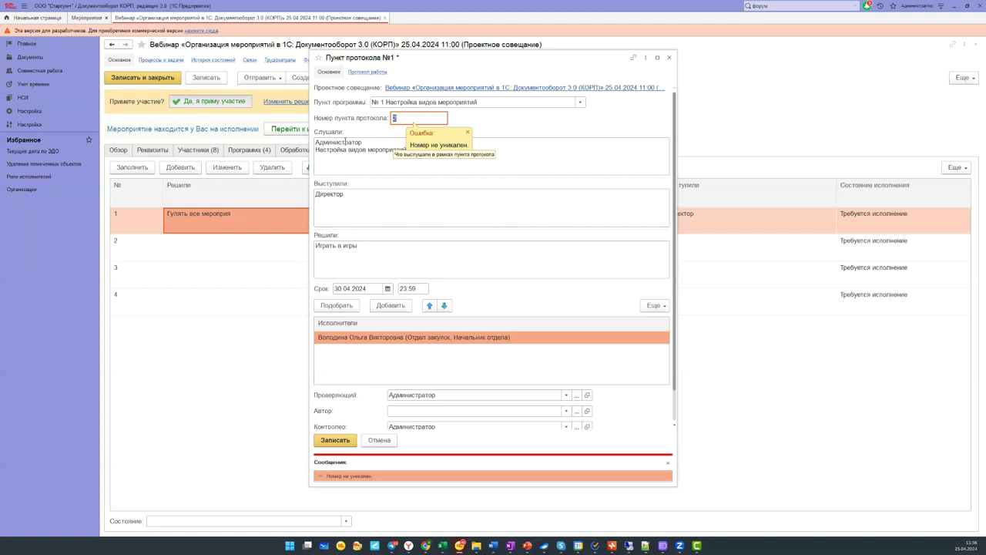
pyautogui.write('1')
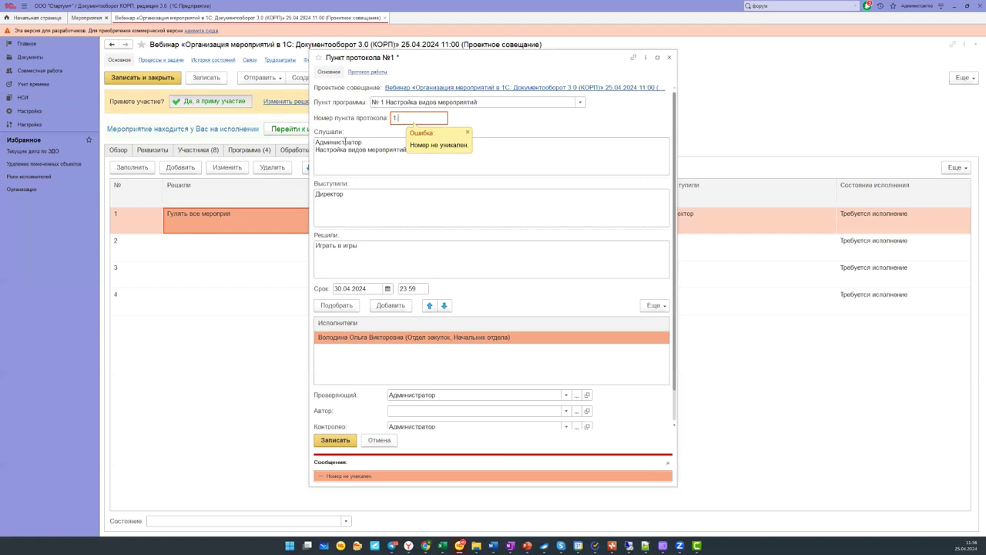
pyautogui.click(465, 208)
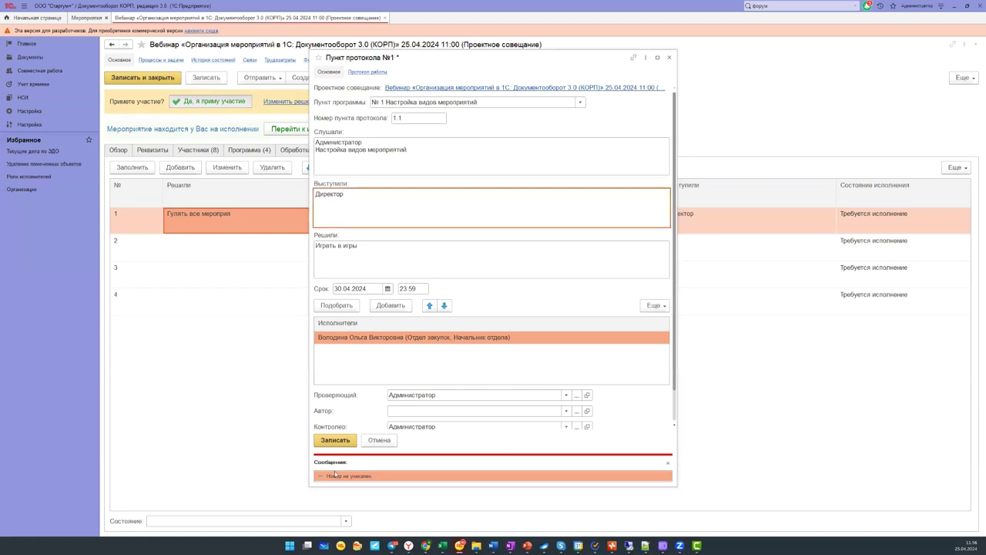
pyautogui.click(333, 441)
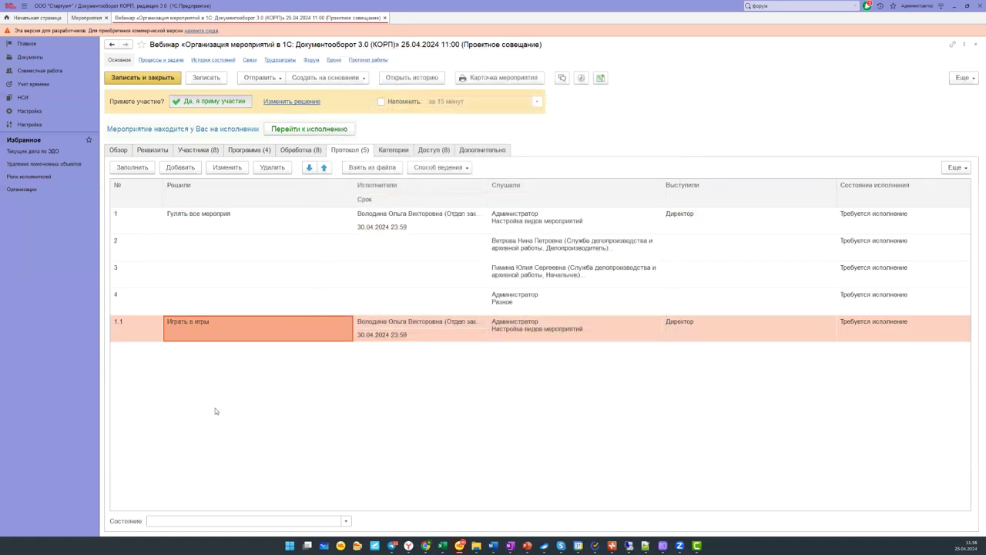
# - Move the "Играть в игры" item up the protocol list to directly below item 1
pyautogui.click(228, 225)
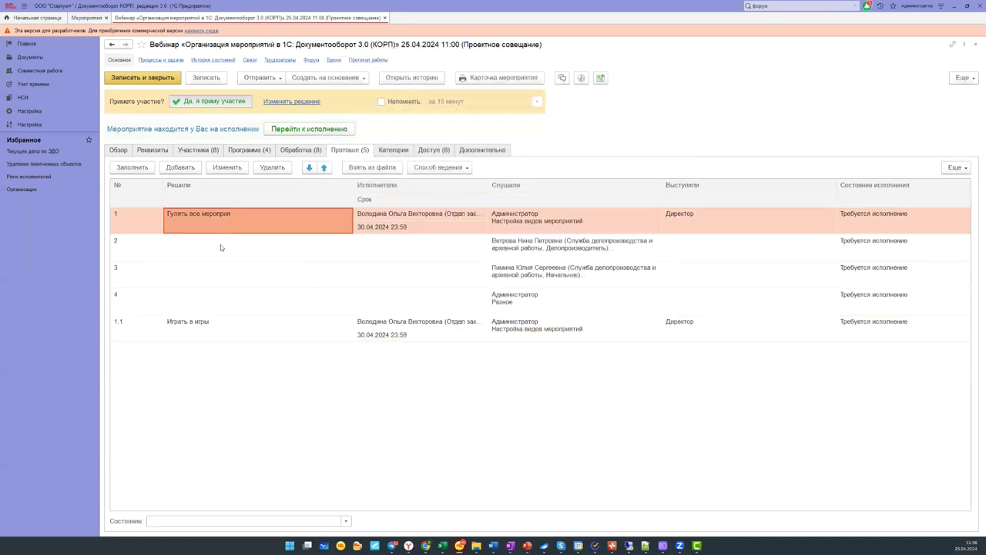
pyautogui.click(193, 340)
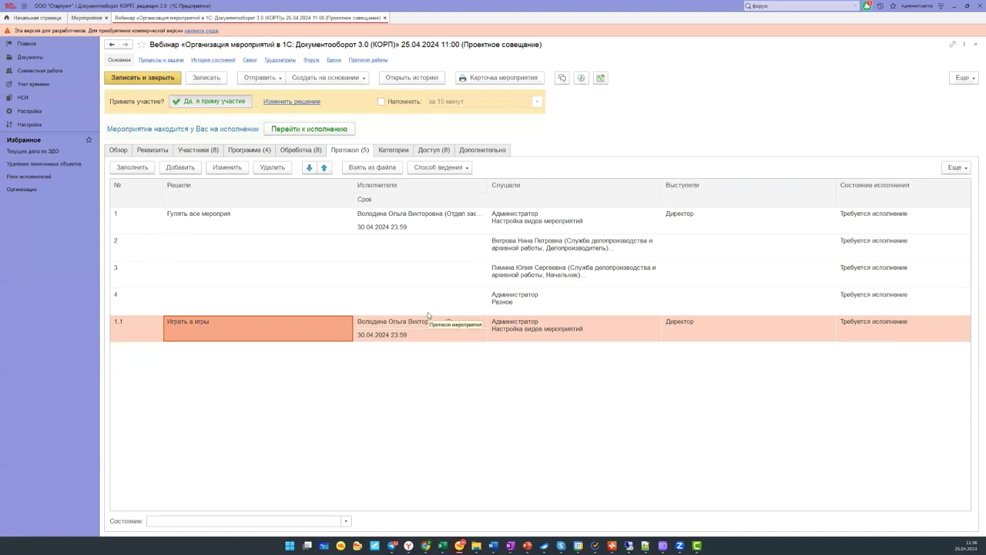
pyautogui.click(328, 171)
pyautogui.click(328, 170)
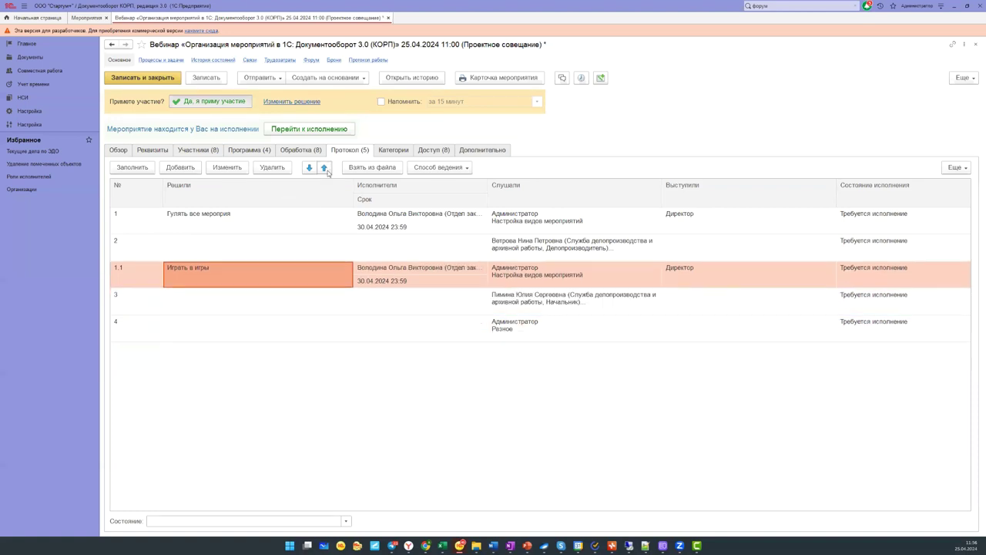
pyautogui.click(328, 171)
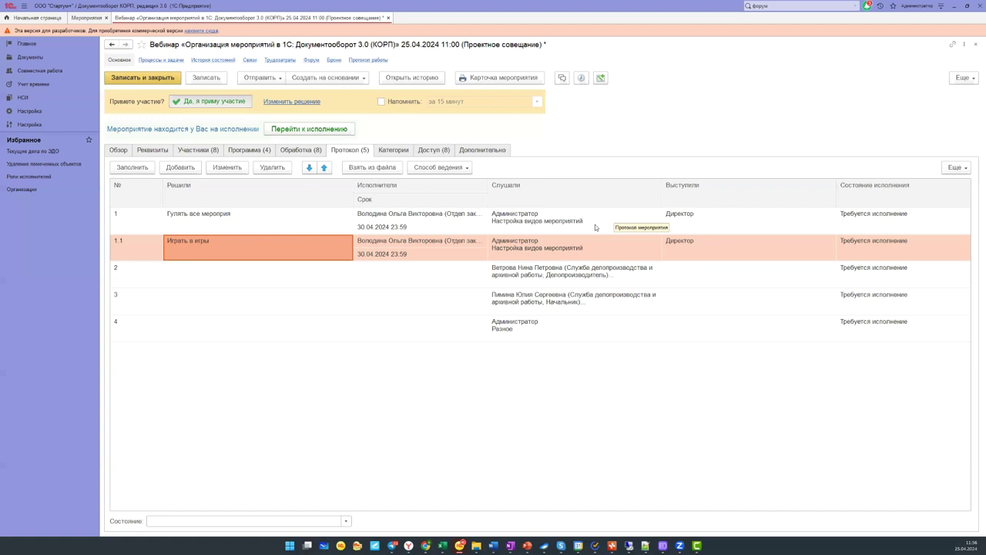
# - Renumber the "Играть в игры" protocol item as 1.2 and save it
pyautogui.click(227, 224)
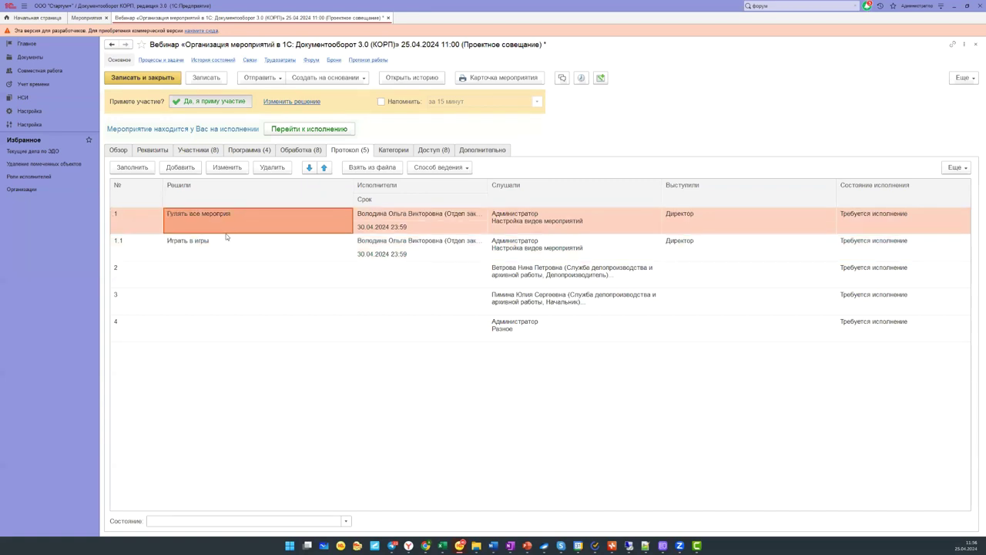
pyautogui.click(198, 252)
pyautogui.doubleClick(239, 241)
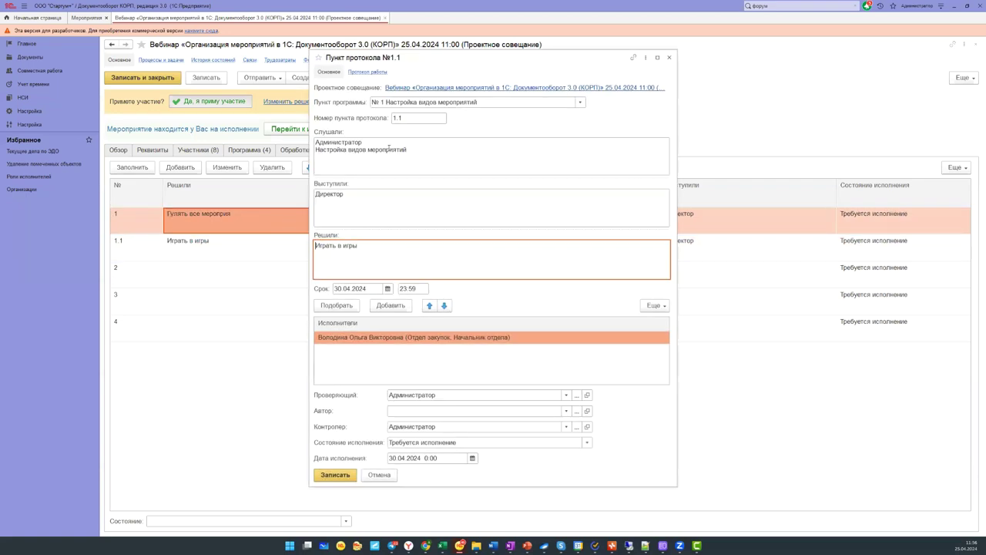
pyautogui.click(411, 119)
pyautogui.press('BackSpace')
pyautogui.write('2')
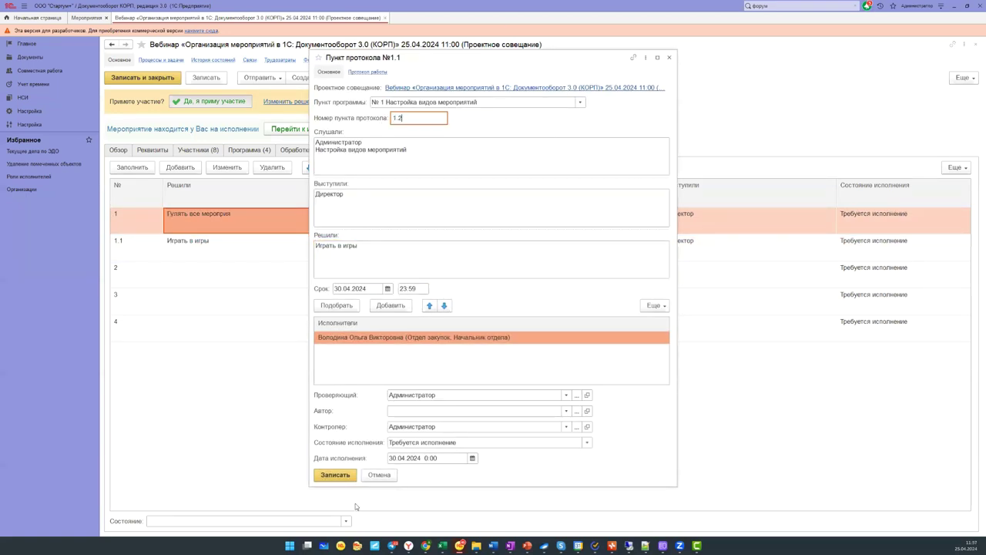
pyautogui.click(334, 475)
# - Renumber the first protocol item, "Гулять все мероприя", as 1.1 and save it
pyautogui.doubleClick(137, 220)
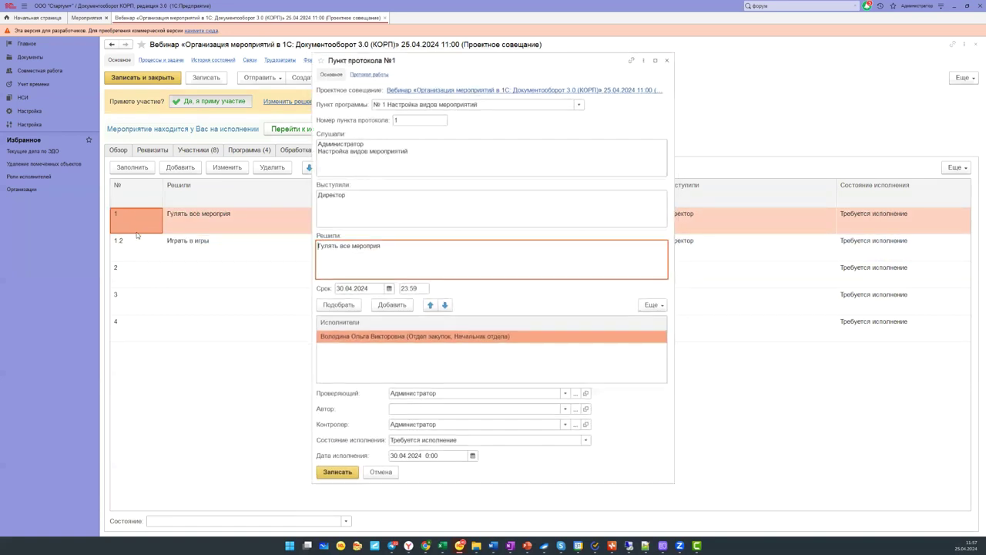
pyautogui.click(419, 119)
pyautogui.write('1.1')
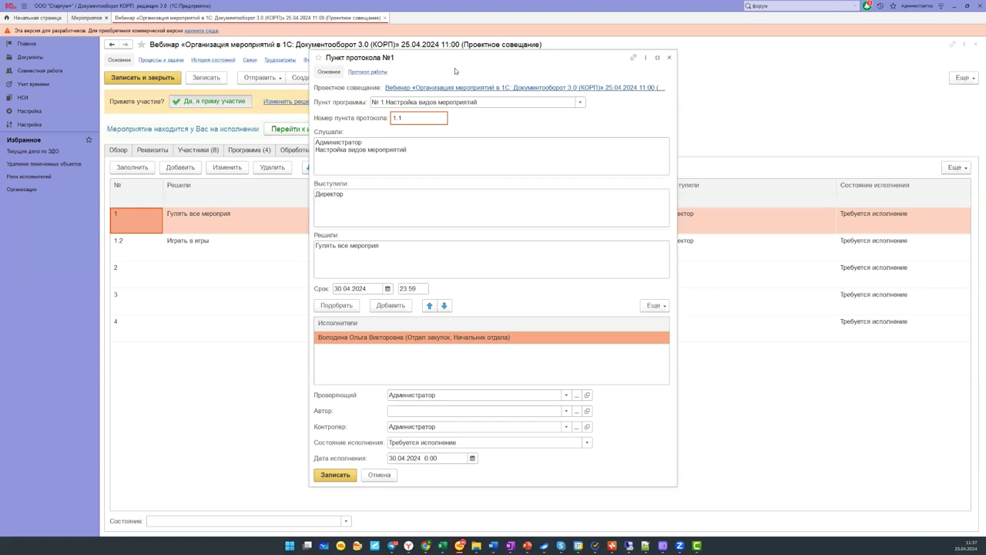
pyautogui.click(316, 478)
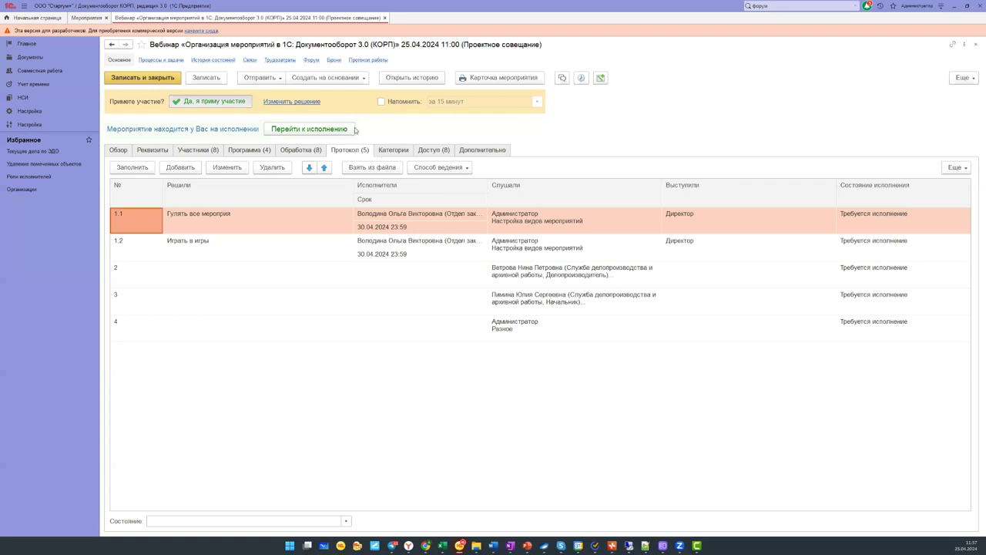
# - Generate the event card print form with the heading Протокол and all sections included
pyautogui.click(481, 80)
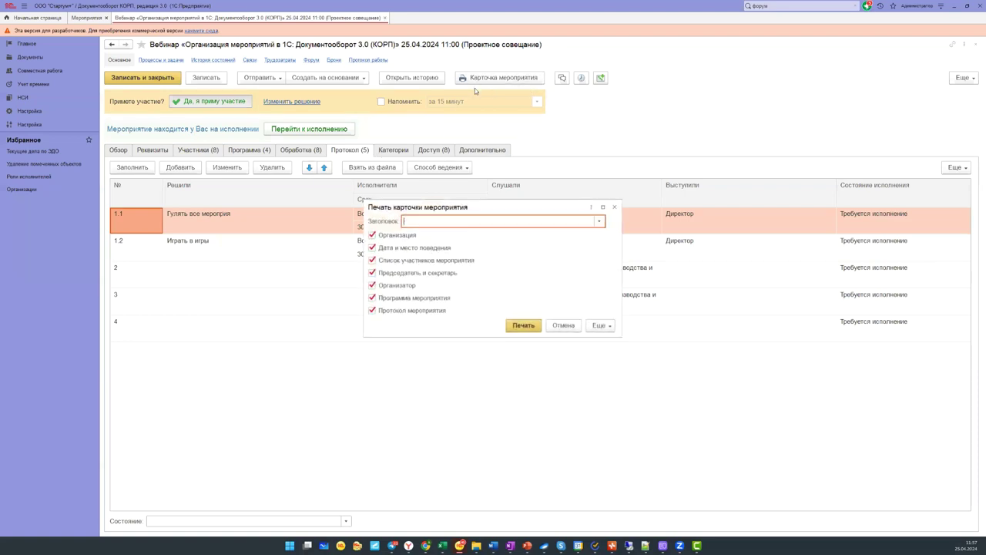
pyautogui.click(601, 221)
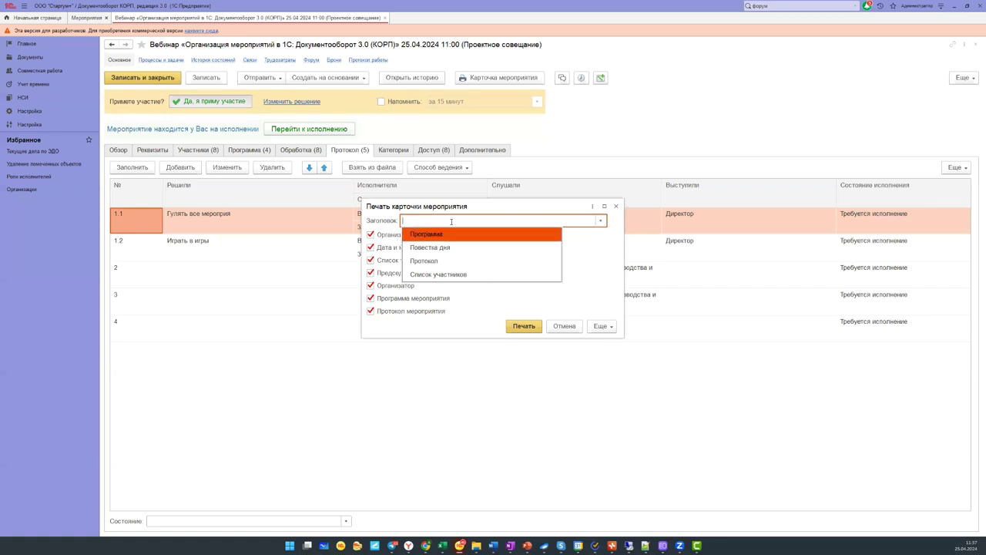
pyautogui.click(500, 261)
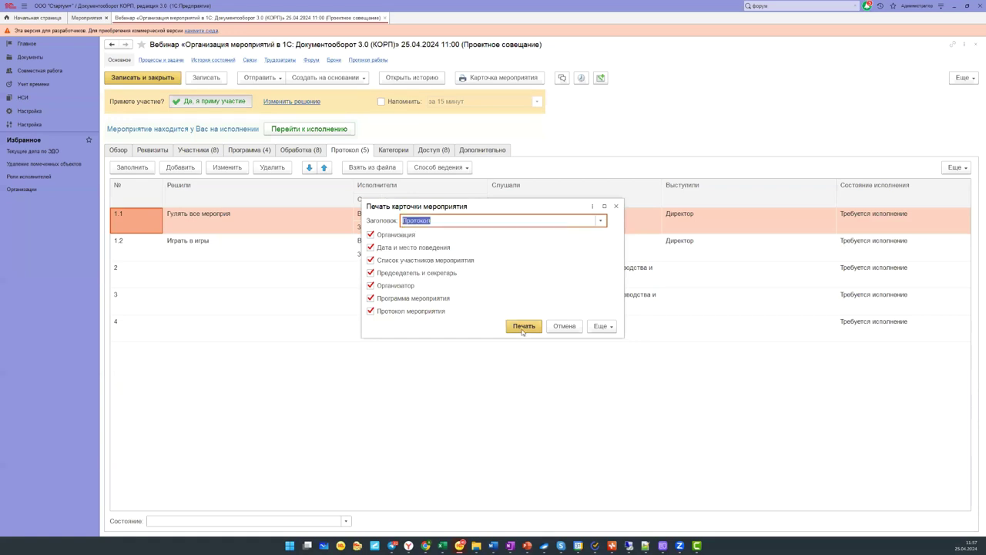
pyautogui.click(523, 327)
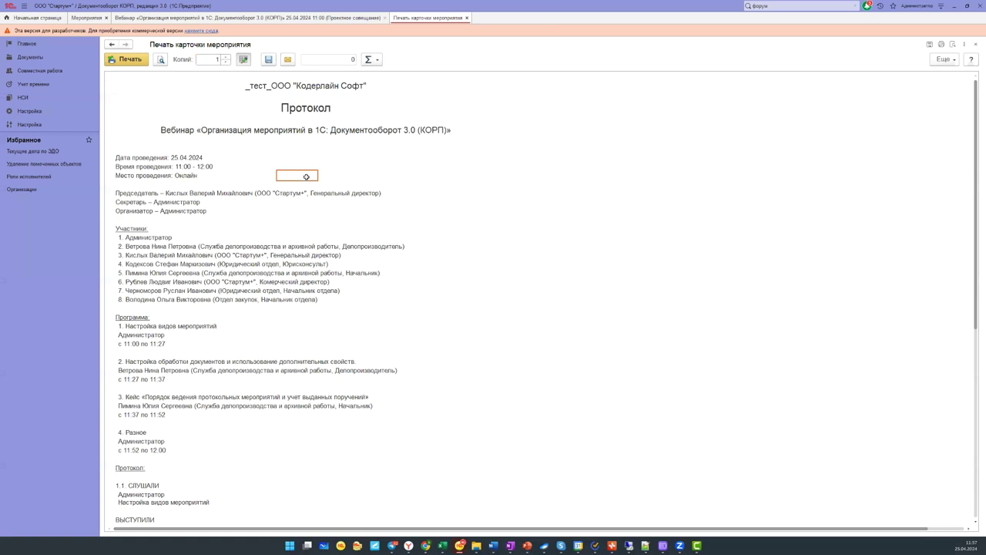
# - Examine the organization, date, participants and program sections of the printed event card
pyautogui.click(293, 90)
pyautogui.click(141, 238)
pyautogui.click(142, 167)
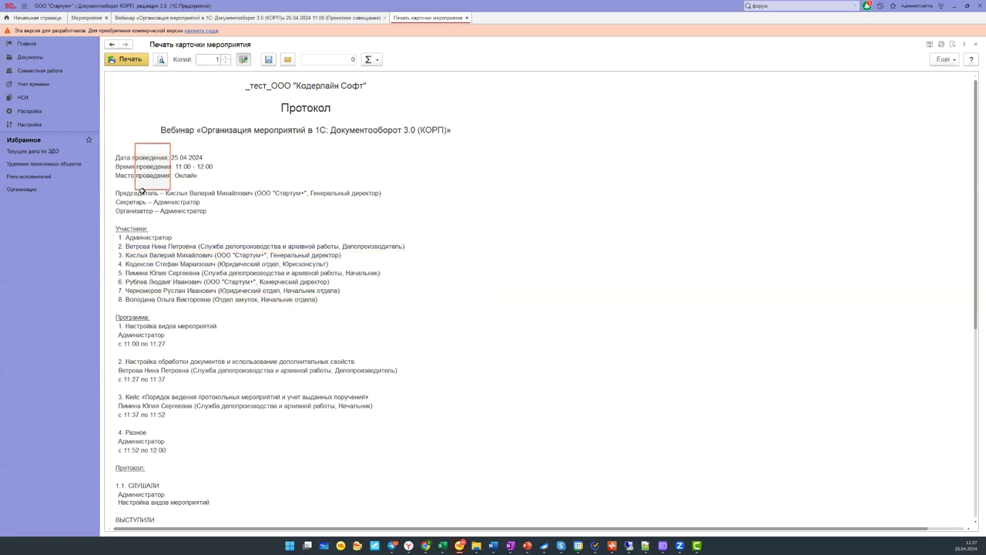
pyautogui.scroll(-1, 199, 337)
pyautogui.scroll(-1, 199, 337)
pyautogui.moveTo(127, 262); pyautogui.dragTo(133, 388)
pyautogui.scroll(-2, 355, 393)
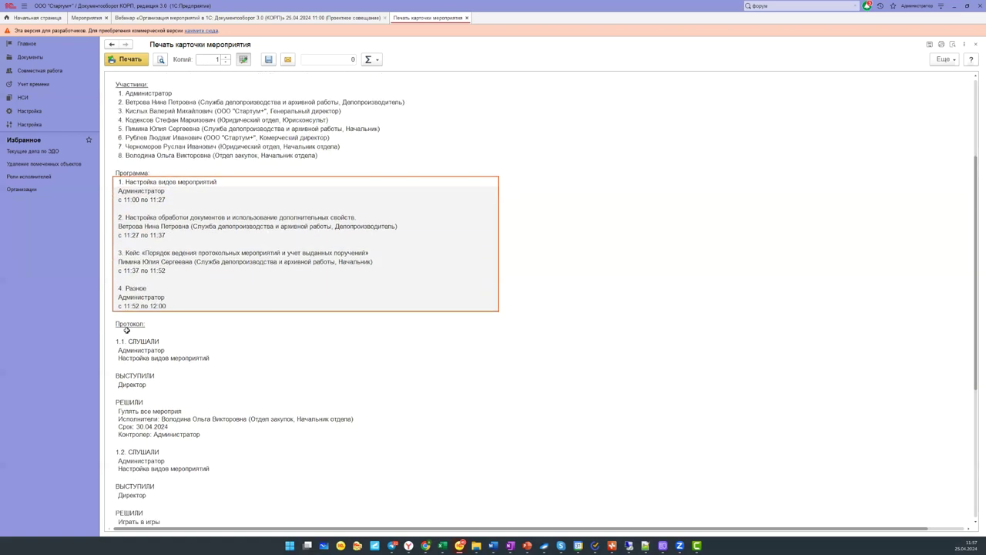
# - Examine the protocol items and the chairman and secretary signature lines in the print form, and close it
pyautogui.click(131, 325)
pyautogui.moveTo(132, 325); pyautogui.dragTo(130, 430)
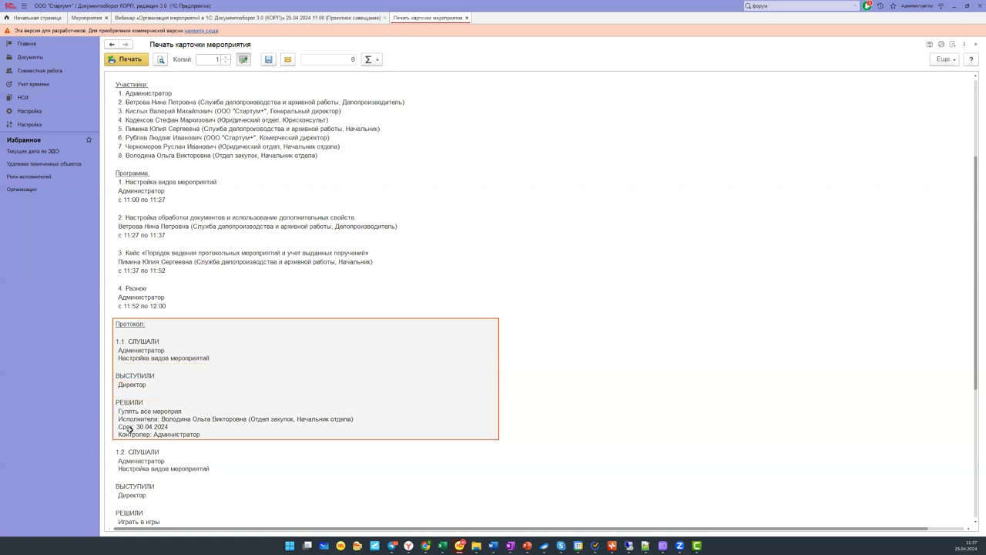
pyautogui.scroll(-1, 234, 416)
pyautogui.scroll(-1, 233, 416)
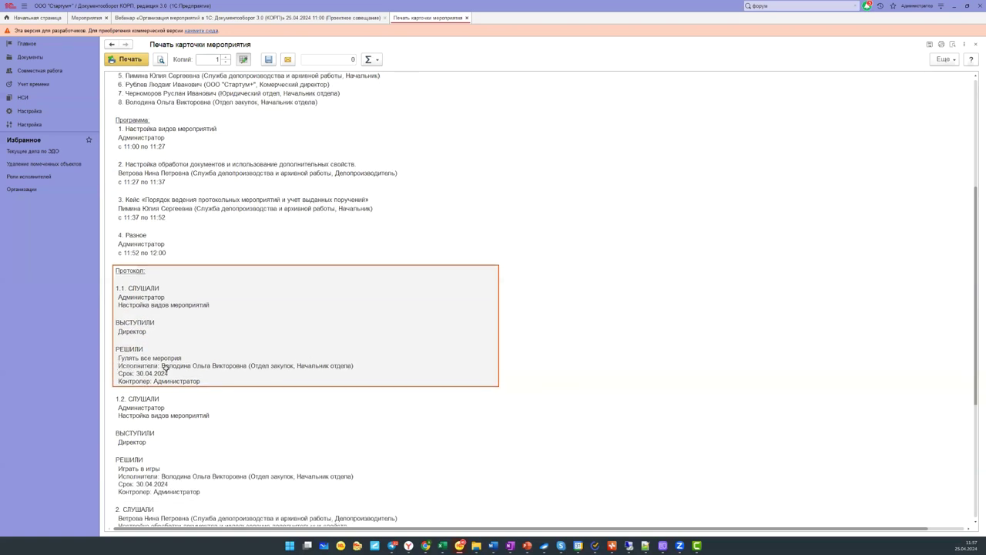
pyautogui.scroll(-10, 198, 416)
pyautogui.click(225, 388)
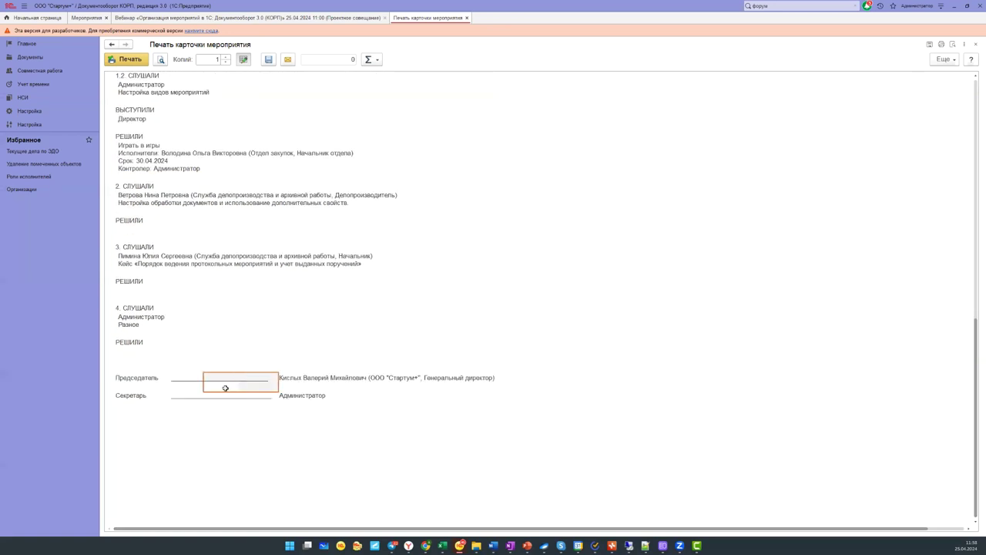
pyautogui.click(174, 375)
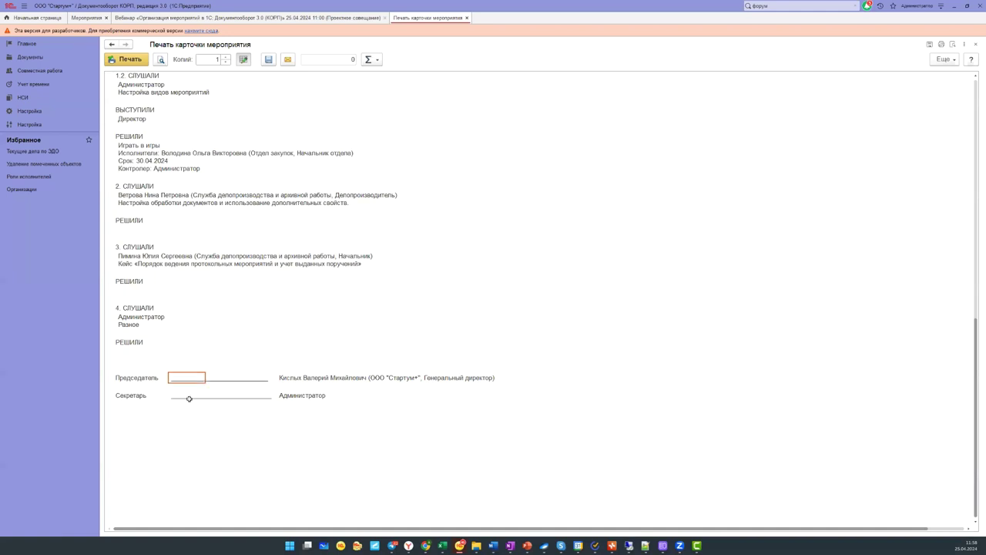
pyautogui.scroll(8, 184, 395)
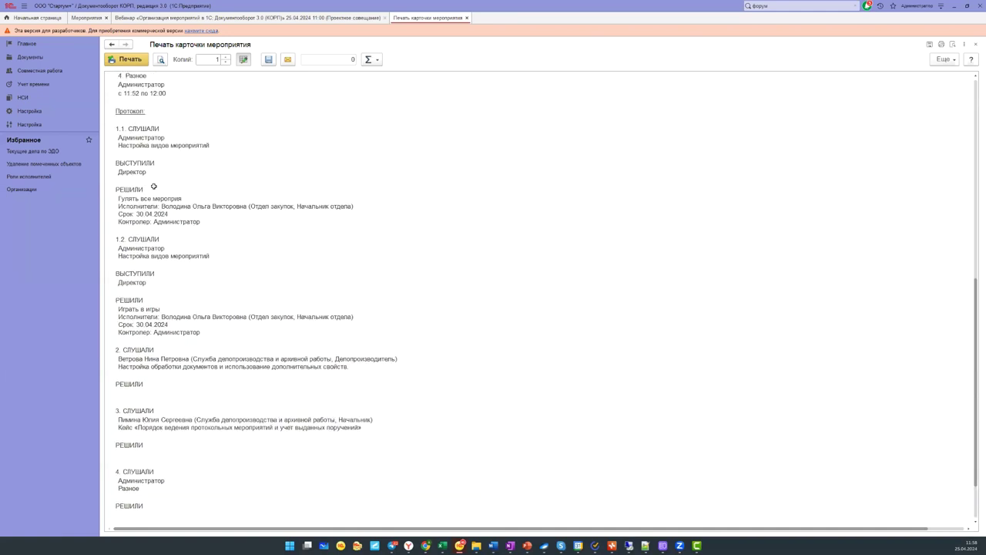
pyautogui.scroll(1, 153, 186)
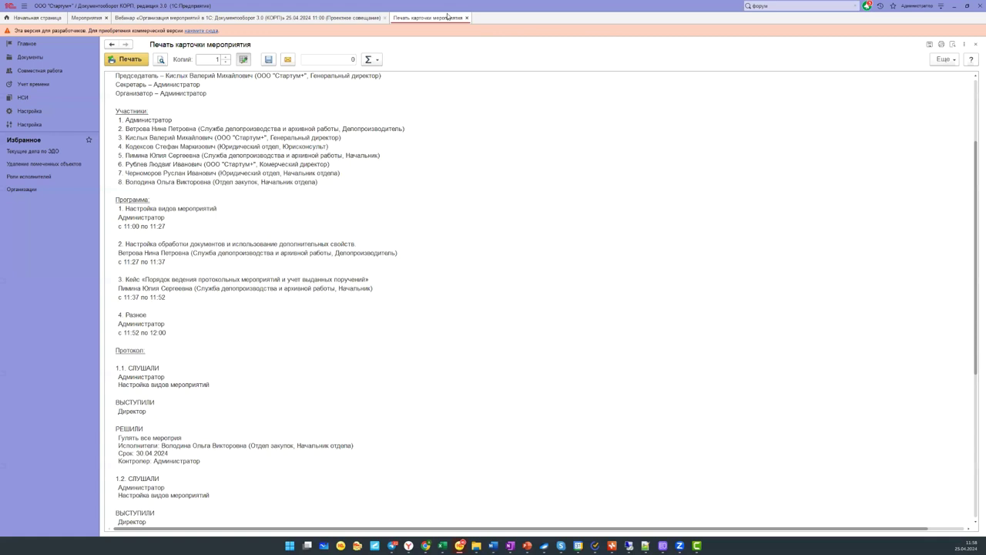
pyautogui.click(519, 207)
pyautogui.click(448, 273)
pyautogui.press('Escape')
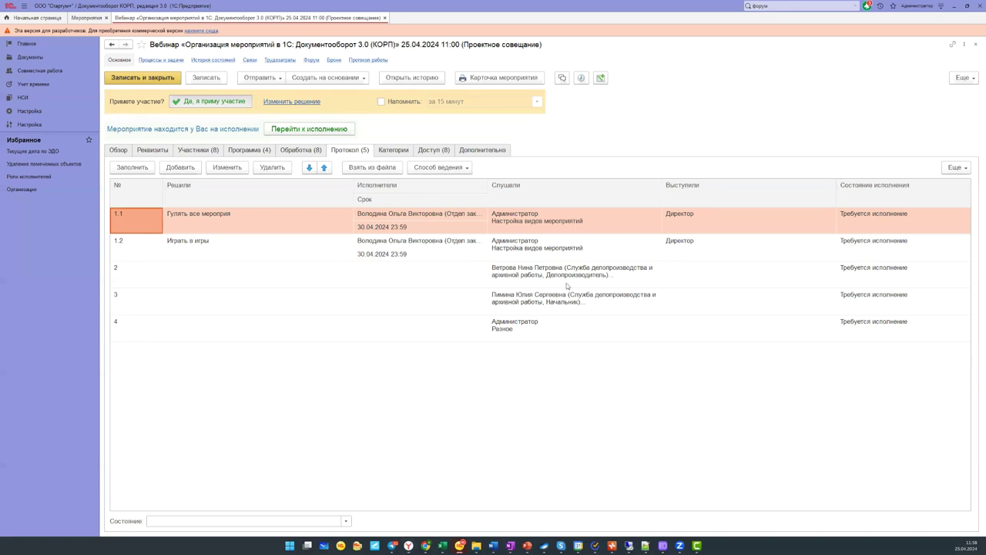
# - Open protocol item 2 and add Администратор as its only executor
pyautogui.doubleClick(419, 273)
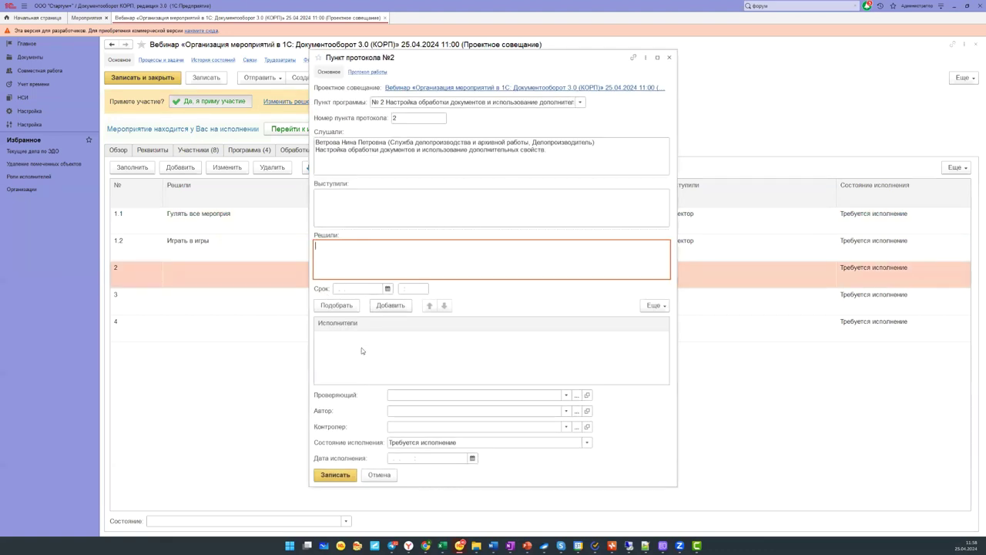
pyautogui.click(321, 306)
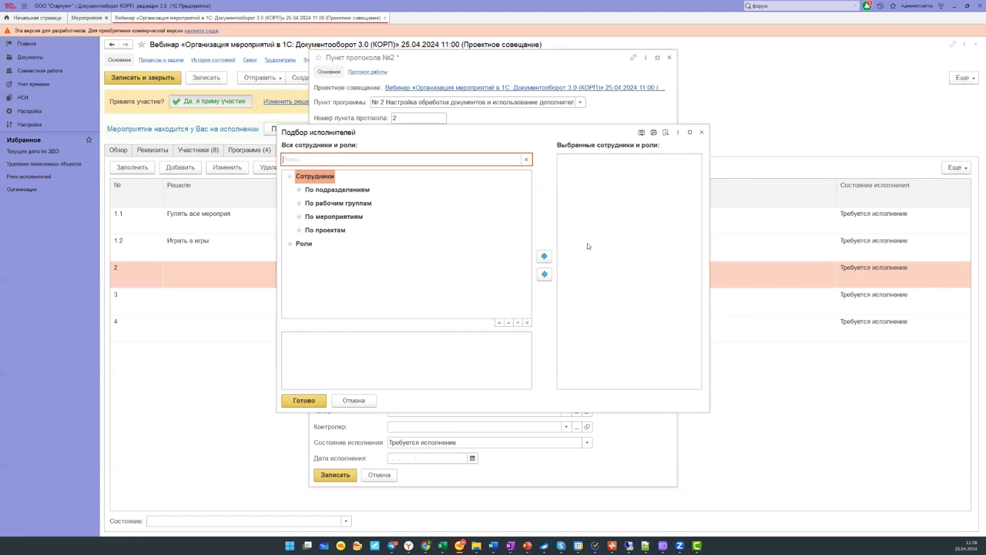
pyautogui.press('Escape')
pyautogui.click(399, 307)
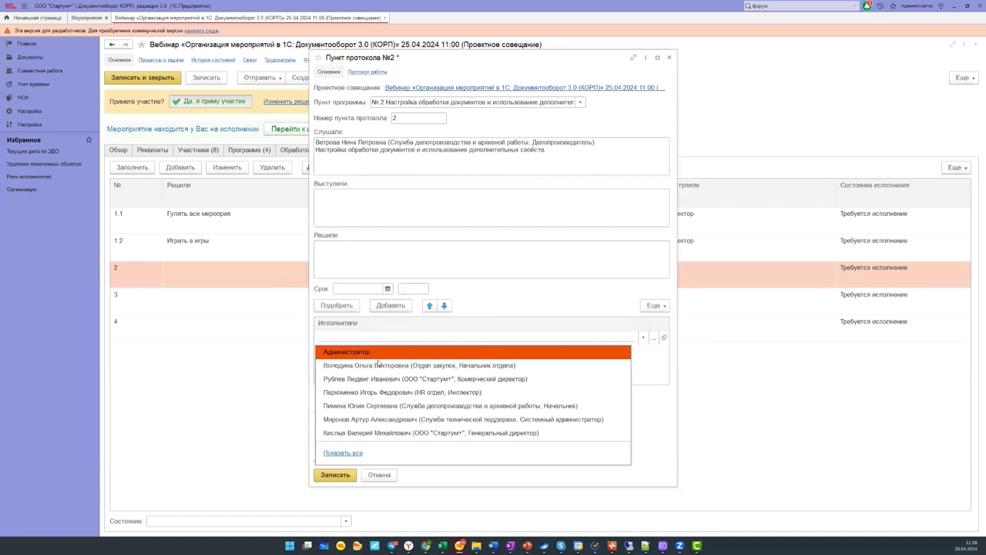
pyautogui.click(362, 352)
pyautogui.click(656, 380)
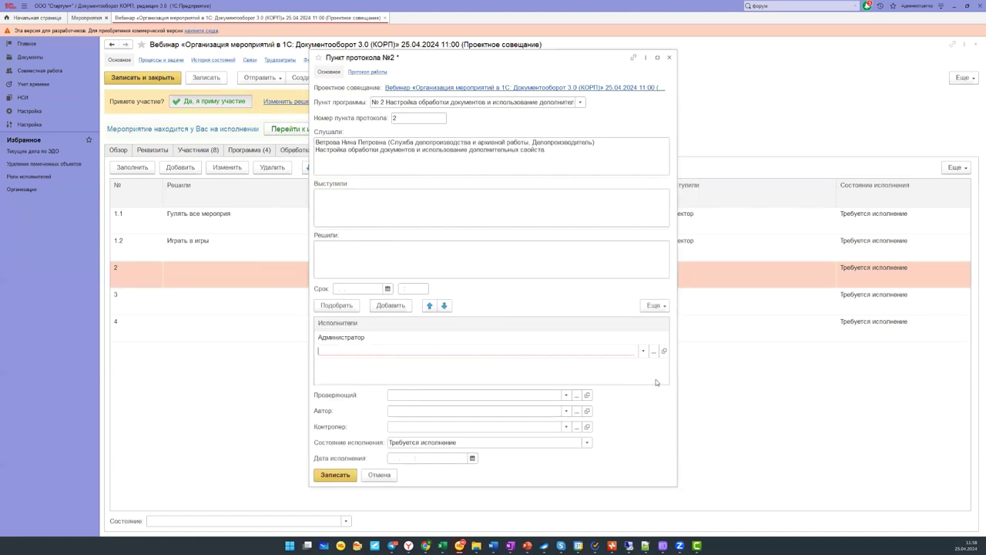
pyautogui.press('Escape')
pyautogui.press('Delete')
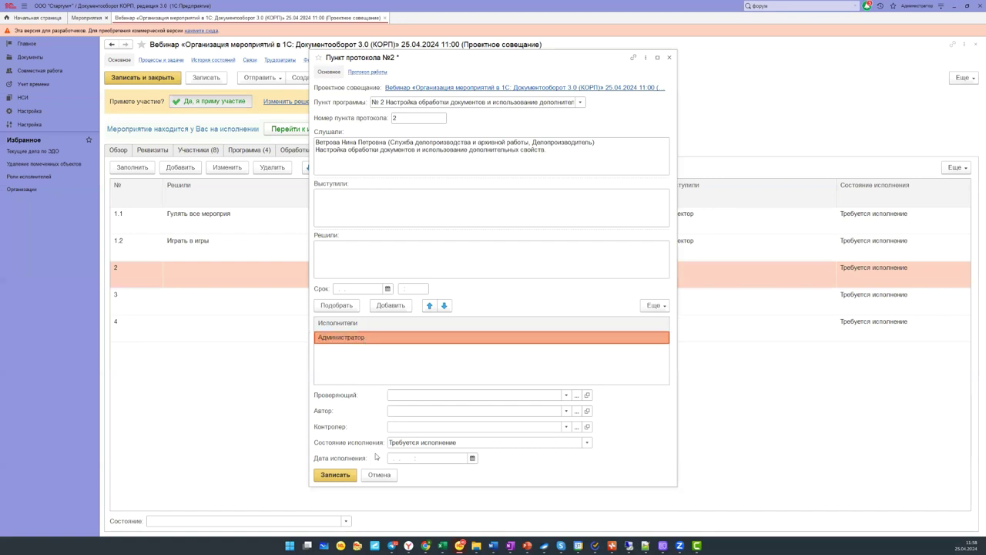
# - Enter the decision "Проверить тестовое подключение" for protocol item 2 and save the item
pyautogui.click(358, 217)
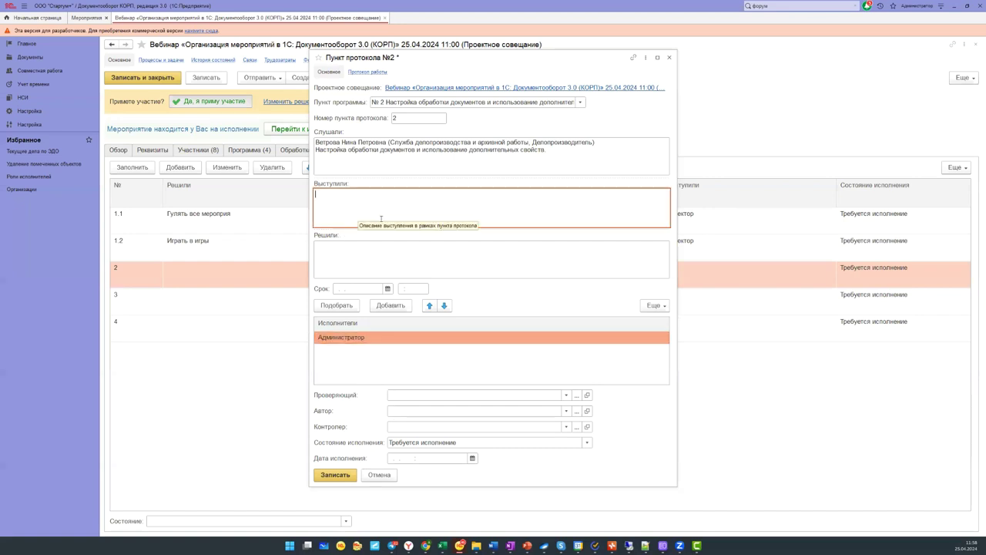
pyautogui.click(440, 269)
pyautogui.write('Пр')
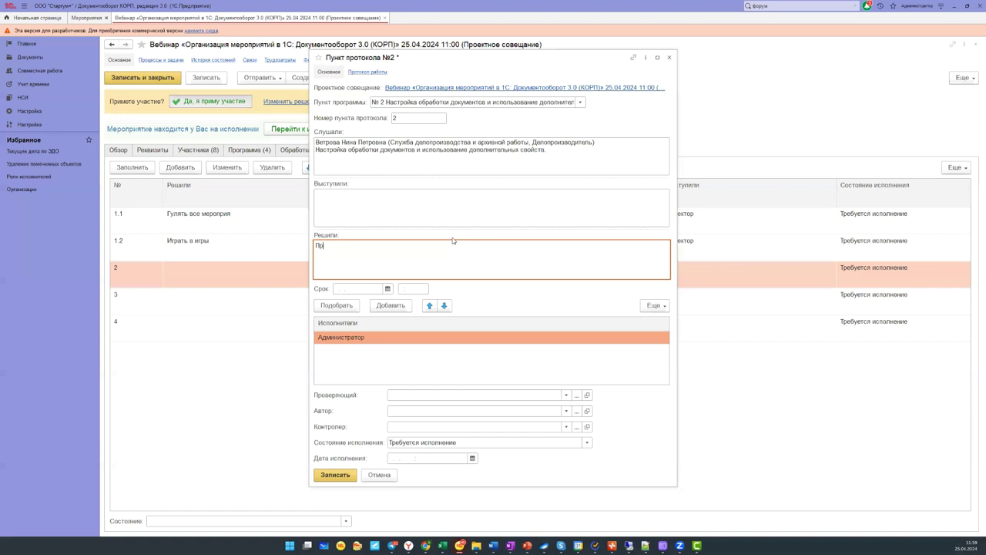
pyautogui.write('оверить тестовое поддлючение')
pyautogui.click(332, 474)
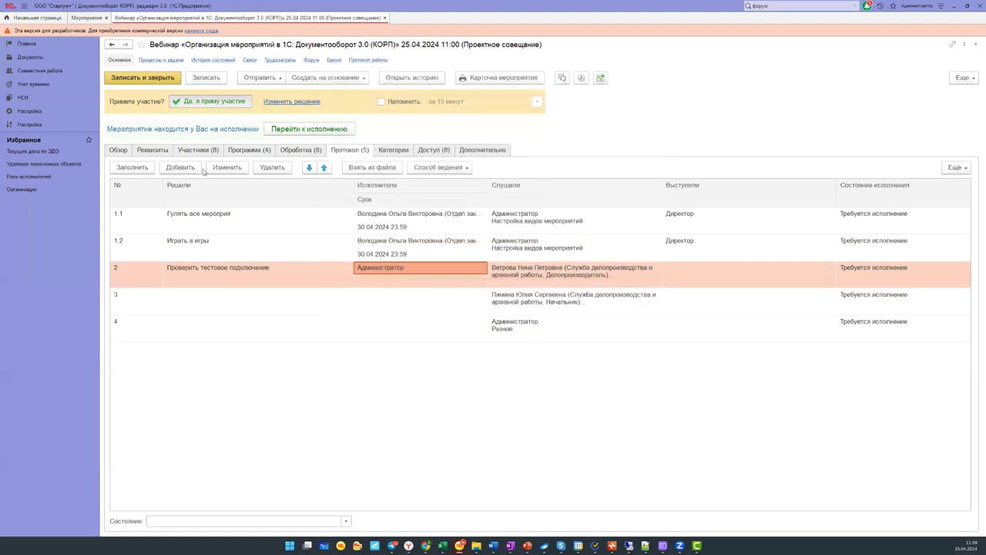
# - Open the event's current task for preparing the protocol and mark it as completed
pyautogui.click(296, 149)
pyautogui.click(335, 130)
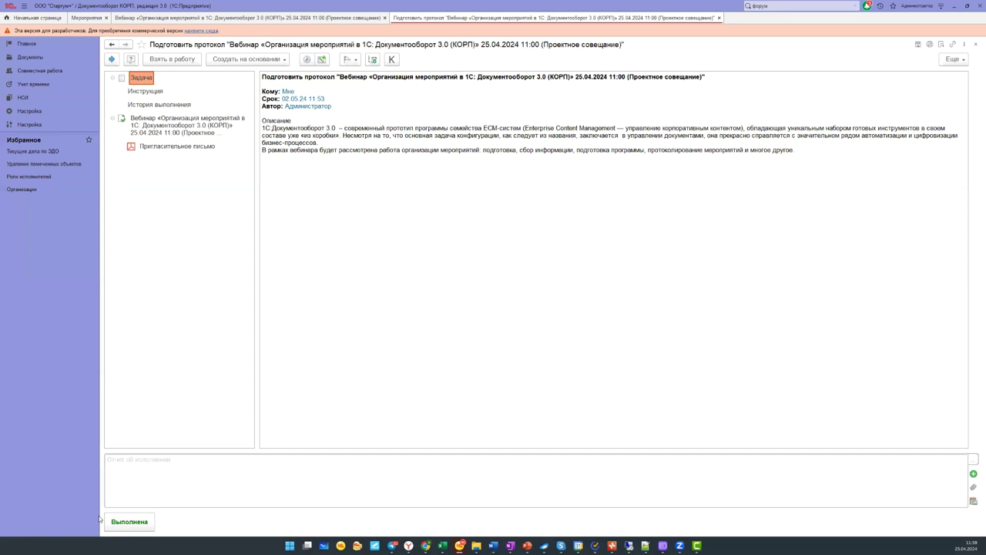
pyautogui.click(146, 521)
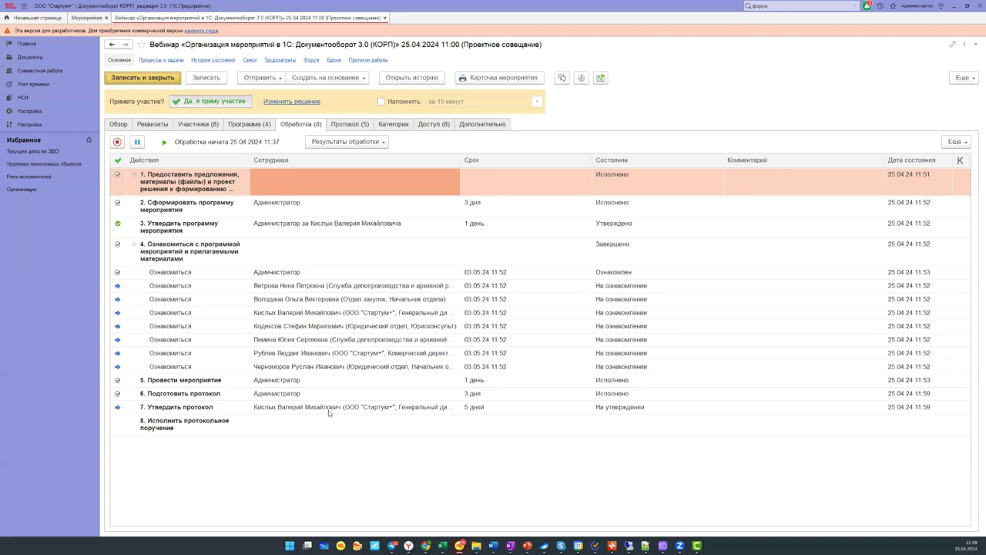
# - Open the "Утвердить протокол" task from the processing list and approve the protocol
pyautogui.click(265, 412)
pyautogui.doubleClick(265, 411)
pyautogui.click(130, 522)
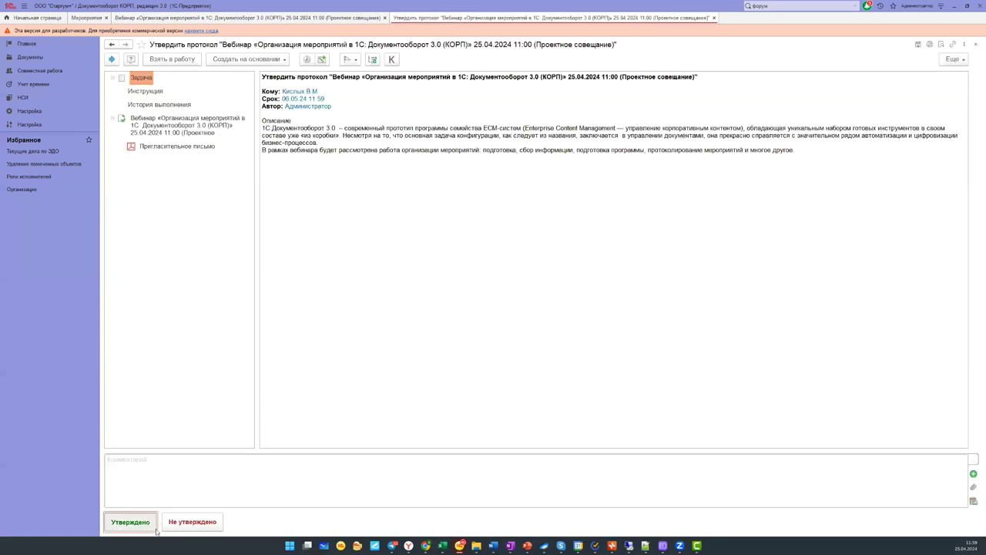
pyautogui.click(374, 270)
pyautogui.click(344, 303)
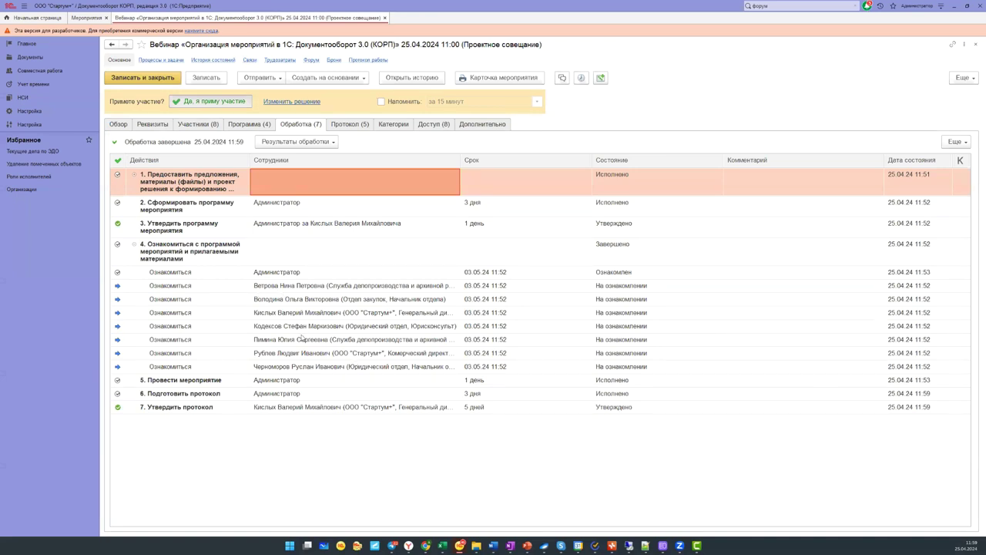
# - Examine the event's processing actions and the processing scheme of the project meeting, including the protocol preparation and approval stages
pyautogui.click(302, 340)
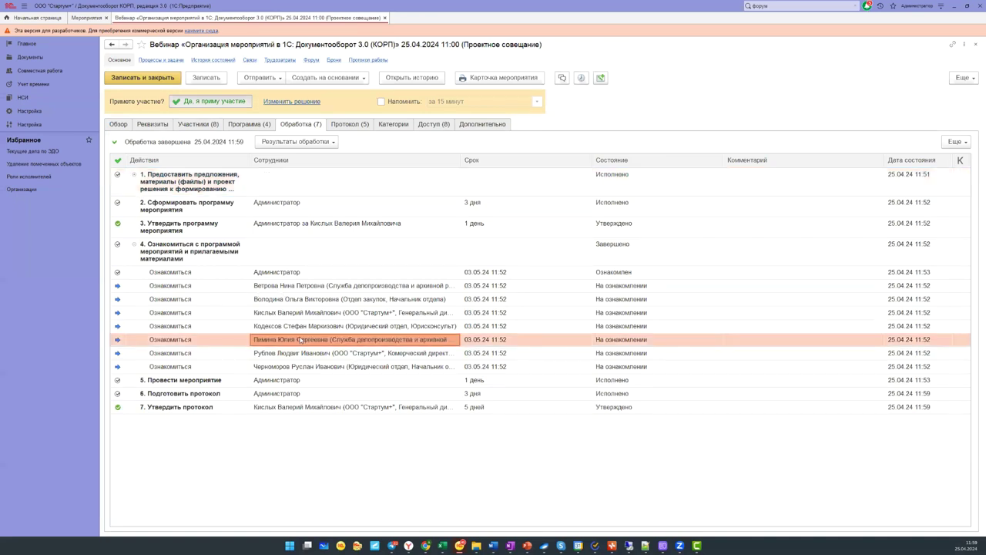
pyautogui.click(285, 407)
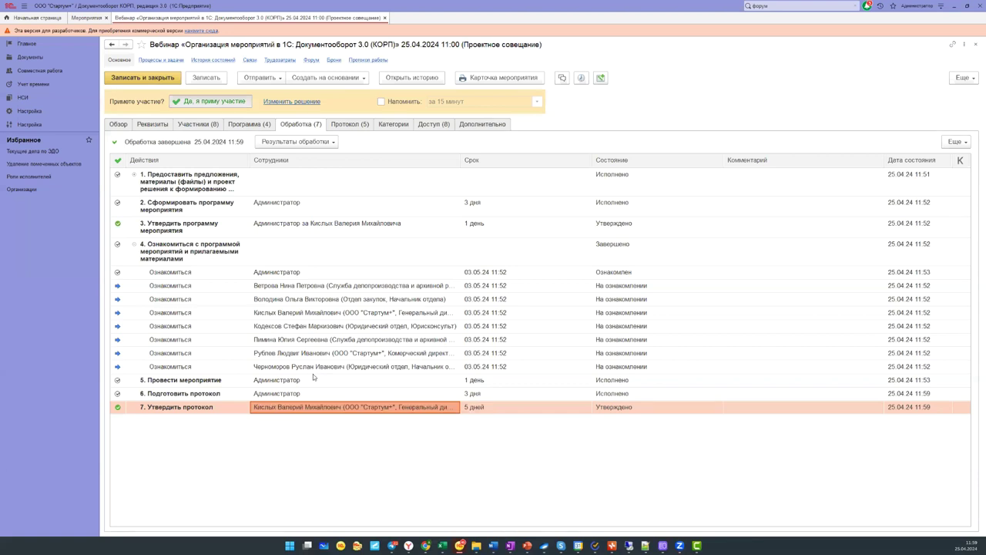
pyautogui.hotkey('ctrl', 'Home')
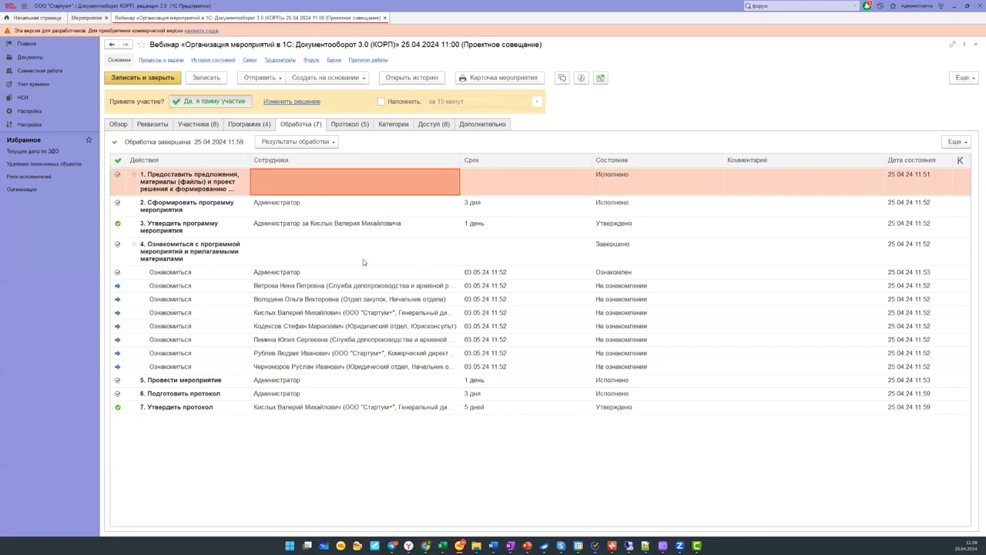
pyautogui.click(956, 142)
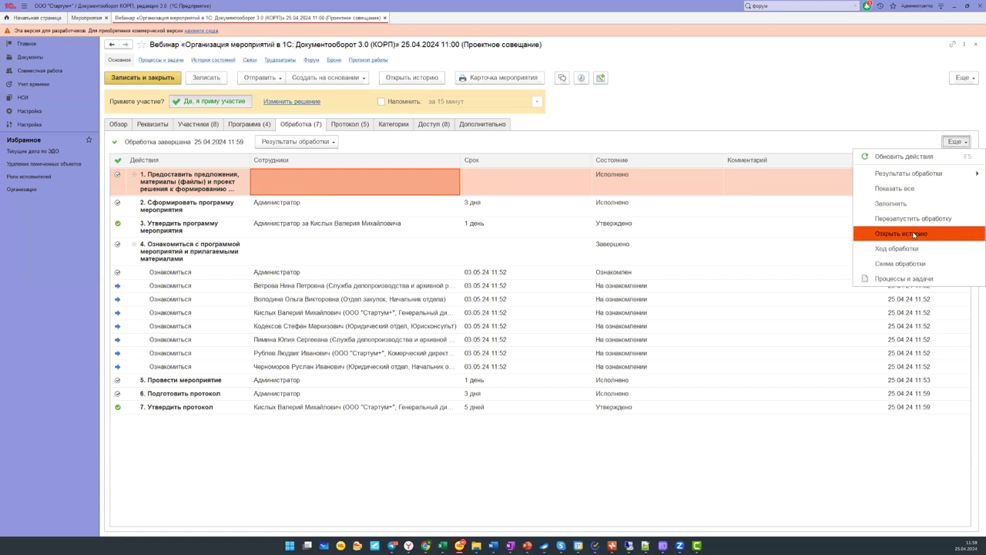
pyautogui.click(898, 264)
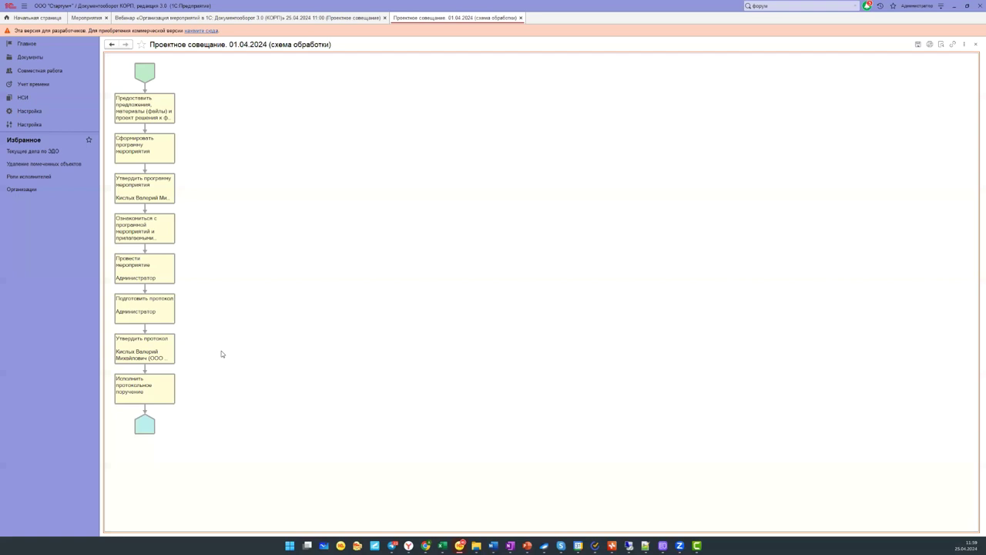
pyautogui.press('Escape')
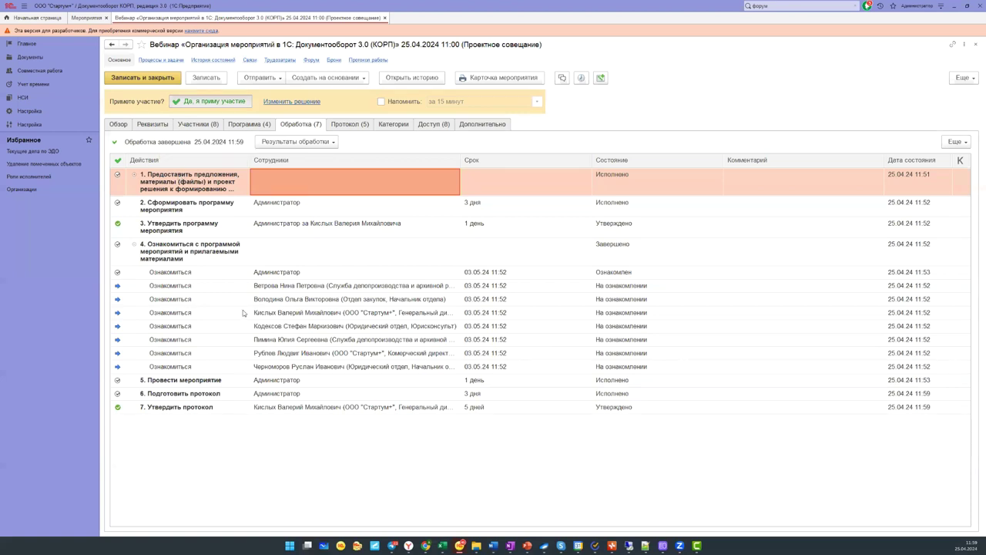
pyautogui.click(327, 382)
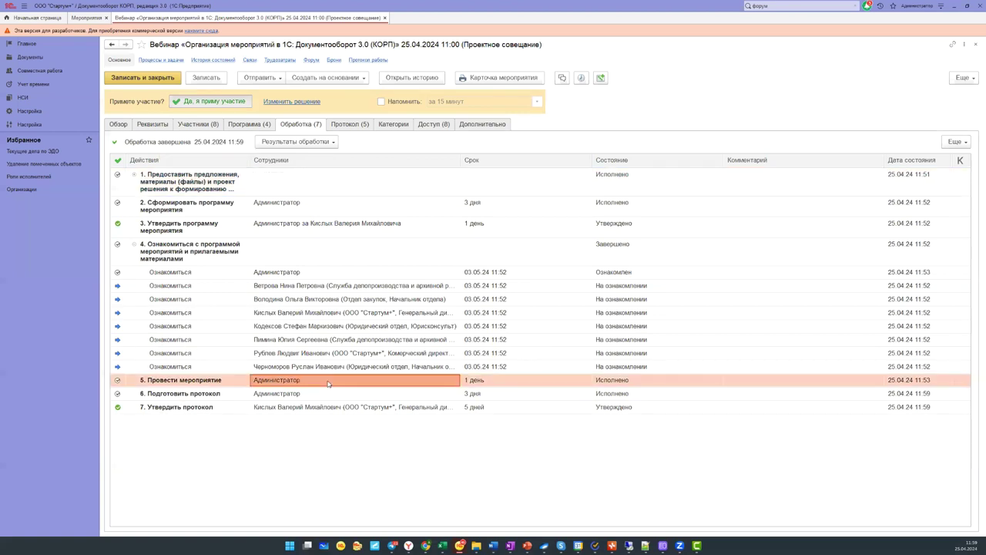
pyautogui.click(166, 272)
pyautogui.click(434, 381)
pyautogui.click(366, 396)
pyautogui.click(478, 407)
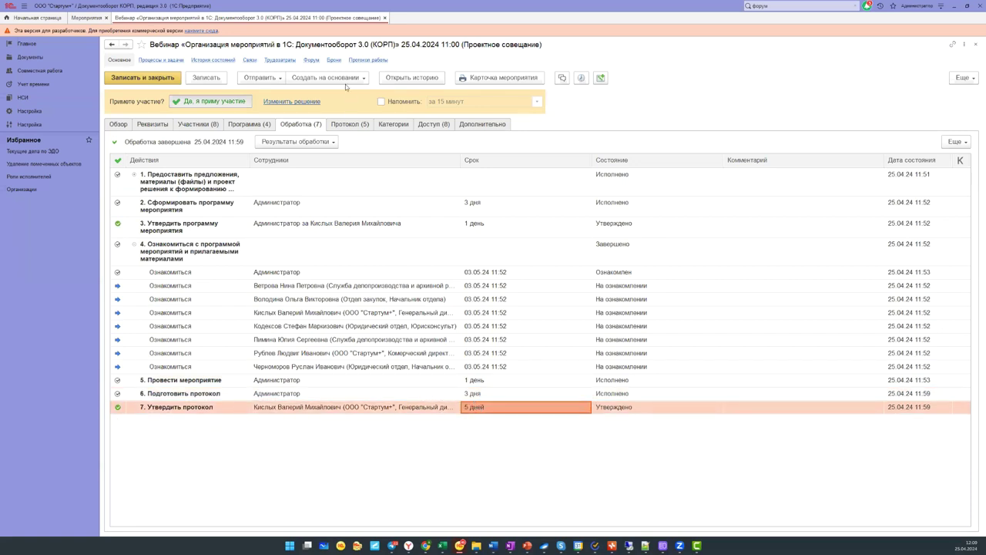
# - Start a new discussion topic in the event's forum, keeping the suggested title
pyautogui.click(311, 63)
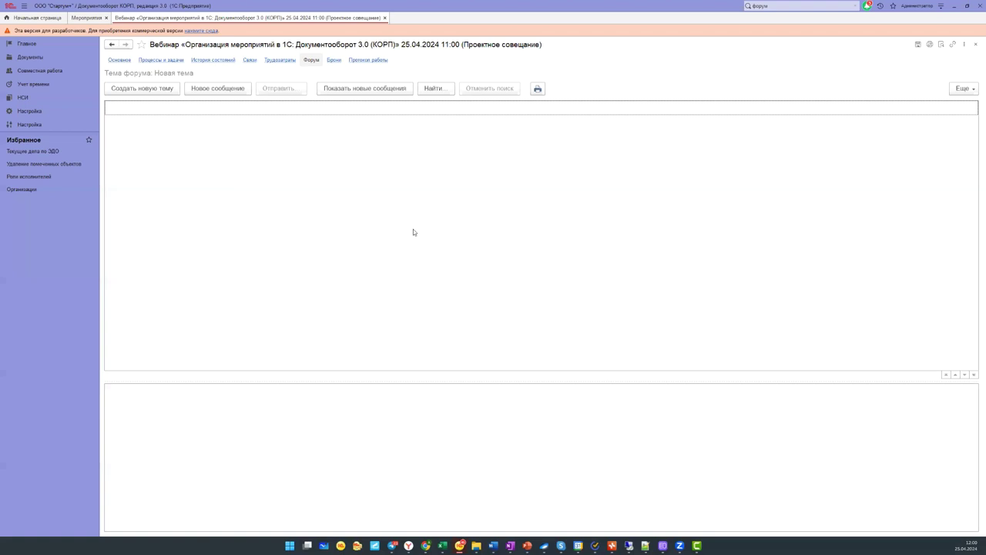
pyautogui.click(133, 92)
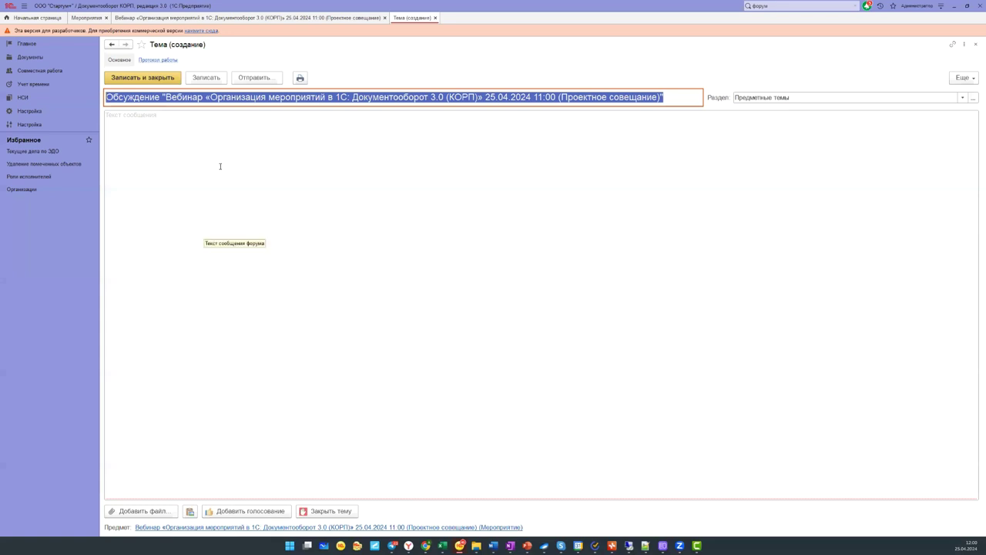
pyautogui.click(178, 119)
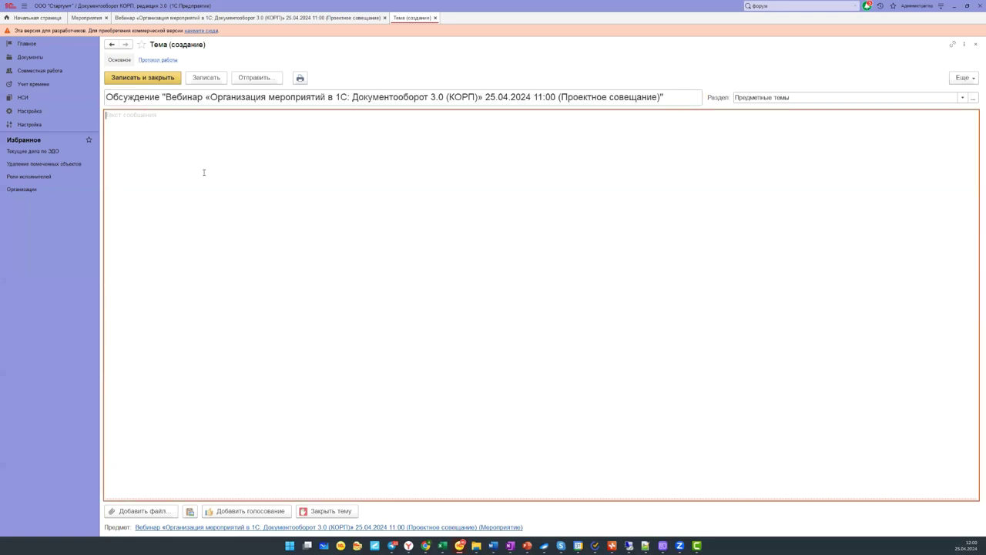
# - Add a poll to the forum topic with the question "Выдать премию баранками"
pyautogui.click(262, 513)
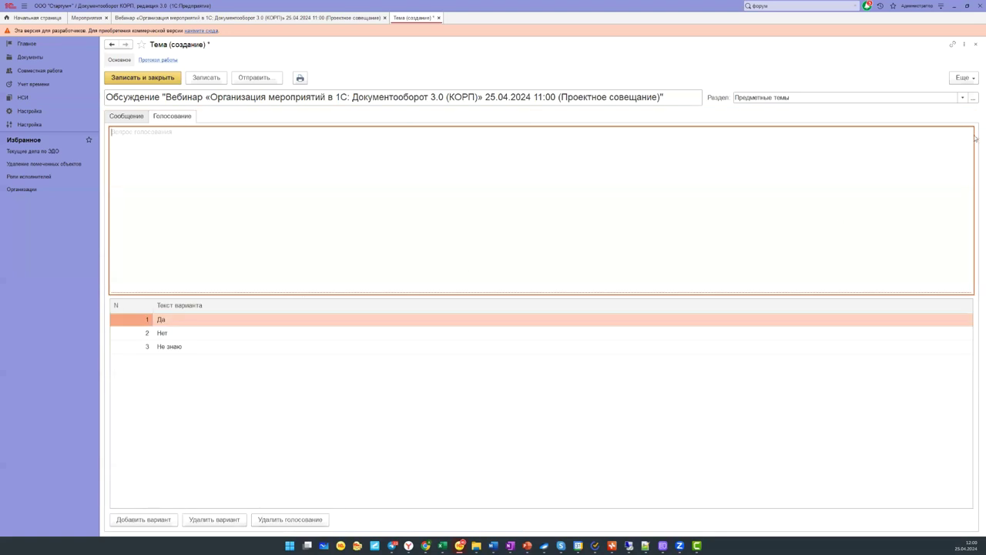
pyautogui.write('Дать')
pyautogui.hotkey('ctrl', 'a')
pyautogui.press('BackSpace')
pyautogui.write('Выда')
pyautogui.write('с')
pyautogui.write('ть ')
pyautogui.write('прем')
pyautogui.write('мию')
pyautogui.write(' баранками')
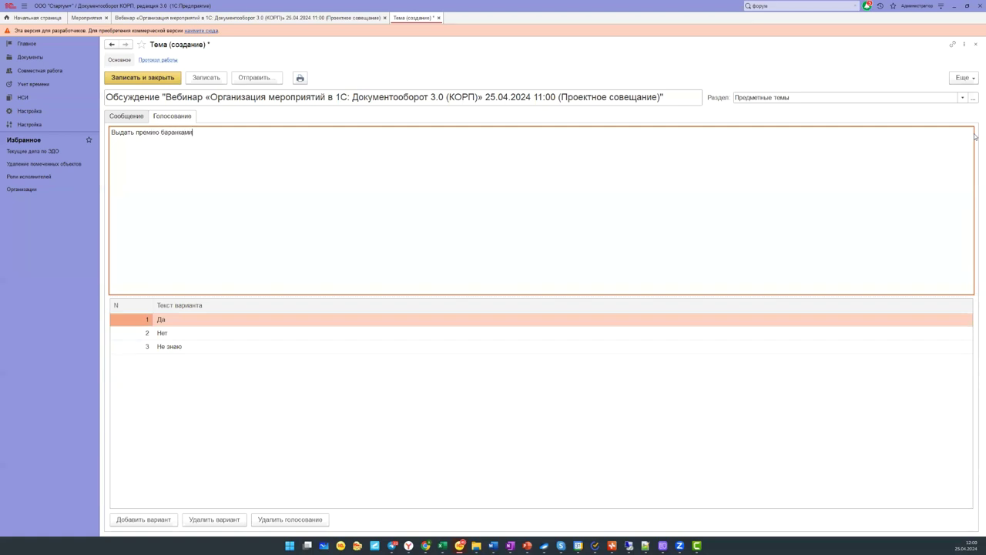
# - Keep the three default poll options, enter the message text "вявпвап" and save the forum topic
pyautogui.click(186, 346)
pyautogui.click(186, 346)
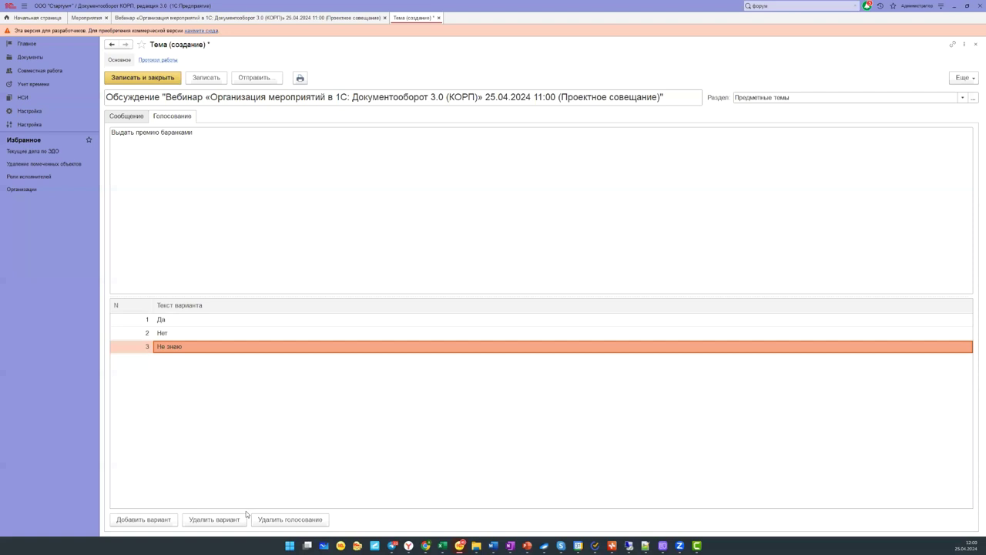
pyautogui.click(143, 77)
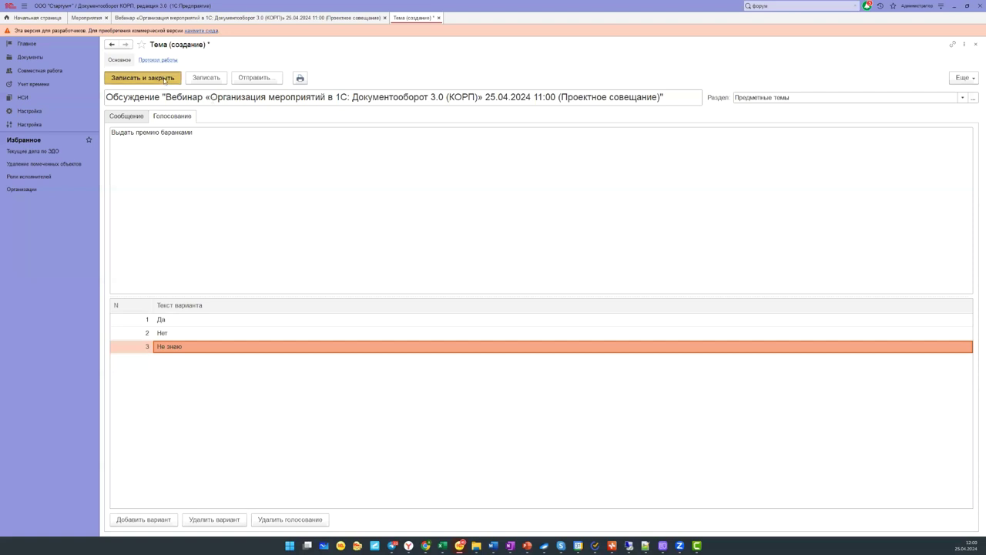
pyautogui.write('вявпап')
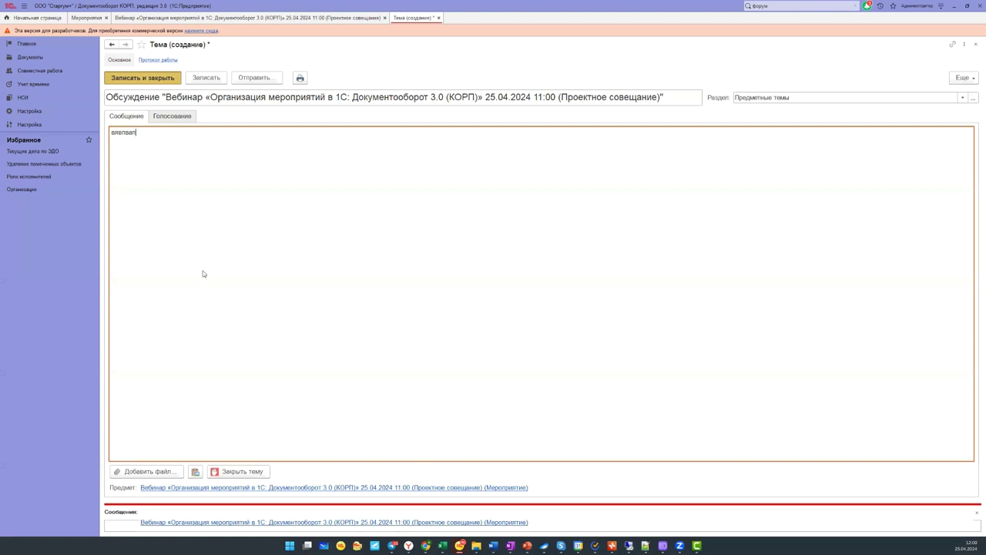
pyautogui.hotkey('ctrl', 'Return')
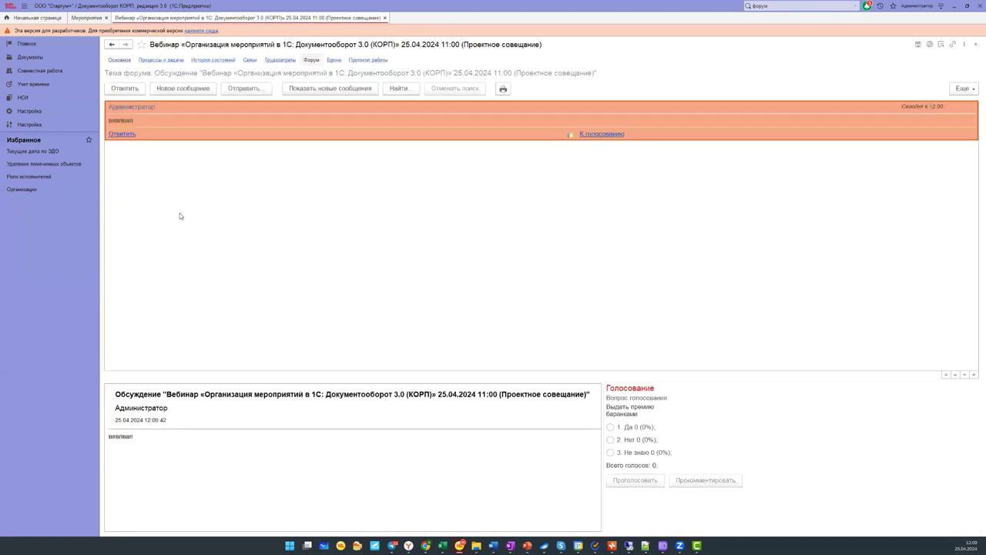
# - Return to the event's forum from its main page and vote "Да" in the poll
pyautogui.click(123, 59)
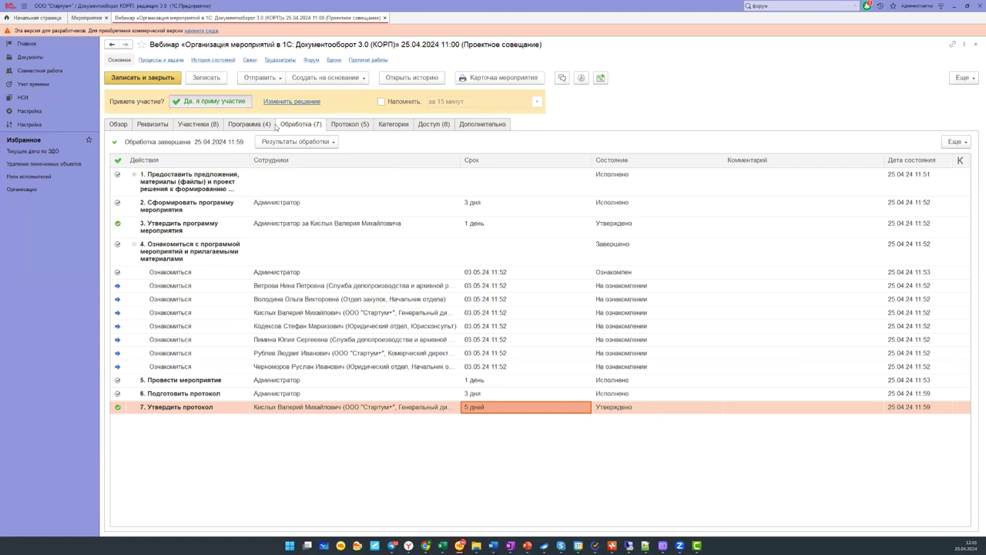
pyautogui.click(312, 60)
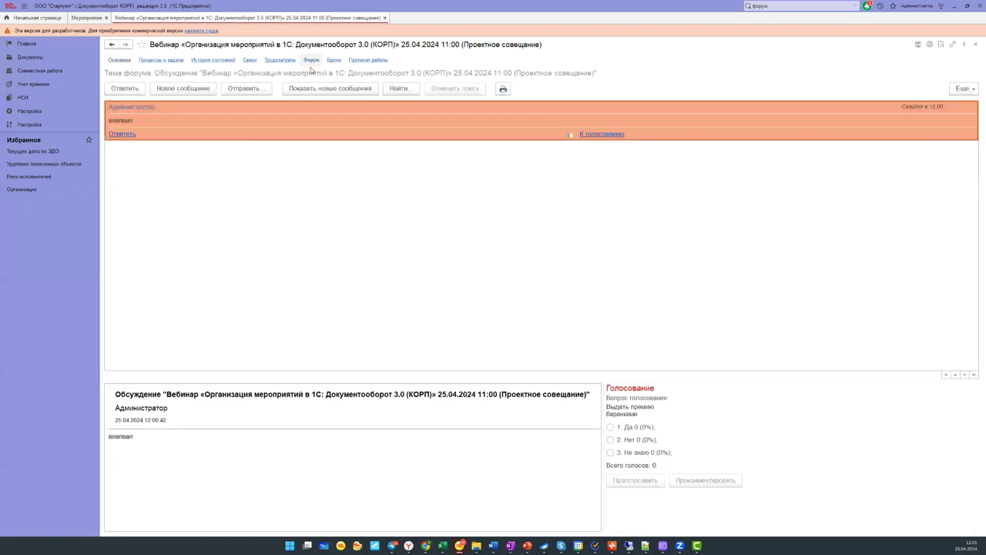
pyautogui.click(611, 427)
pyautogui.click(635, 480)
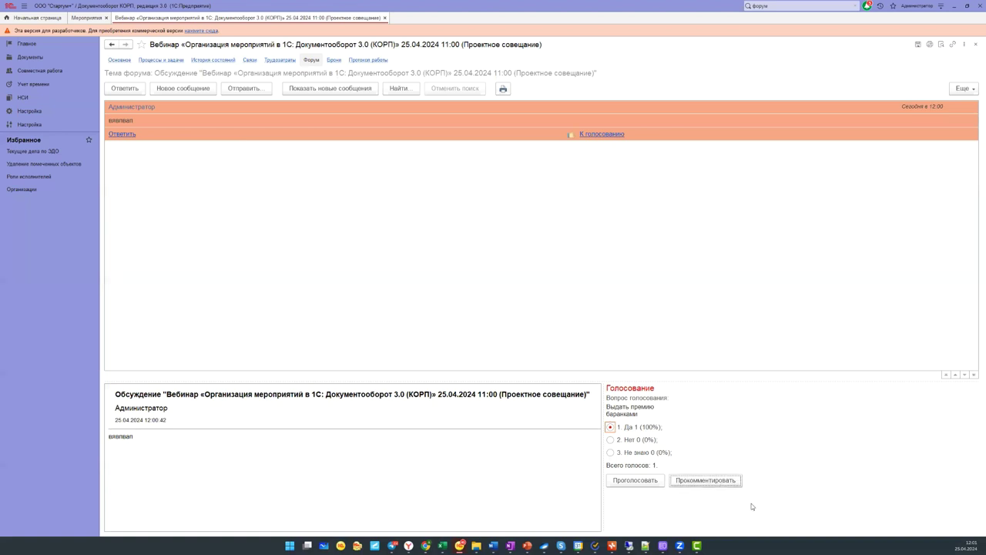
# - Open the forum topic and examine its poll question and voting results
pyautogui.click(151, 126)
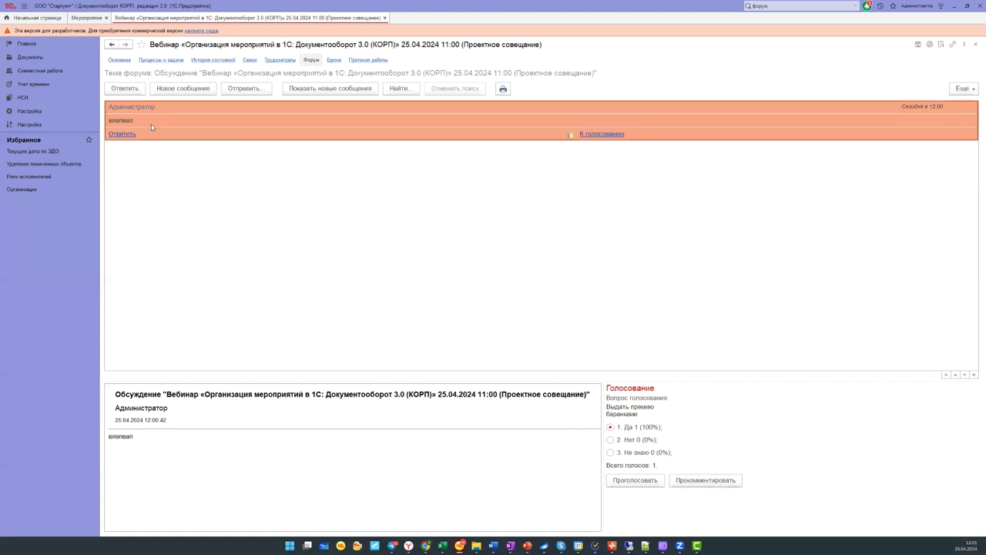
pyautogui.doubleClick(511, 132)
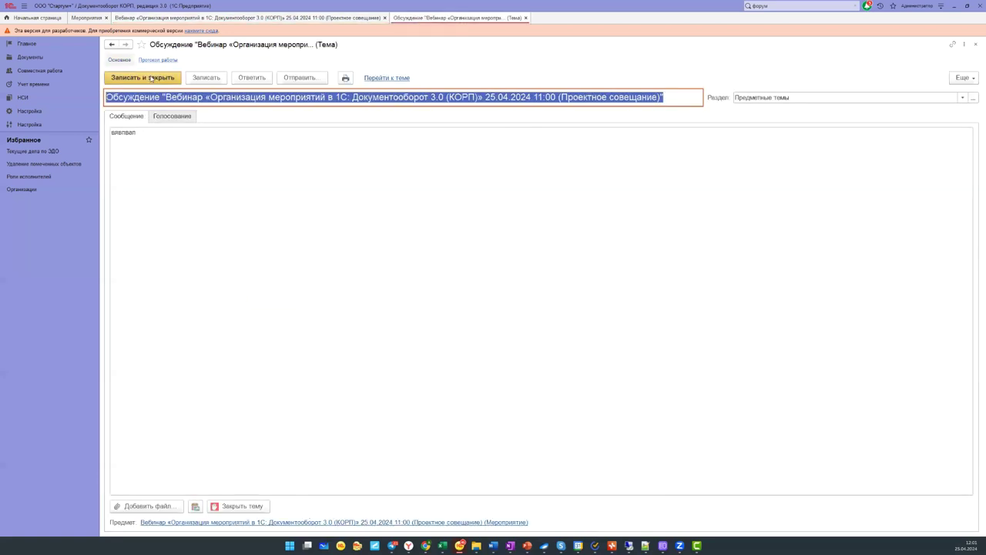
pyautogui.click(173, 116)
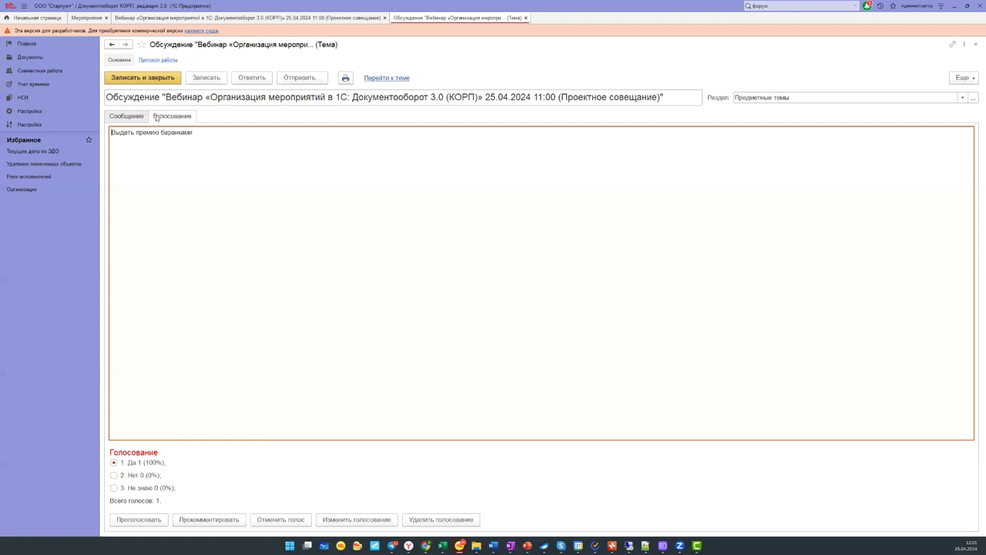
# - Examine the print form of the forum message, opened both from the event's forum and from the topic card
pyautogui.click(128, 116)
pyautogui.click(138, 78)
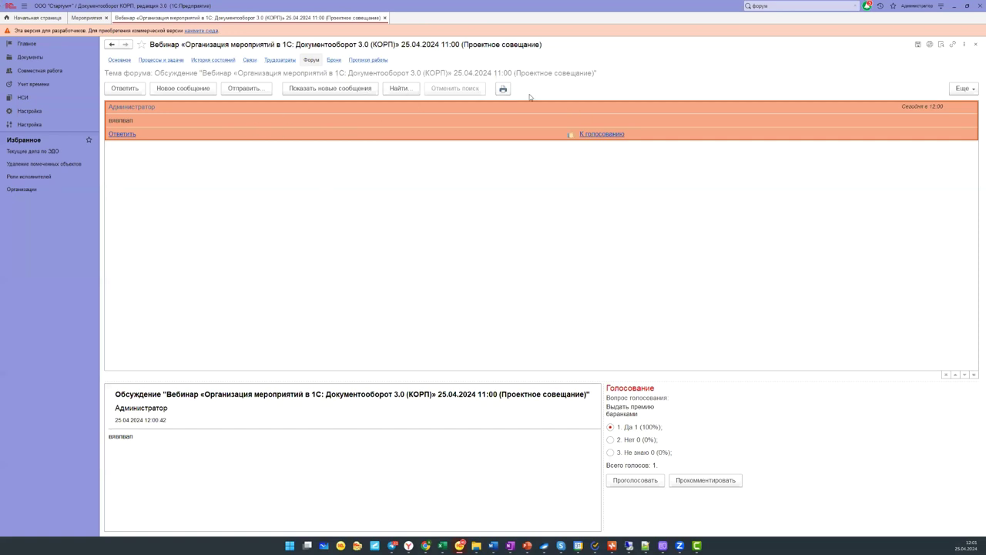
pyautogui.click(502, 90)
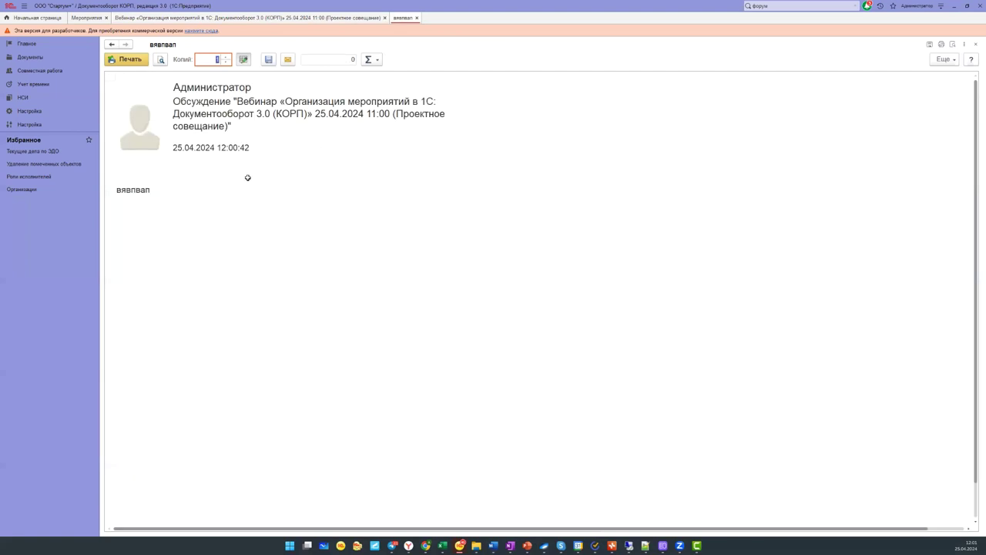
pyautogui.press('Escape')
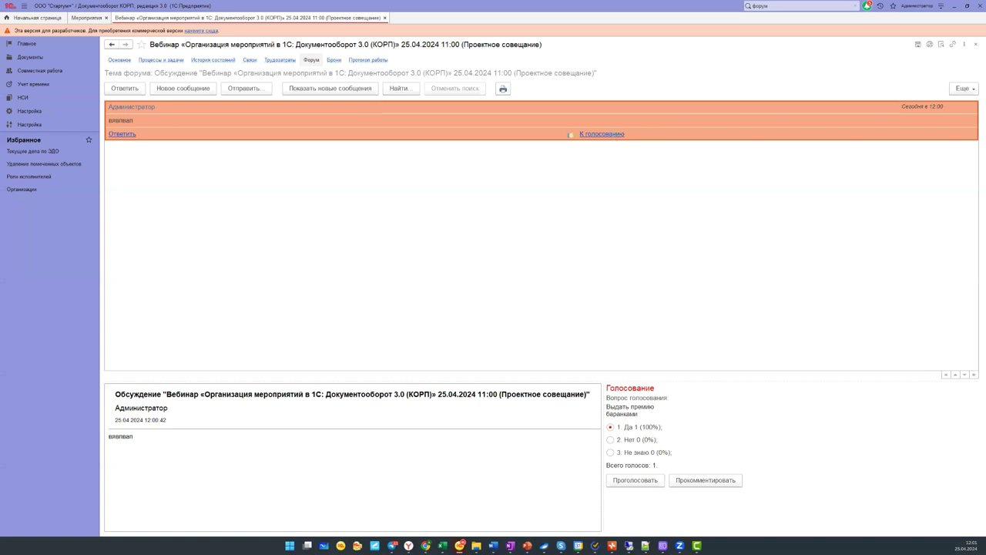
pyautogui.click(574, 135)
pyautogui.click(347, 77)
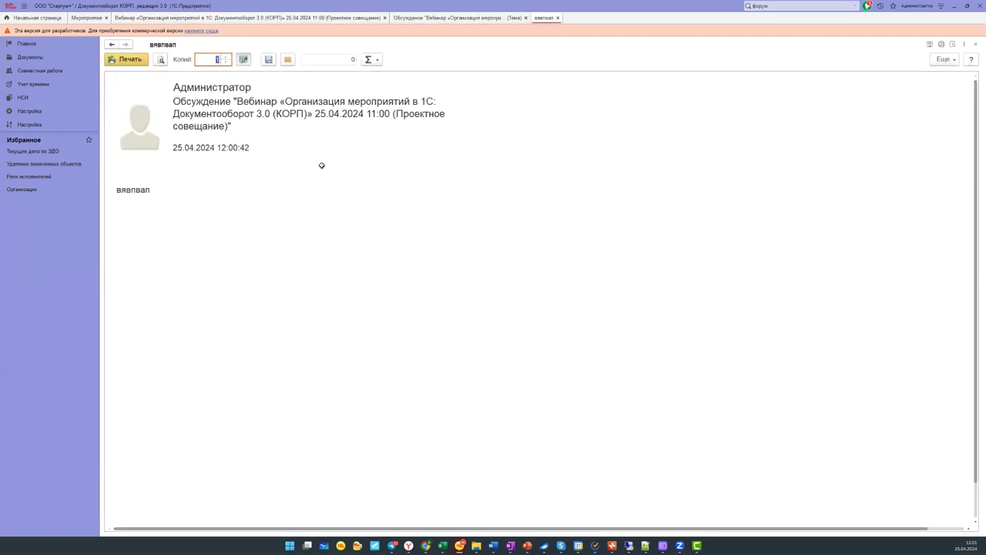
pyautogui.press('Escape')
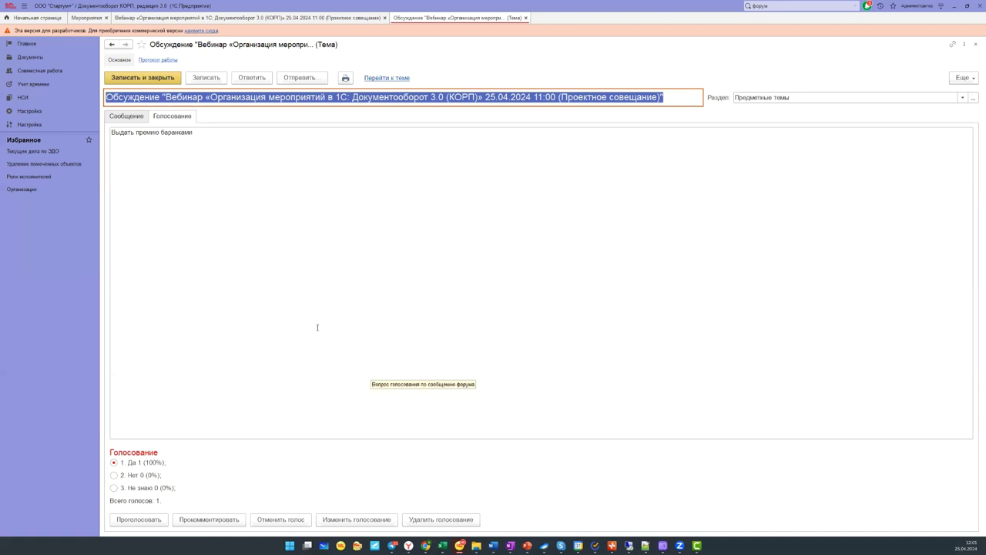
# - Review the forum topic's sending options without sending it, check its message, and close the topic and the event card
pyautogui.click(299, 77)
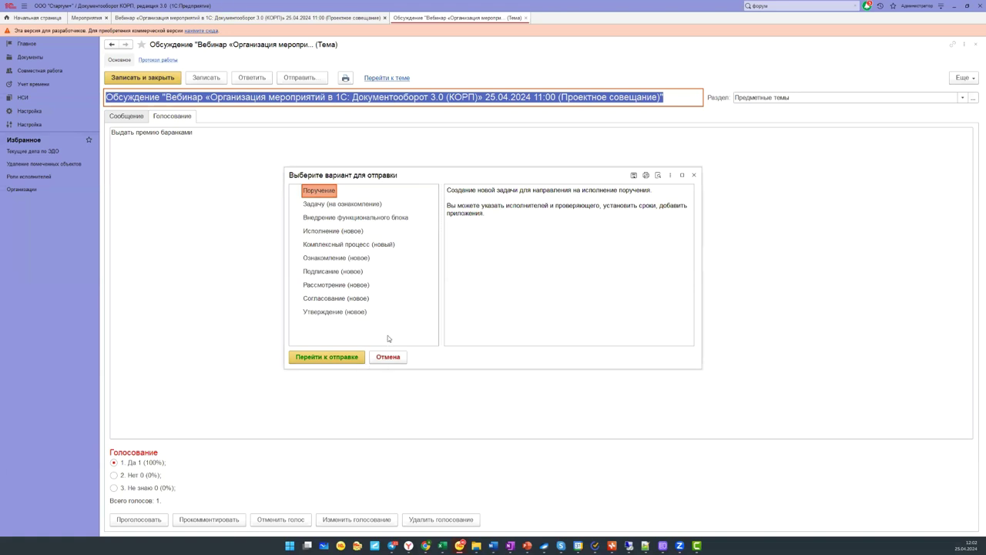
pyautogui.click(388, 356)
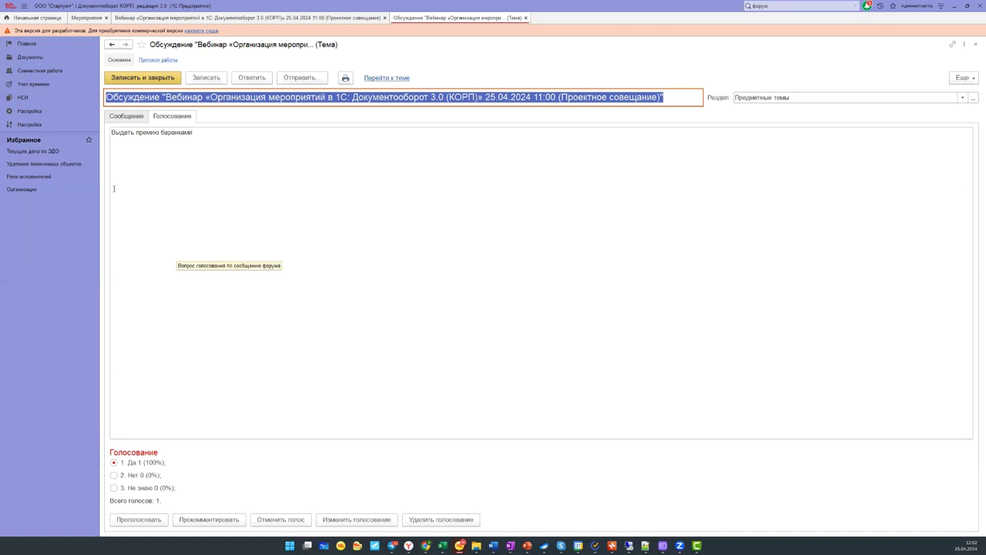
pyautogui.click(123, 122)
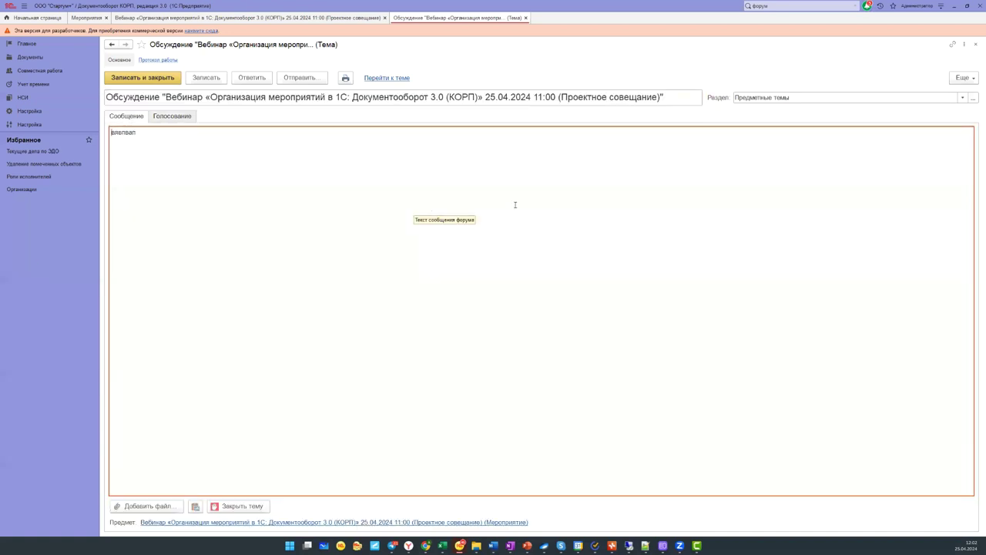
pyautogui.hotkey('ctrl', 'Return')
pyautogui.press('Escape')
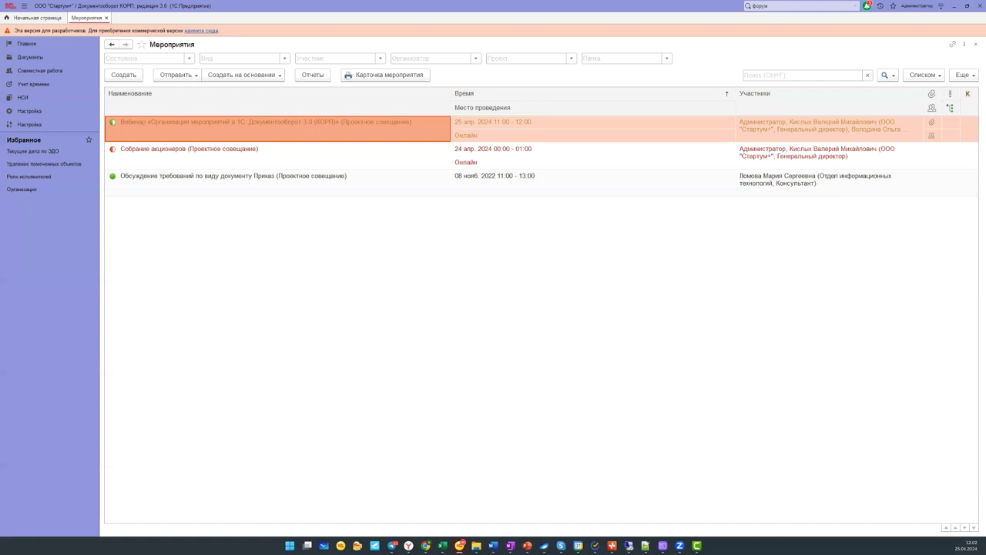
# - Reopen the webinar event's details and review the rooms offered for its location without changing the selection
pyautogui.doubleClick(211, 121)
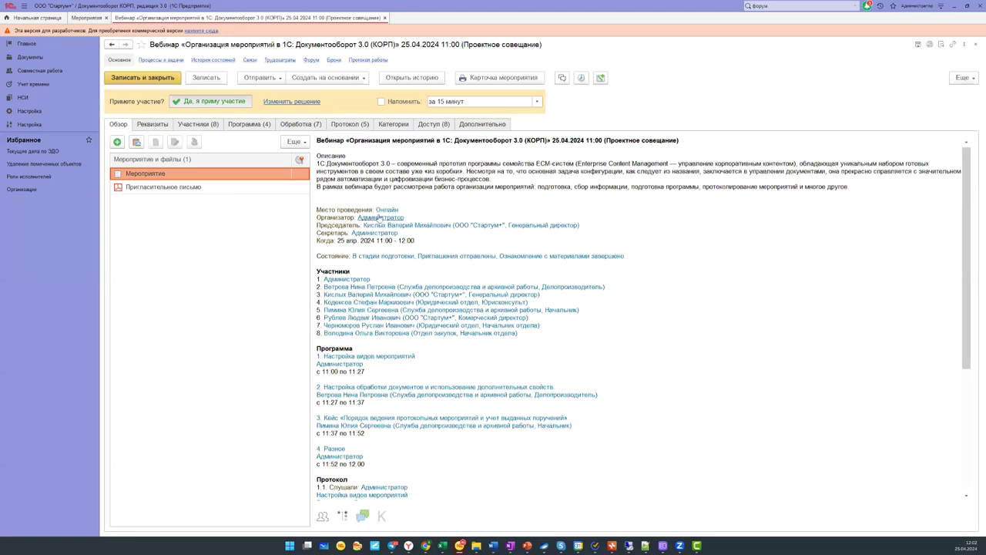
pyautogui.click(157, 124)
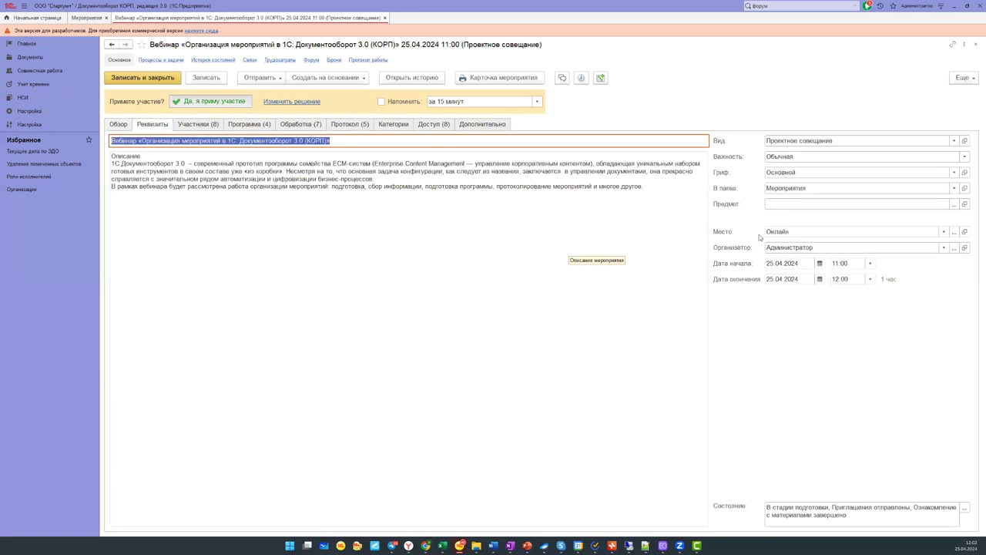
pyautogui.doubleClick(808, 230)
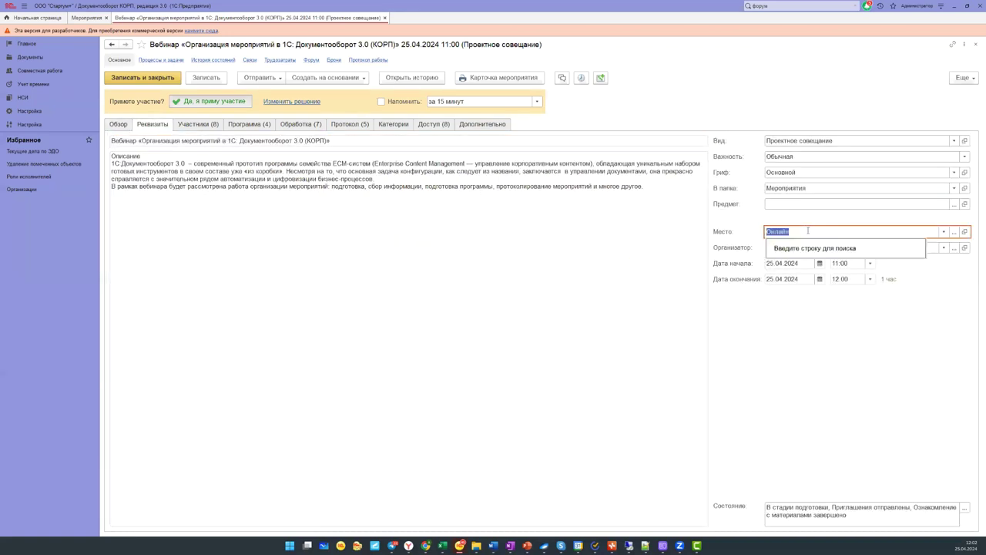
pyautogui.click(955, 232)
pyautogui.click(564, 296)
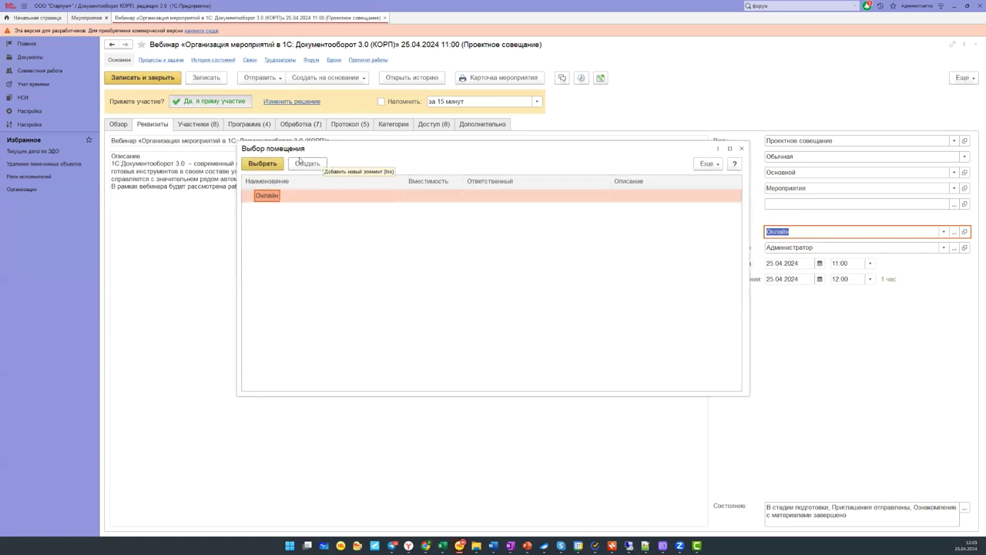
pyautogui.click(740, 148)
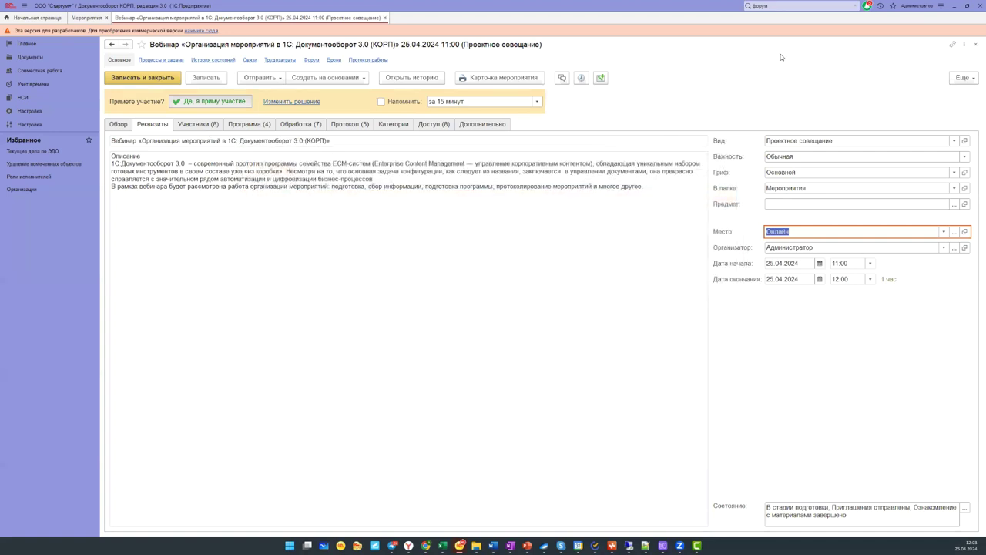
# - Search the program for "поме" and open the Помещения и территории directory
pyautogui.click(796, 5)
pyautogui.write('п')
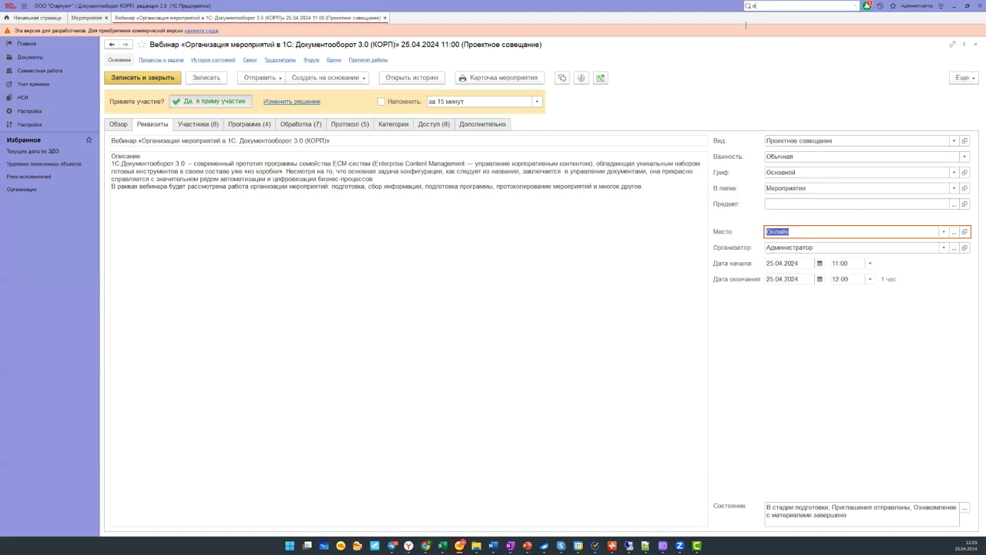
pyautogui.write('е')
pyautogui.write('о')
pyautogui.write('ме')
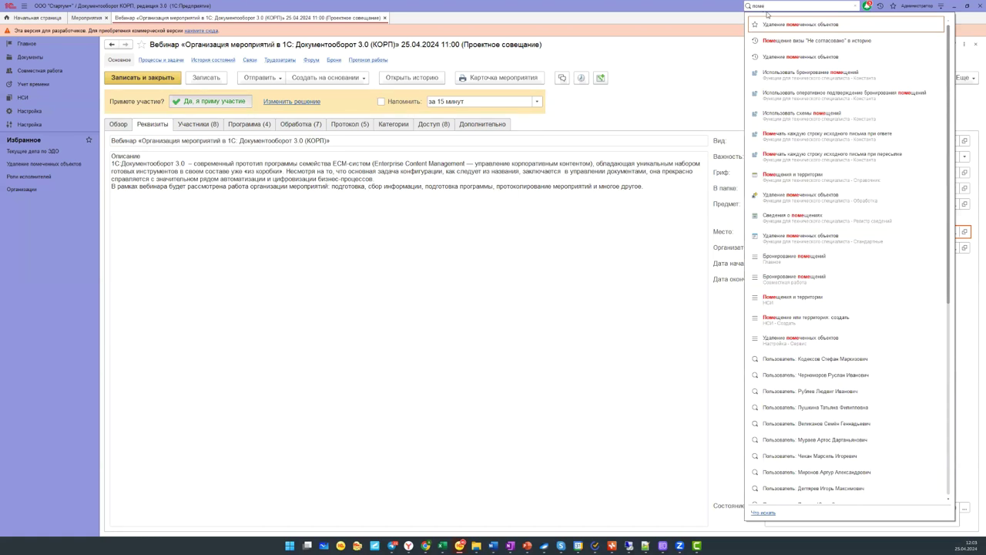
pyautogui.click(809, 301)
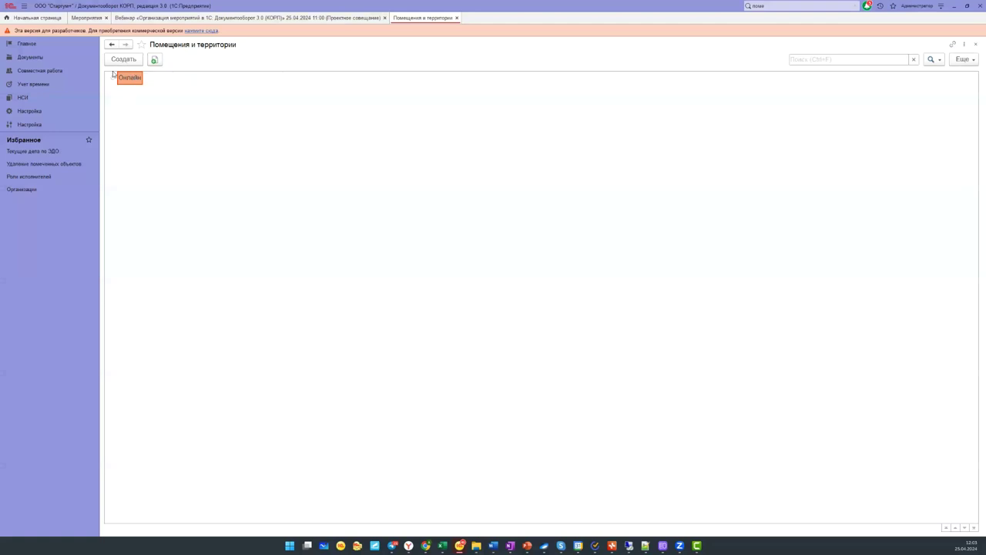
# - Examine the booking settings of the Онлайн room and close its card unchanged
pyautogui.doubleClick(136, 80)
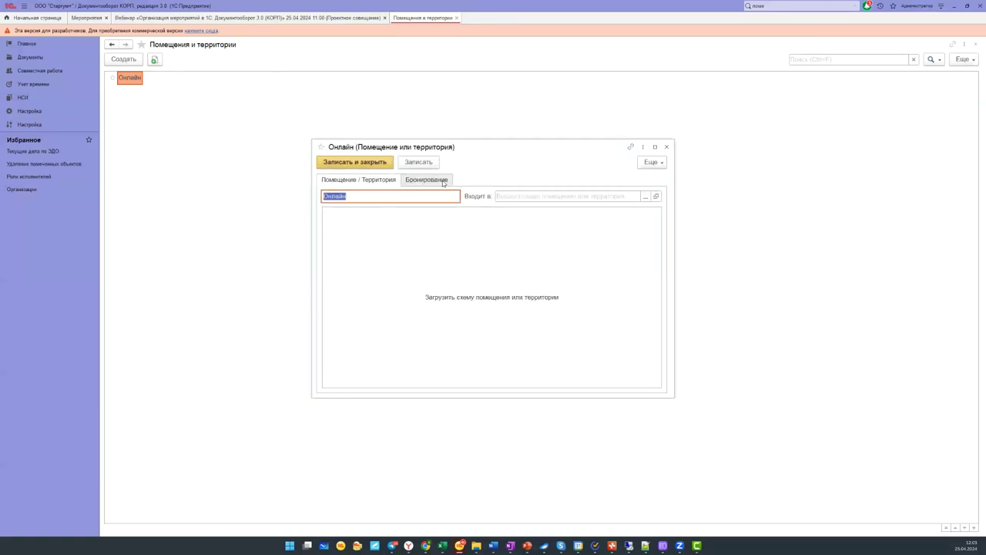
pyautogui.click(444, 183)
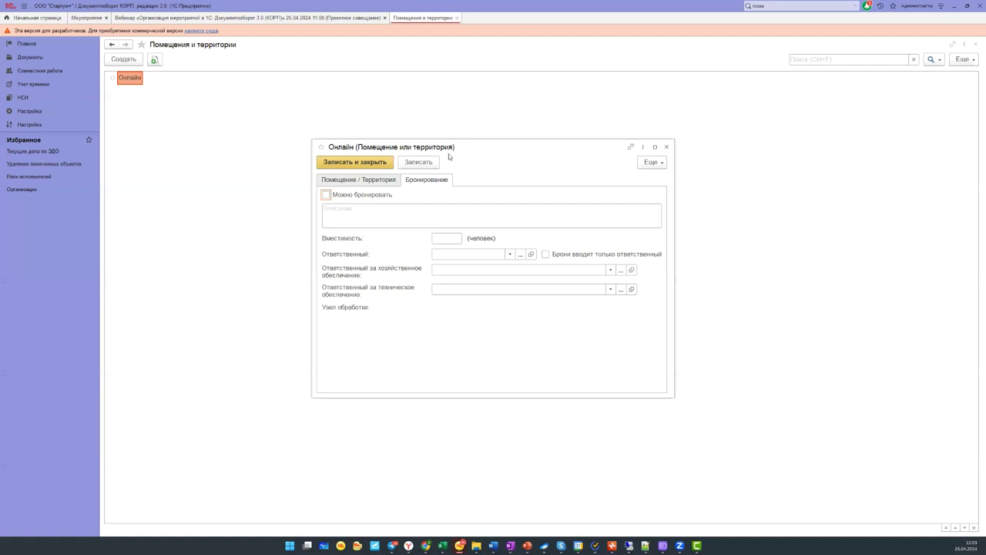
pyautogui.moveTo(457, 152); pyautogui.dragTo(319, 81)
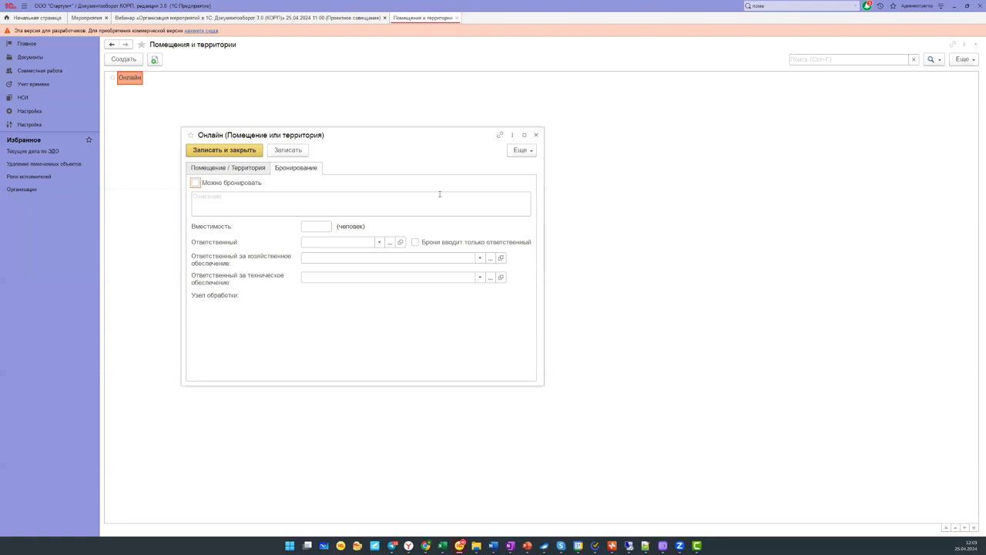
pyautogui.click(537, 134)
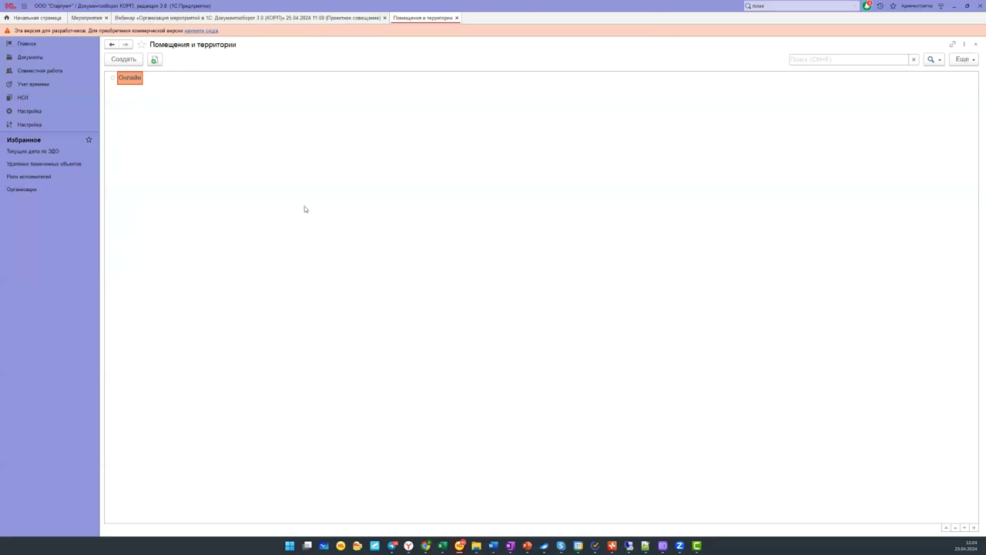
# - Return to the events list, start a new event and examine its file section
pyautogui.doubleClick(276, 9)
pyautogui.press('Return')
pyautogui.doubleClick(216, 7)
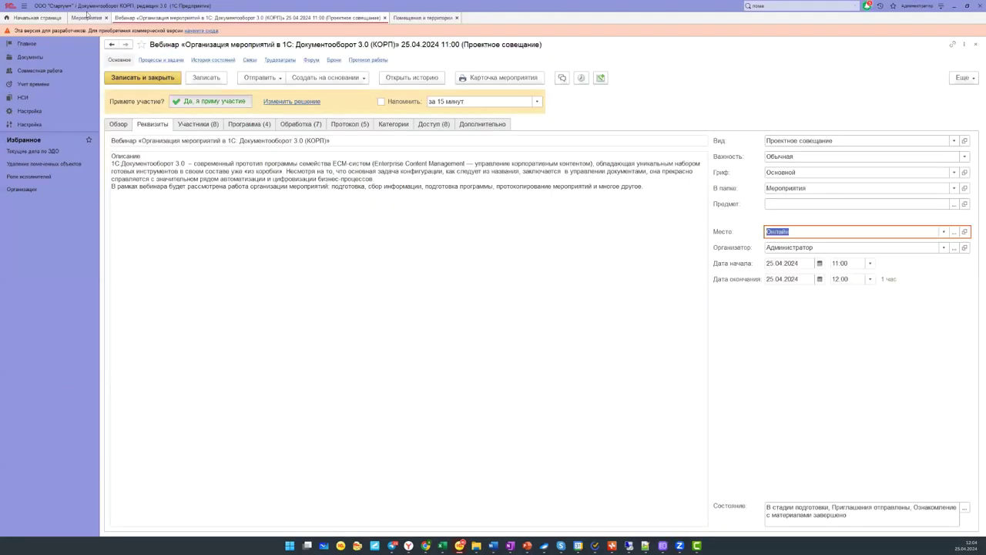
pyautogui.click(86, 16)
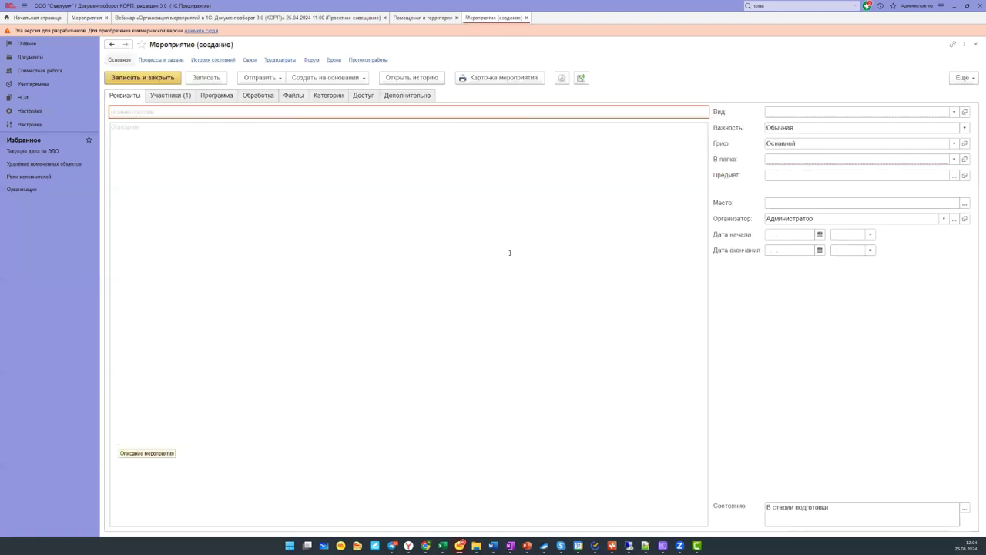
pyautogui.click(296, 96)
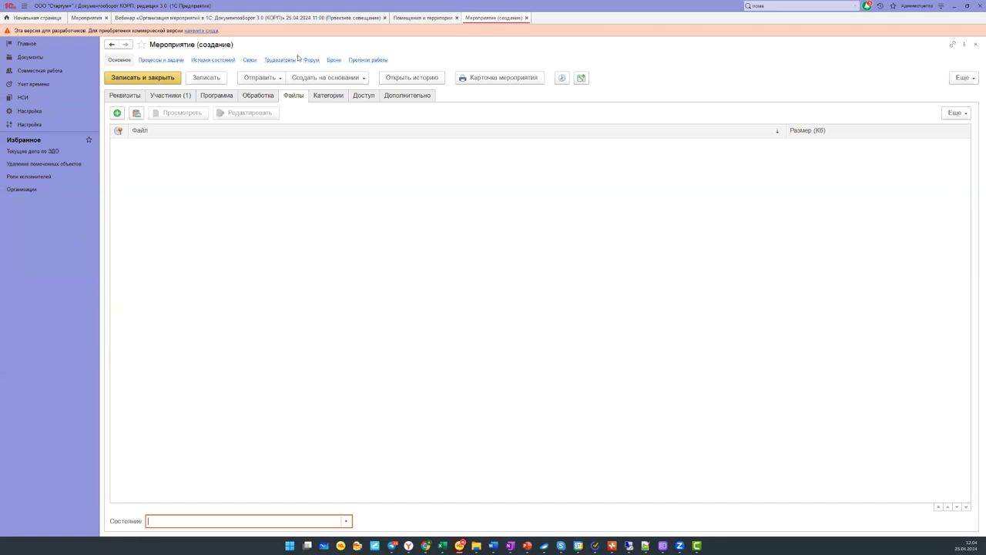
# - Look through the program sections for room reservations and open Бронирование помещений
pyautogui.click(34, 19)
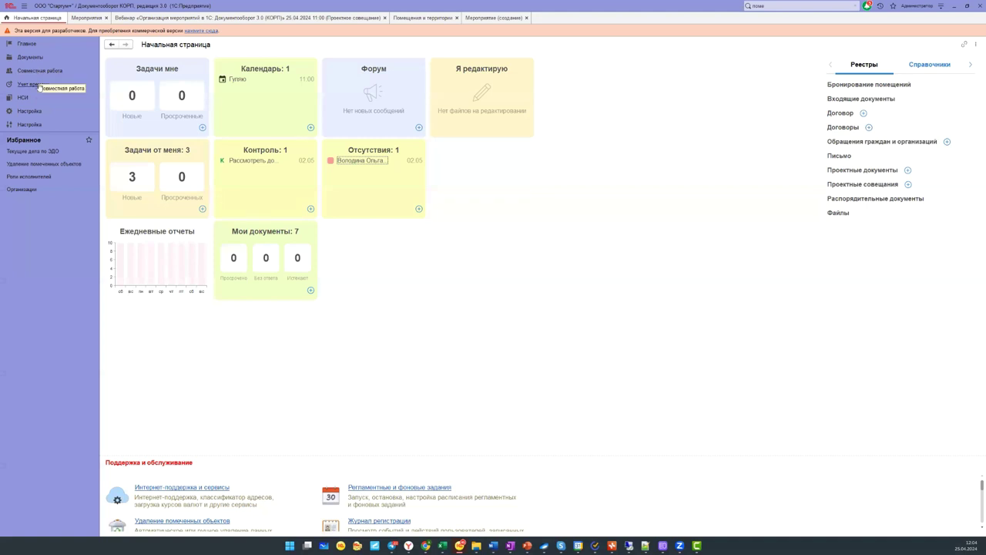
pyautogui.click(35, 111)
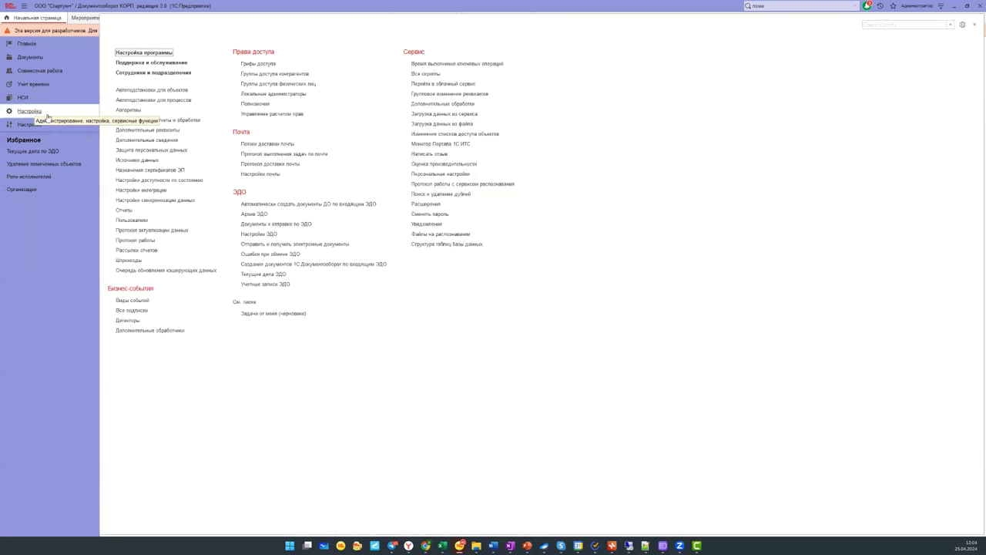
pyautogui.click(18, 97)
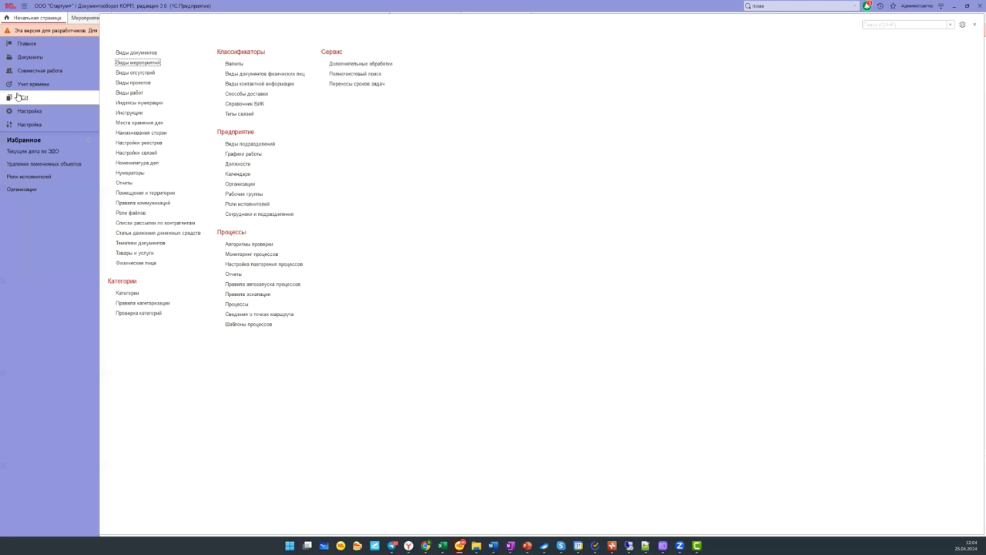
pyautogui.click(60, 70)
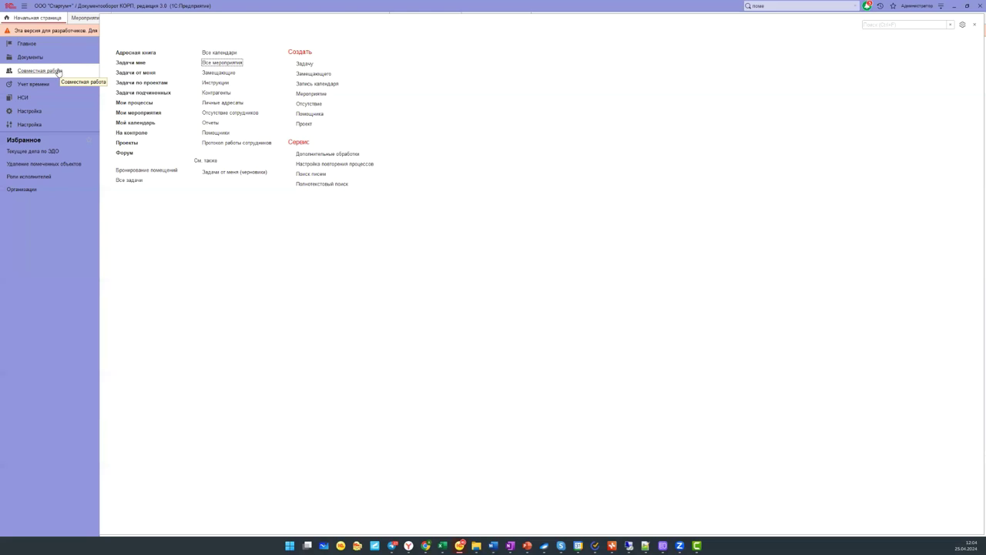
pyautogui.click(154, 170)
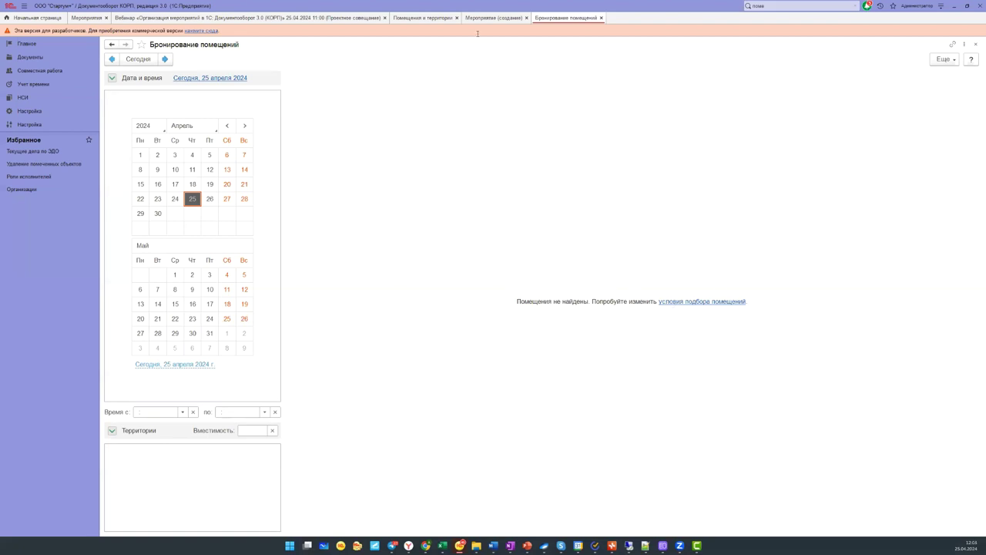
# - Start a new entry in the rooms and territories directory named "Актовый зал" and clear its parent room
pyautogui.click(423, 17)
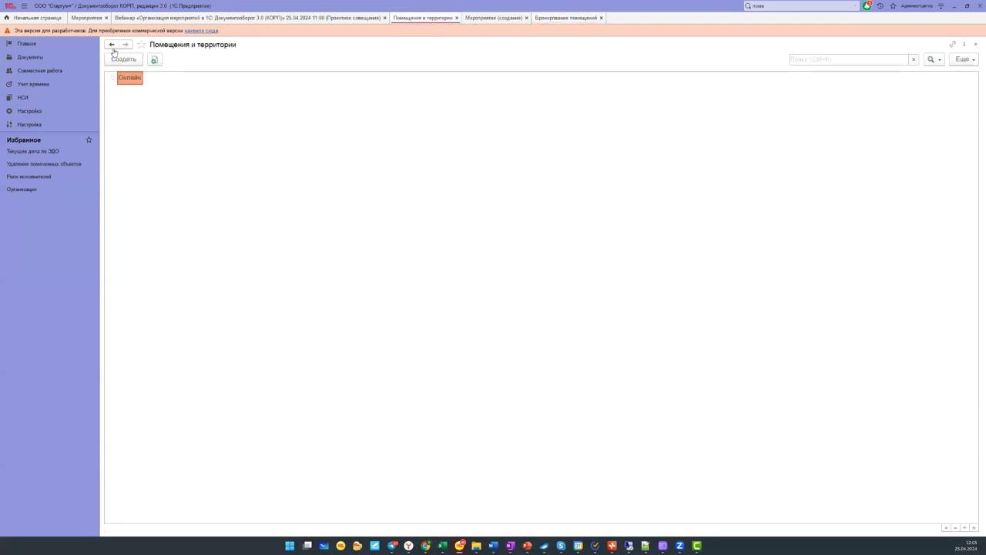
pyautogui.write('Коми')
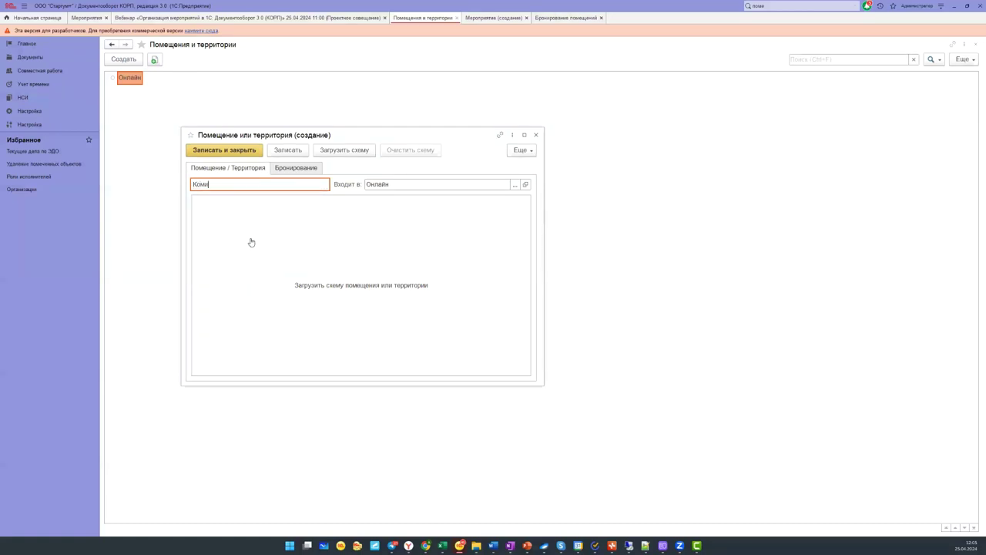
pyautogui.press('BackSpace')
pyautogui.press('BackSpace')
pyautogui.press('BackSpace')
pyautogui.write('Актов')
pyautogui.press('BackSpace')
pyautogui.write('вый ')
pyautogui.write('за')
pyautogui.write('д')
pyautogui.press('BackSpace')
pyautogui.write('л')
pyautogui.click(391, 186)
pyautogui.click(394, 199)
pyautogui.press('Delete')
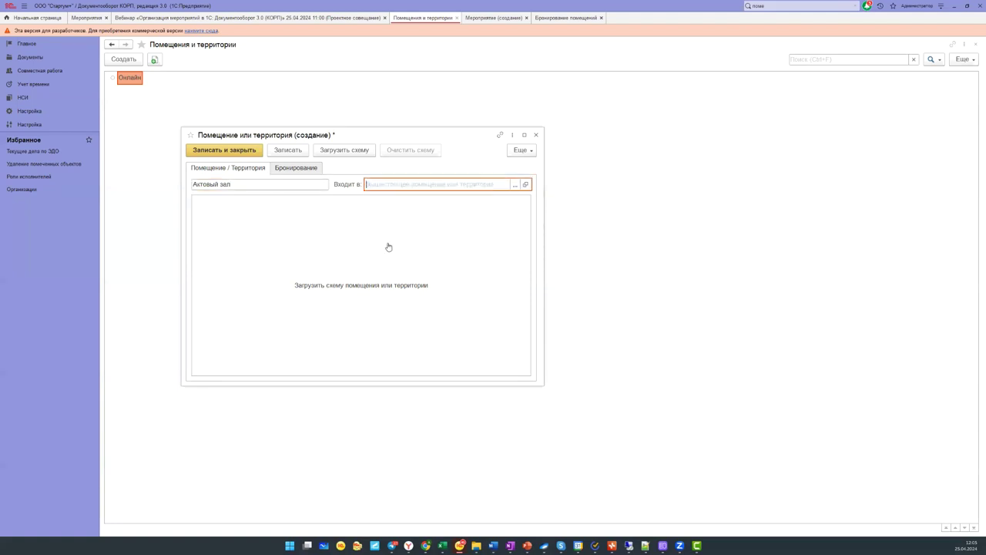
# - Save the Актовый зал room and open the image selection for its scheme, leaving without choosing a file
pyautogui.click(389, 247)
pyautogui.click(421, 282)
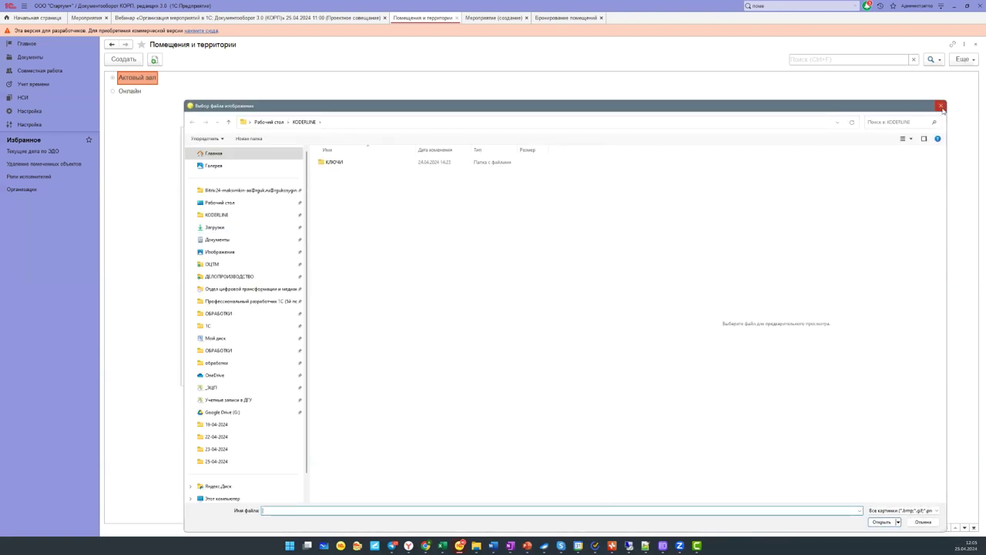
pyautogui.click(960, 104)
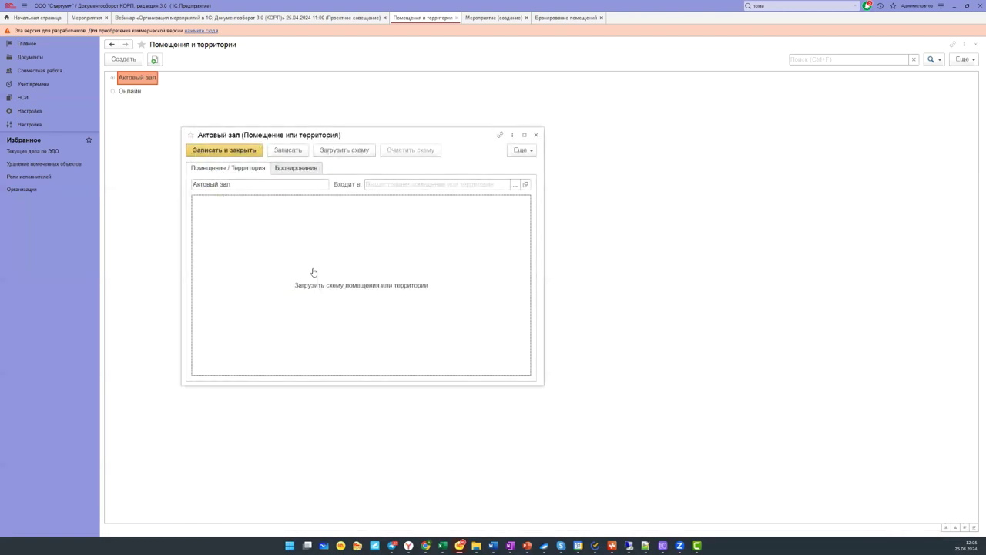
# - Make Актовый зал bookable with Администратор as the responsible person, allow only the responsible person to enter bookings, and save the room
pyautogui.click(289, 169)
pyautogui.click(208, 184)
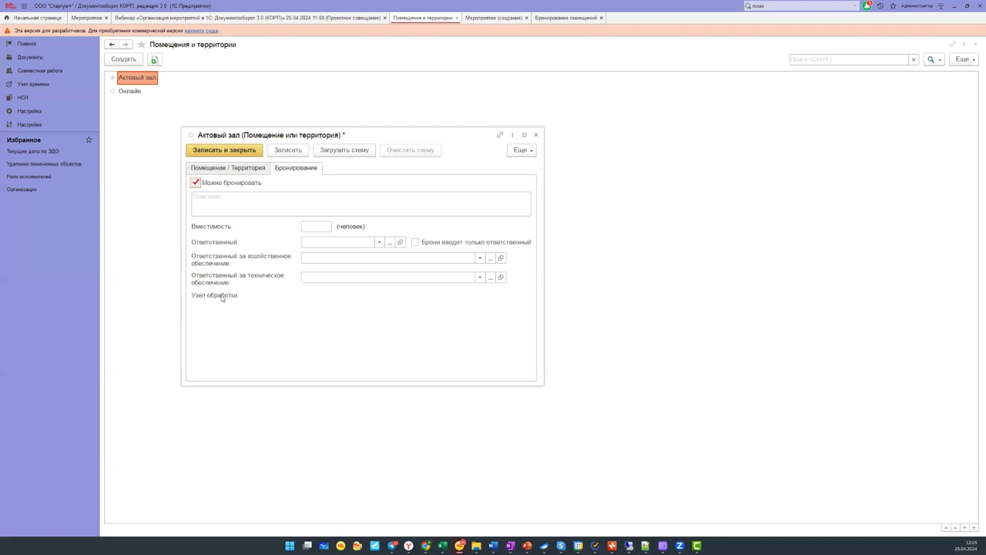
pyautogui.click(465, 243)
pyautogui.click(379, 242)
pyautogui.press('Down')
pyautogui.press('Return')
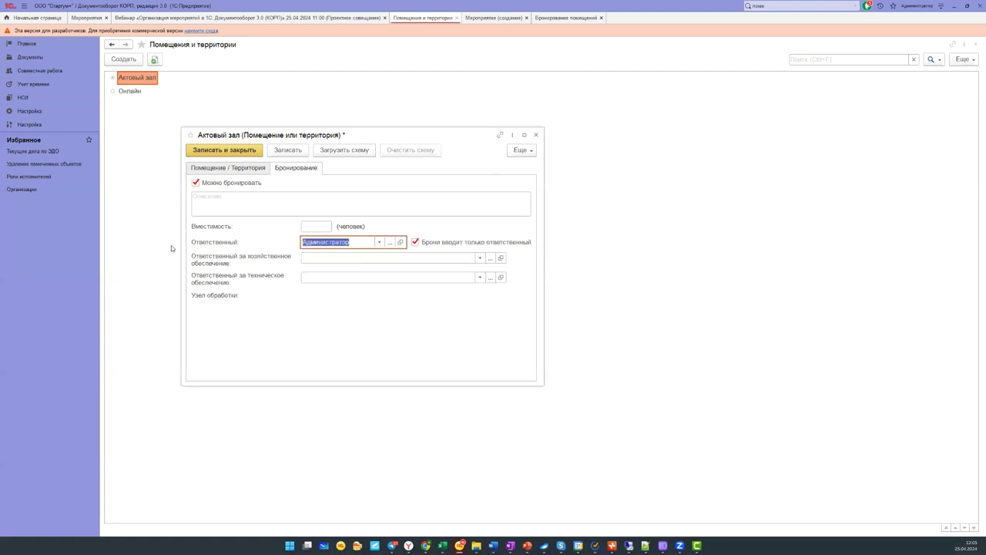
pyautogui.click(209, 153)
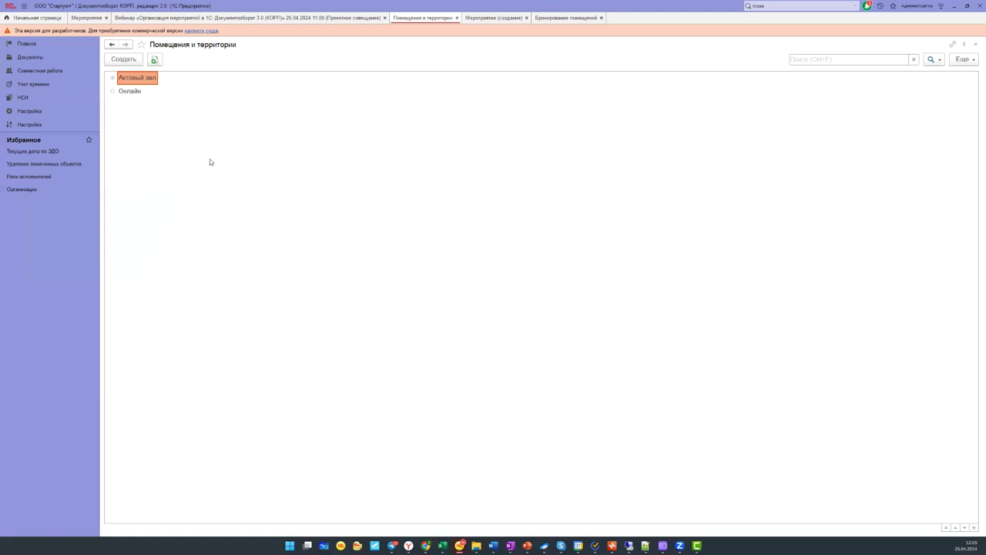
# - In the room booking schedule, start a booking of Актовый зал for 25 April 2024 from 11:00 to 12:30
pyautogui.click(559, 17)
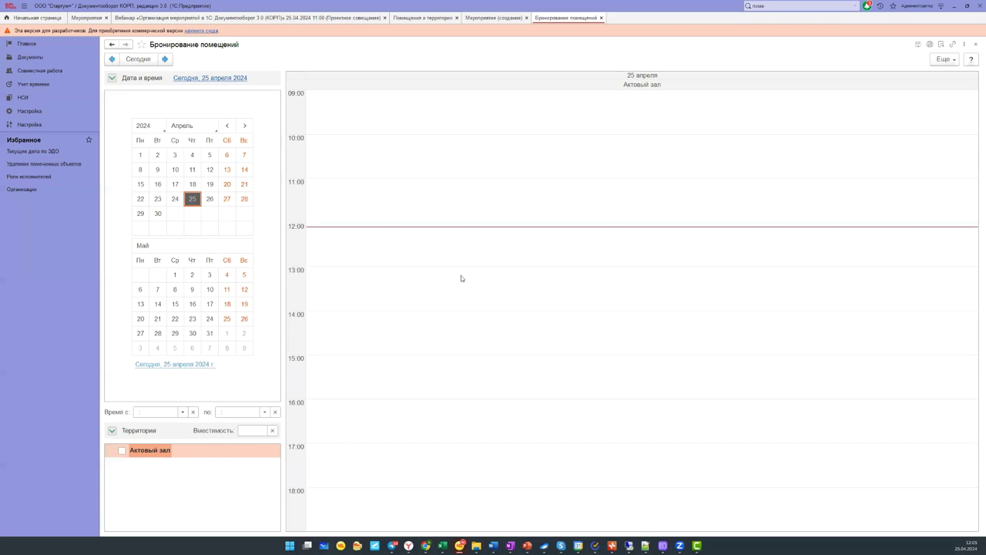
pyautogui.click(132, 453)
pyautogui.moveTo(355, 195); pyautogui.dragTo(362, 243)
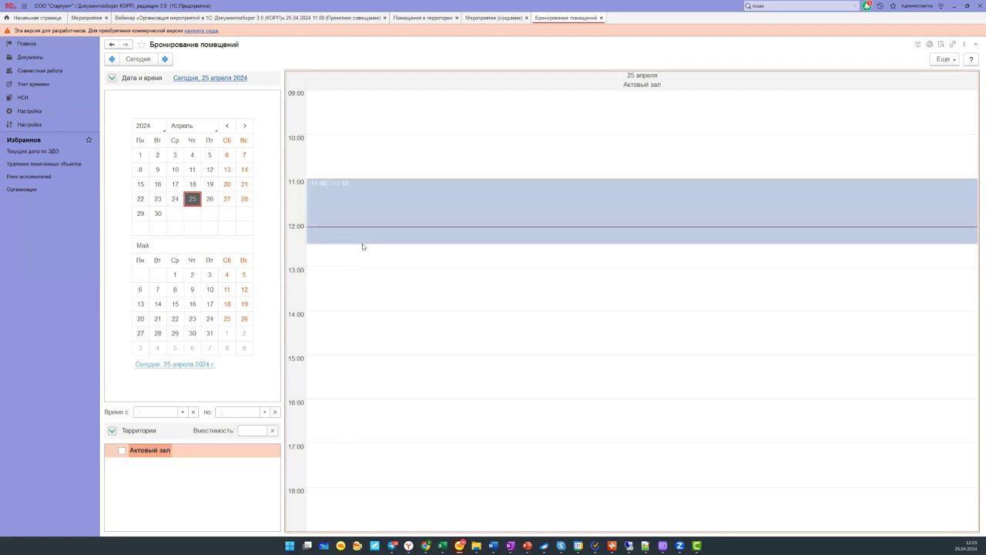
pyautogui.press('Return')
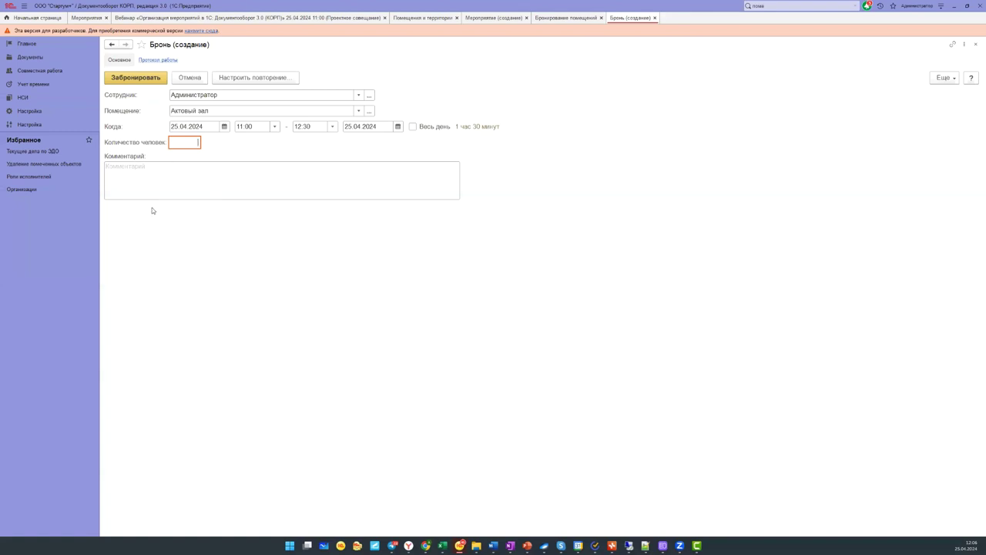
# - Set the booking to 18 people with the comment "Совещание" and book the room despite the past start time
pyautogui.write('18')
pyautogui.click(150, 179)
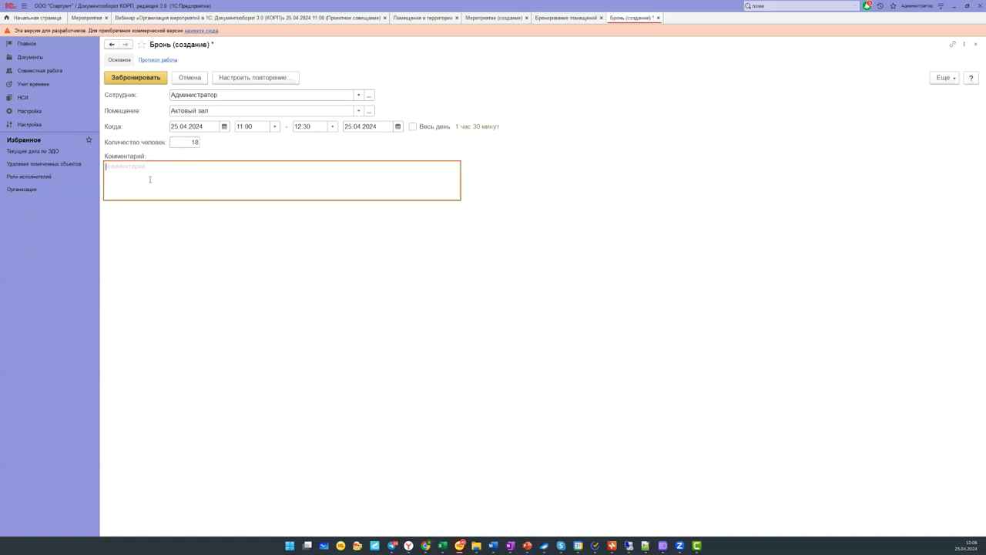
pyautogui.write('Совещание')
pyautogui.click(147, 76)
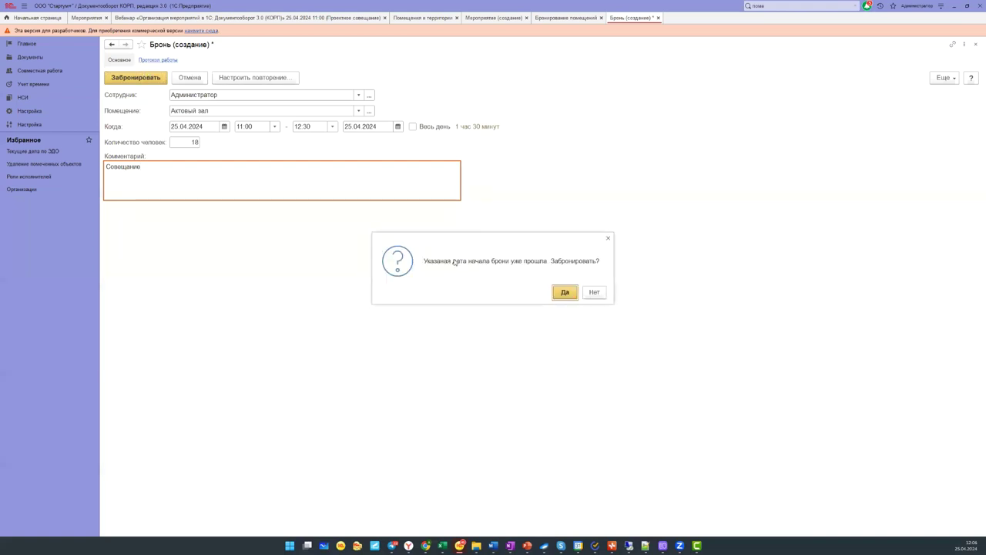
pyautogui.click(564, 292)
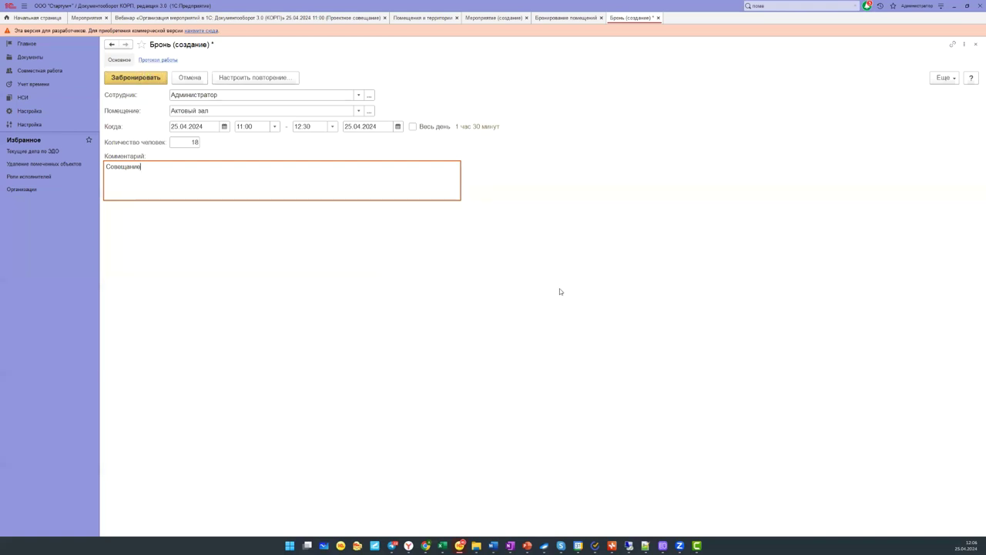
# - Make the 11:00–12:30 booking repeat weekly on Thursday and Friday, ending after 5 repeats, save it and dismiss the reminder
pyautogui.click(393, 199)
pyautogui.doubleClick(393, 200)
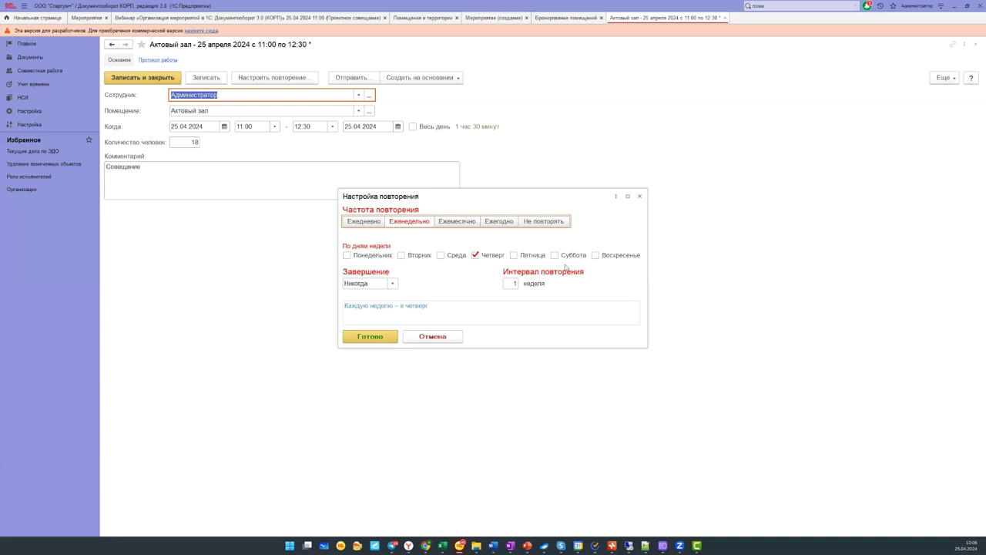
pyautogui.click(516, 255)
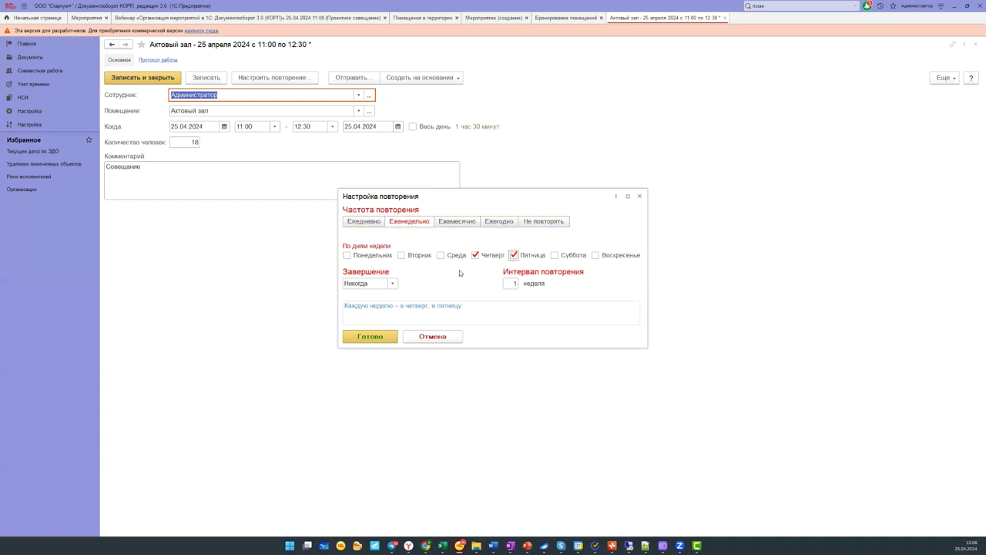
pyautogui.click(394, 285)
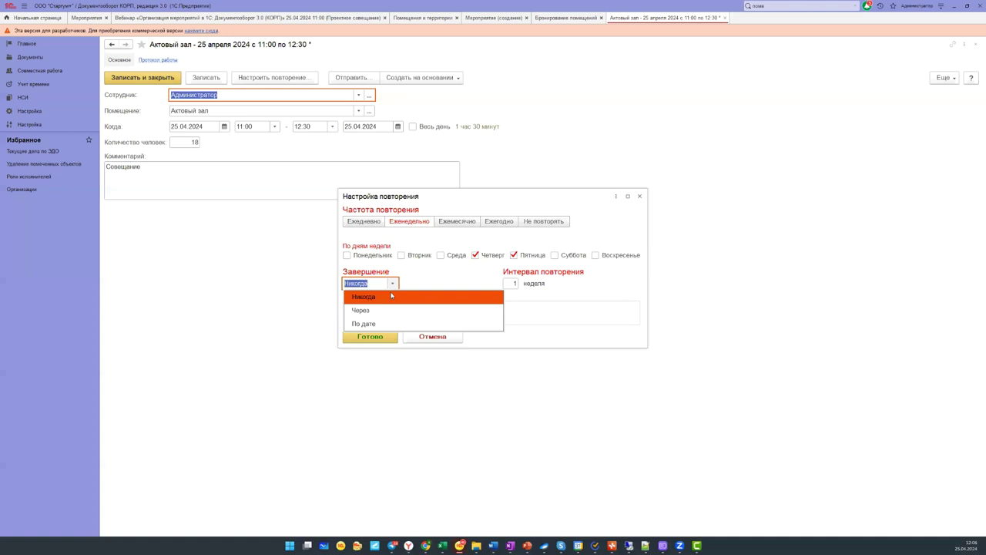
pyautogui.click(379, 311)
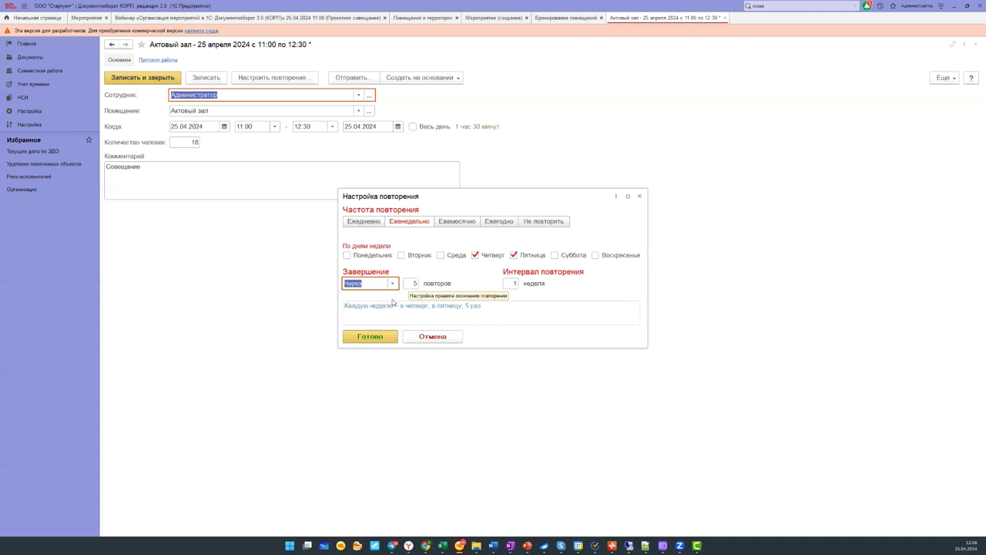
pyautogui.click(377, 337)
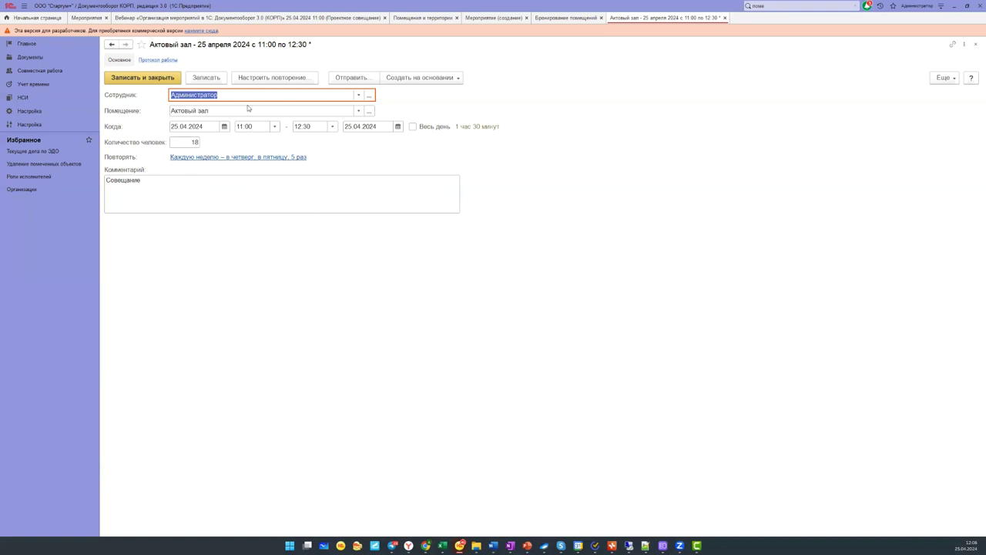
pyautogui.click(157, 77)
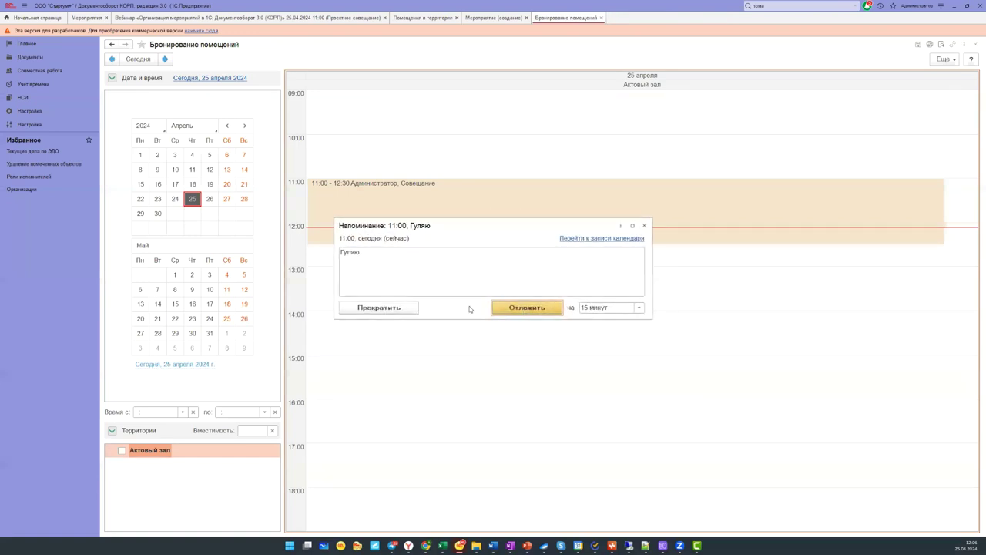
pyautogui.click(644, 225)
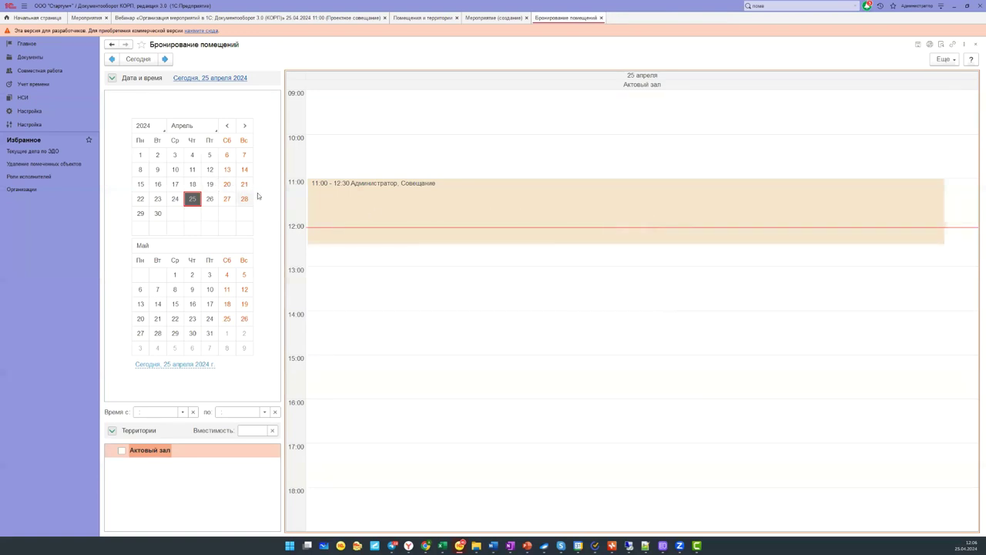
# - Check the Актовый зал schedule on several days in late April and early May for the repeated bookings
pyautogui.click(140, 199)
pyautogui.click(193, 199)
pyautogui.click(227, 199)
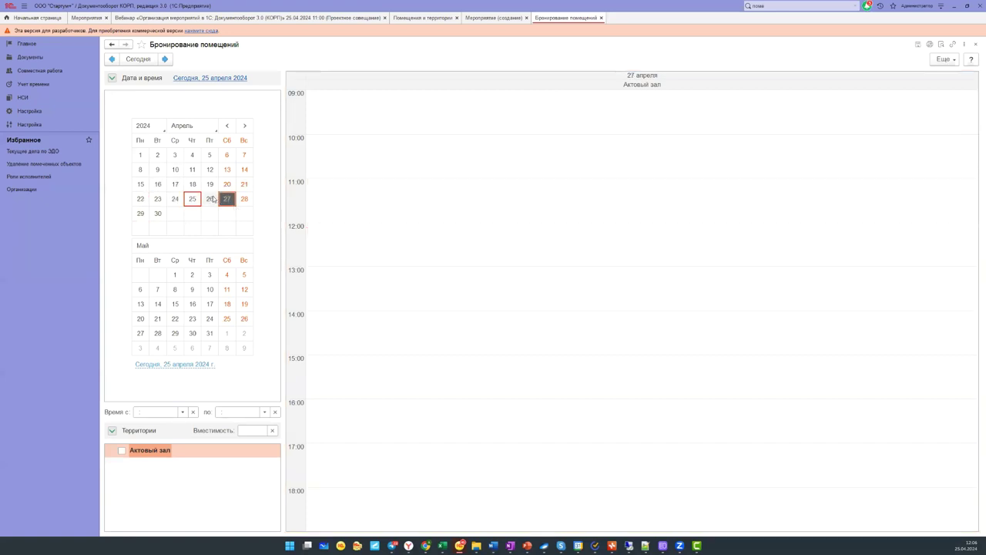
pyautogui.click(209, 199)
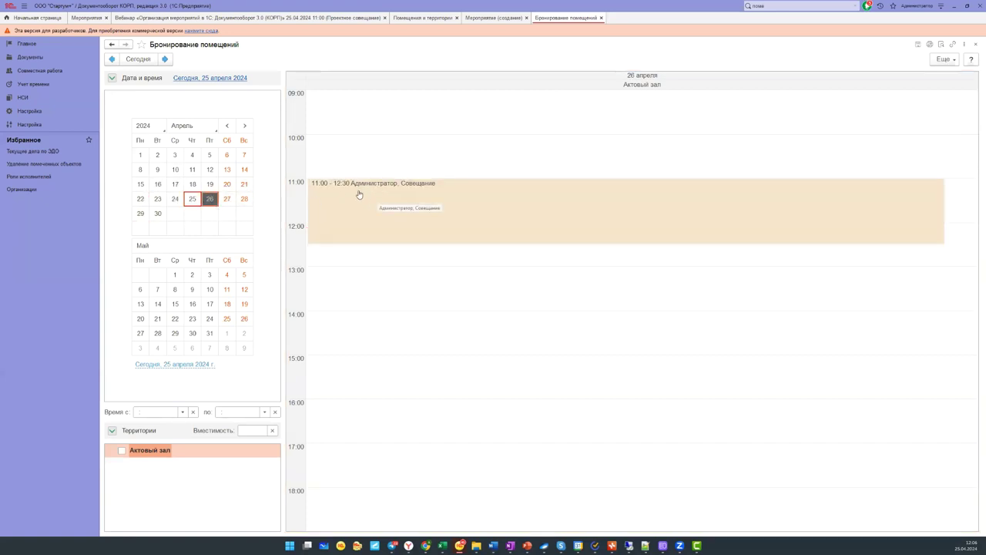
pyautogui.click(193, 276)
pyautogui.click(210, 275)
pyautogui.click(226, 275)
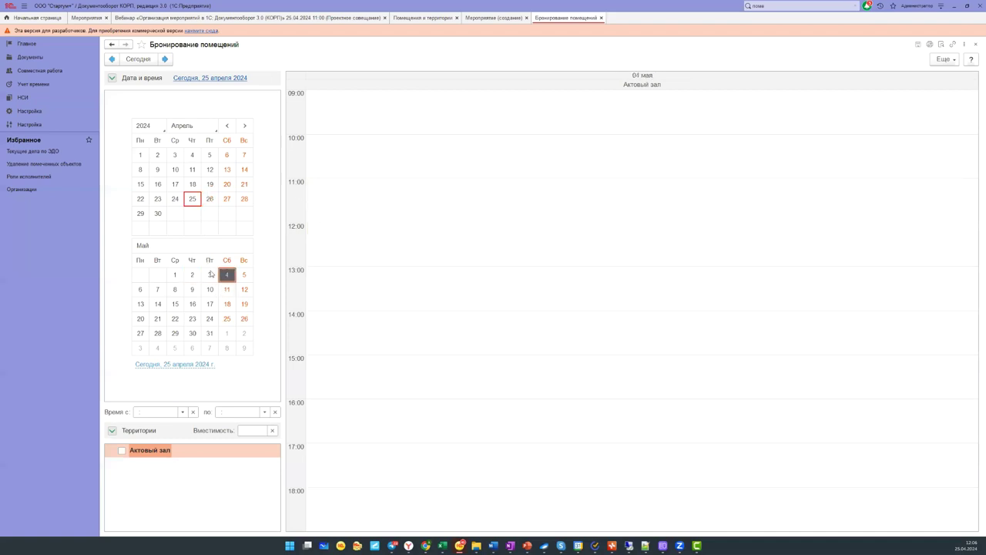
# - Return the Актовый зал schedule to 26 April and open the territories' capacity filter for entry
pyautogui.click(122, 453)
pyautogui.click(123, 451)
pyautogui.click(210, 199)
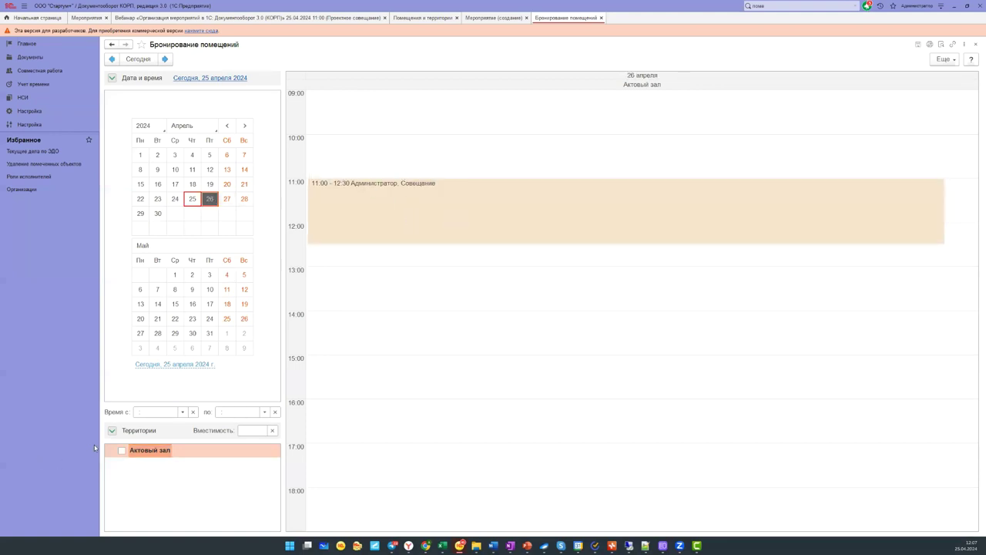
pyautogui.click(261, 431)
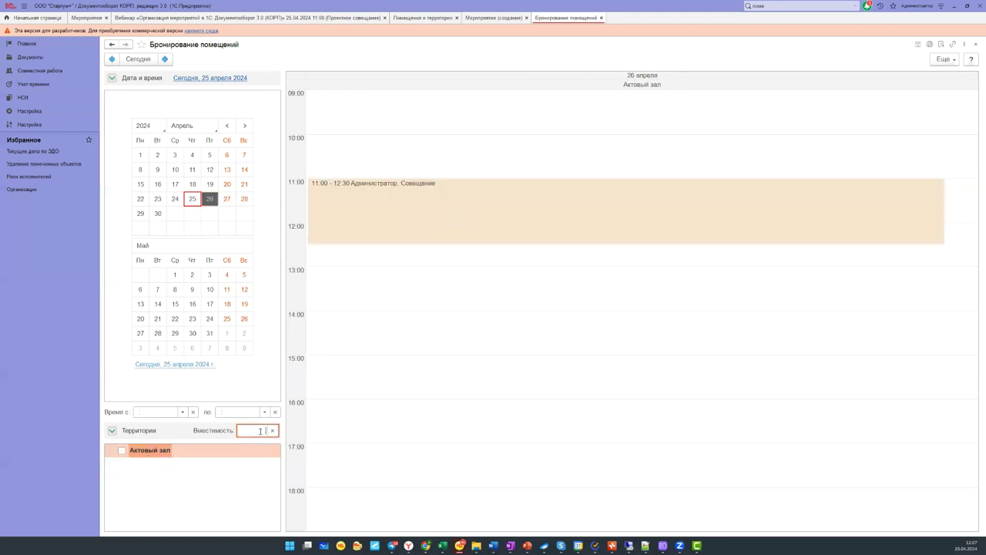